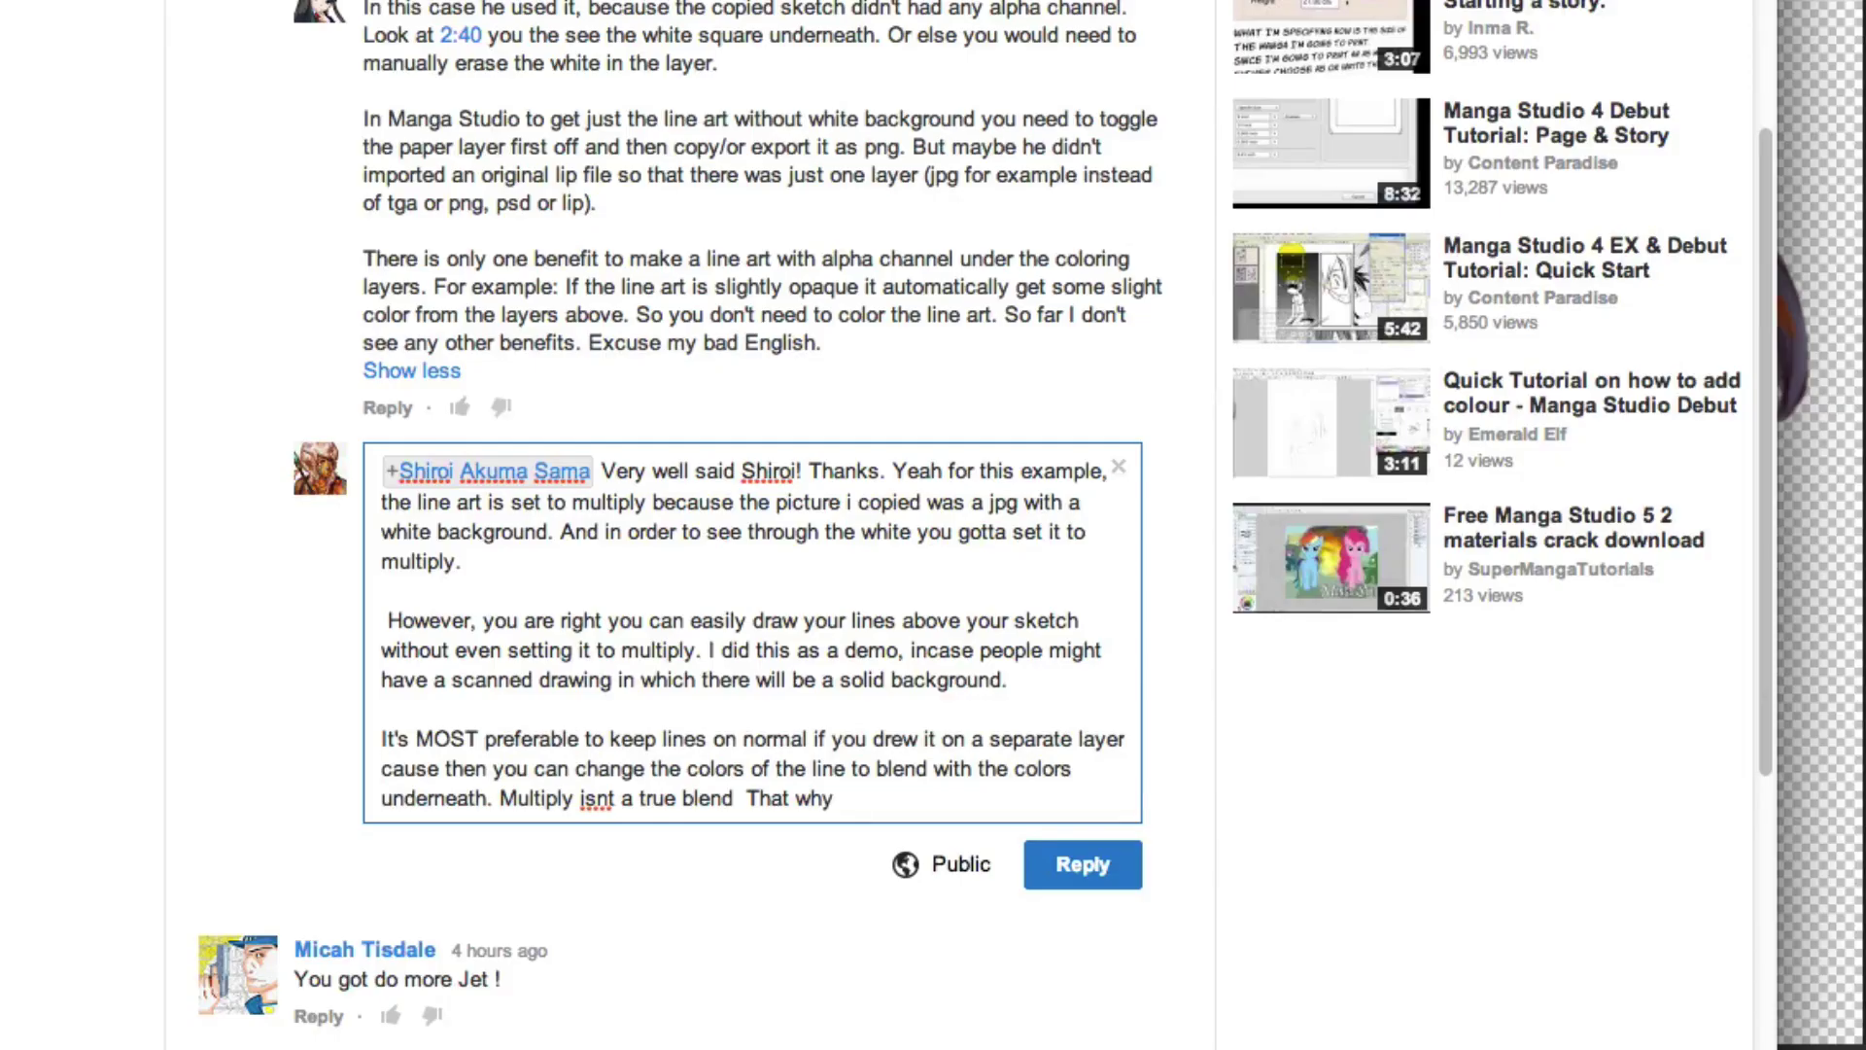
Review the comment thread and seek the tutorial video above it to 2:39.
scroll(753, 525, up, 6)
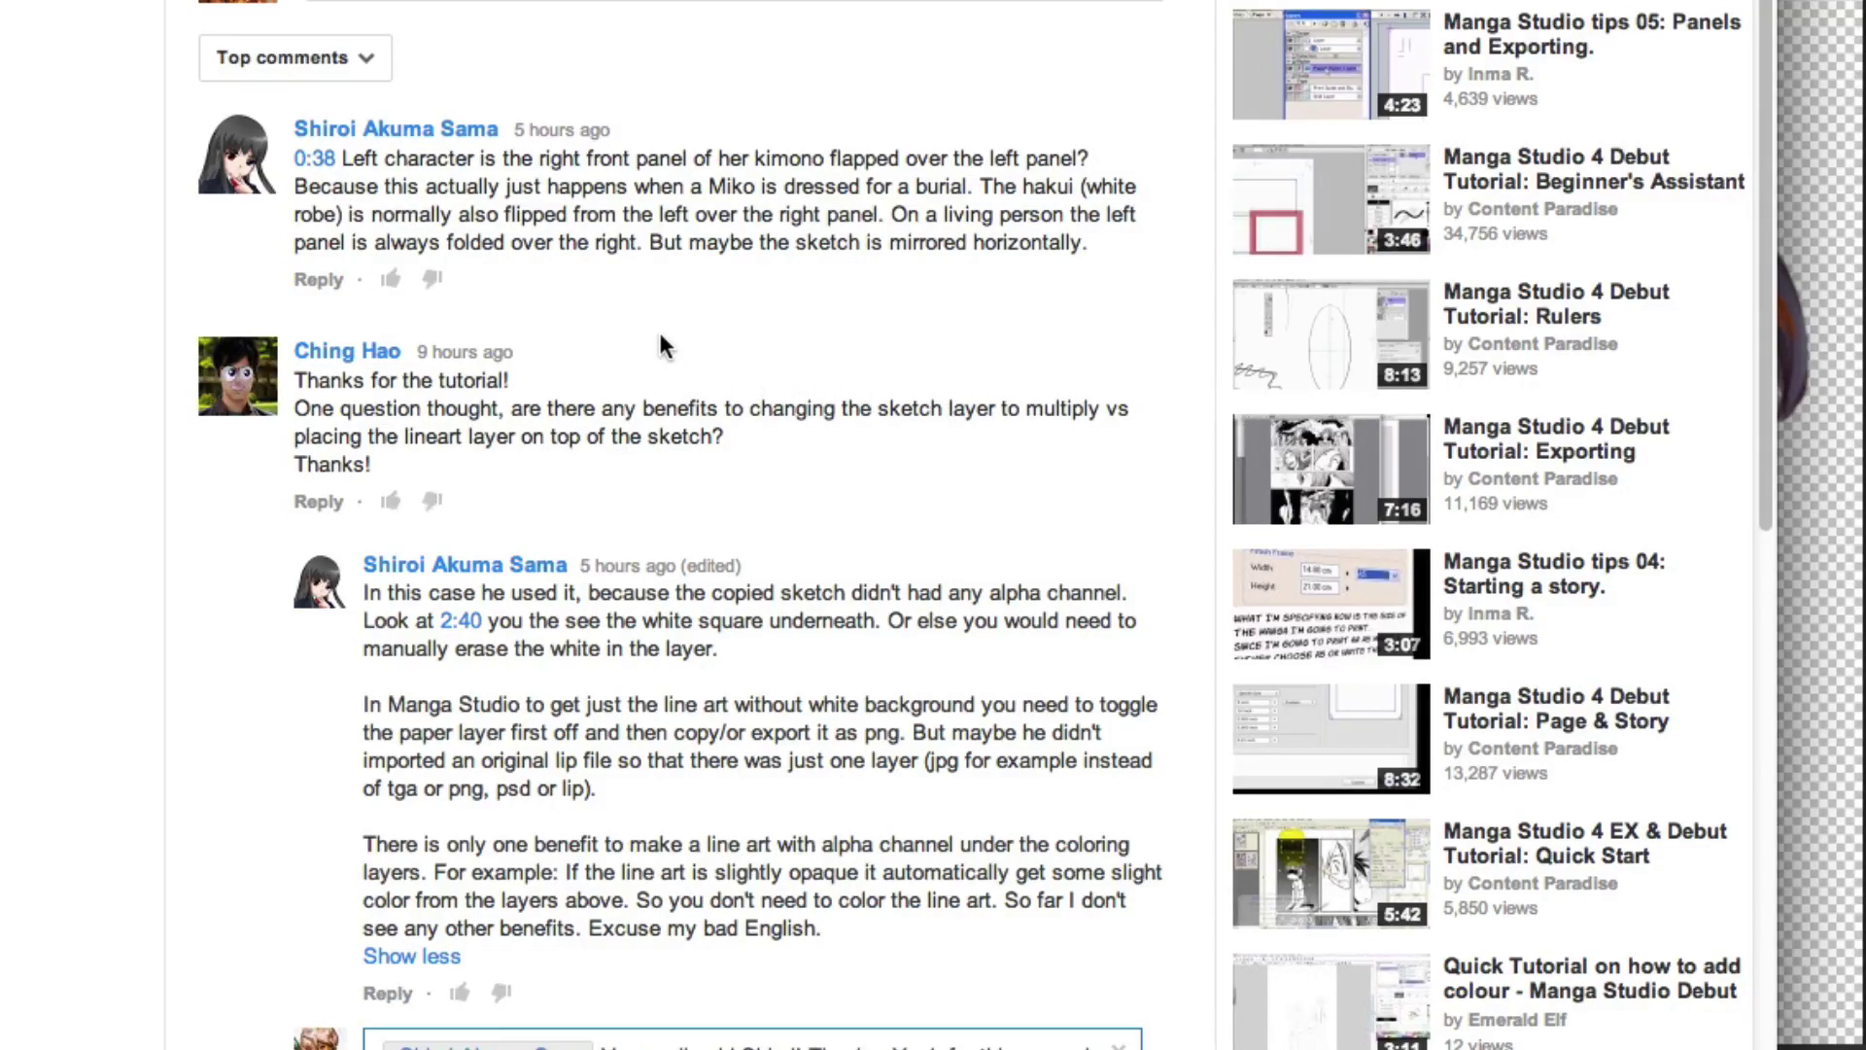
scroll(632, 301, up, 5)
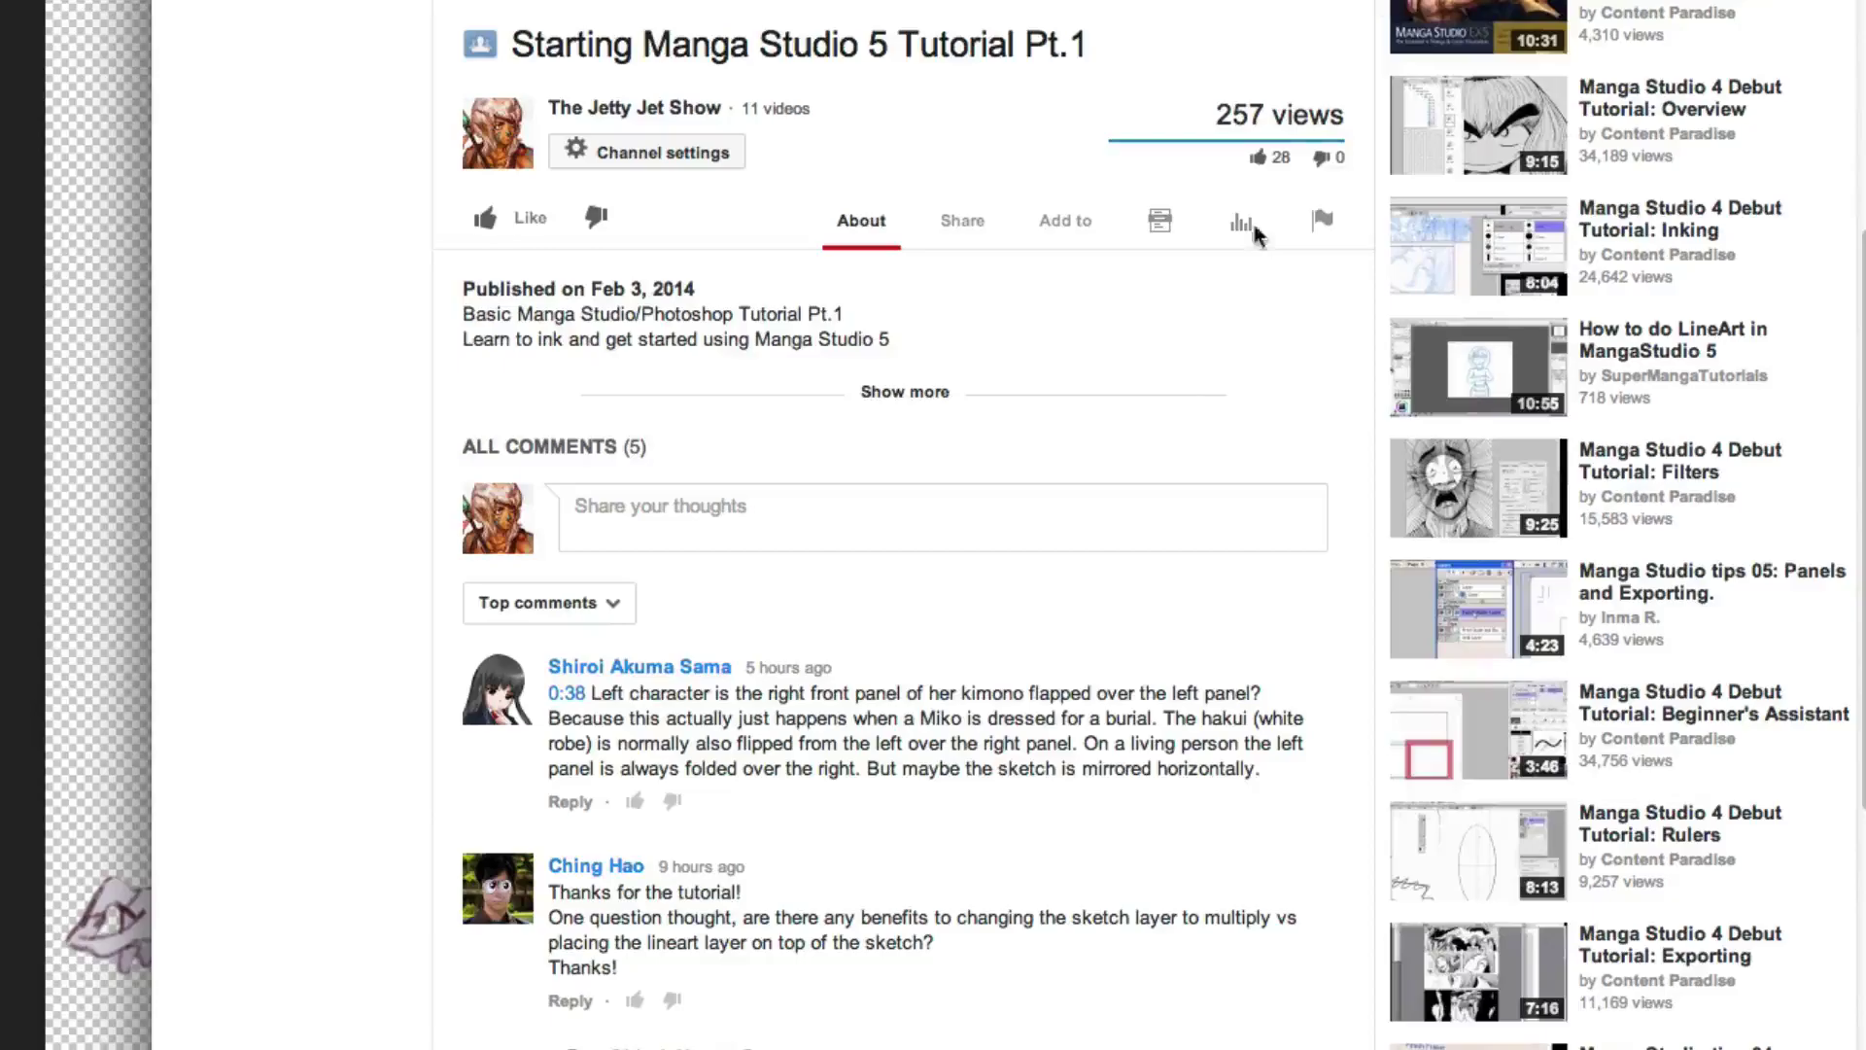
scroll(837, 546, up, 5)
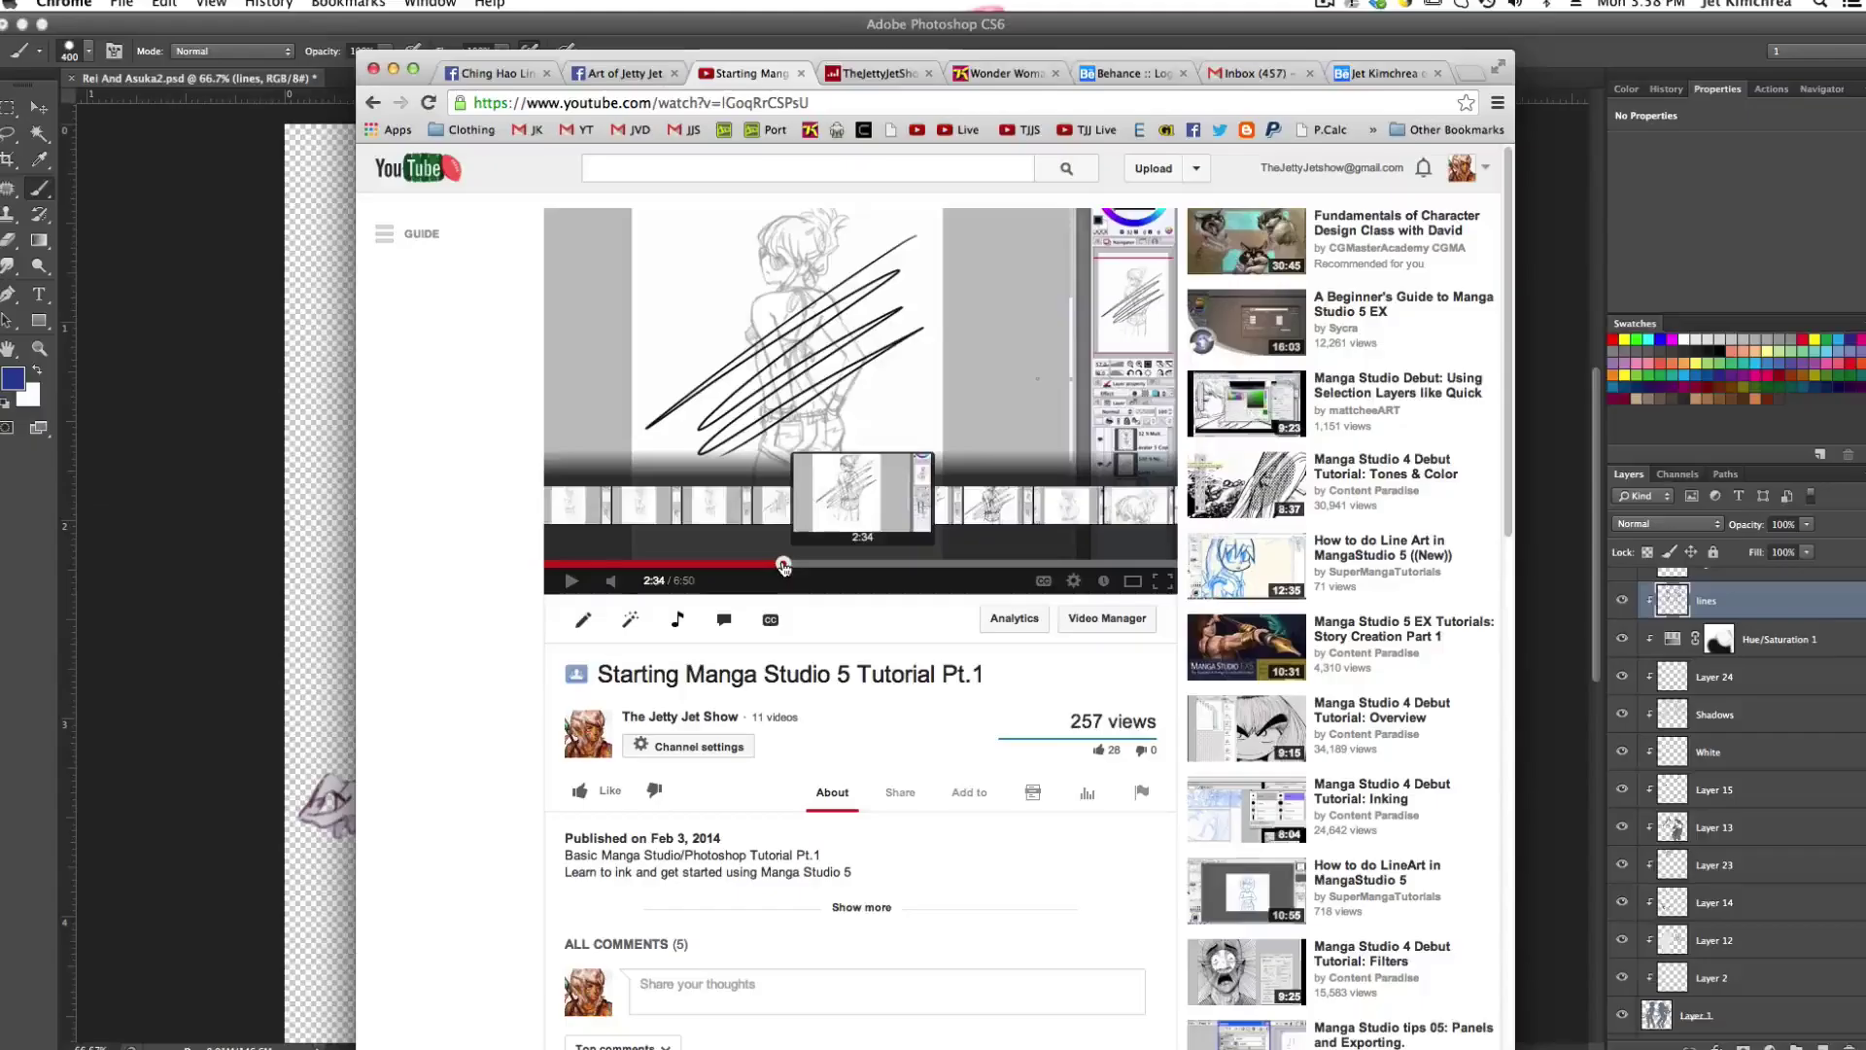
drag(784, 563, 790, 563)
click(814, 565)
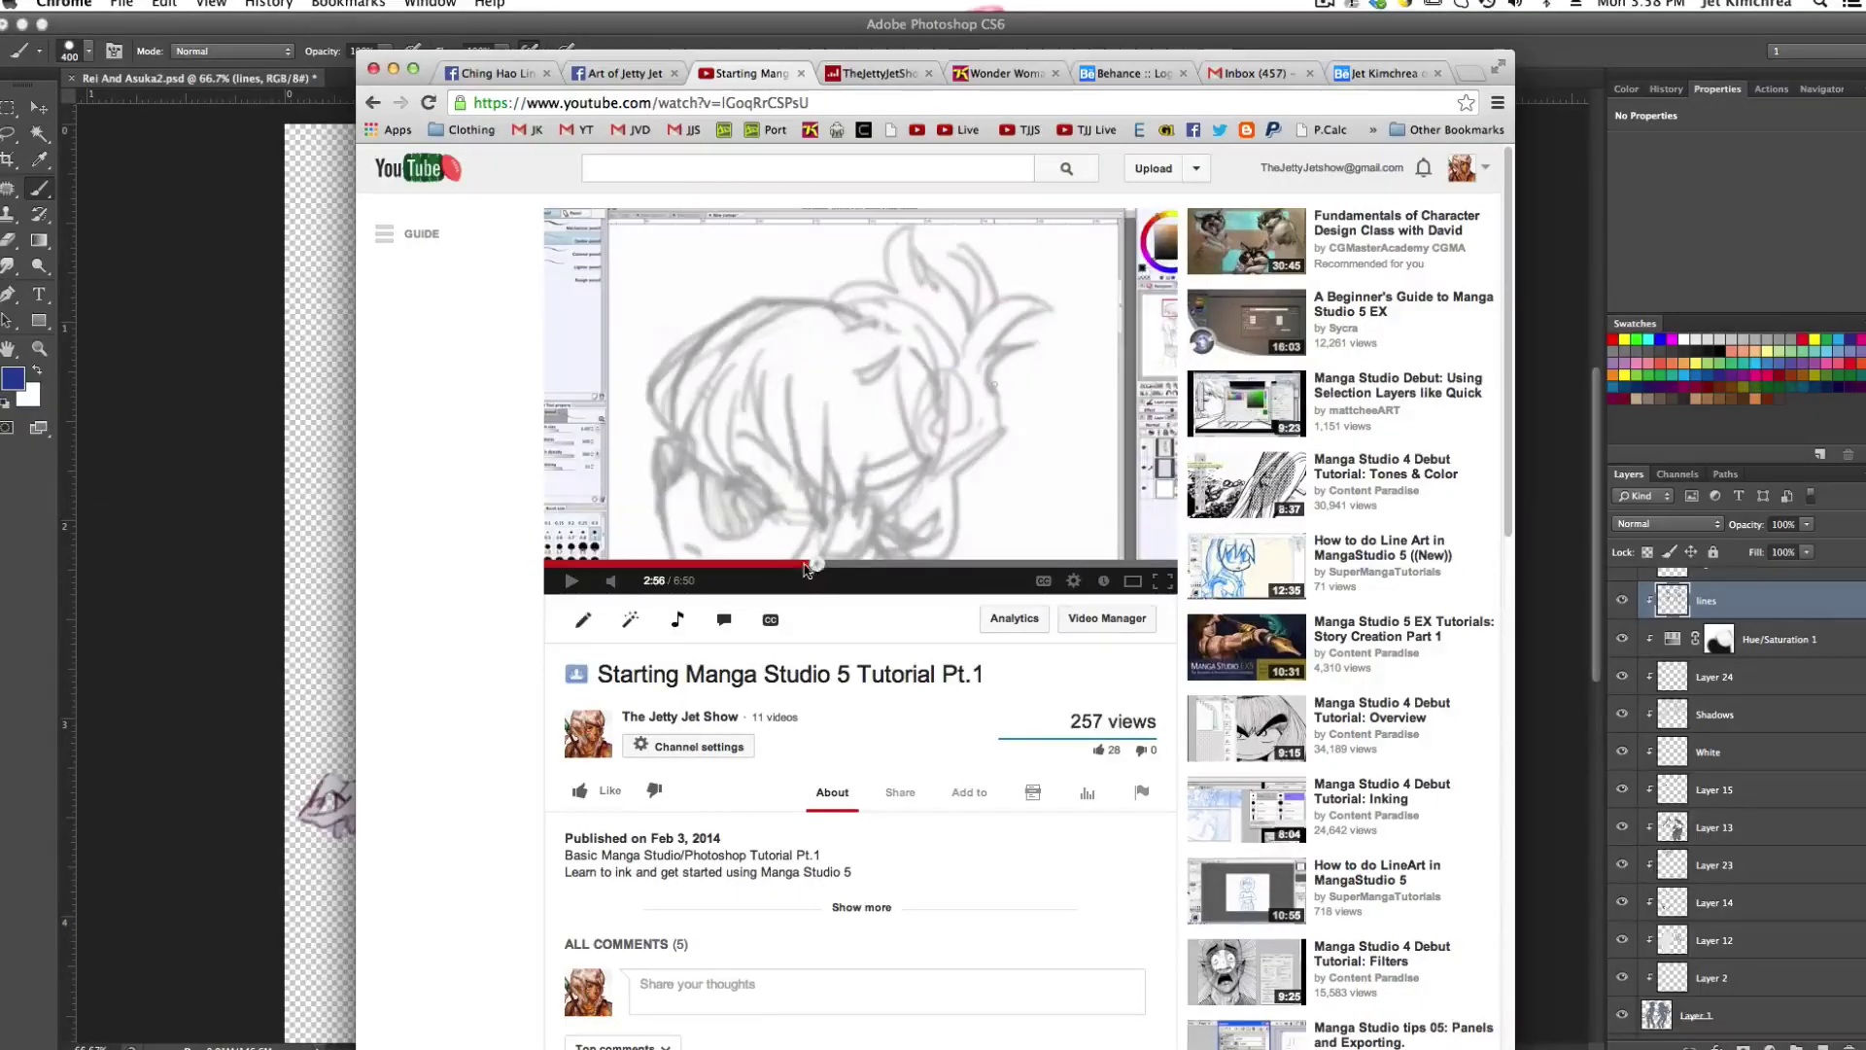
click(789, 565)
click(792, 565)
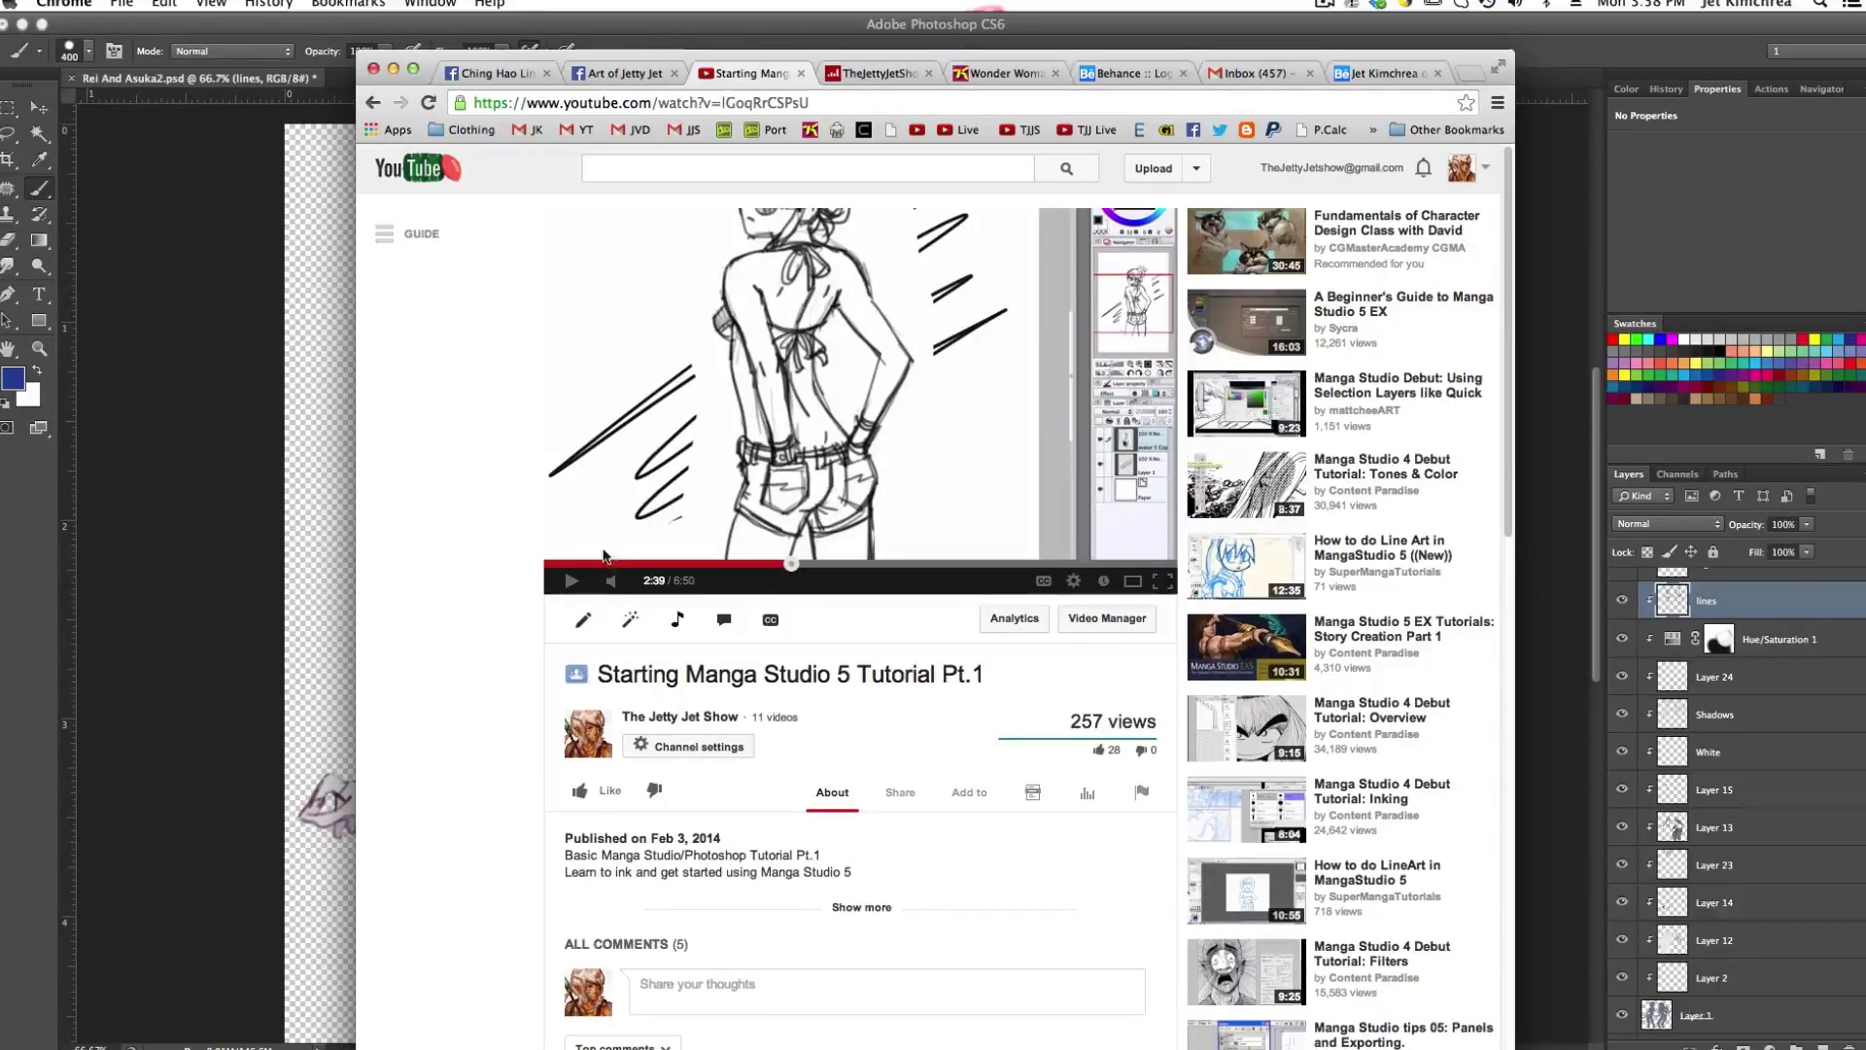
Go back near the start of the tutorial video and seek forward to the faint sketch at 2:15.
scroll(604, 559, down, 5)
scroll(600, 561, up, 5)
drag(778, 564, 564, 567)
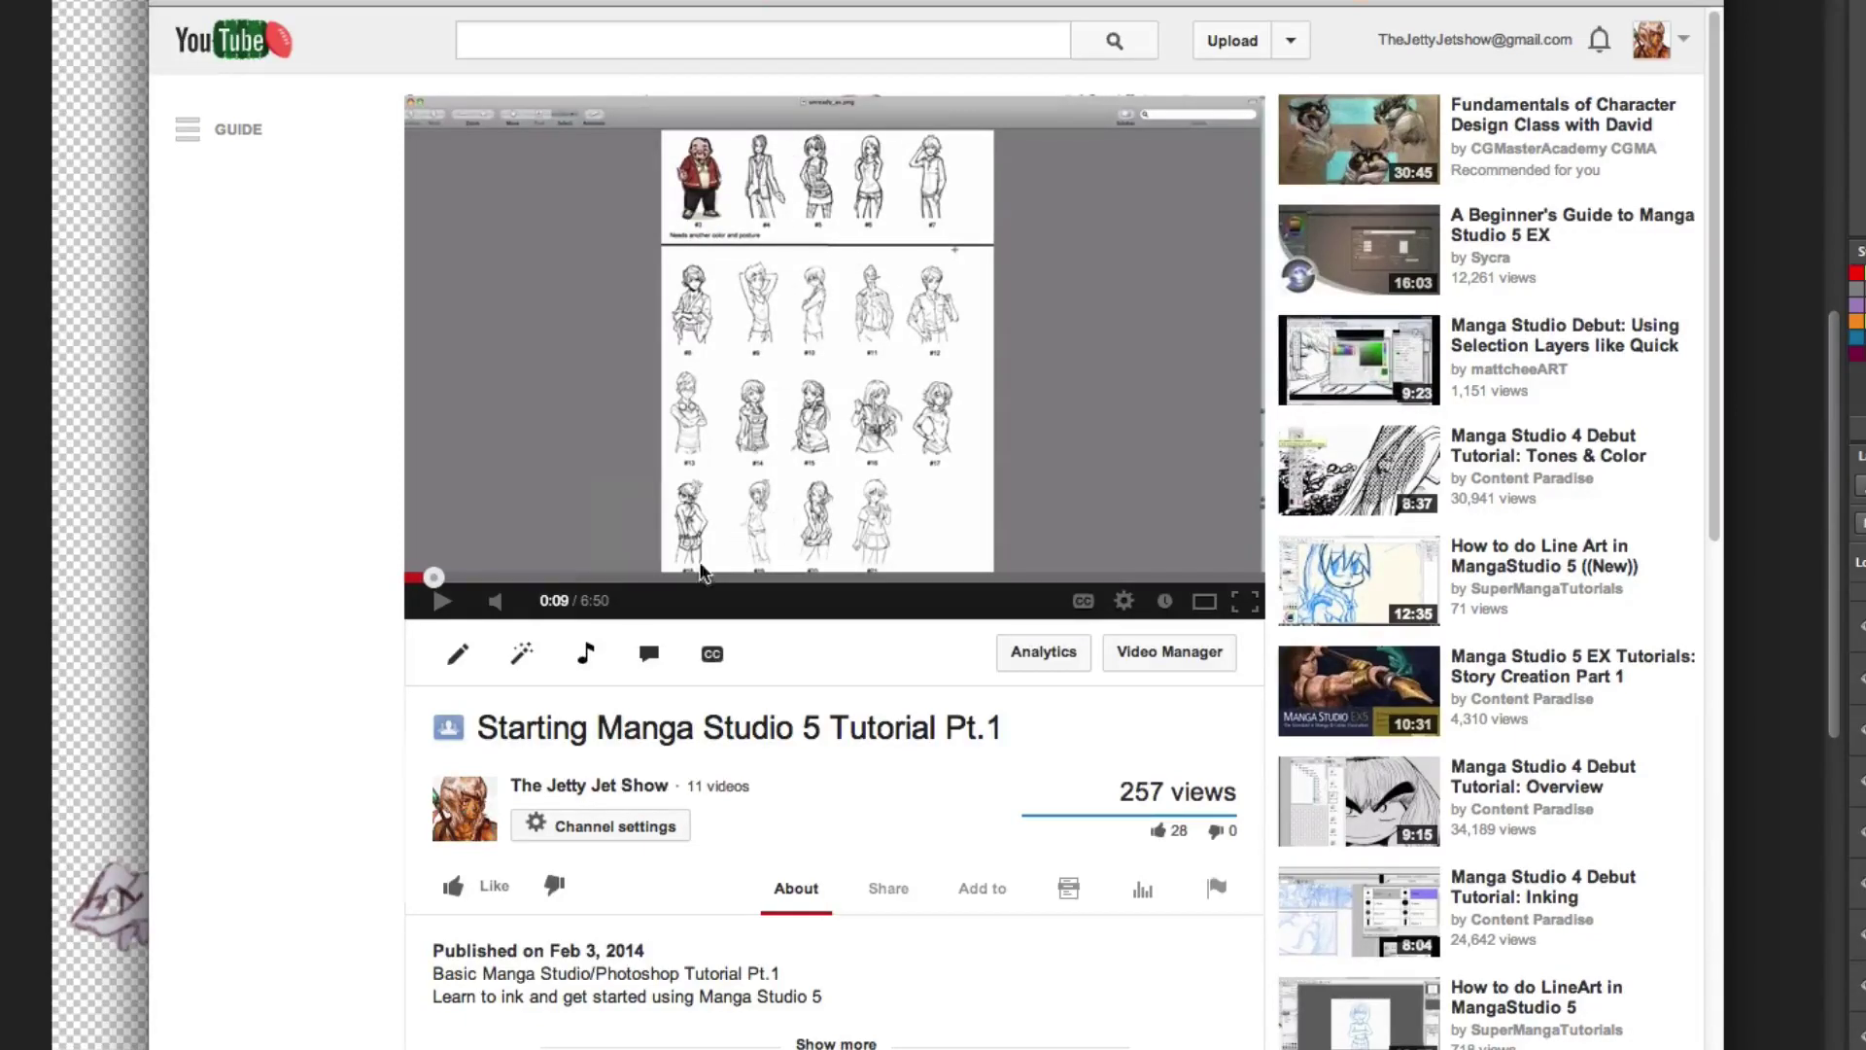
mouse_move(671, 578)
mouse_down()
mouse_move(542, 576)
mouse_move(731, 578)
mouse_up()
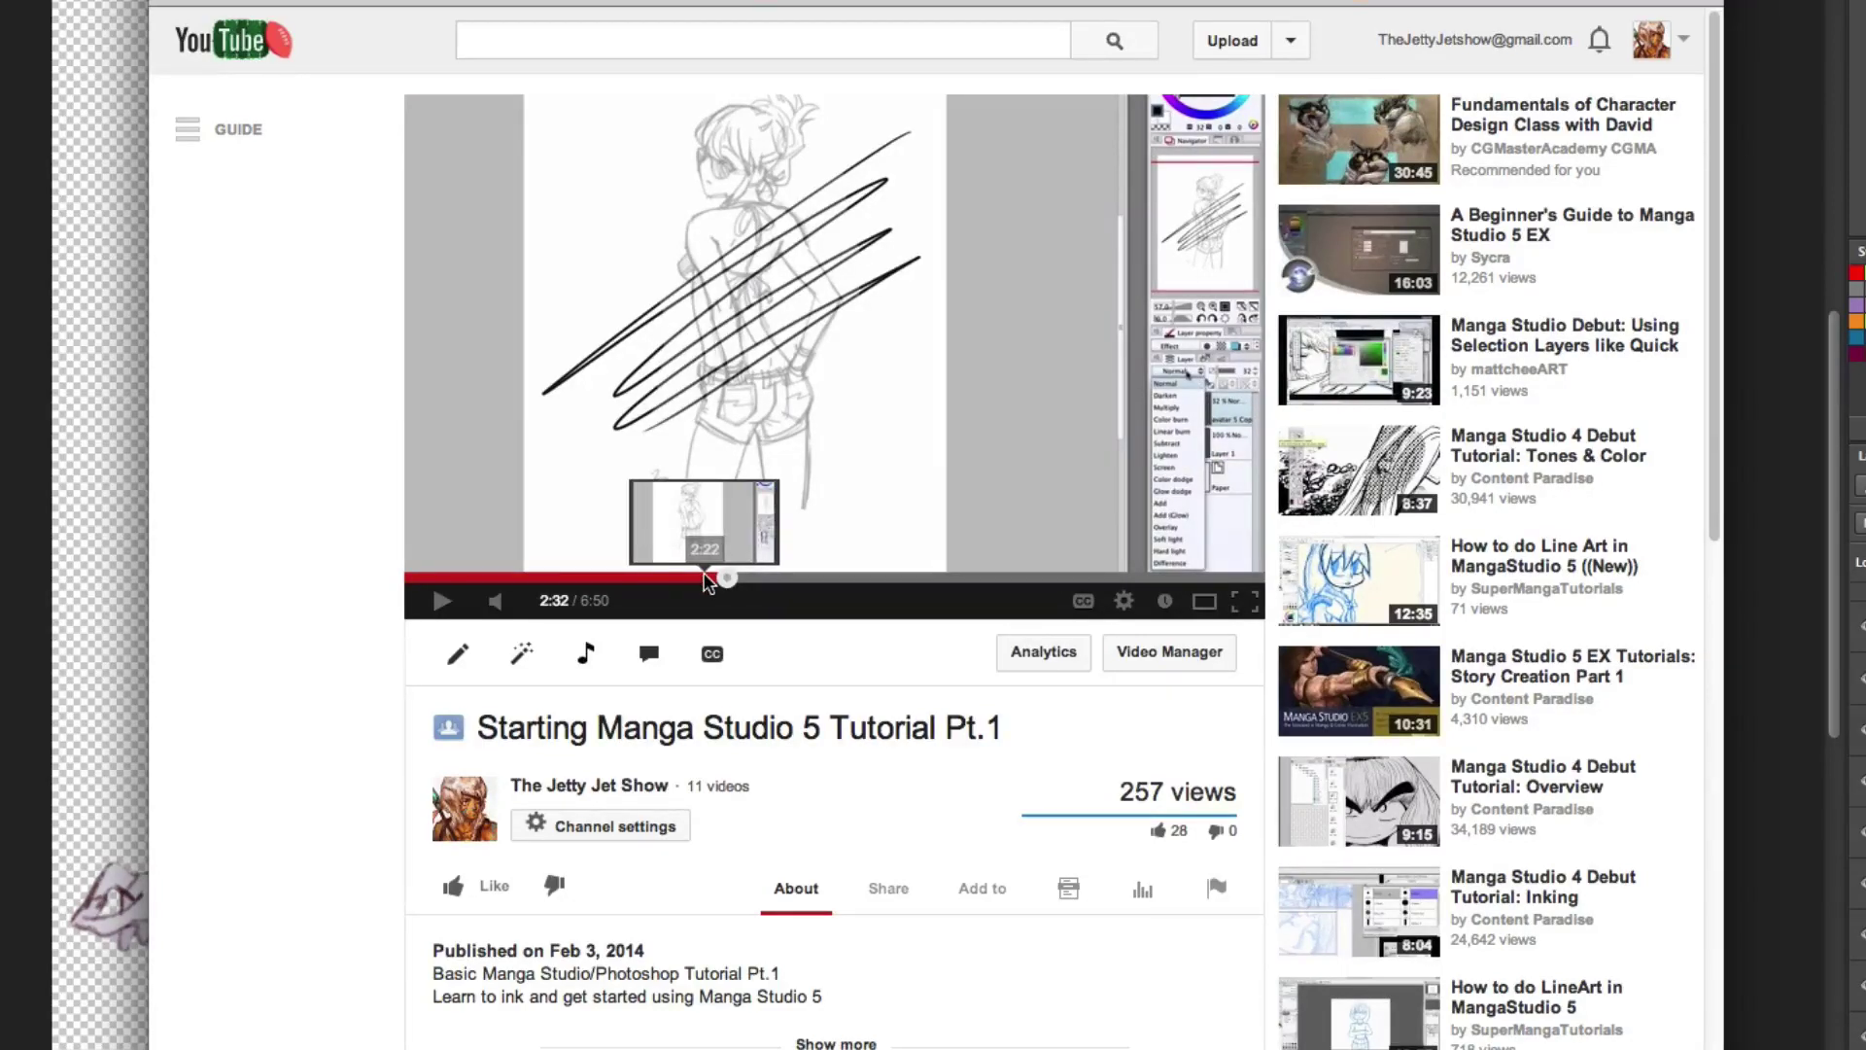
mouse_move(707, 579)
mouse_down()
mouse_move(667, 576)
mouse_move(693, 571)
mouse_up()
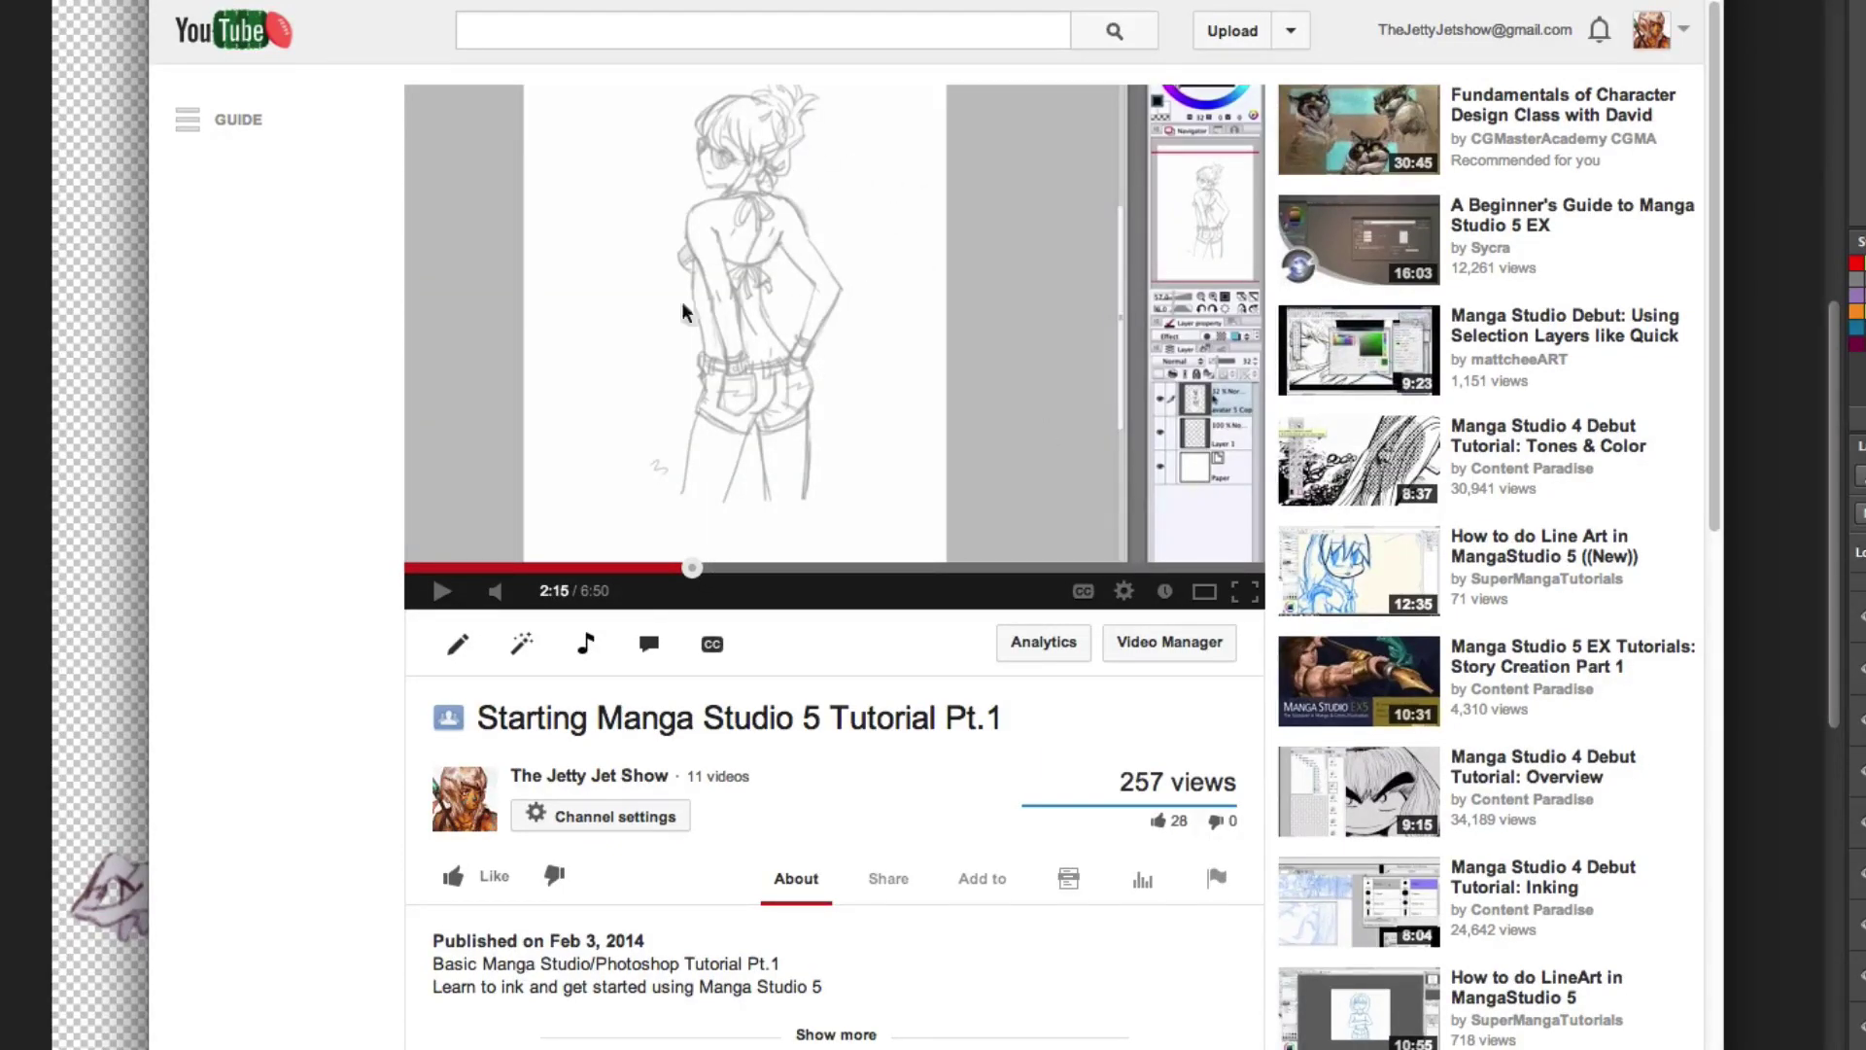
Compare the scribbled-over frames at 2:33 and 2:45 with the one at 2:19, and view that last frame full screen.
click(728, 570)
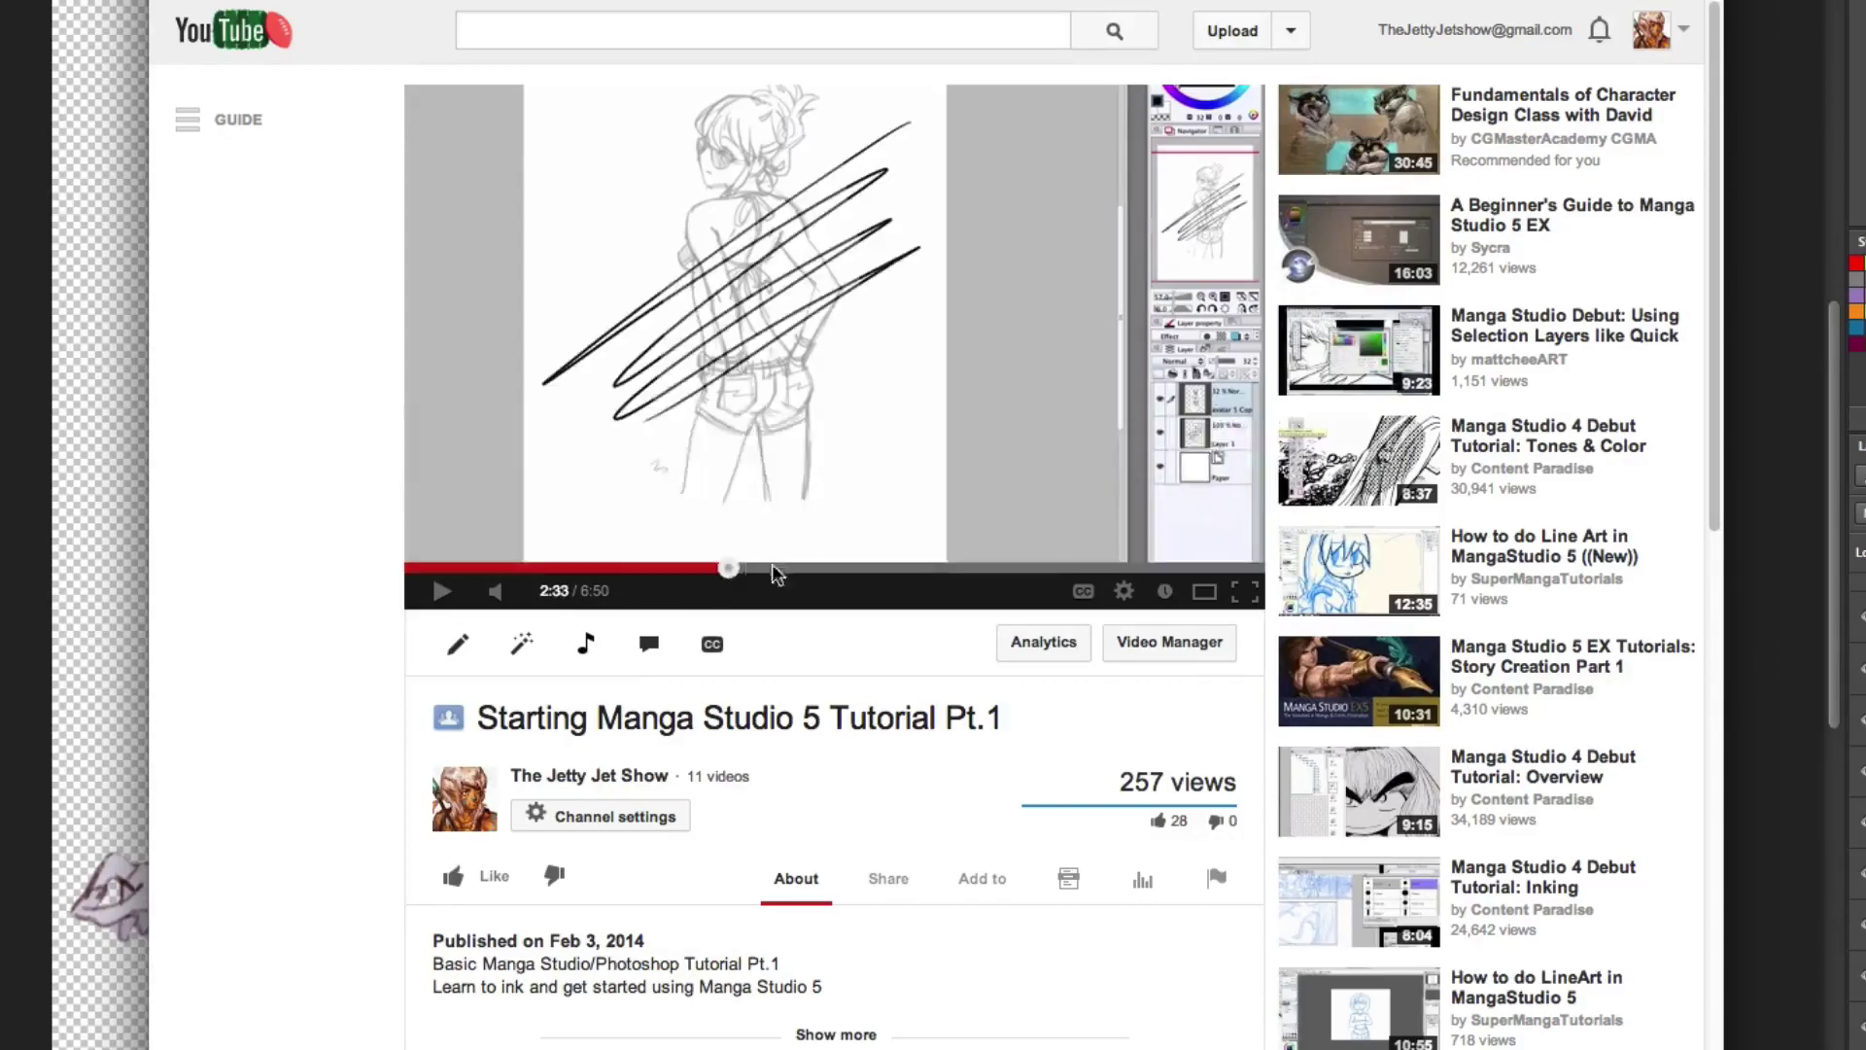
click(822, 570)
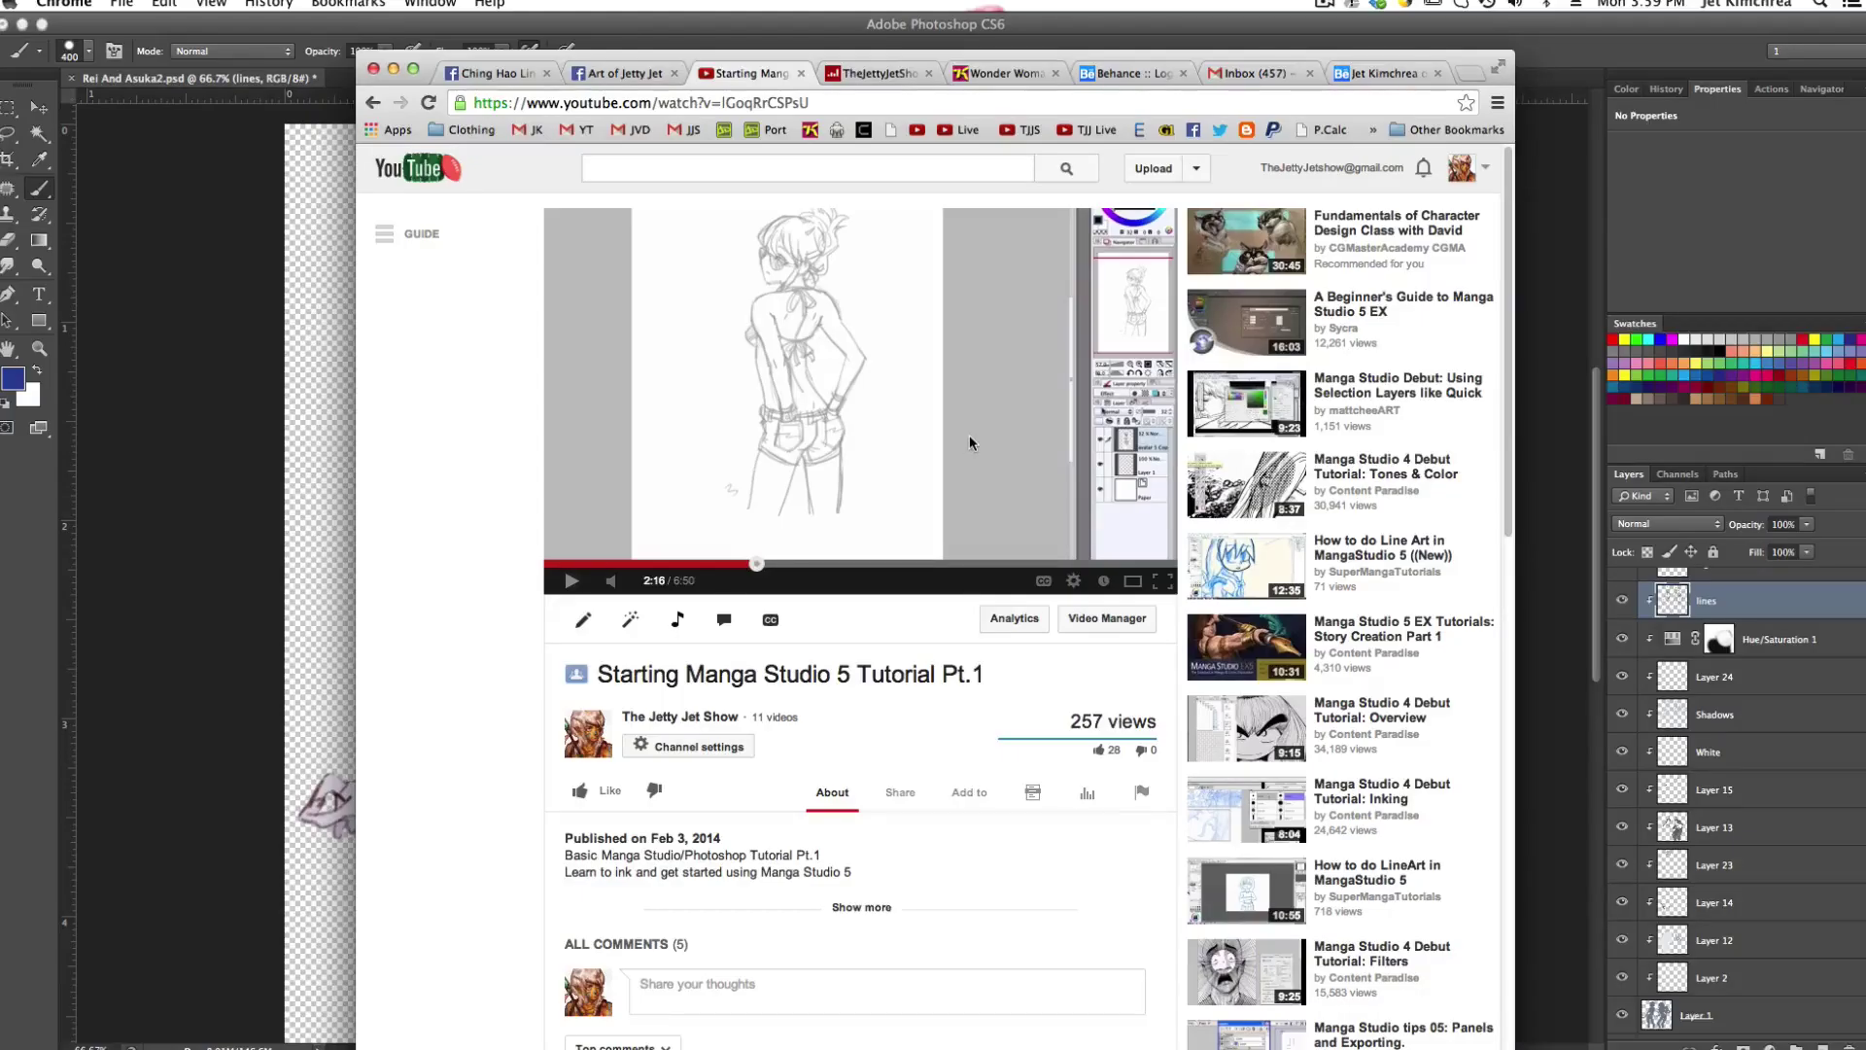
click(798, 565)
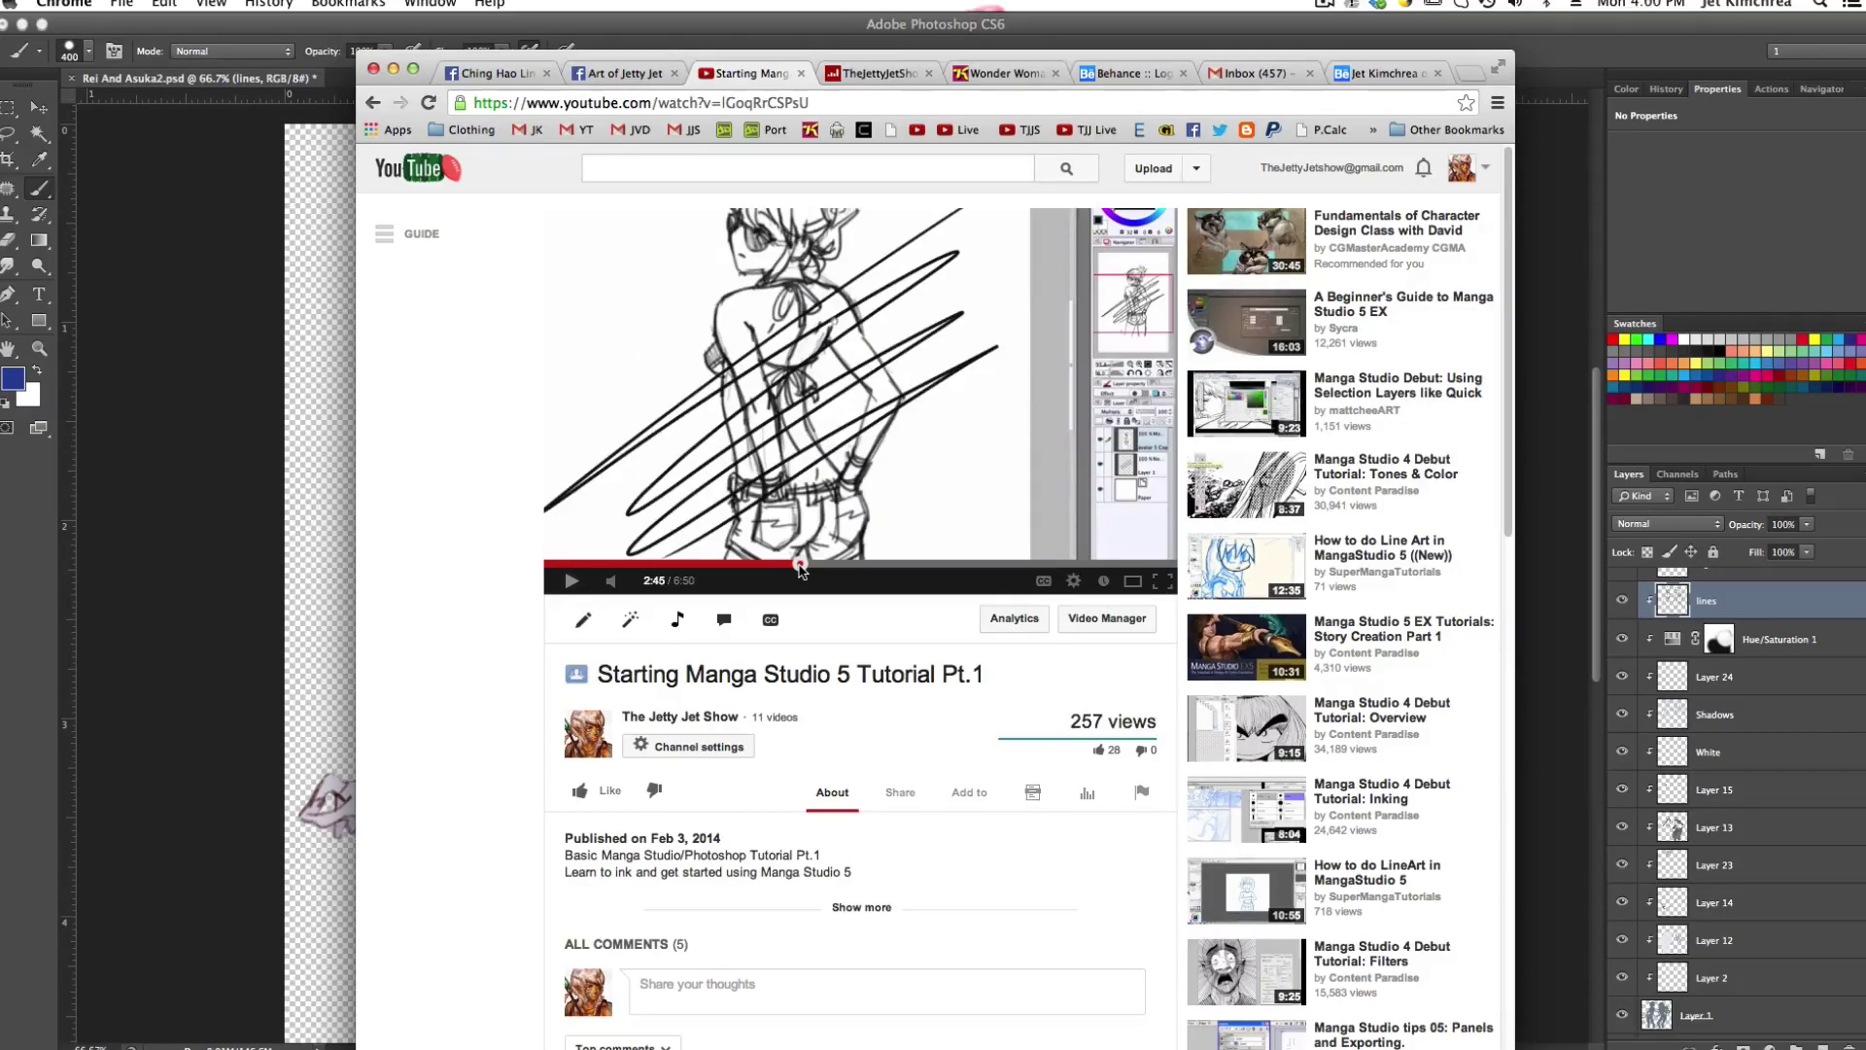
click(762, 564)
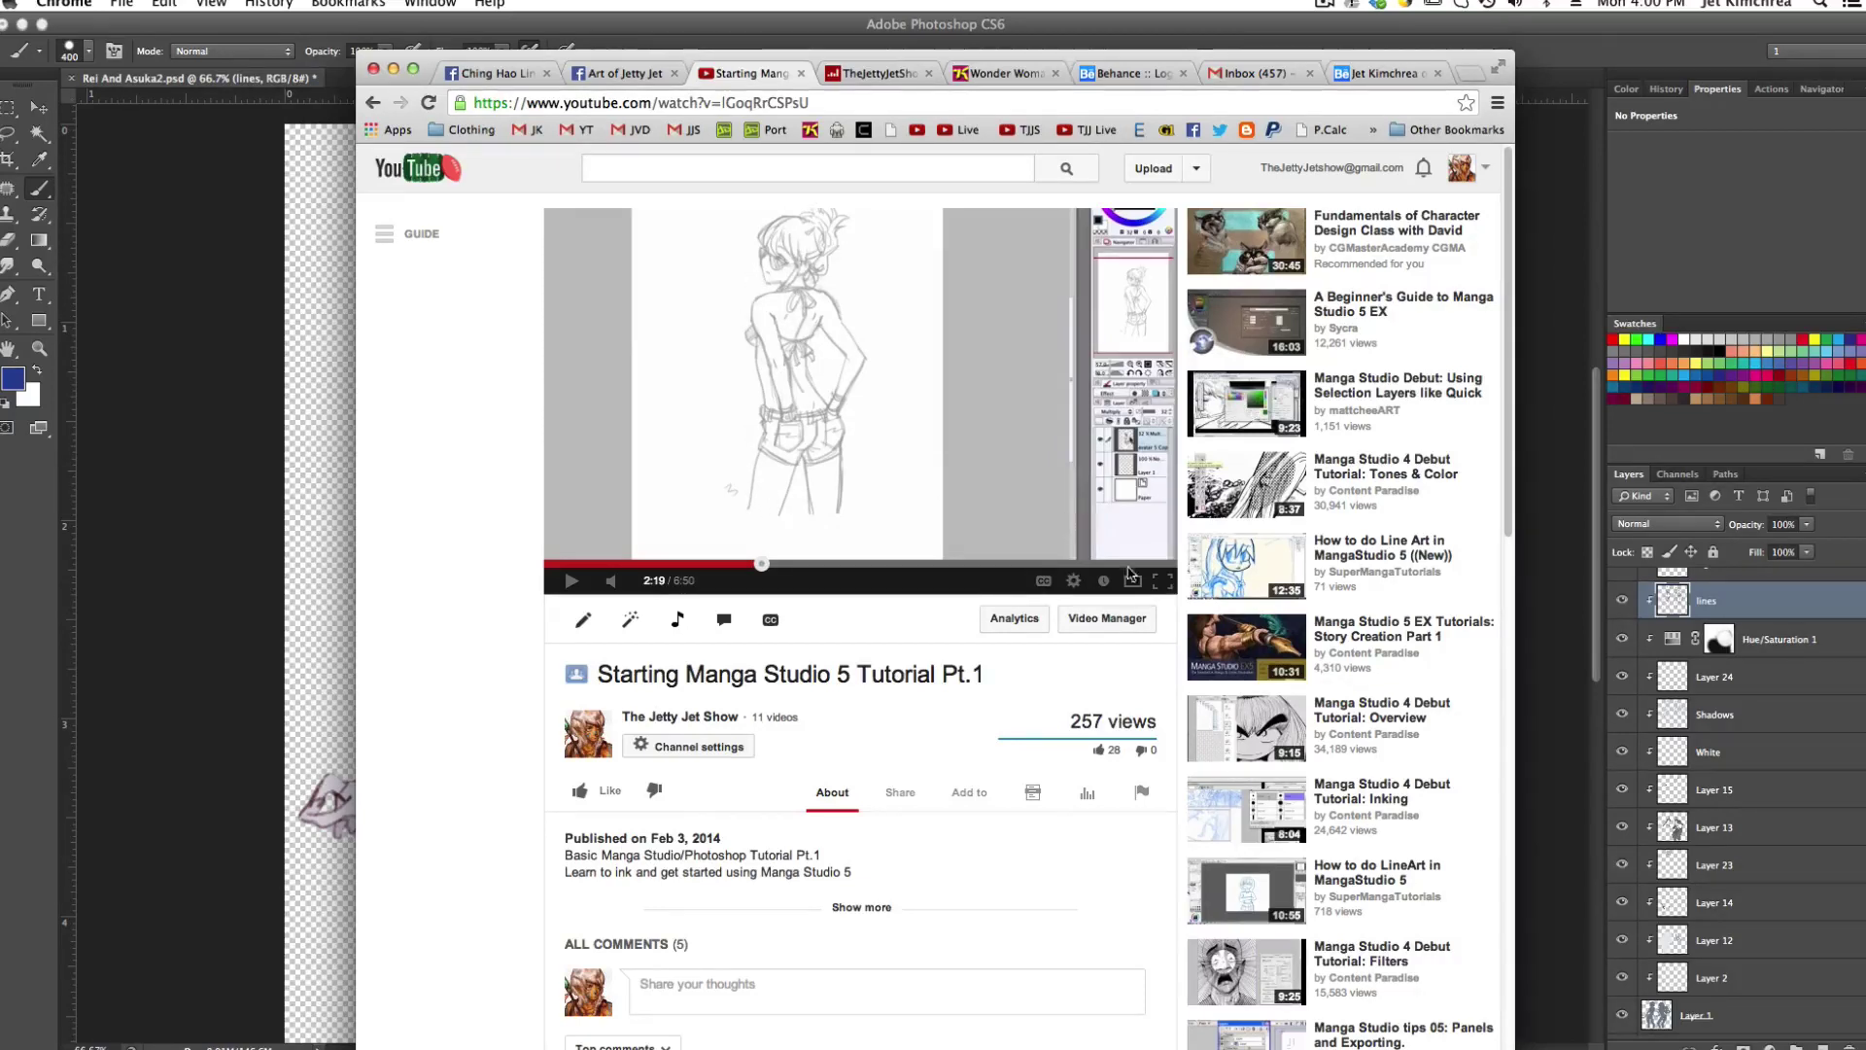
click(1162, 582)
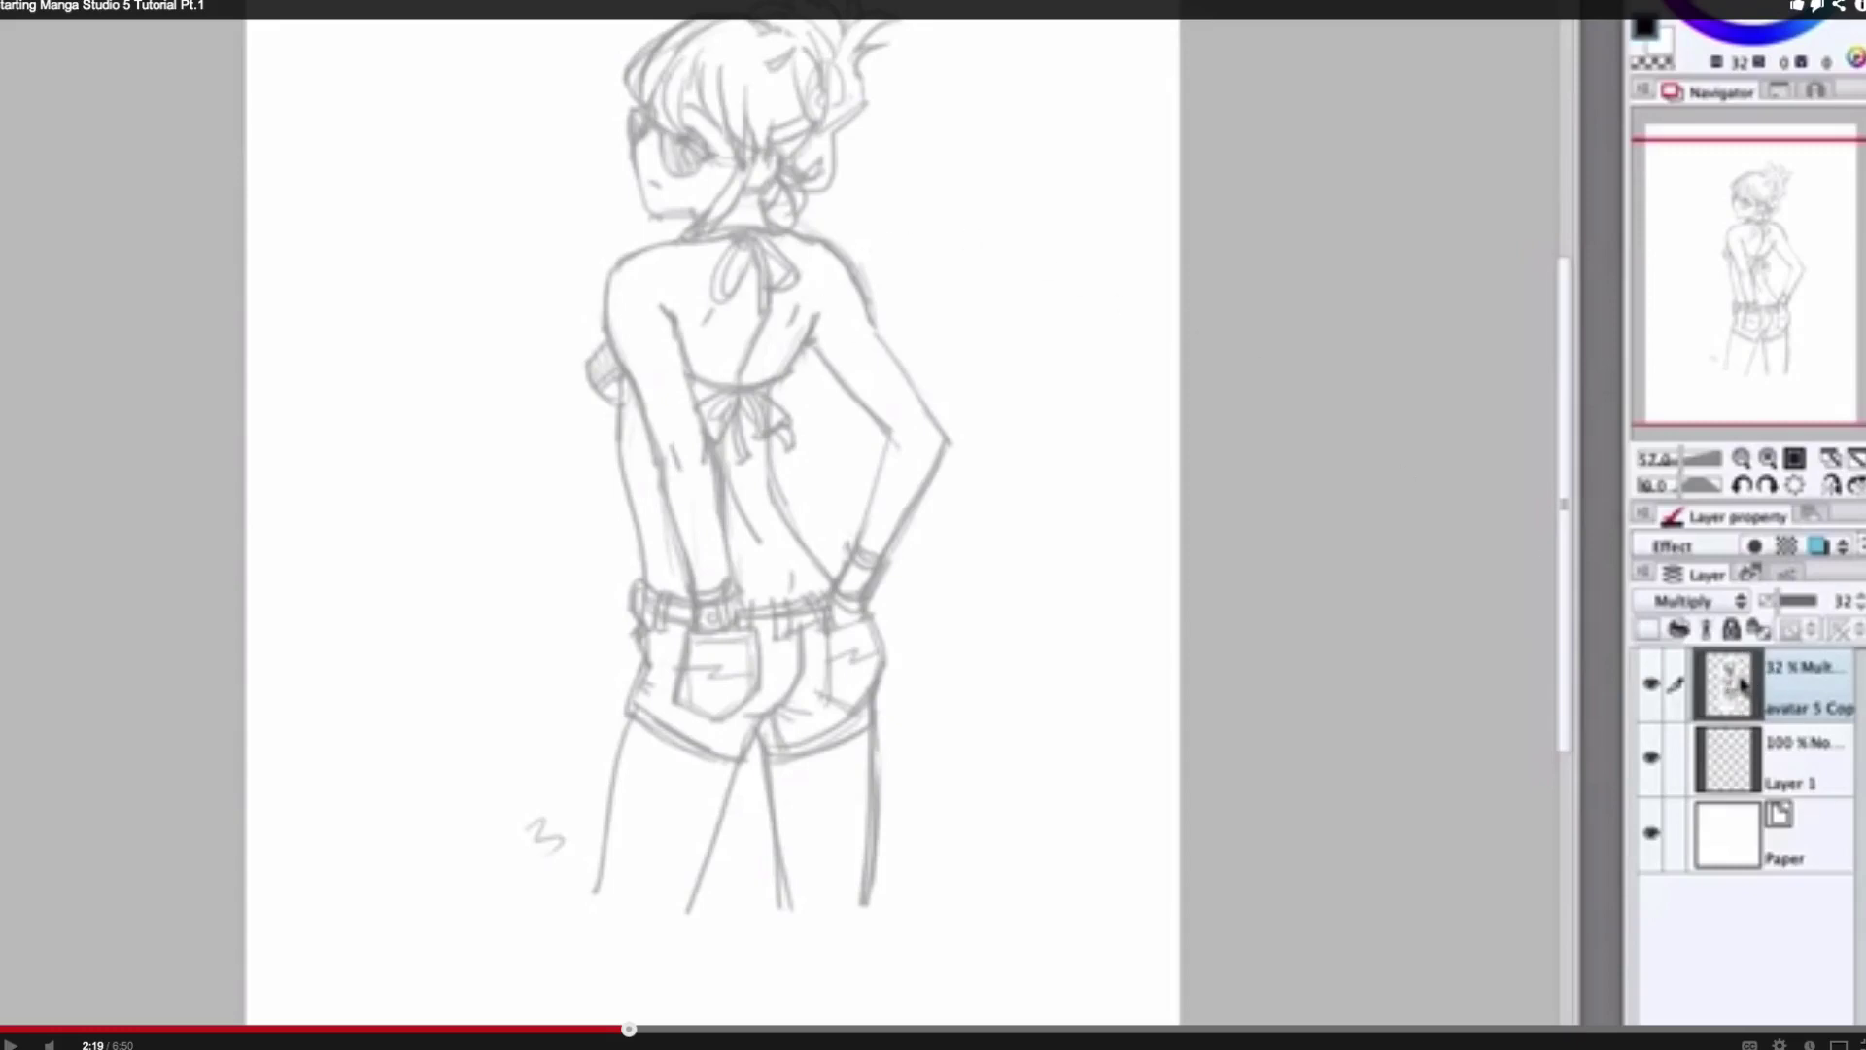
key(Escape)
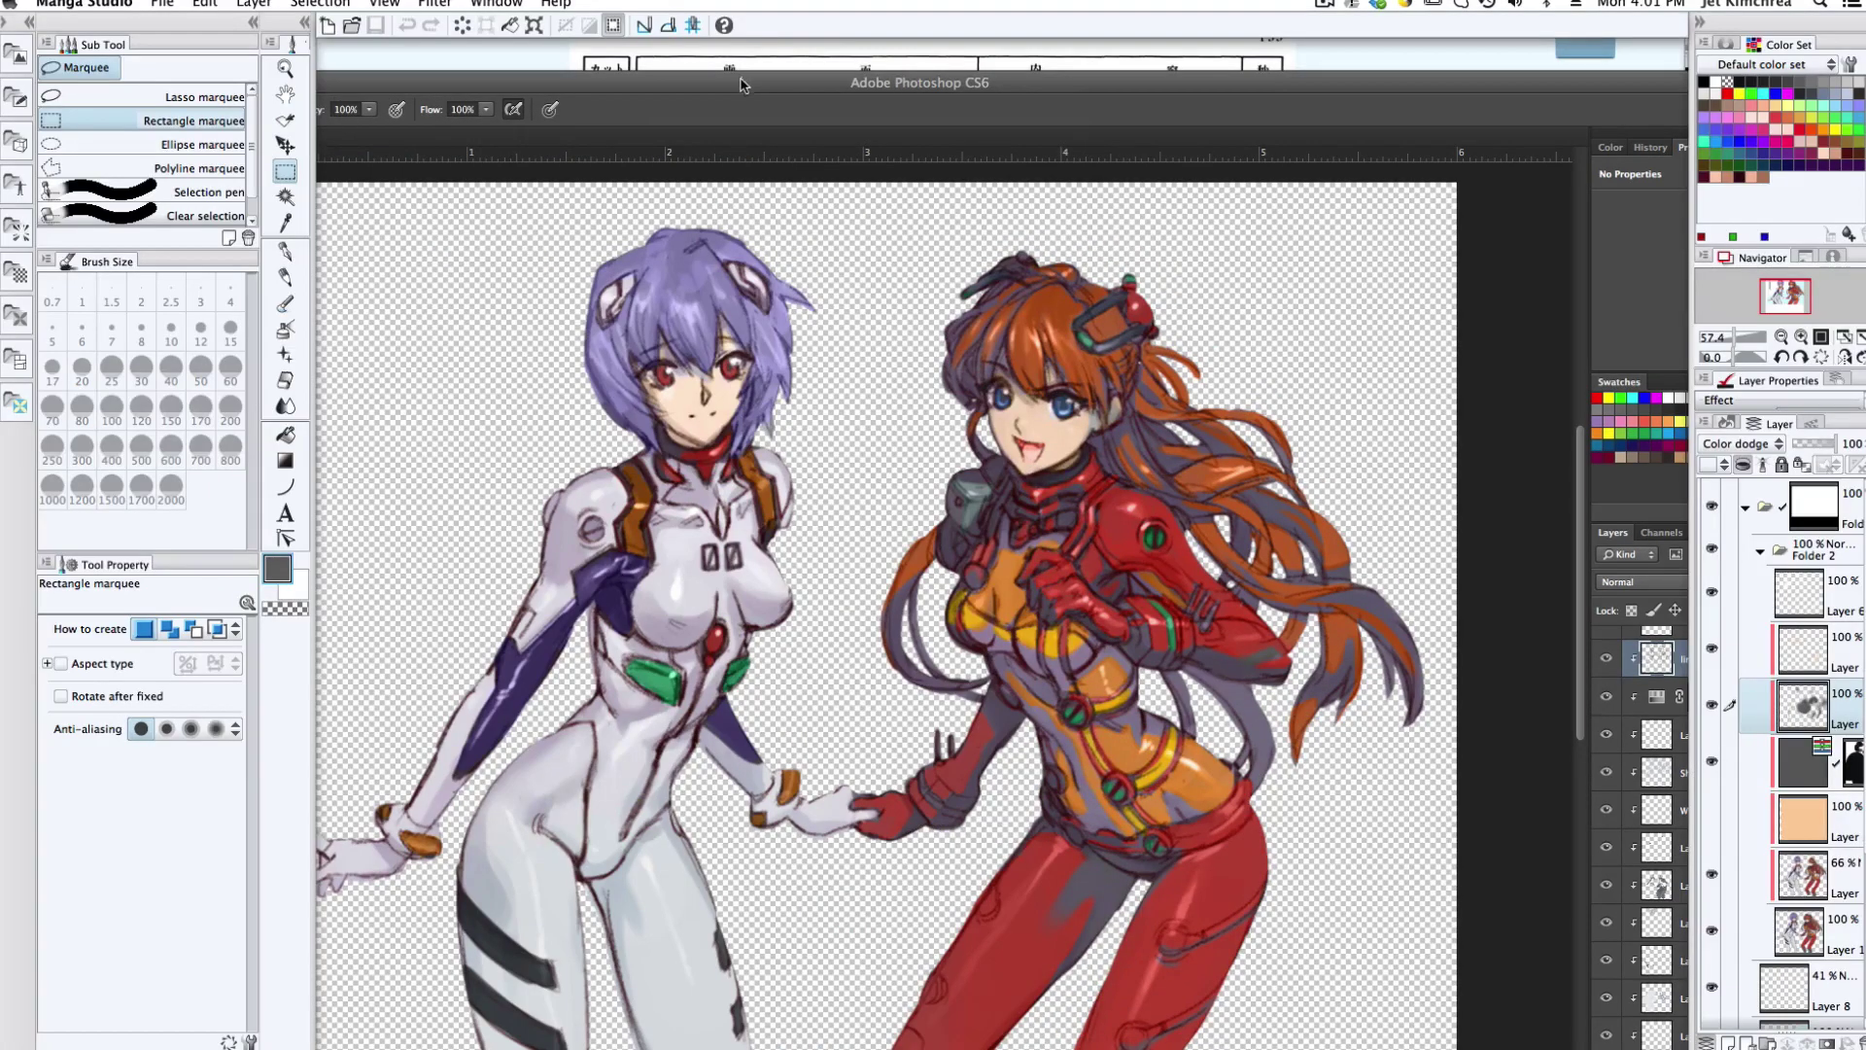
Switch to the Rei And Asuka2 document in Photoshop and examine its layer stack around the lines layer.
click(741, 85)
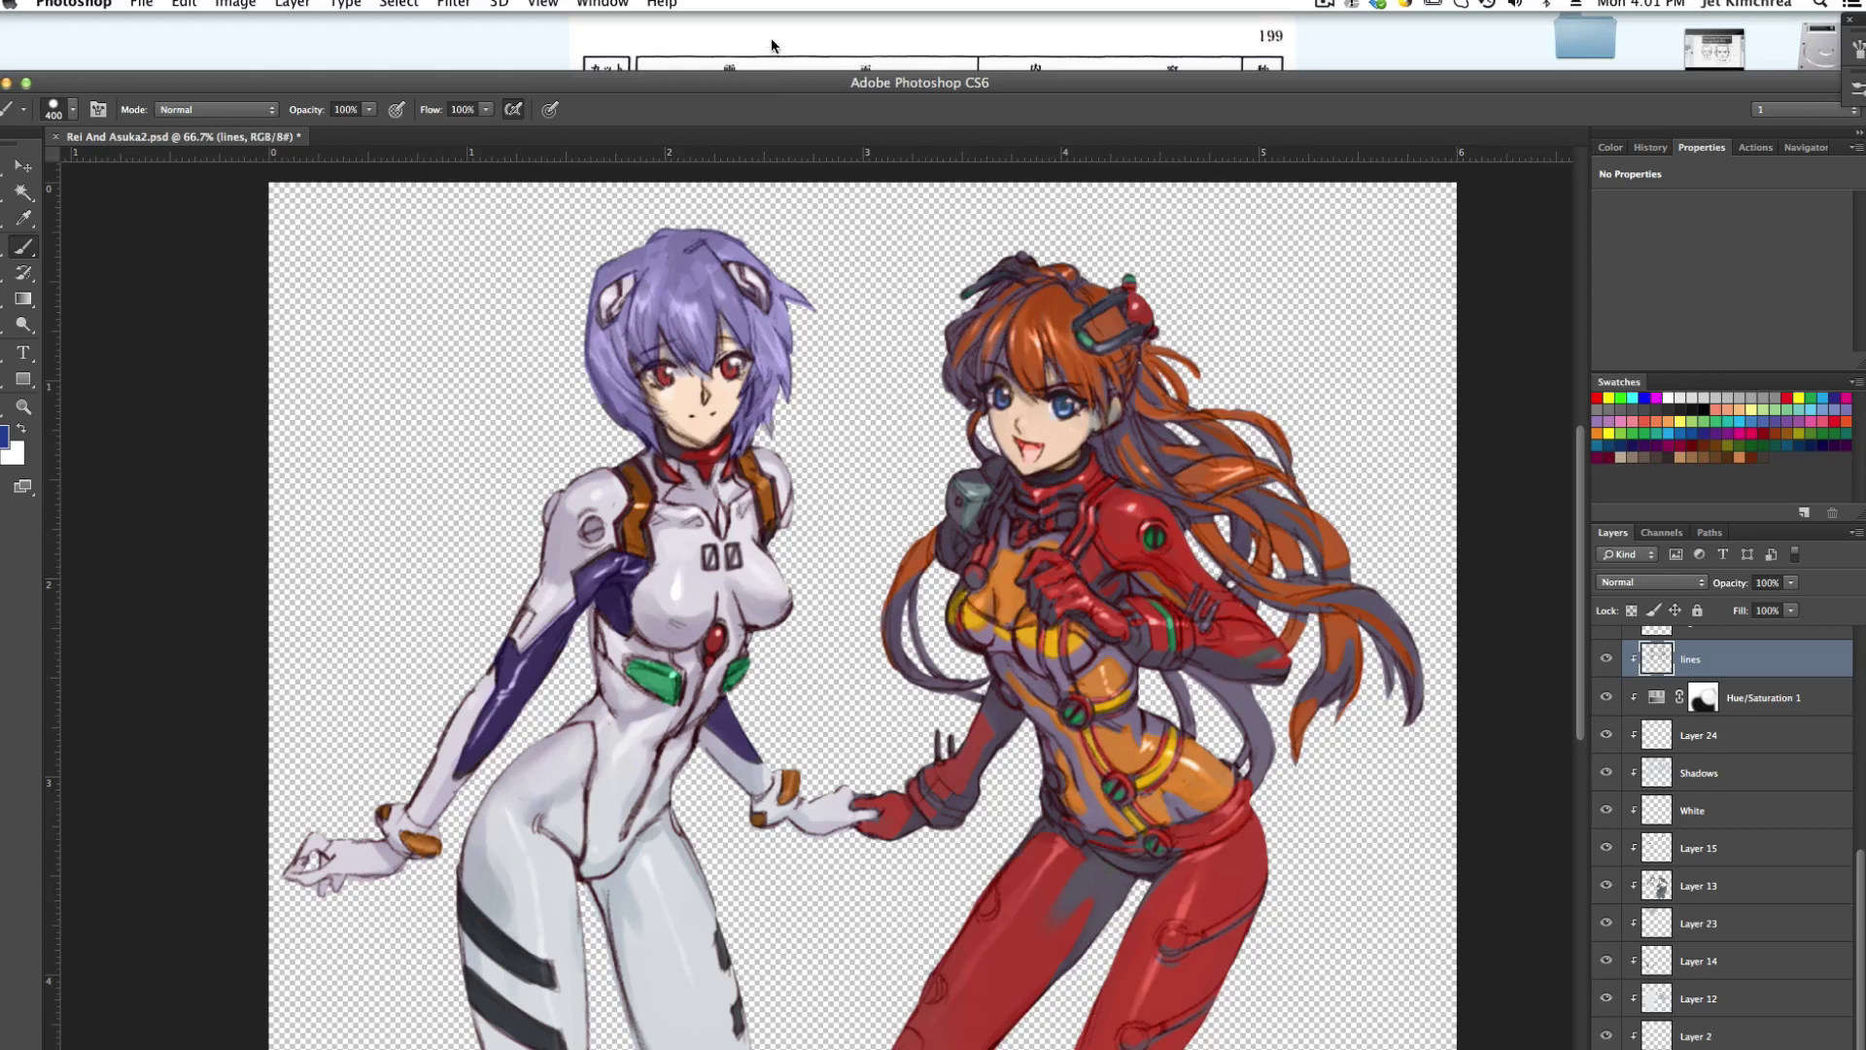
drag(774, 87, 797, 30)
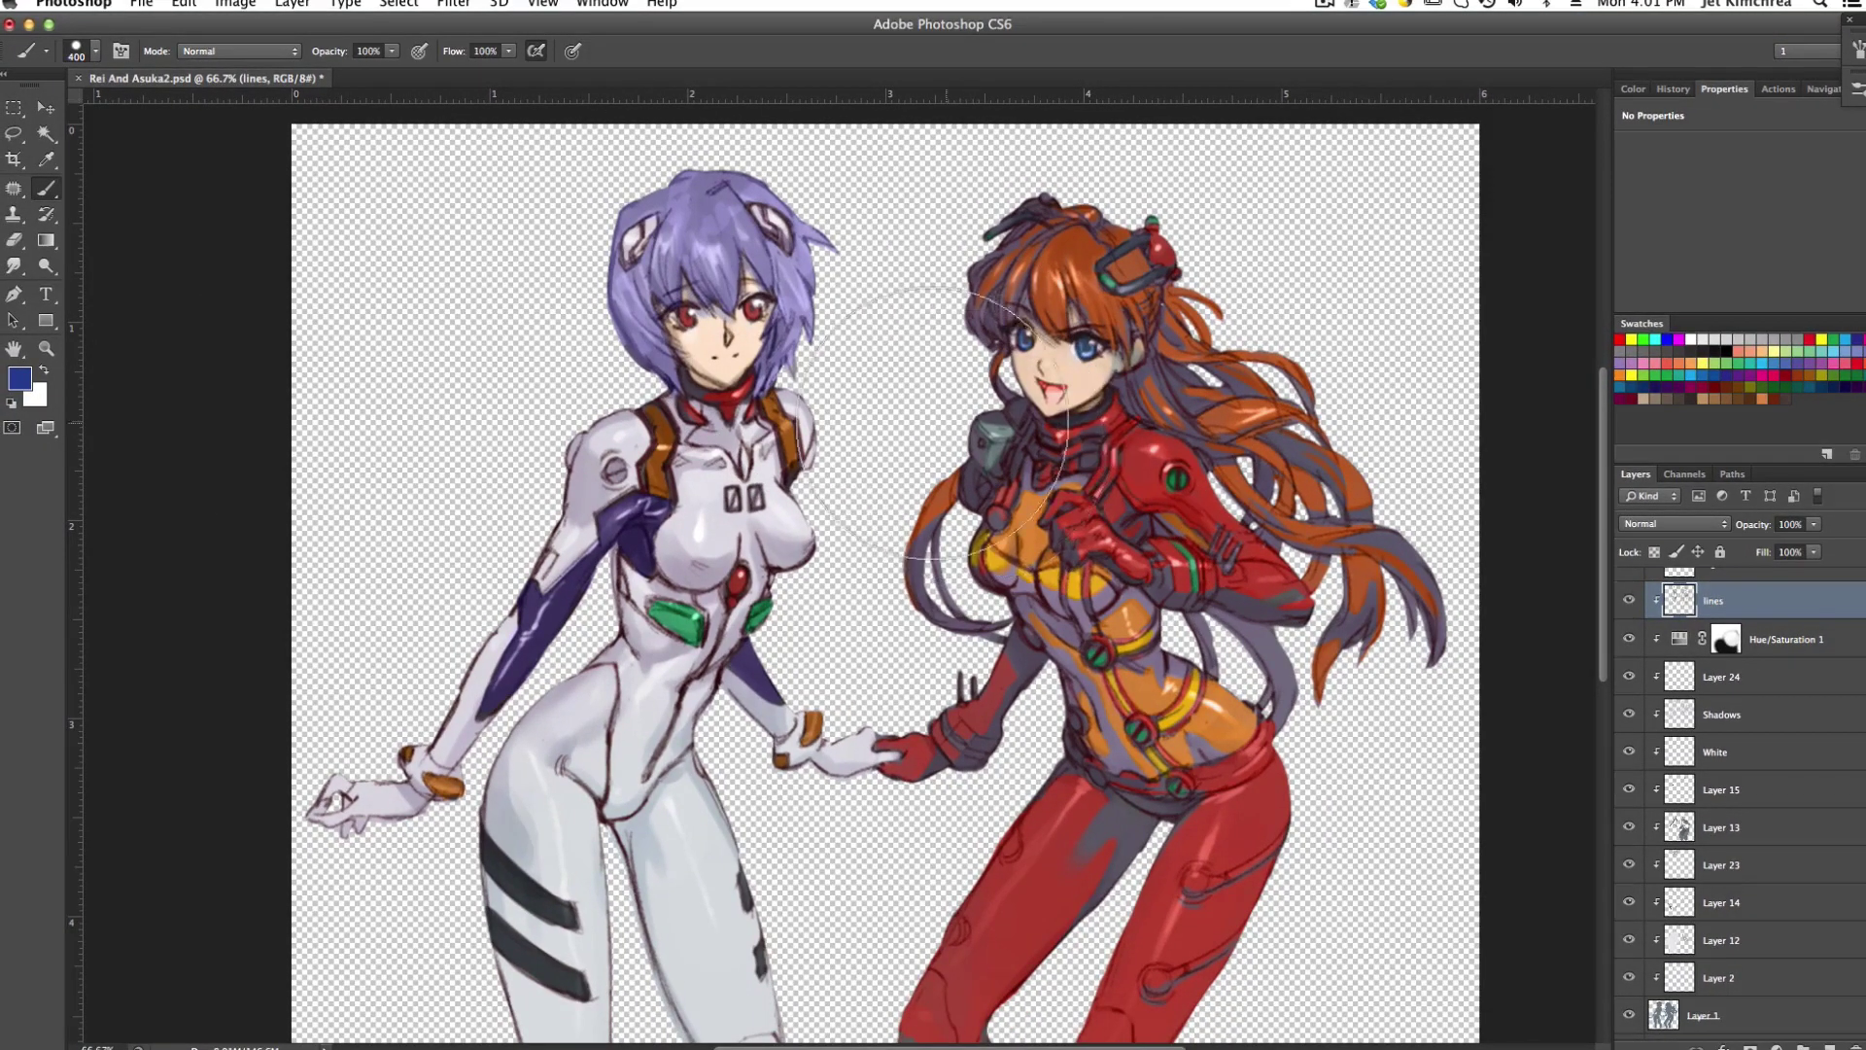
scroll(1060, 360, down, 1)
scroll(1752, 713, down, 2)
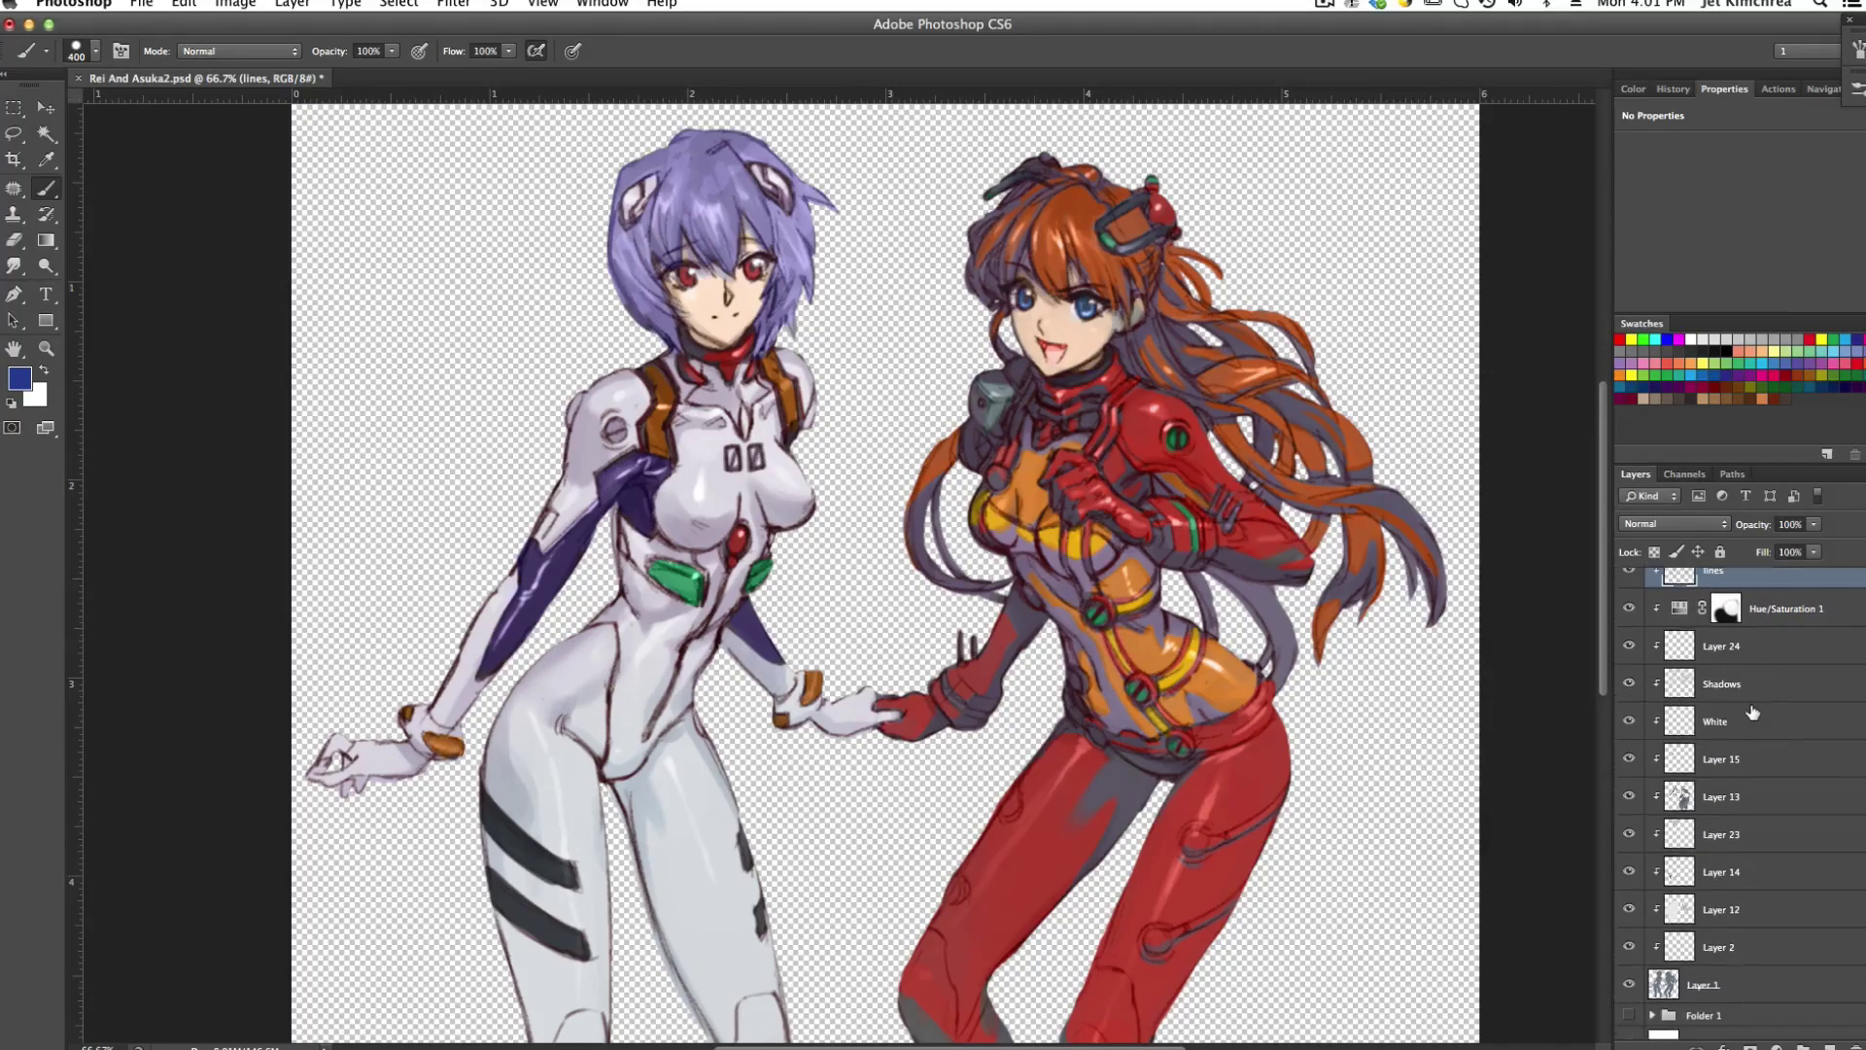
scroll(1752, 712, up, 8)
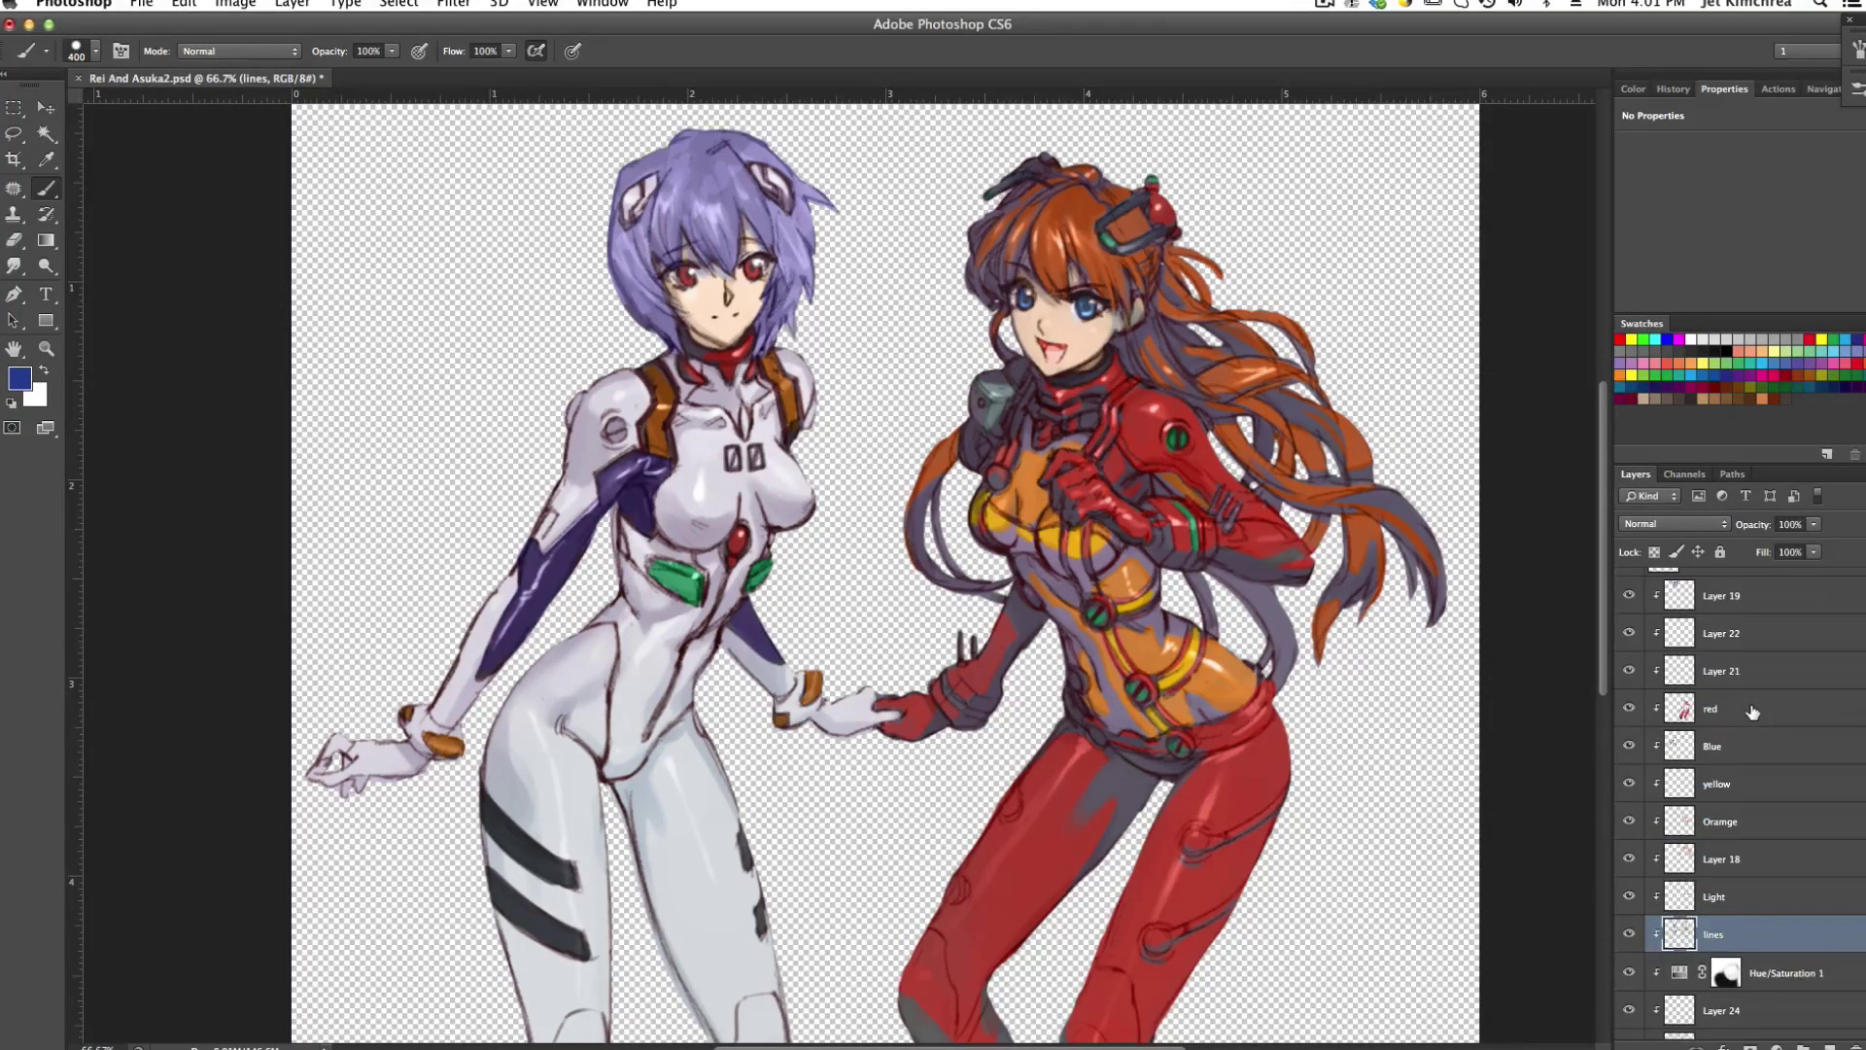
scroll(1752, 713, up, 3)
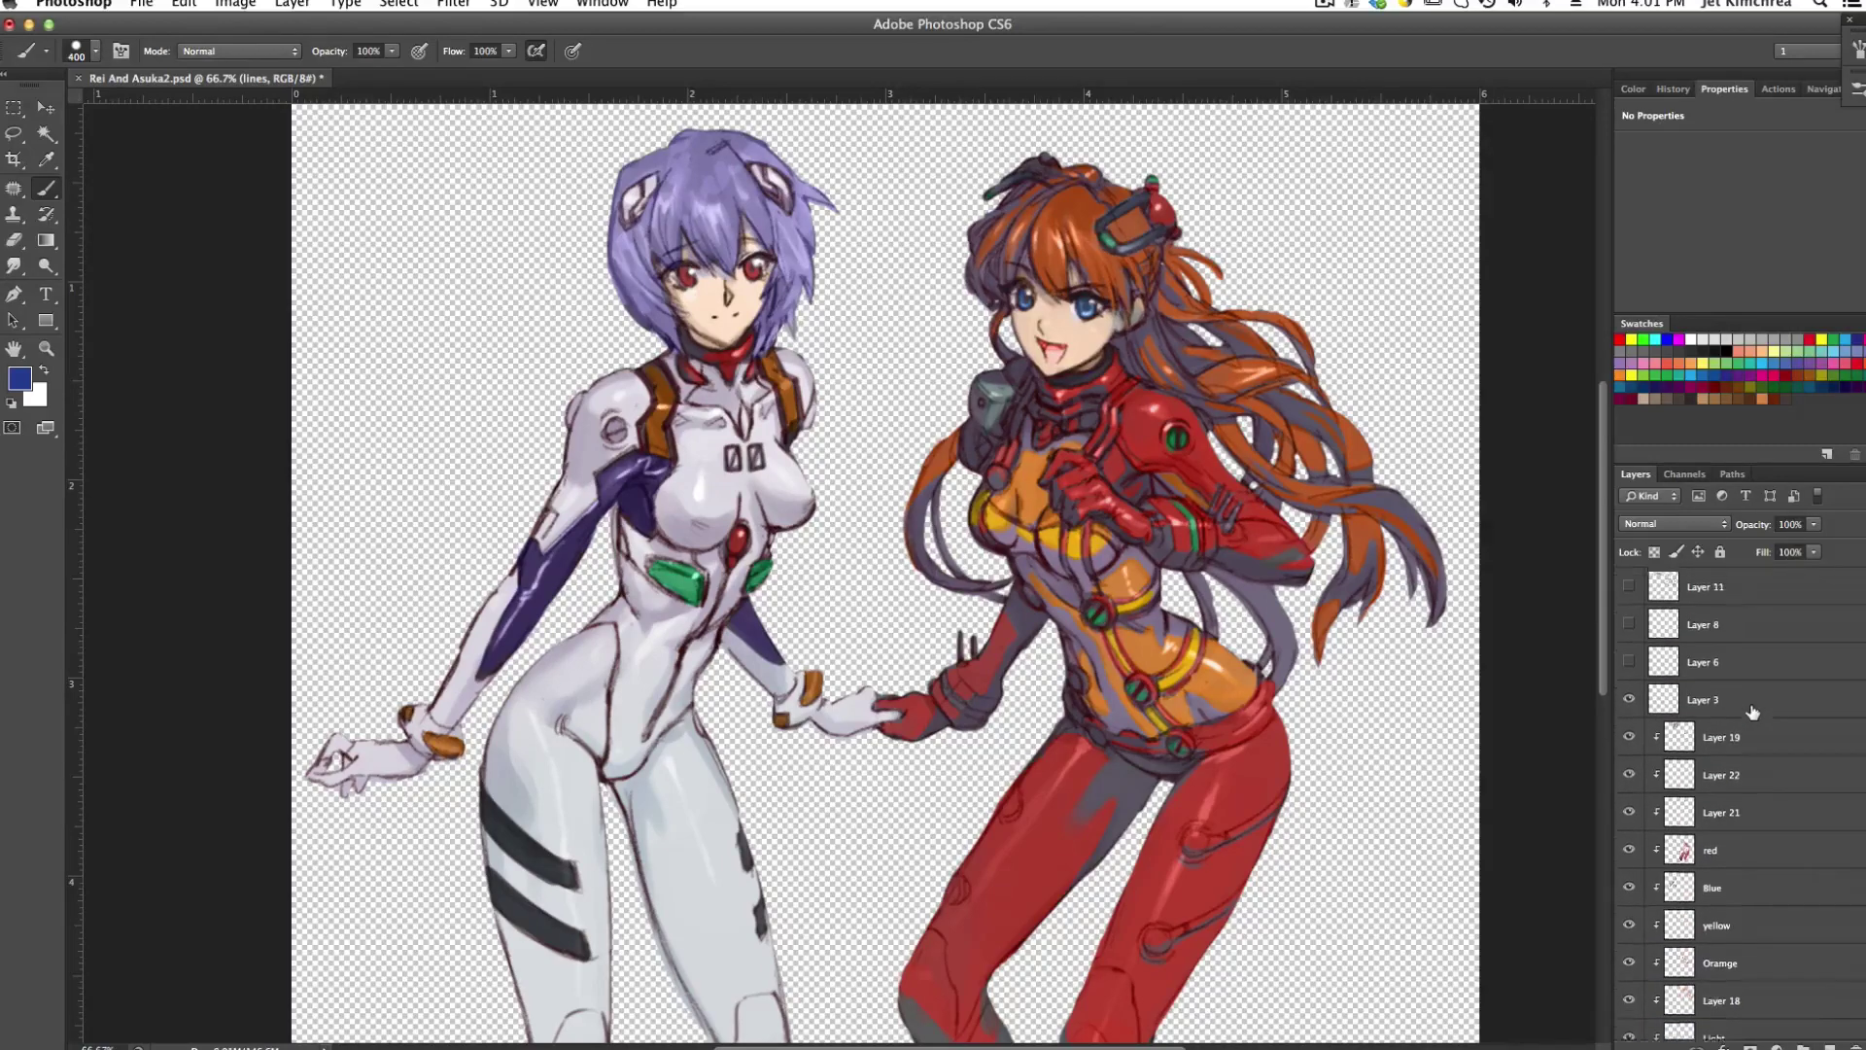
scroll(1686, 668, down, 7)
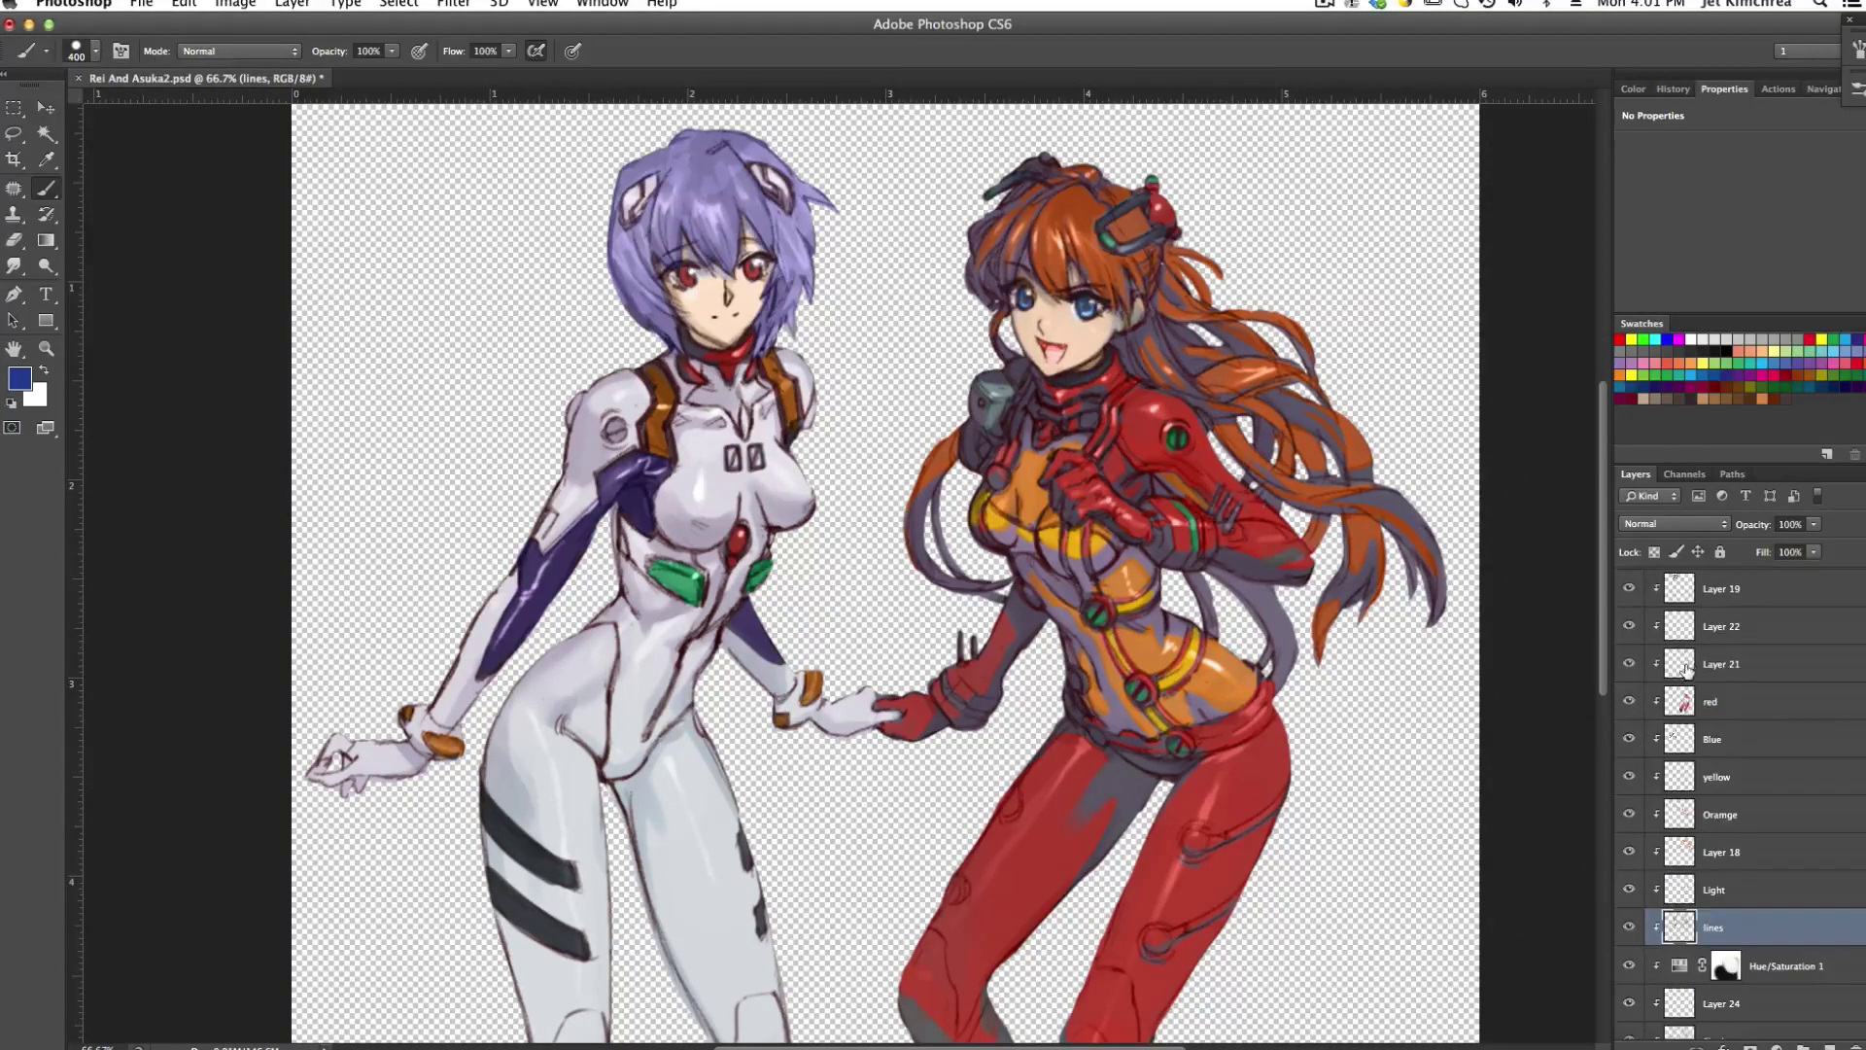
scroll(1678, 677, down, 2)
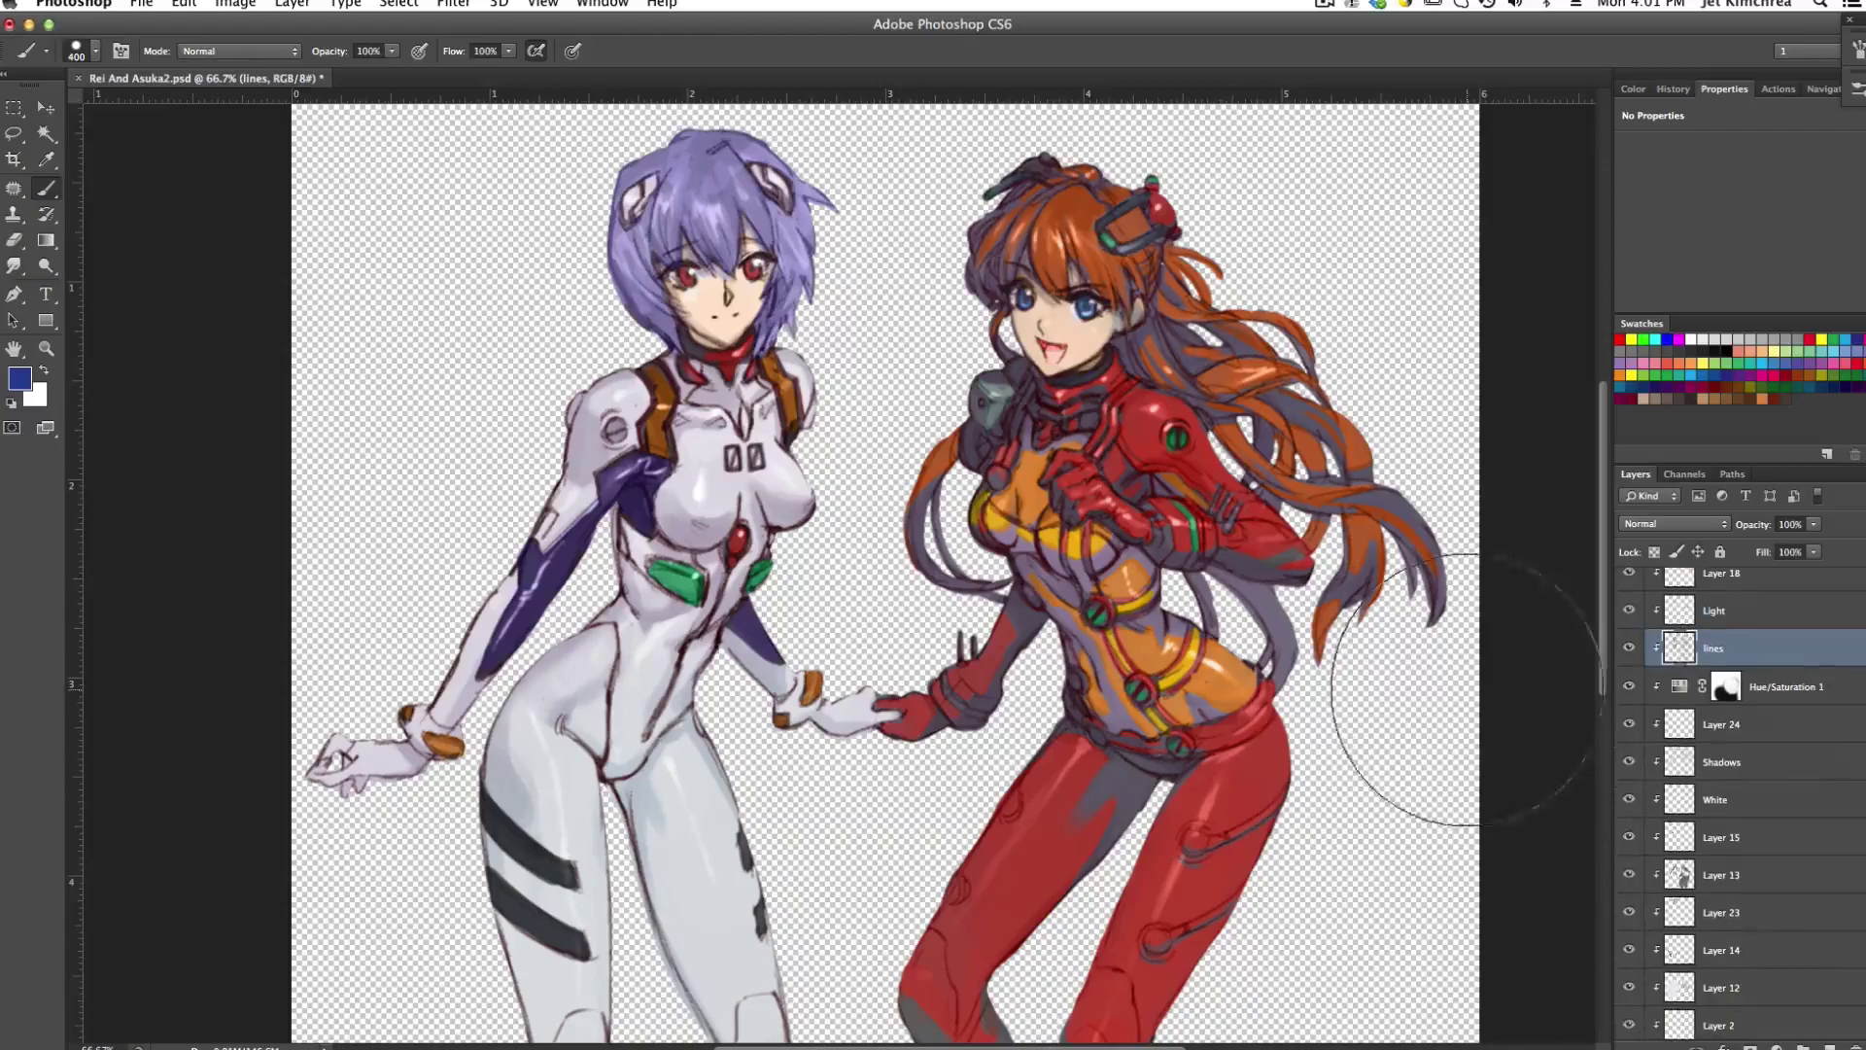
scroll(1739, 673, down, 2)
scroll(1739, 673, up, 1)
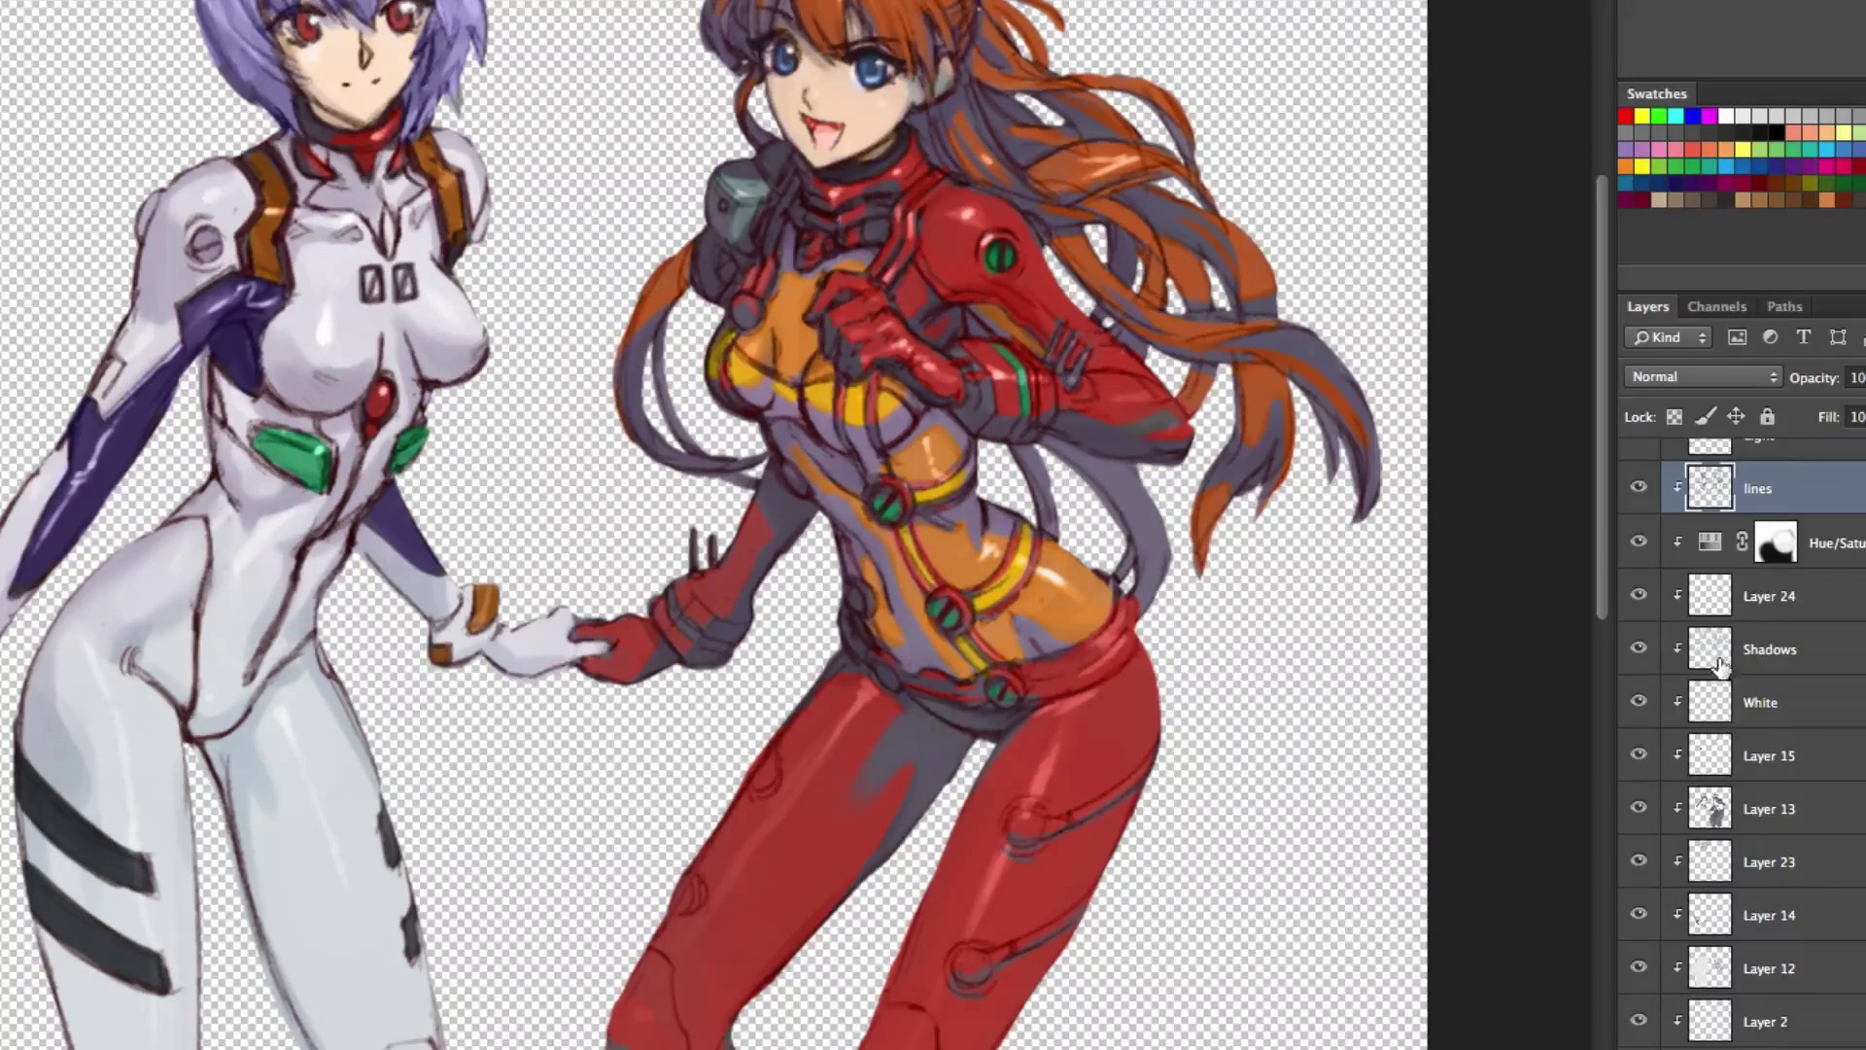
Try the lines layer in Multiply mode with a Hue/Saturation hue shift, and return its blend mode to Normal.
click(1686, 377)
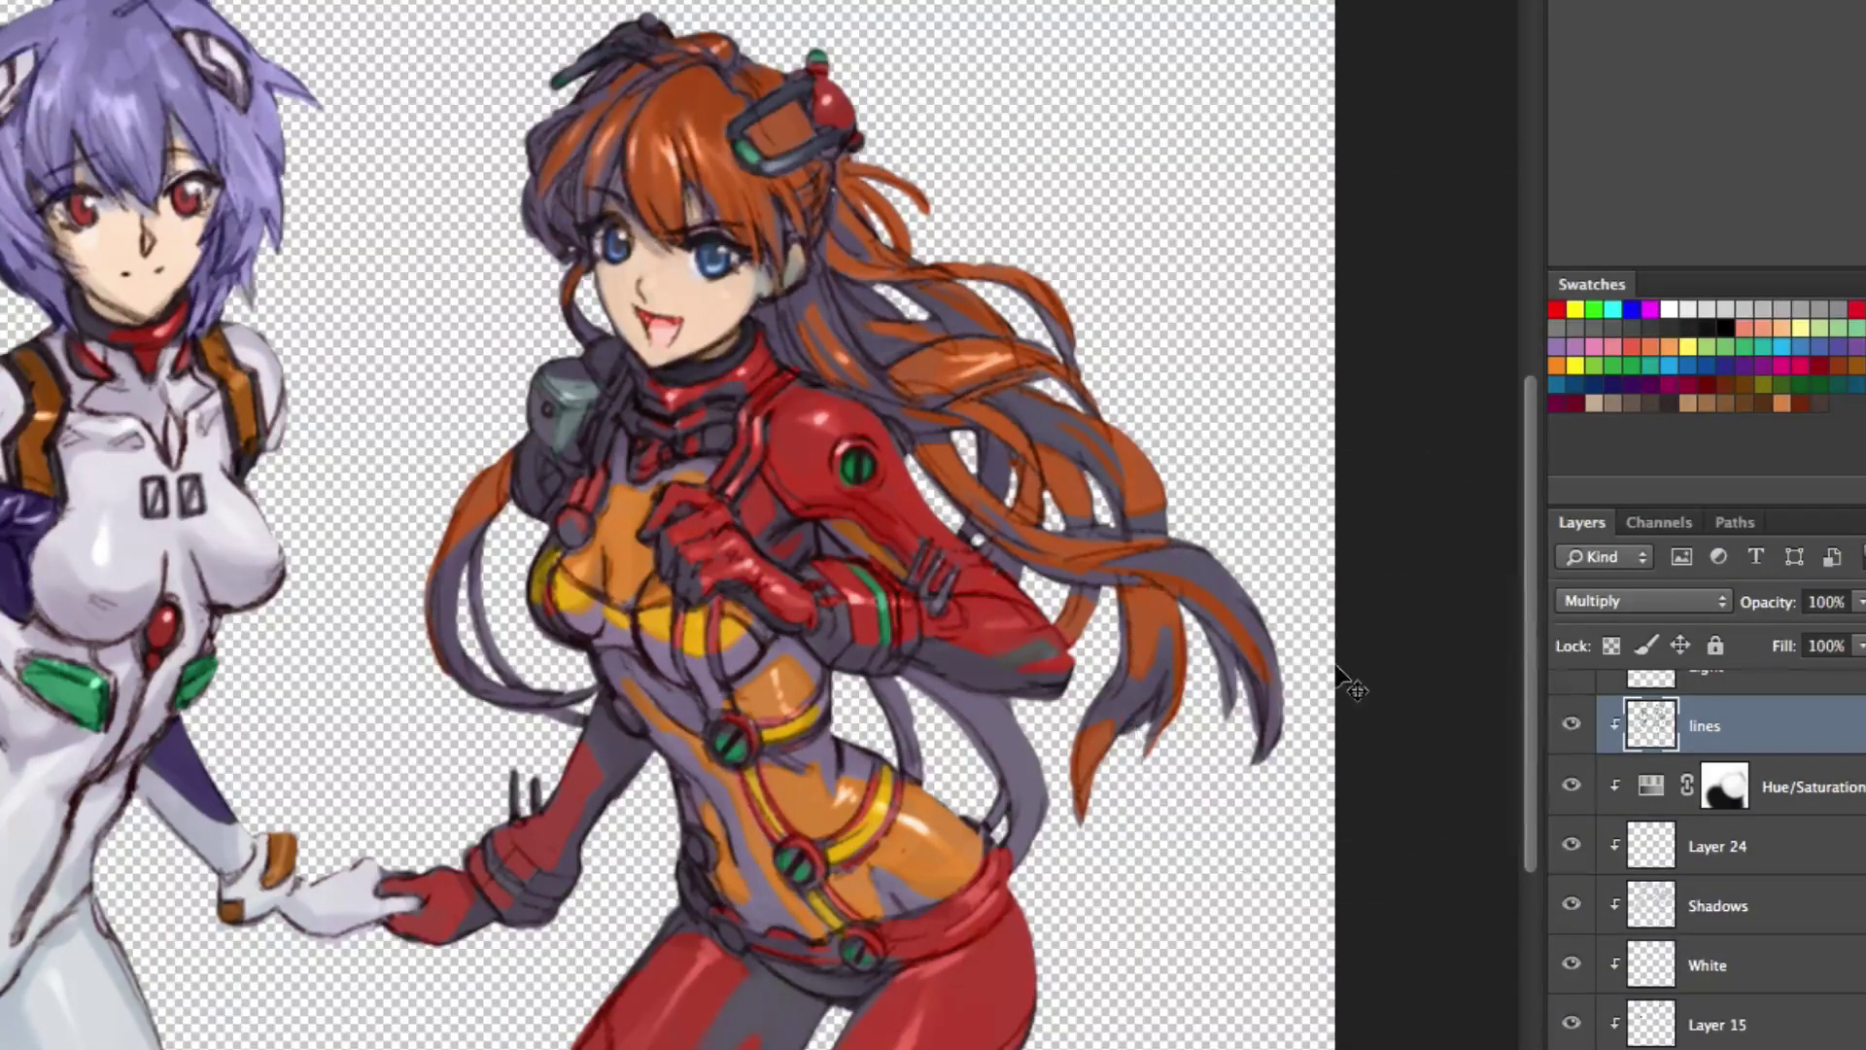
key(ctrl+u)
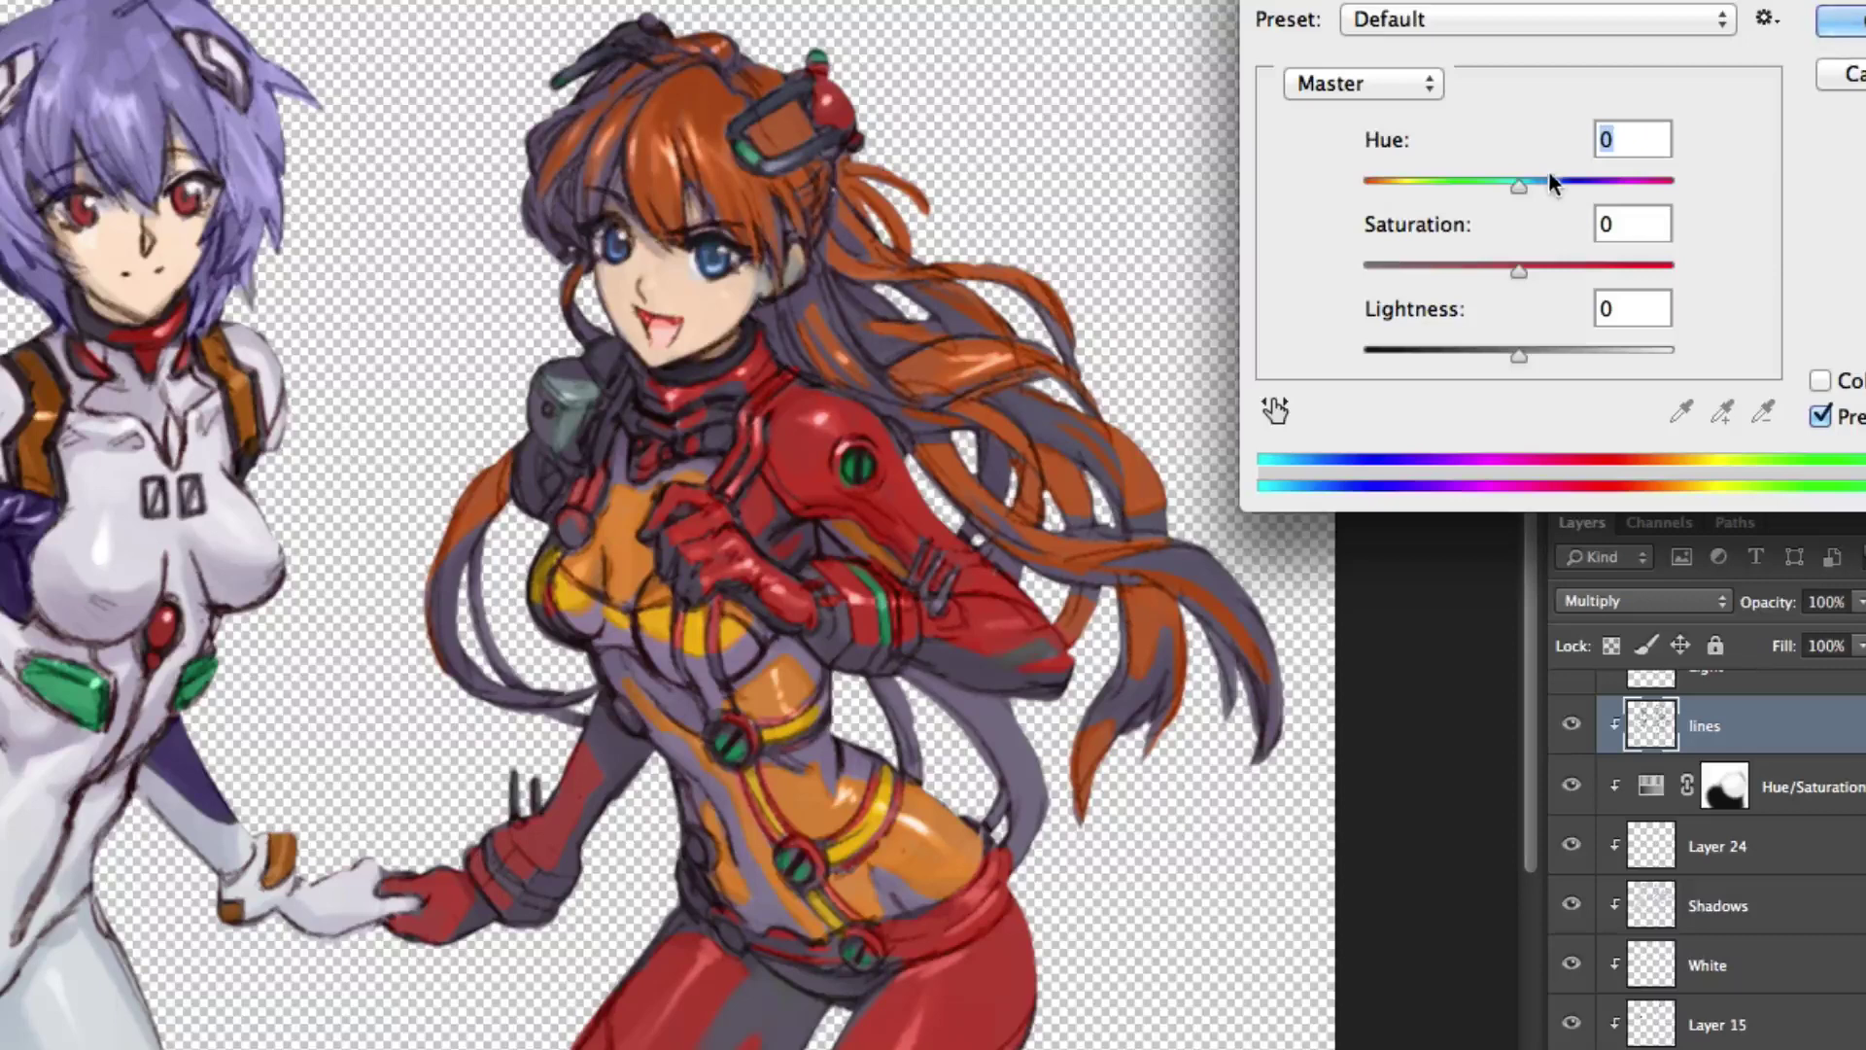
drag(1548, 179, 1655, 180)
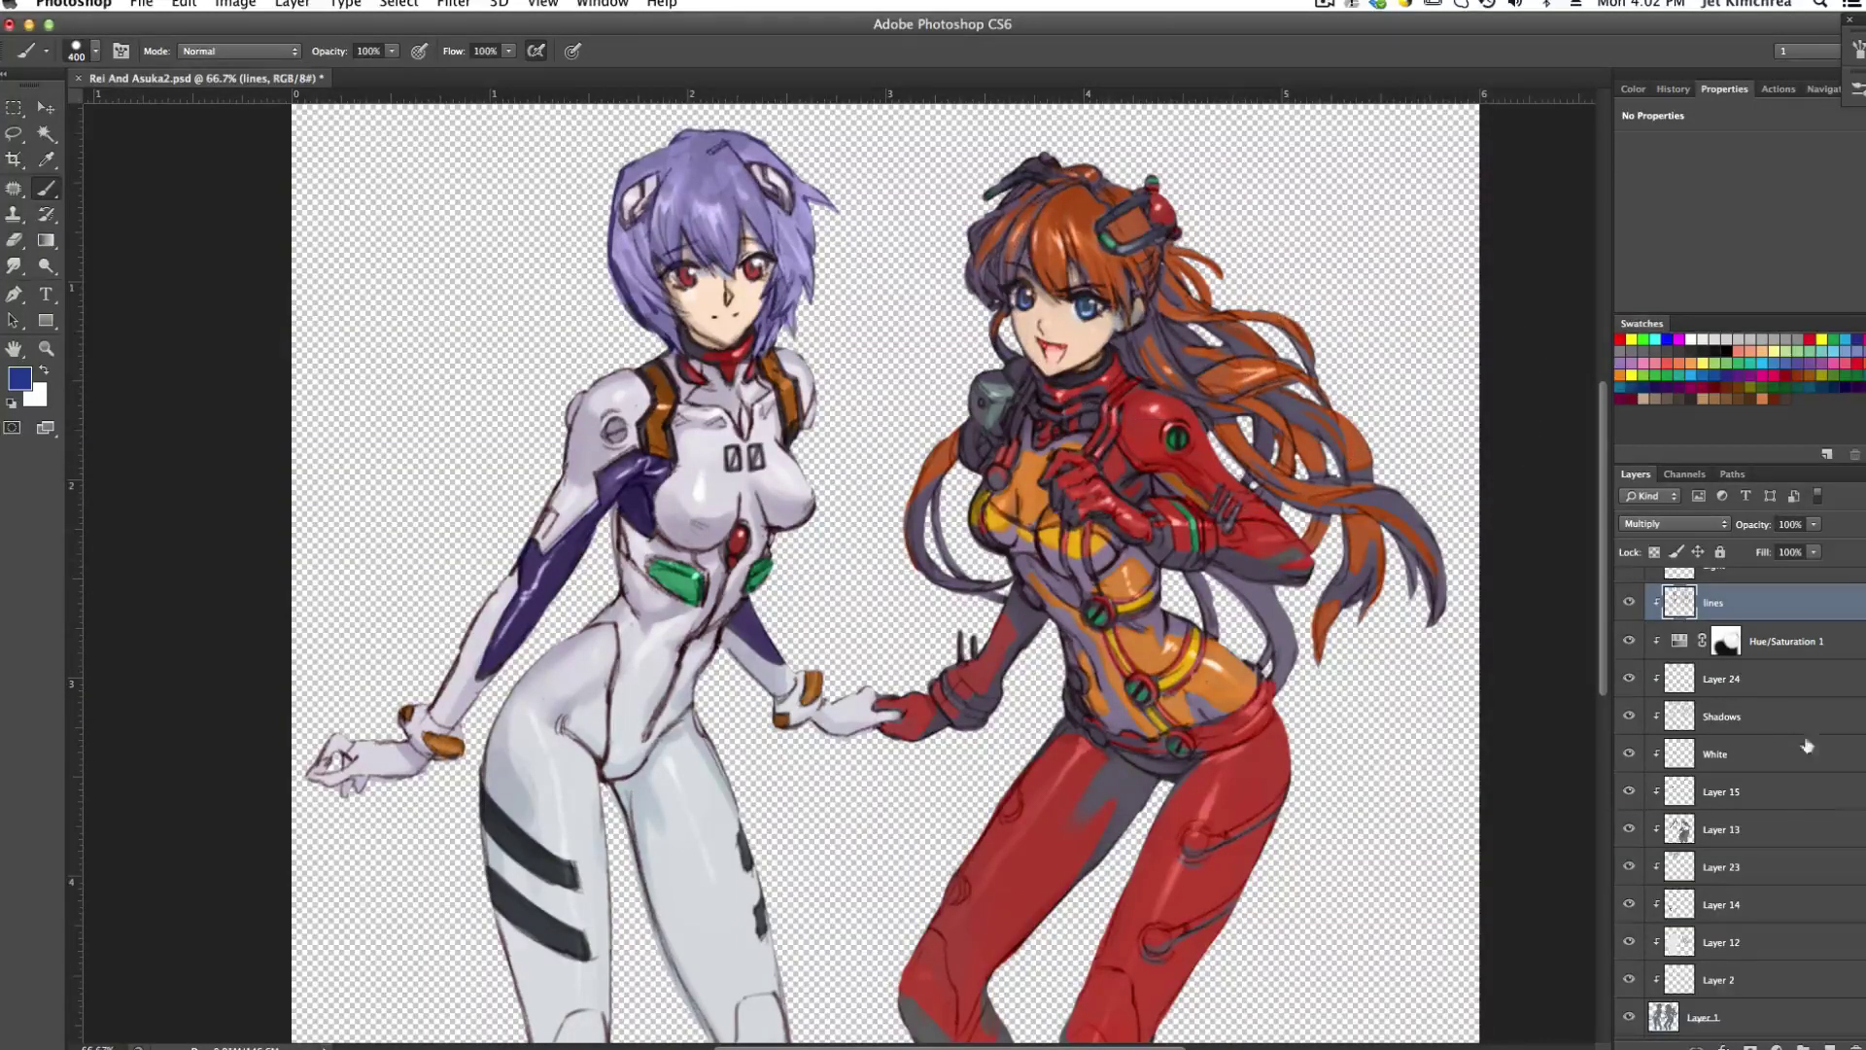
scroll(1718, 718, down, 2)
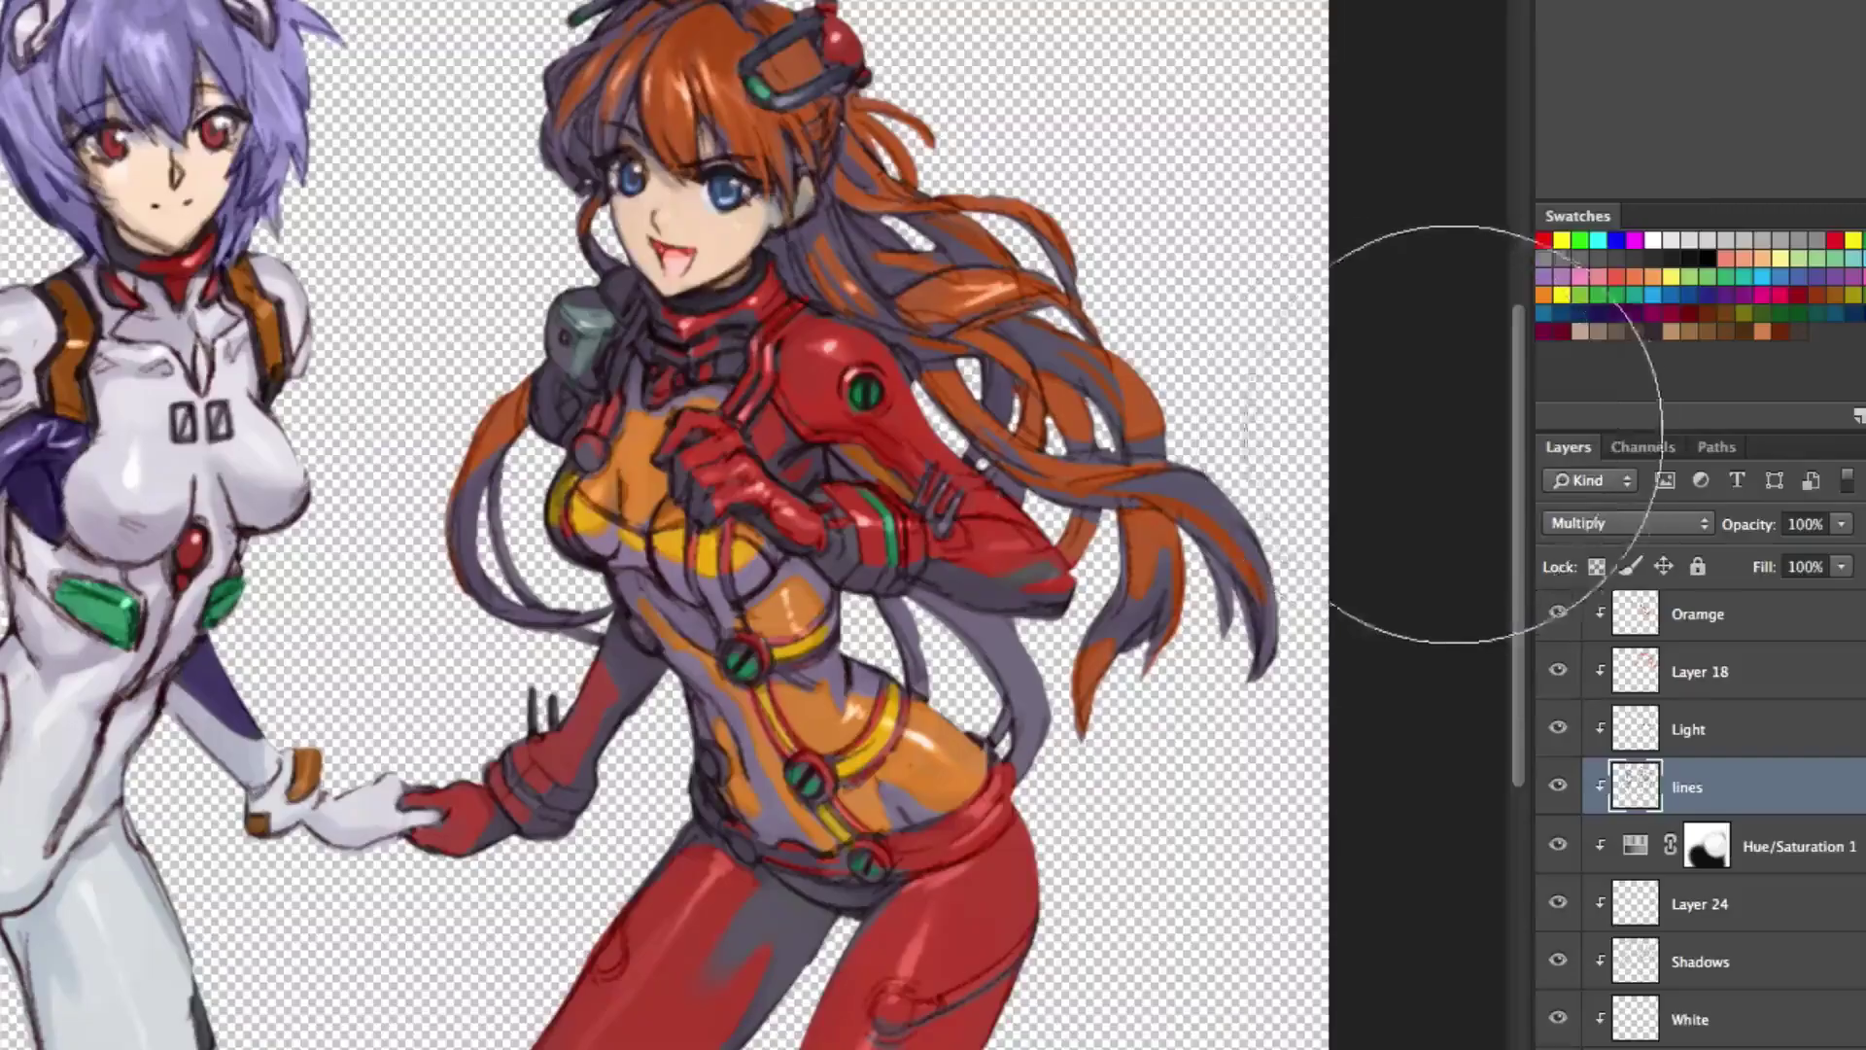
click(1642, 521)
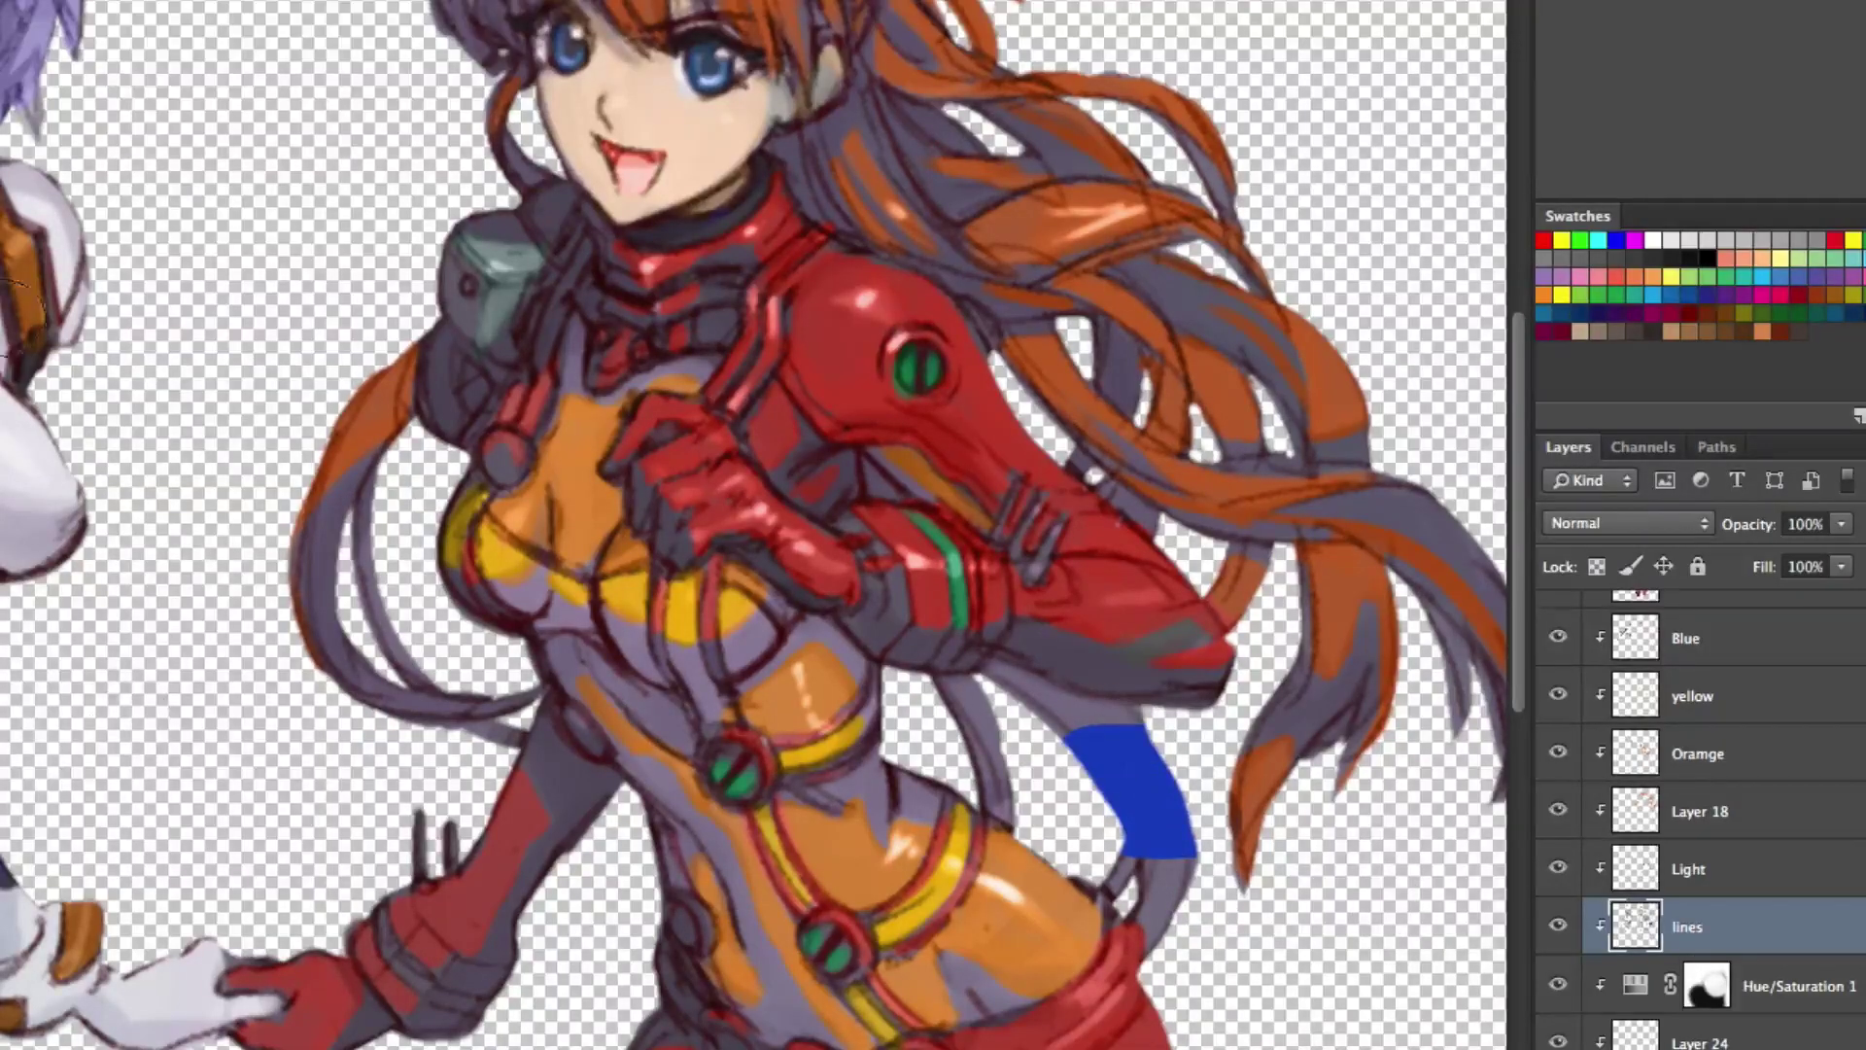
Try the lines layer in Multiply mode with a Hue/Saturation adjustment of hue +57, saturation +1 and lightness +40.
click(1677, 521)
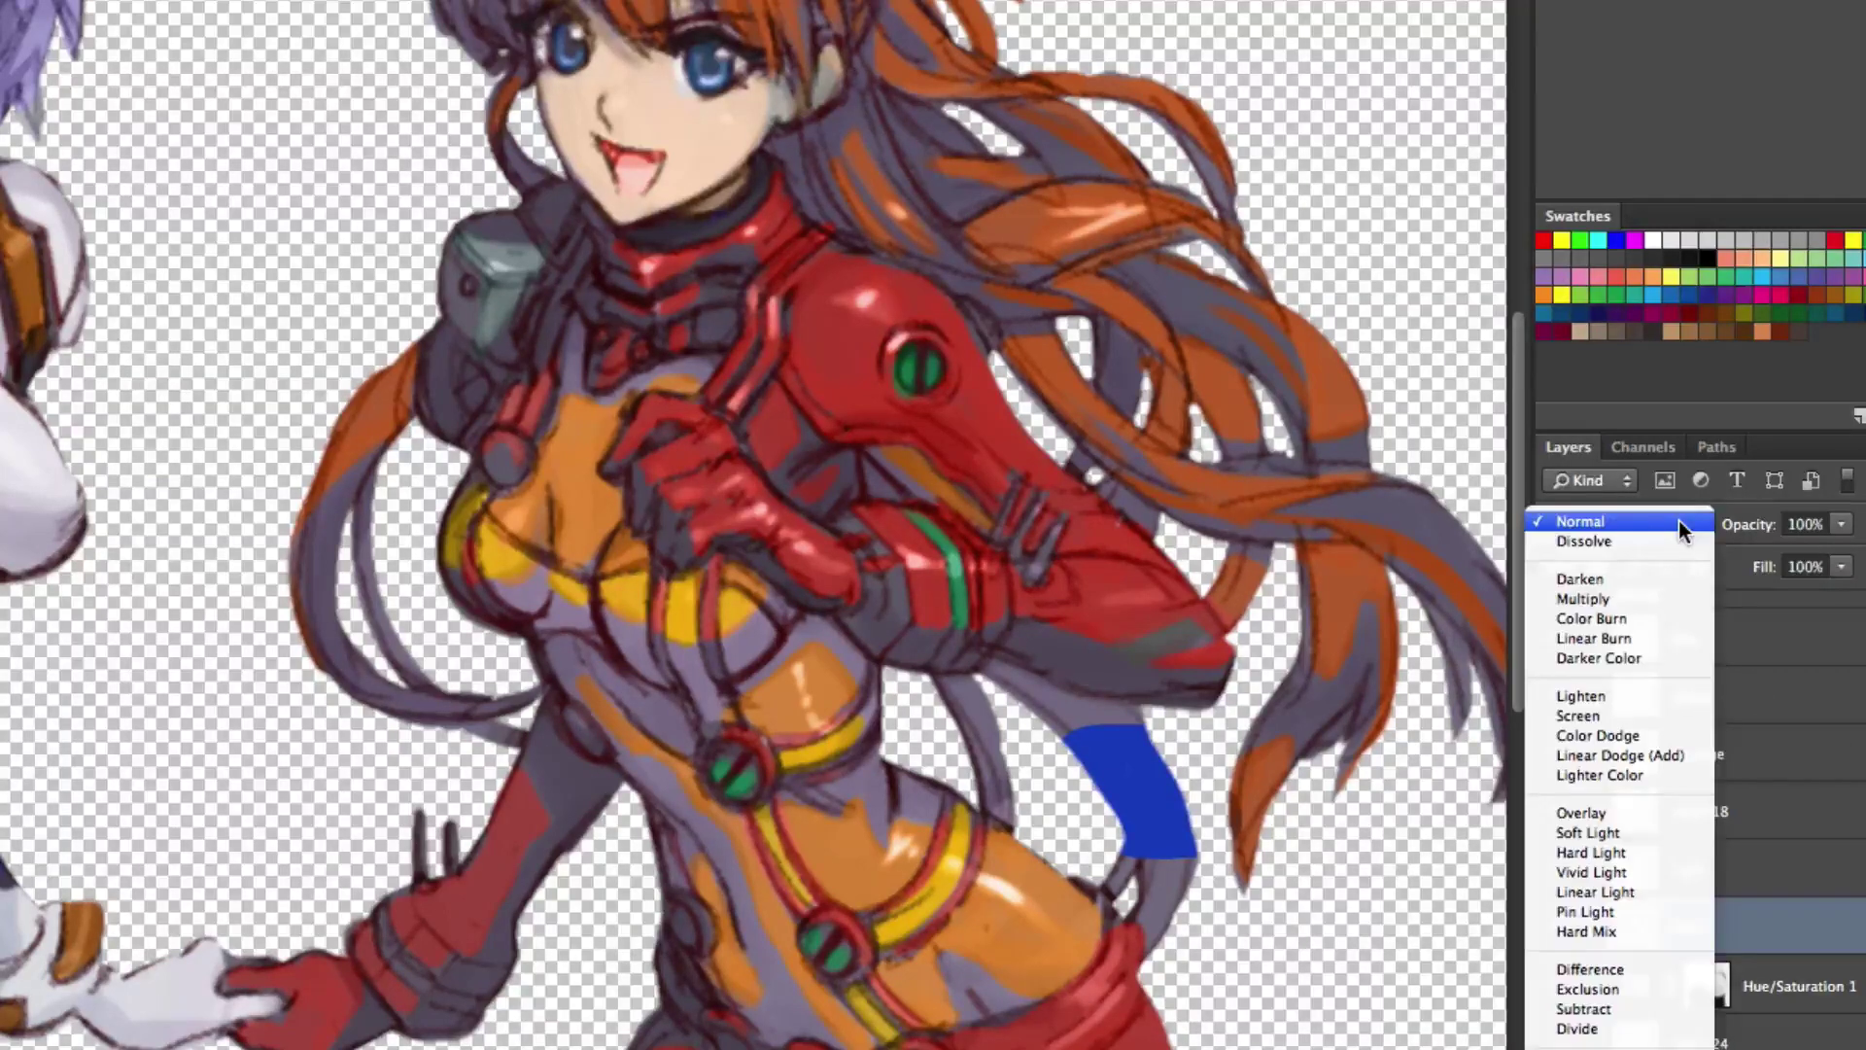
click(1642, 595)
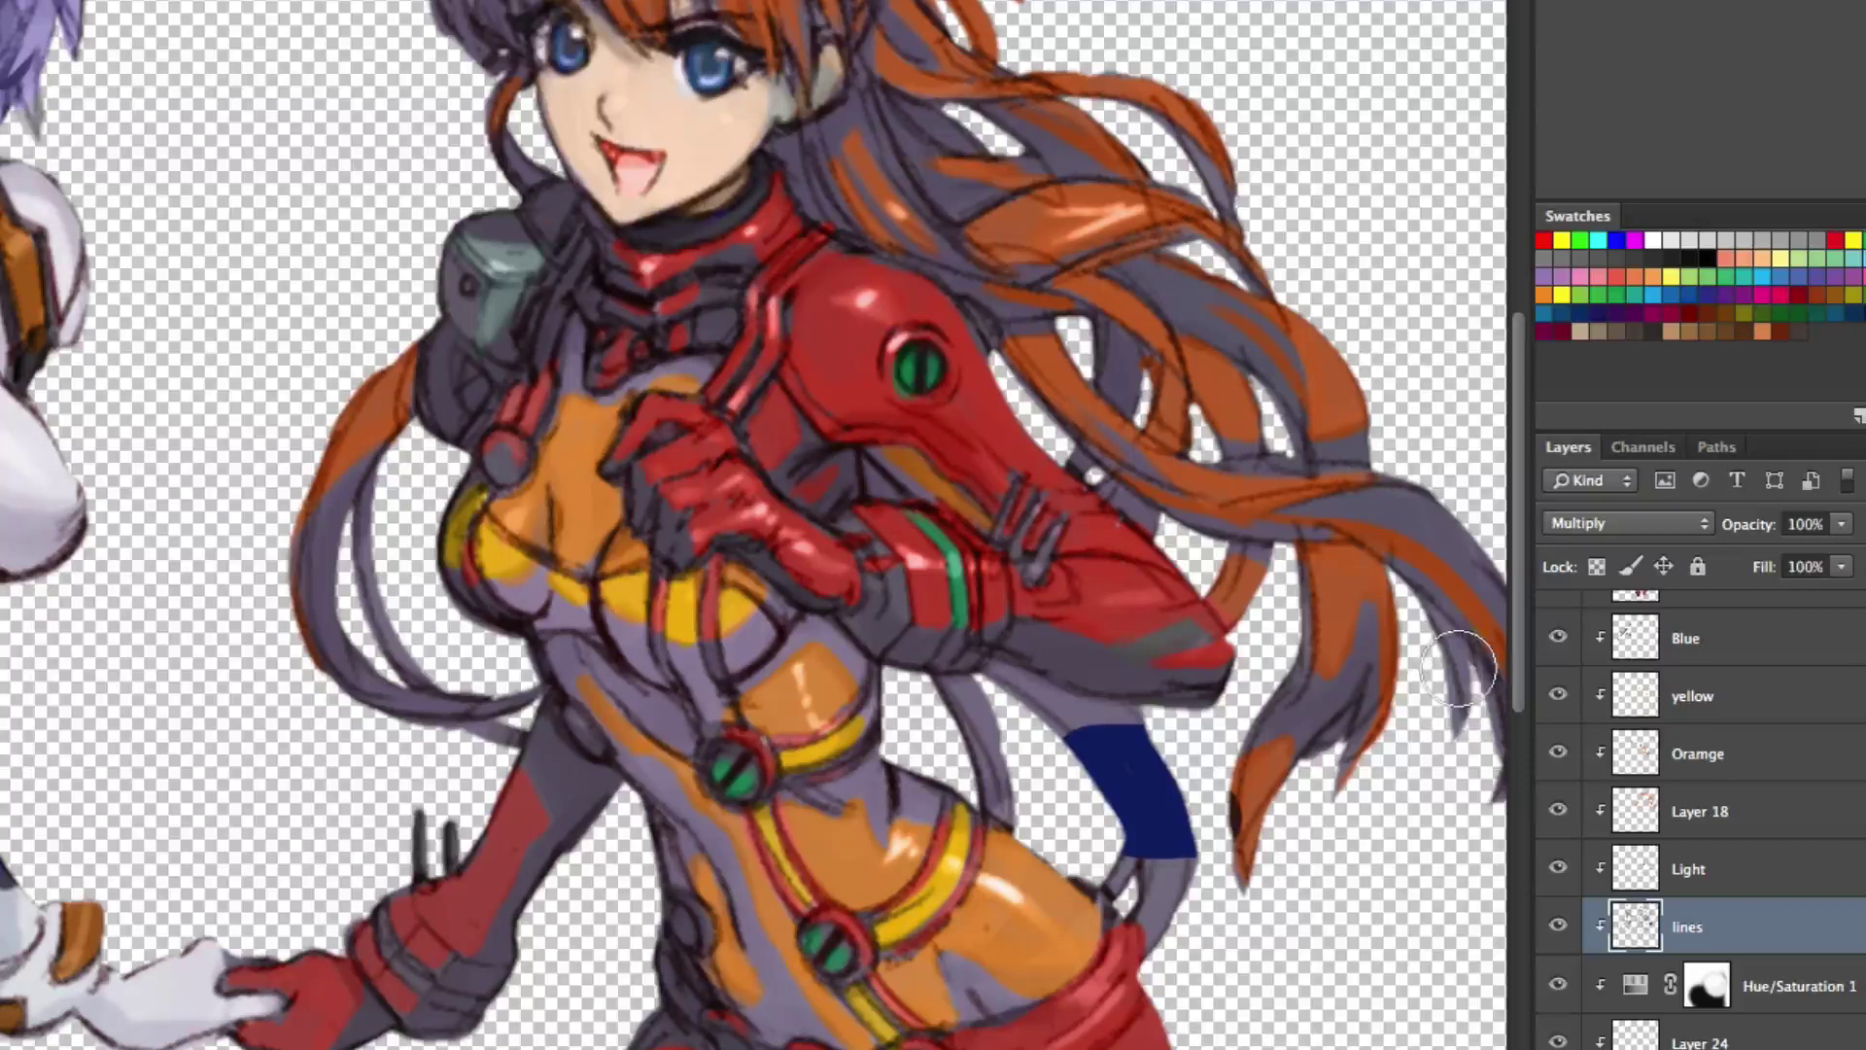
key(v)
key(ctrl+u)
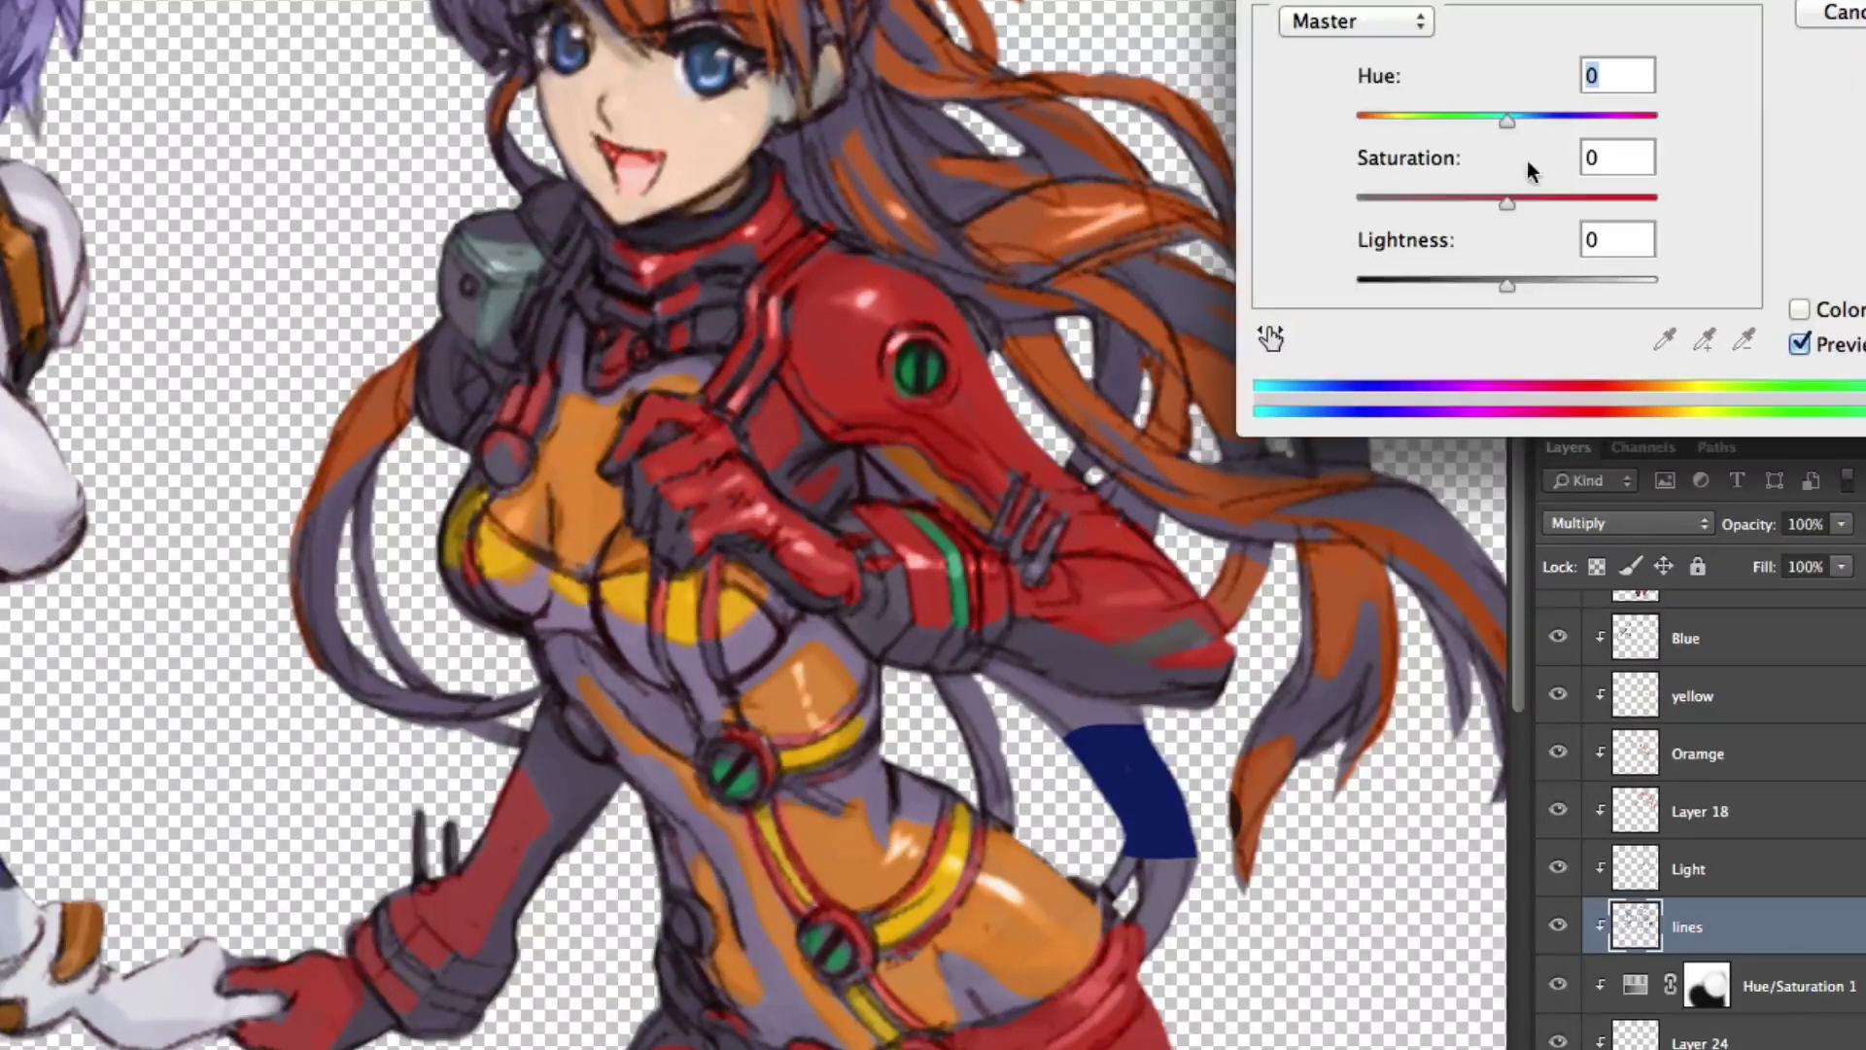
drag(1530, 120, 1583, 115)
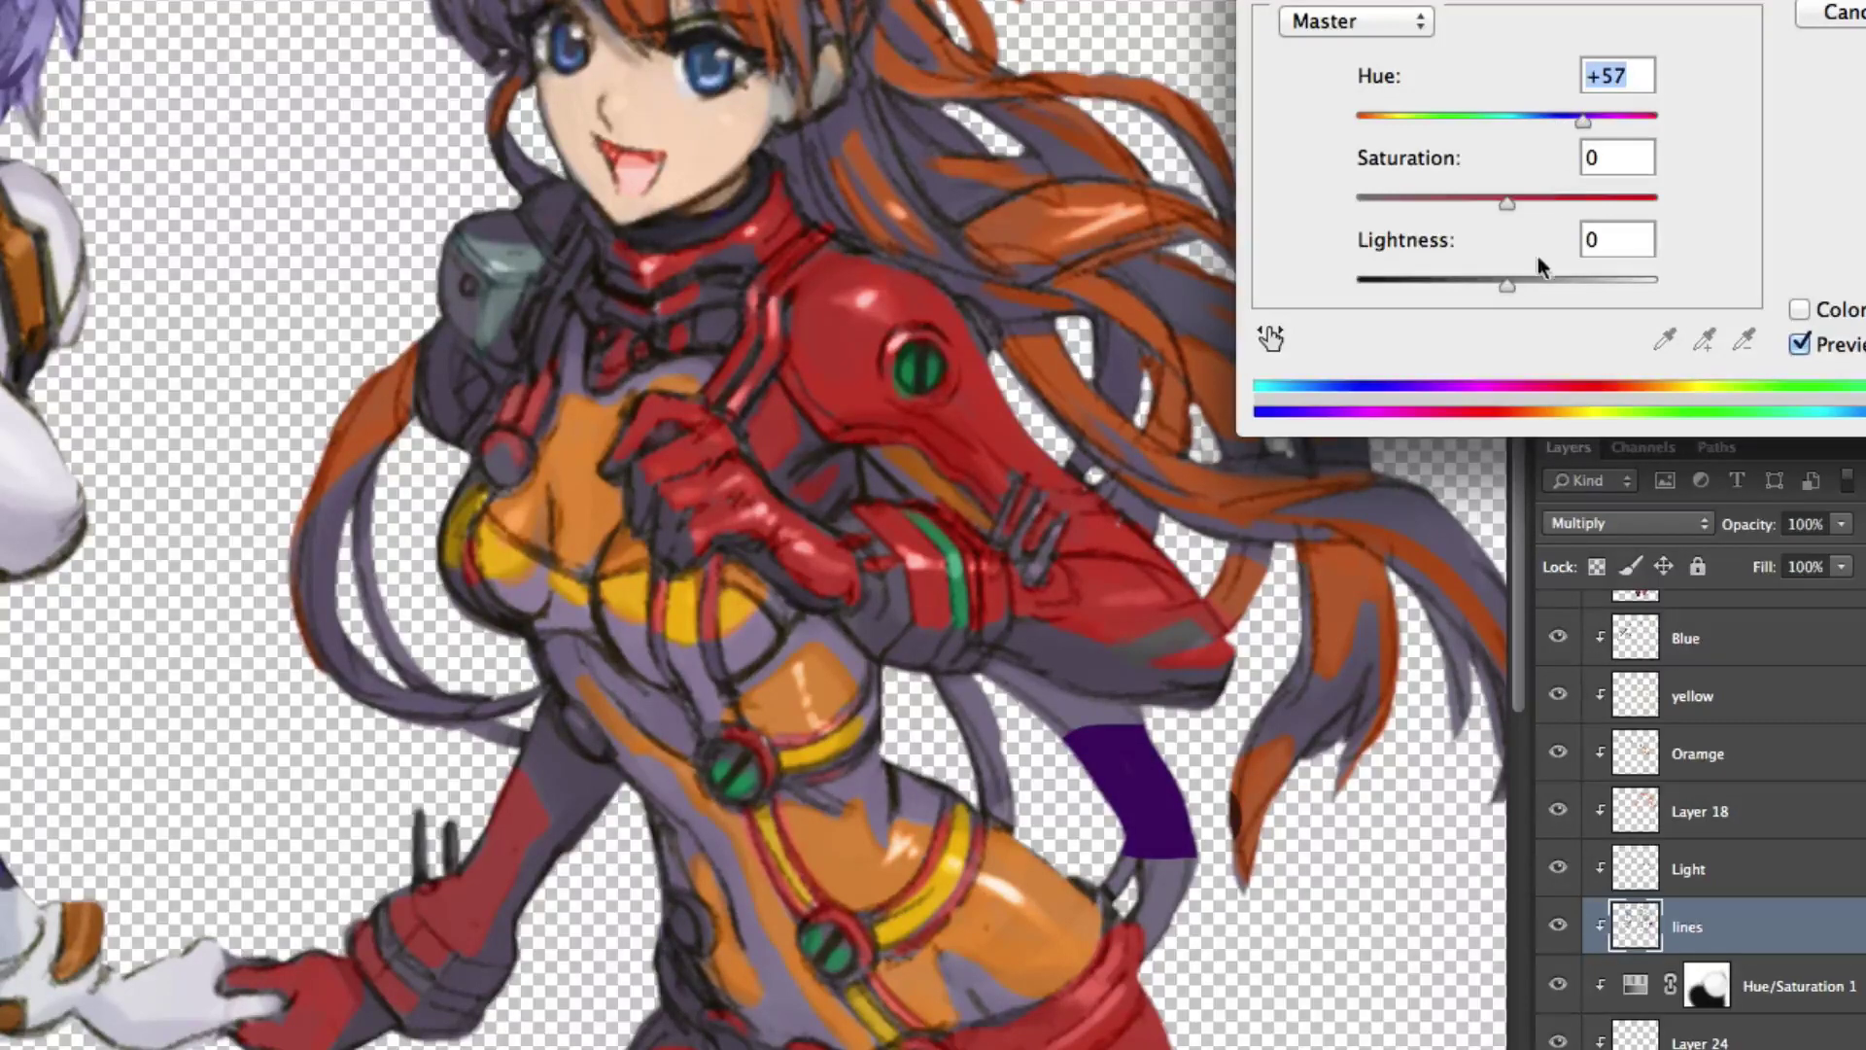
drag(1543, 274, 1571, 272)
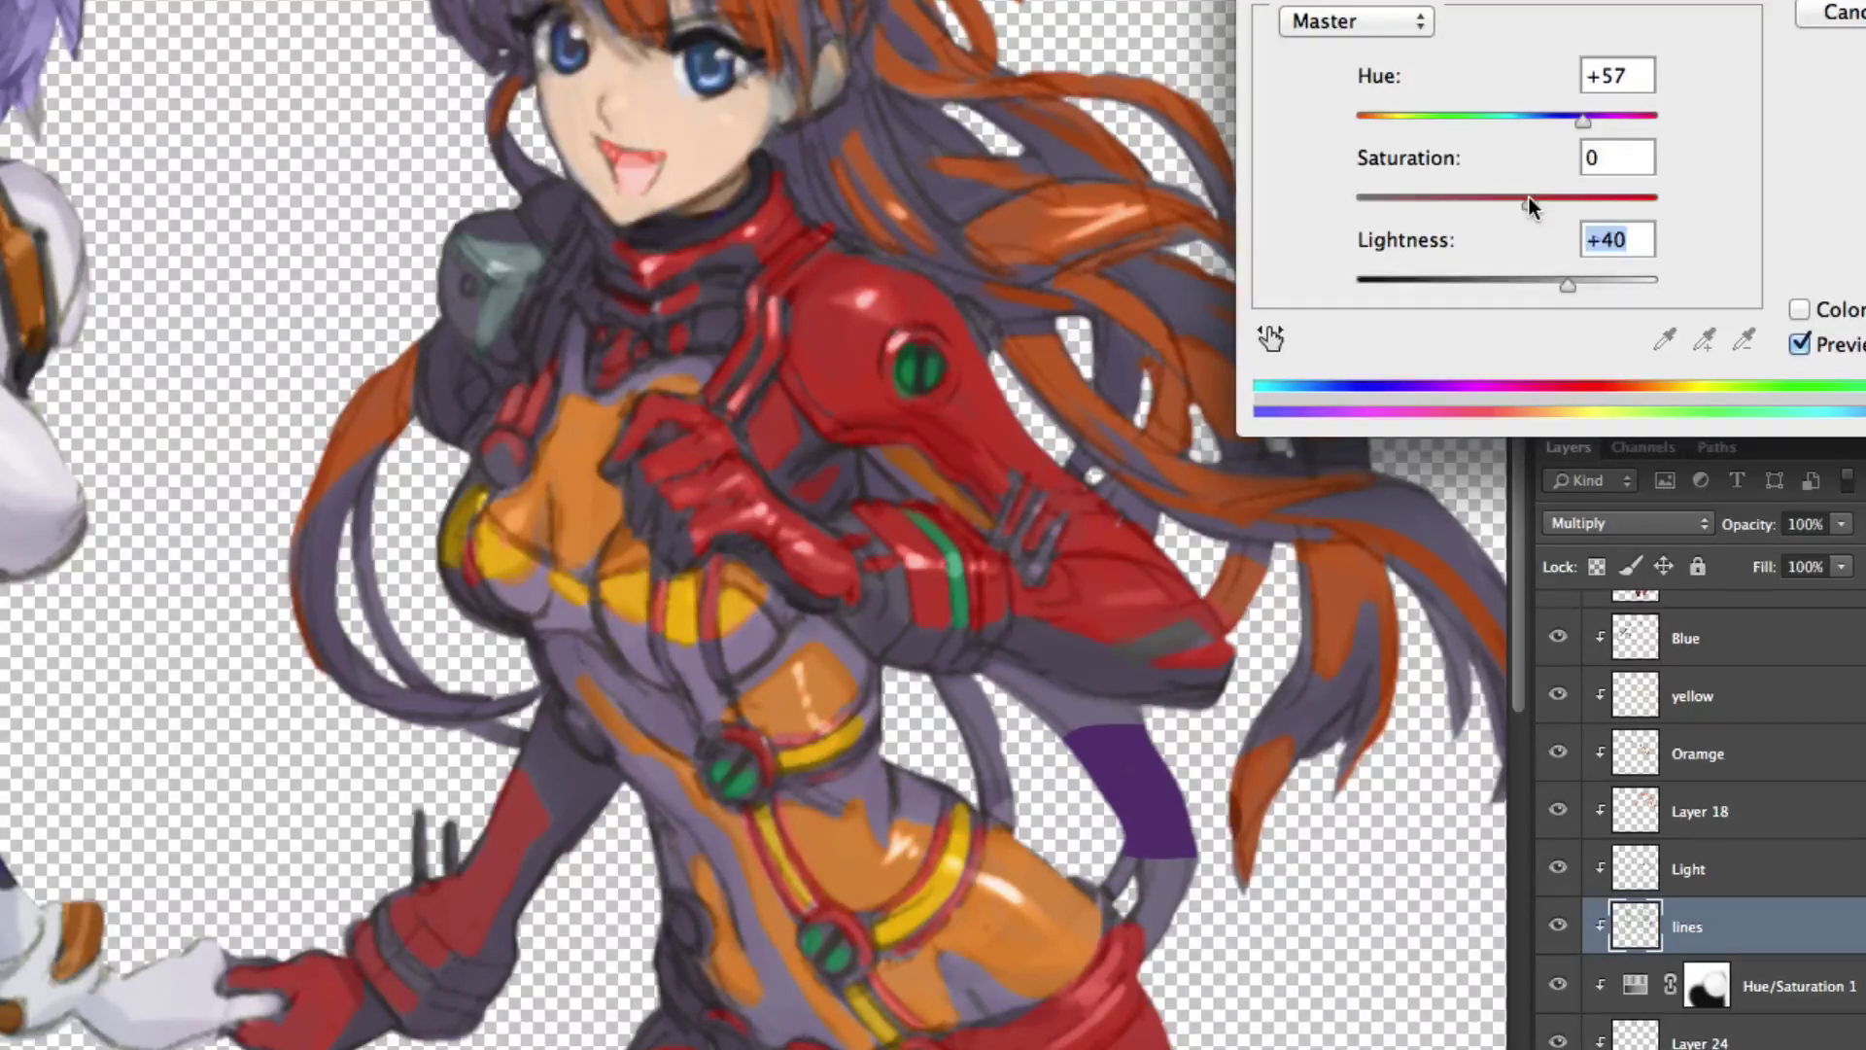
drag(1528, 196, 1504, 195)
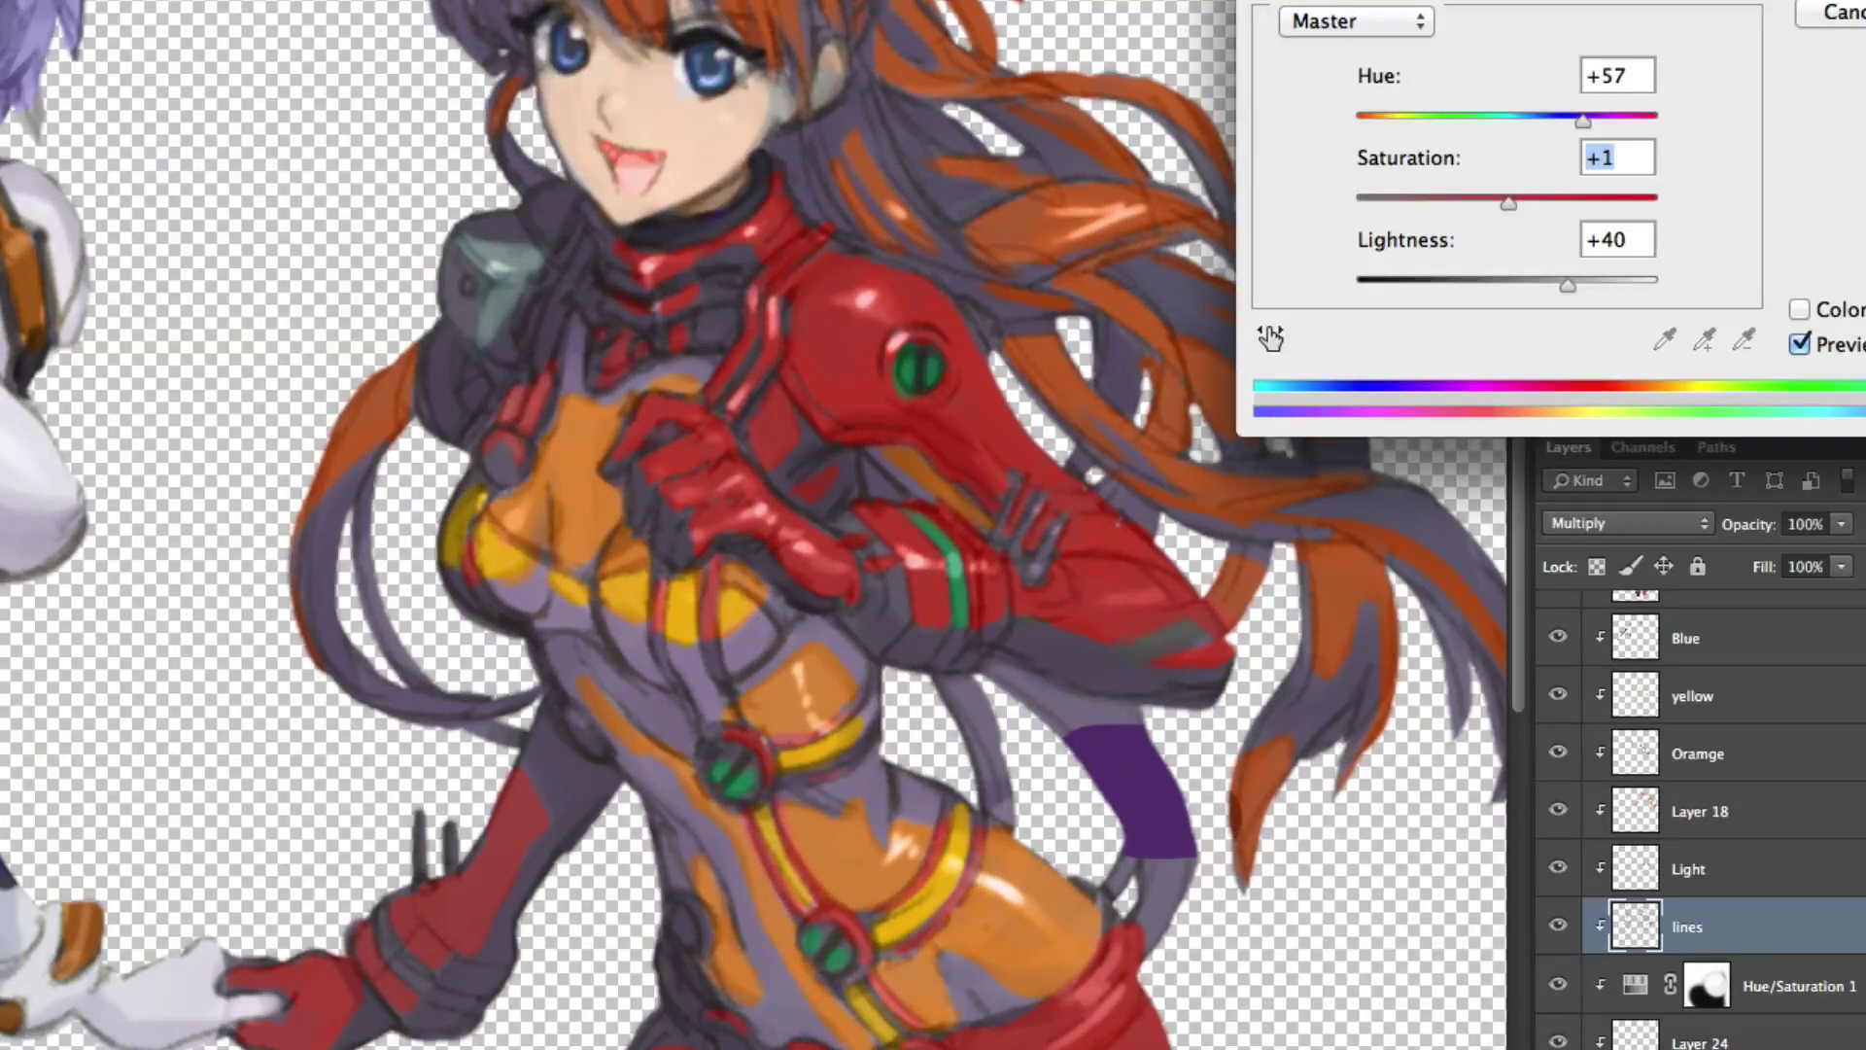
click(1832, 14)
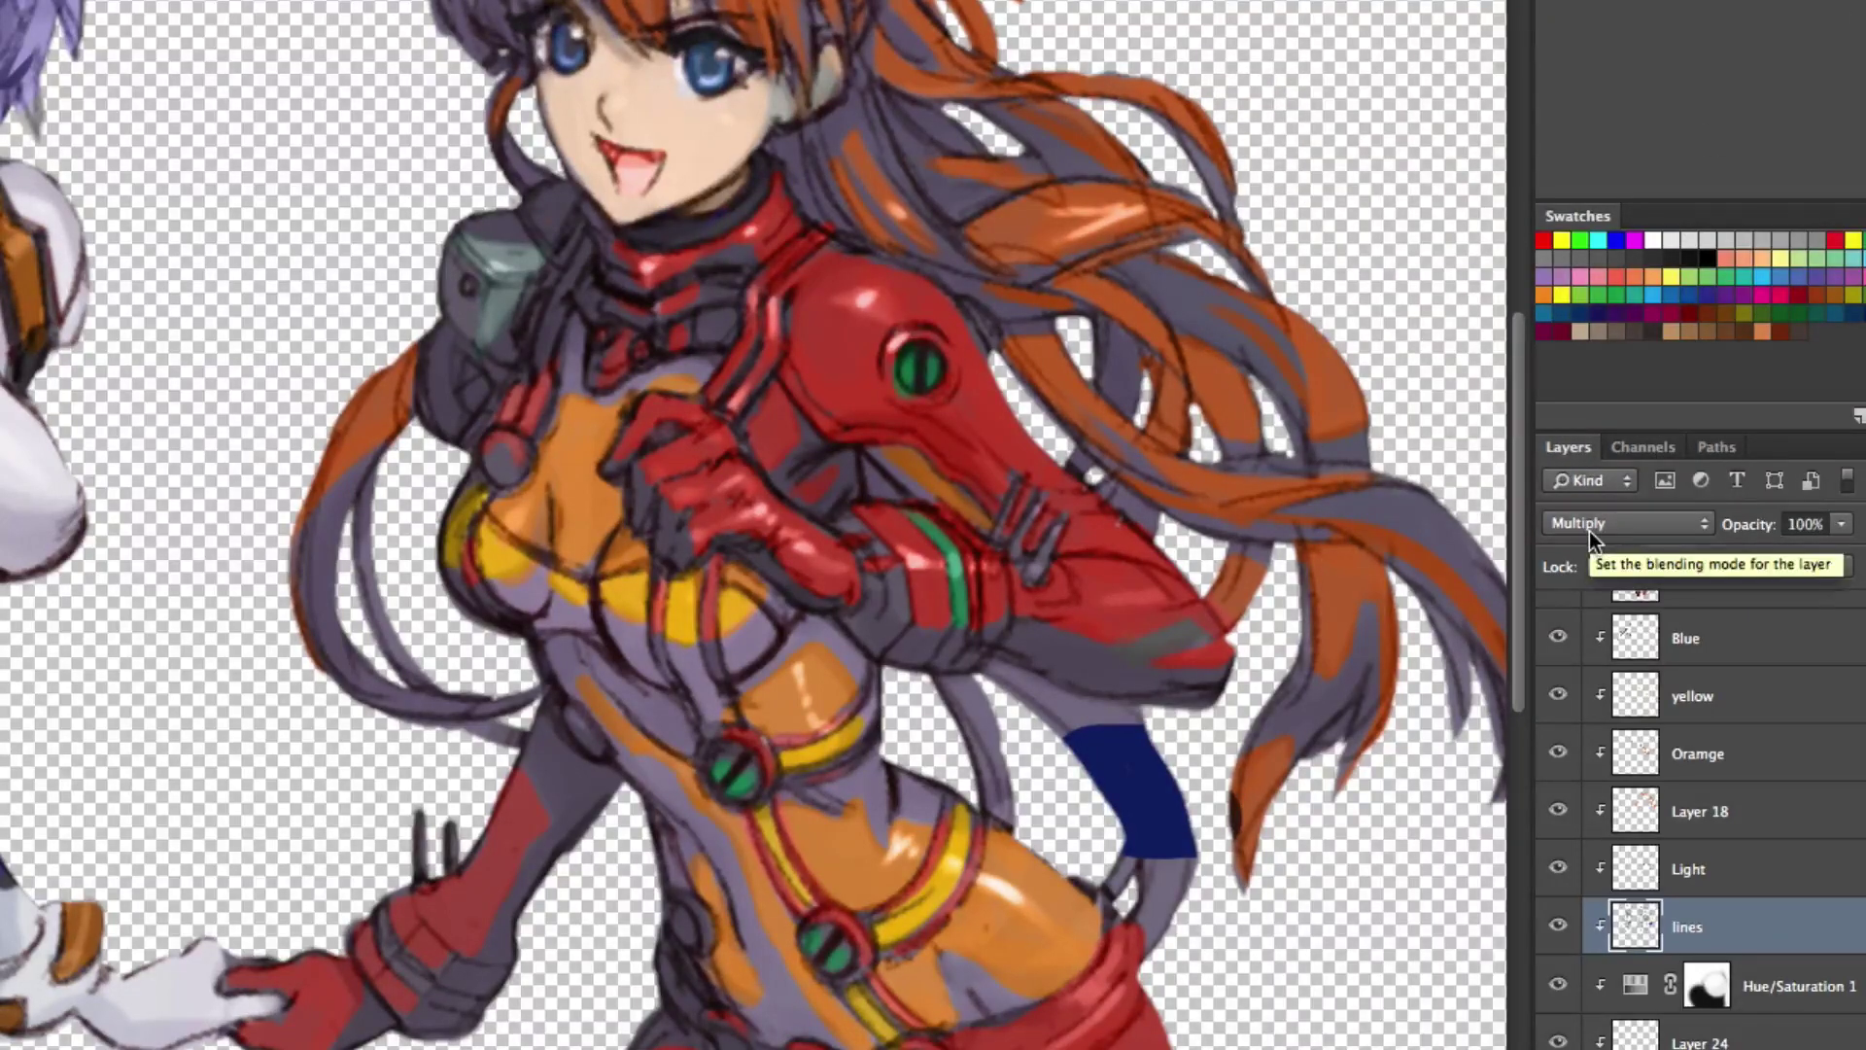
Return the lines layer to Normal mode and try a Hue/Saturation hue shift of -42 on it.
key(shift+alt+n)
key(ctrl+u)
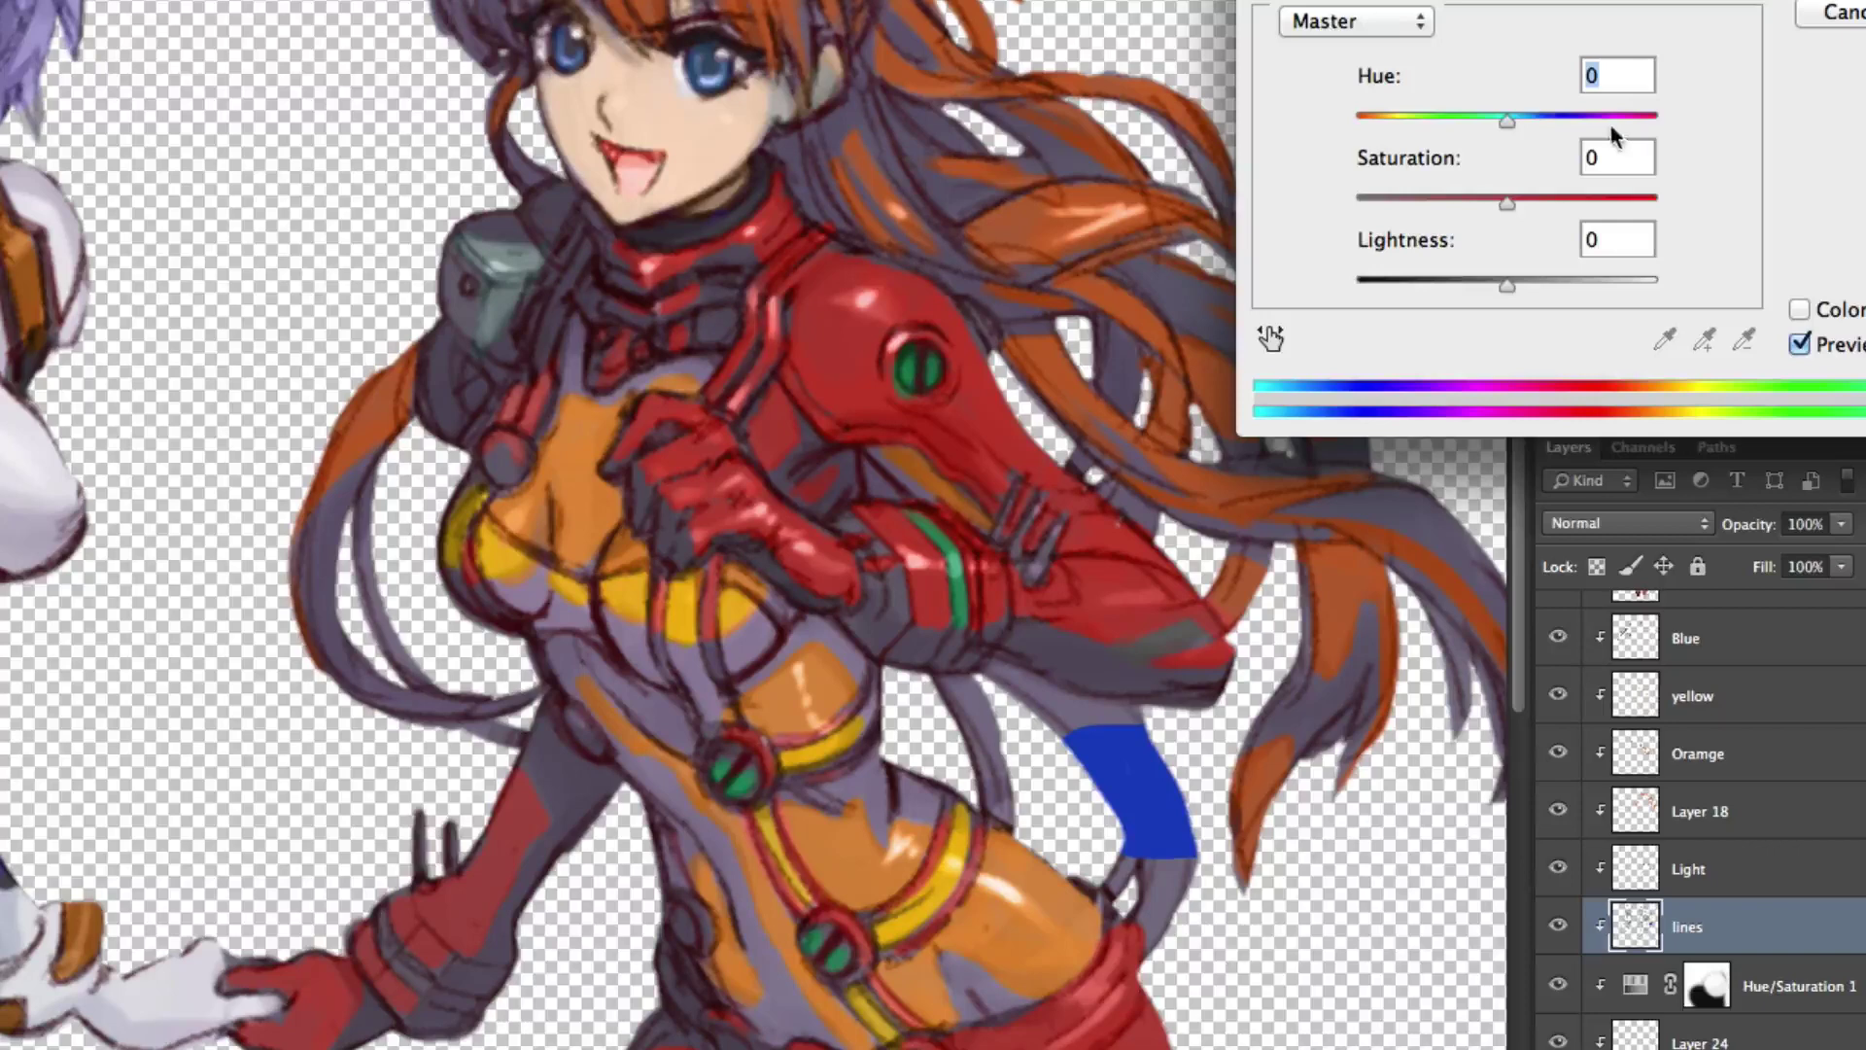
click(1573, 117)
drag(1572, 118, 1440, 126)
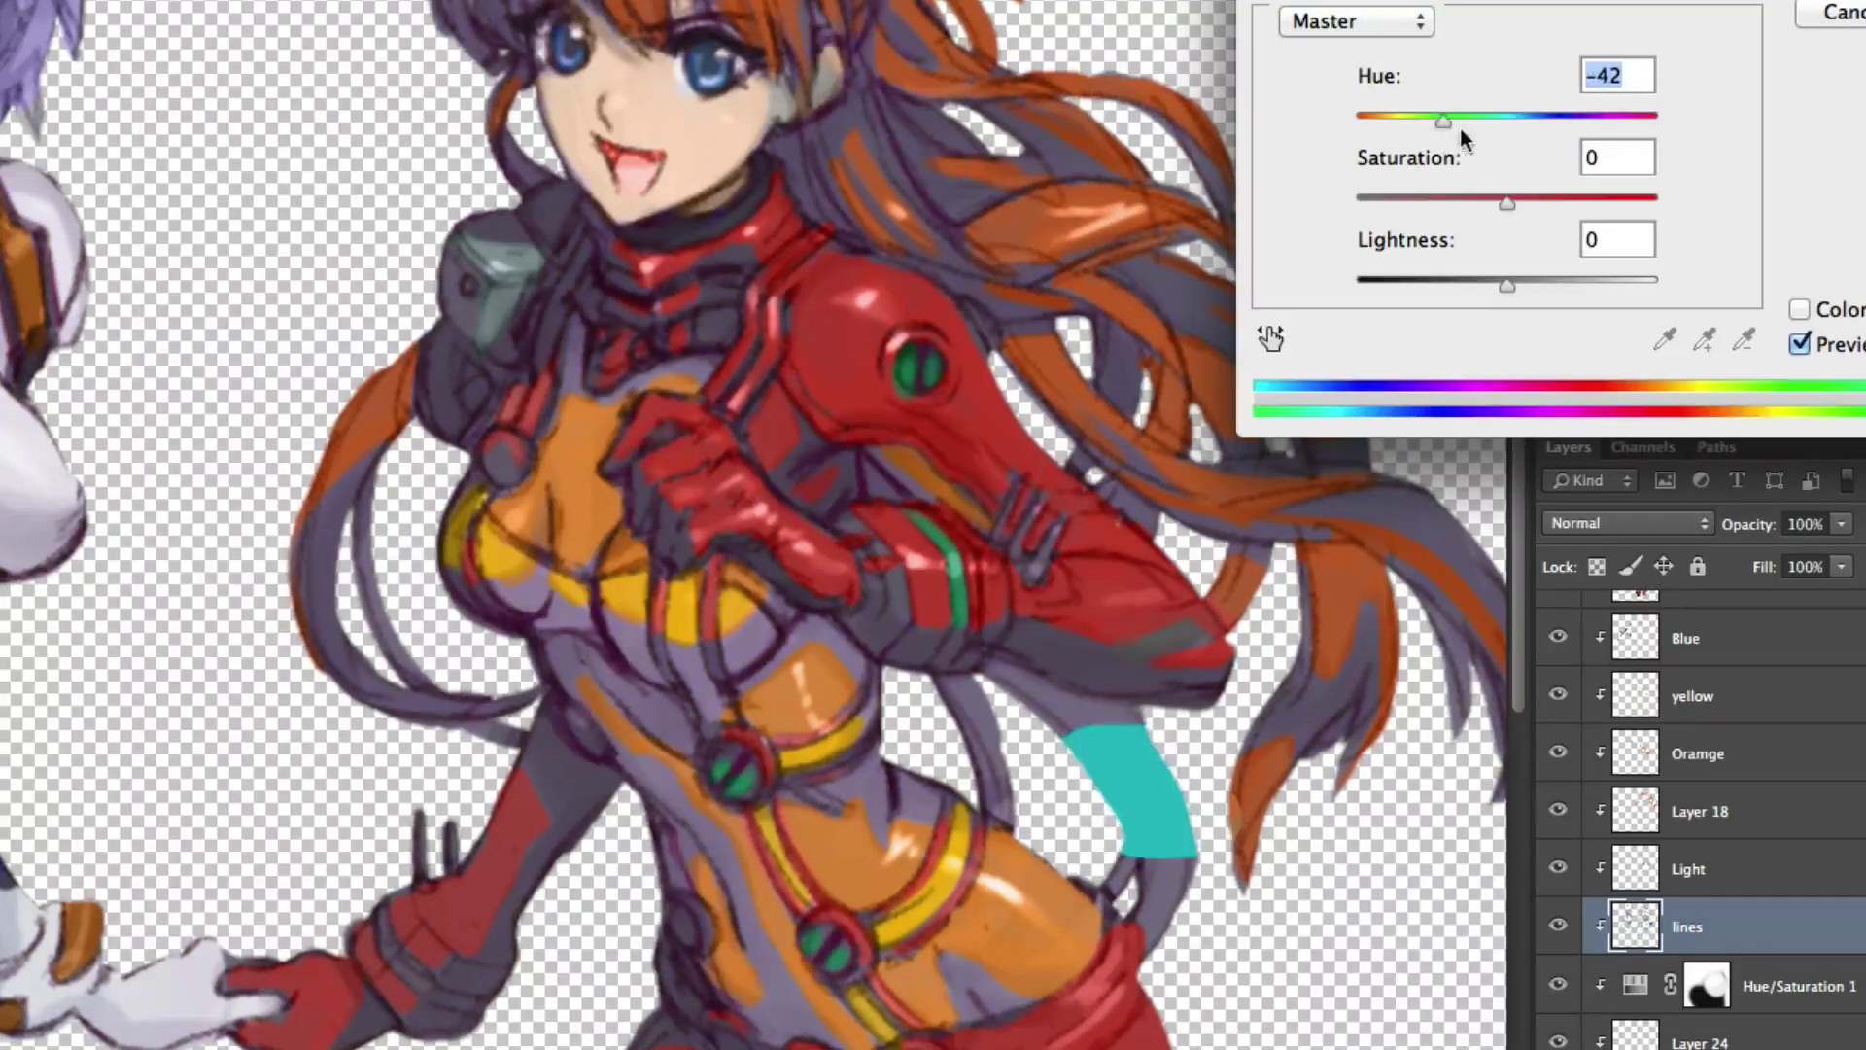
key(Return)
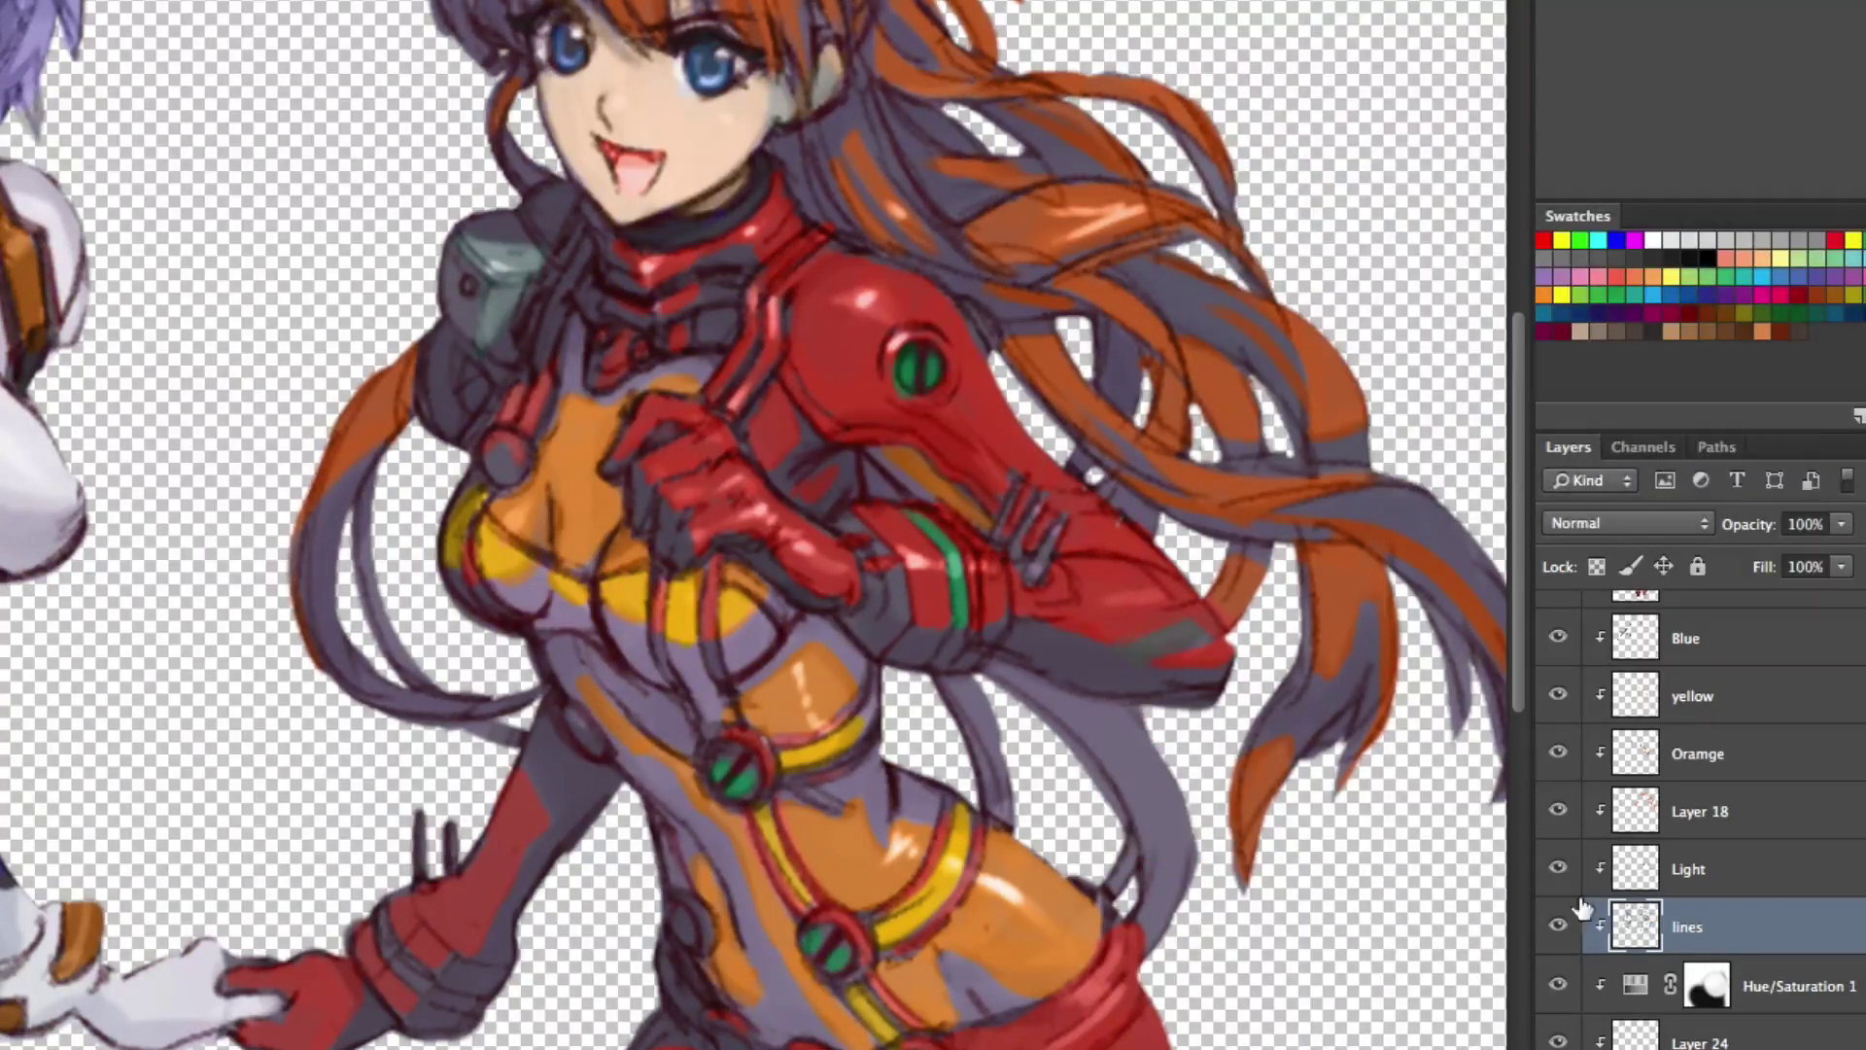
Set the lines layer to Multiply and preview a Hue/Saturation adjustment of hue -8, saturation +75 and lightness +28.
click(1629, 523)
click(1637, 589)
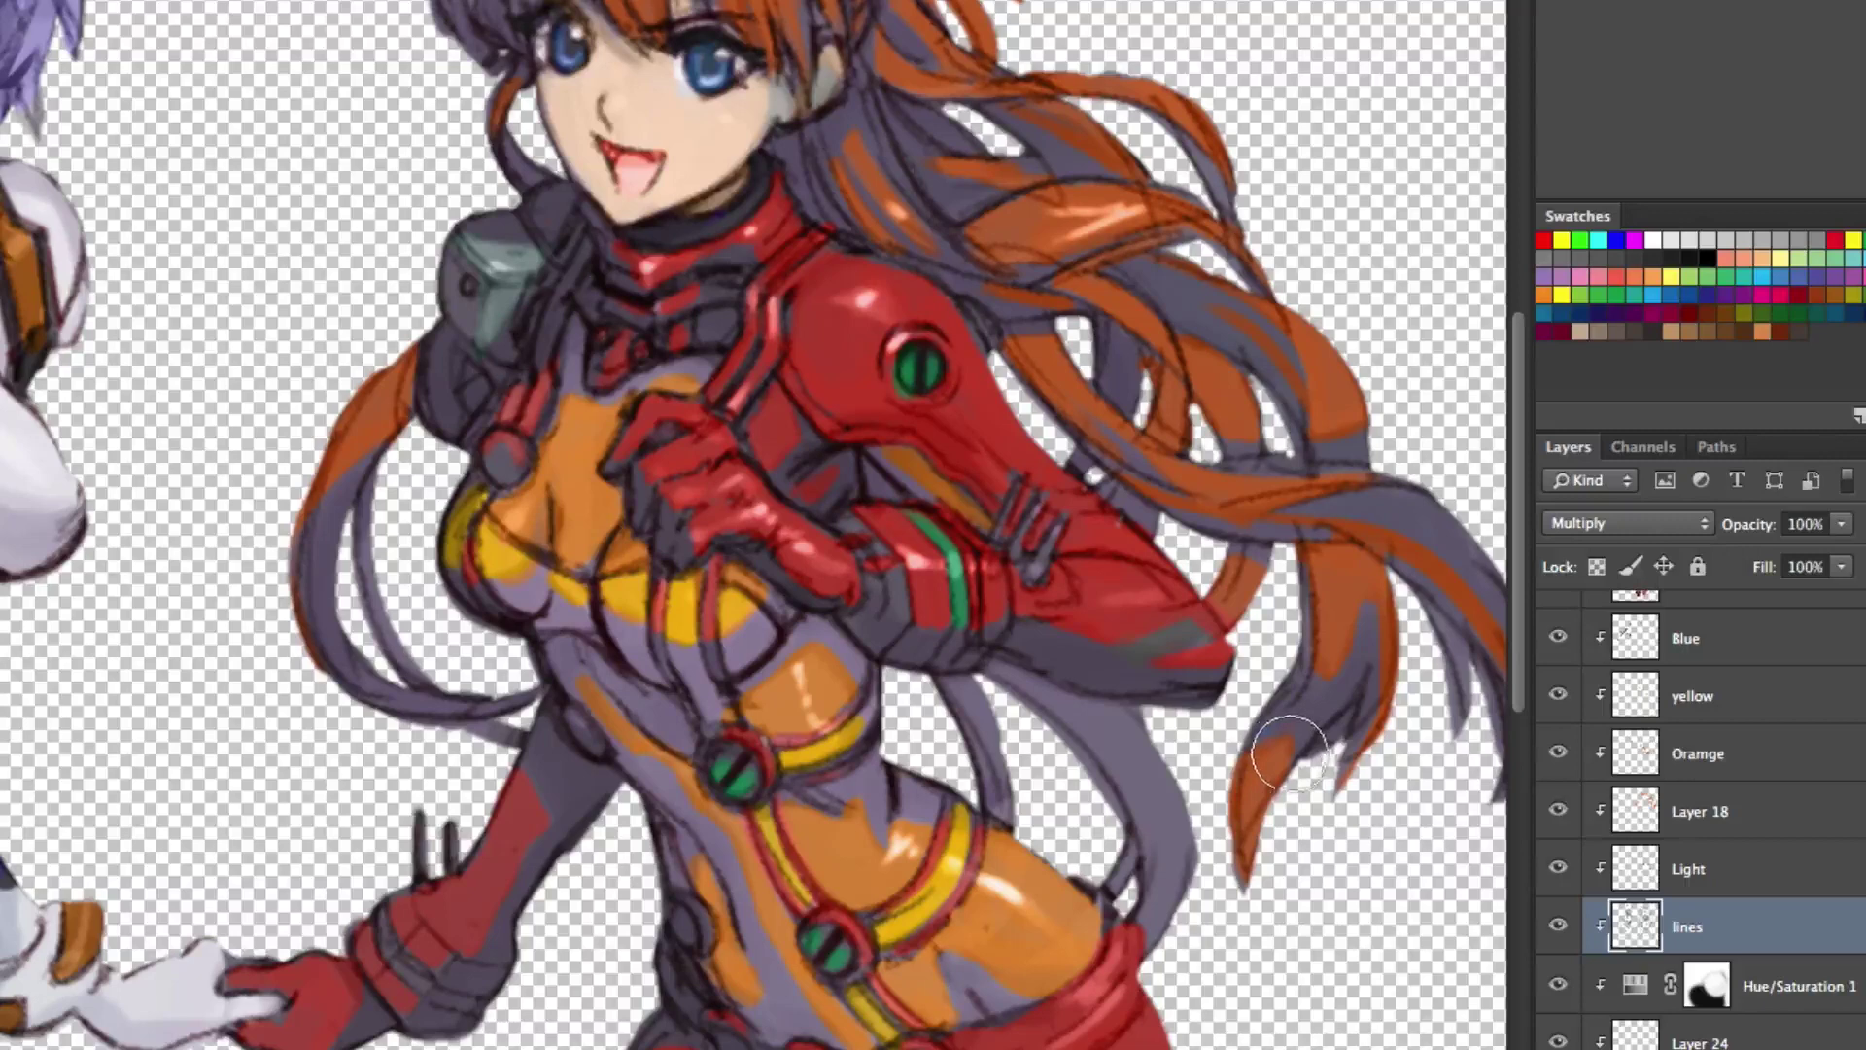
key(ctrl+u)
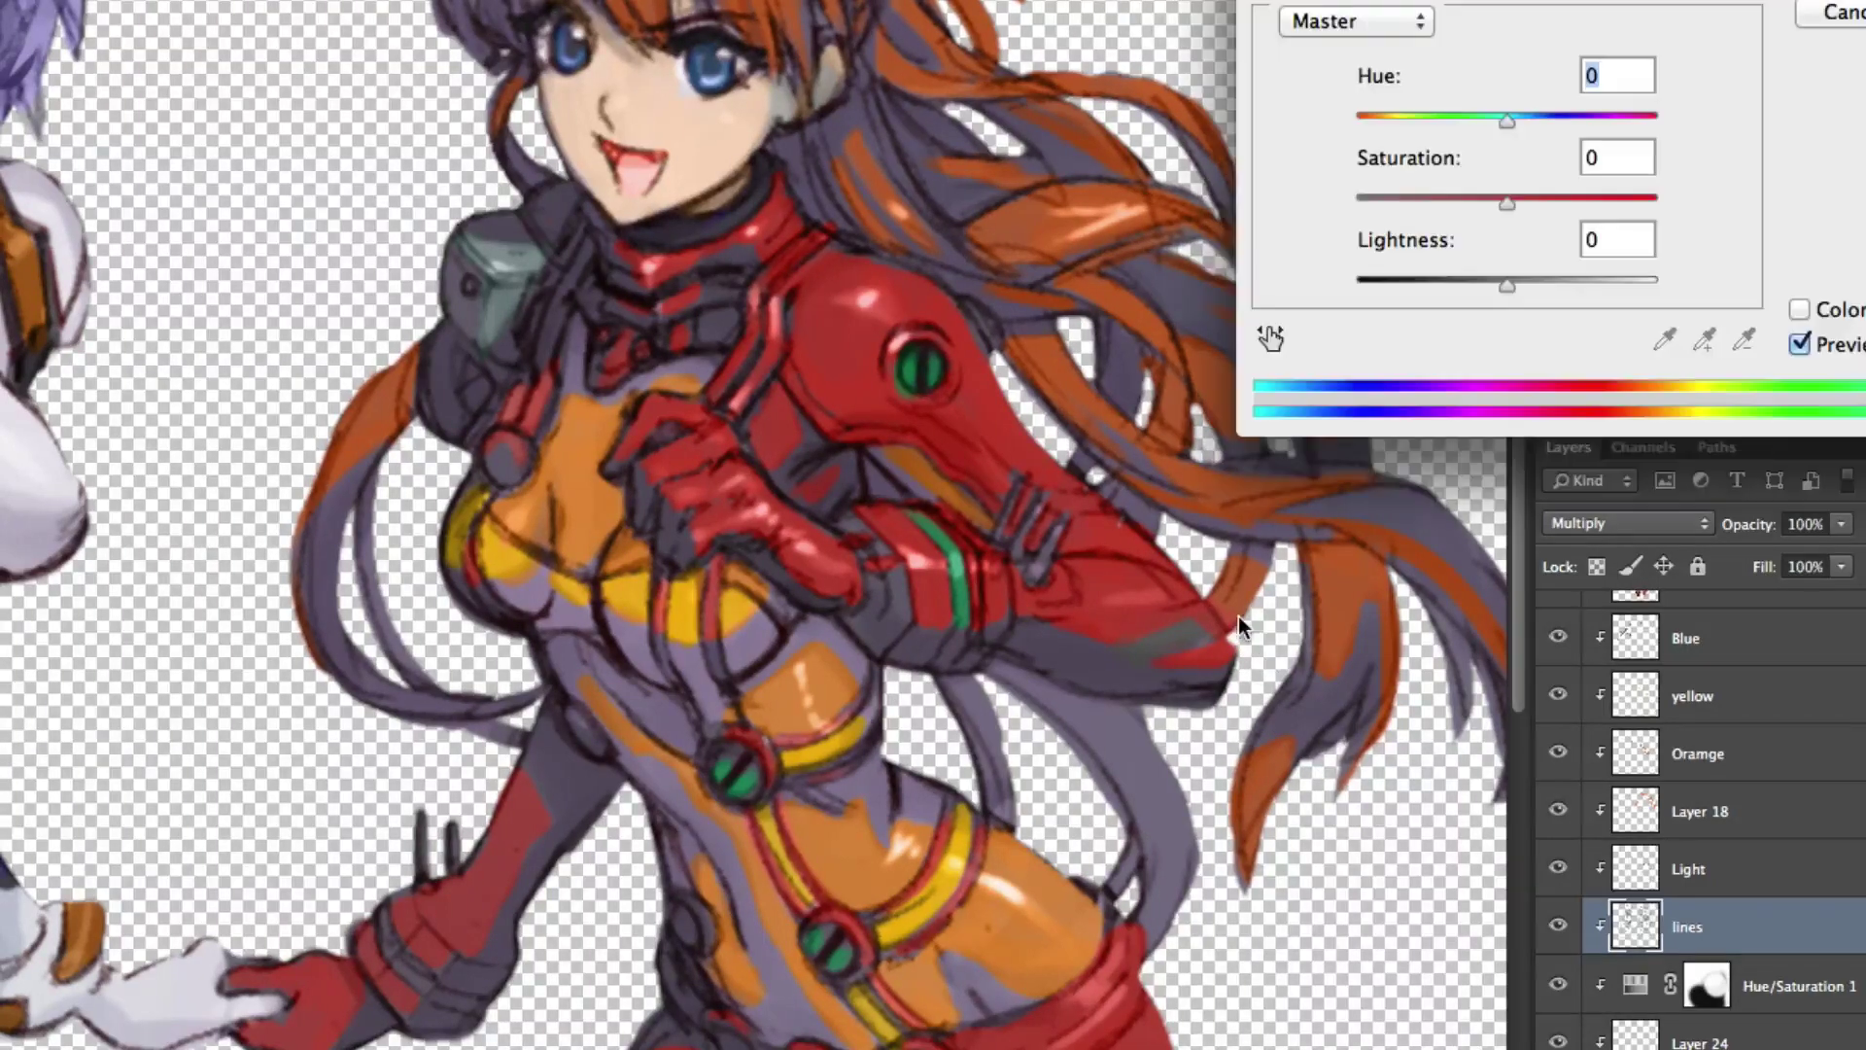
drag(1457, 0, 1390, 0)
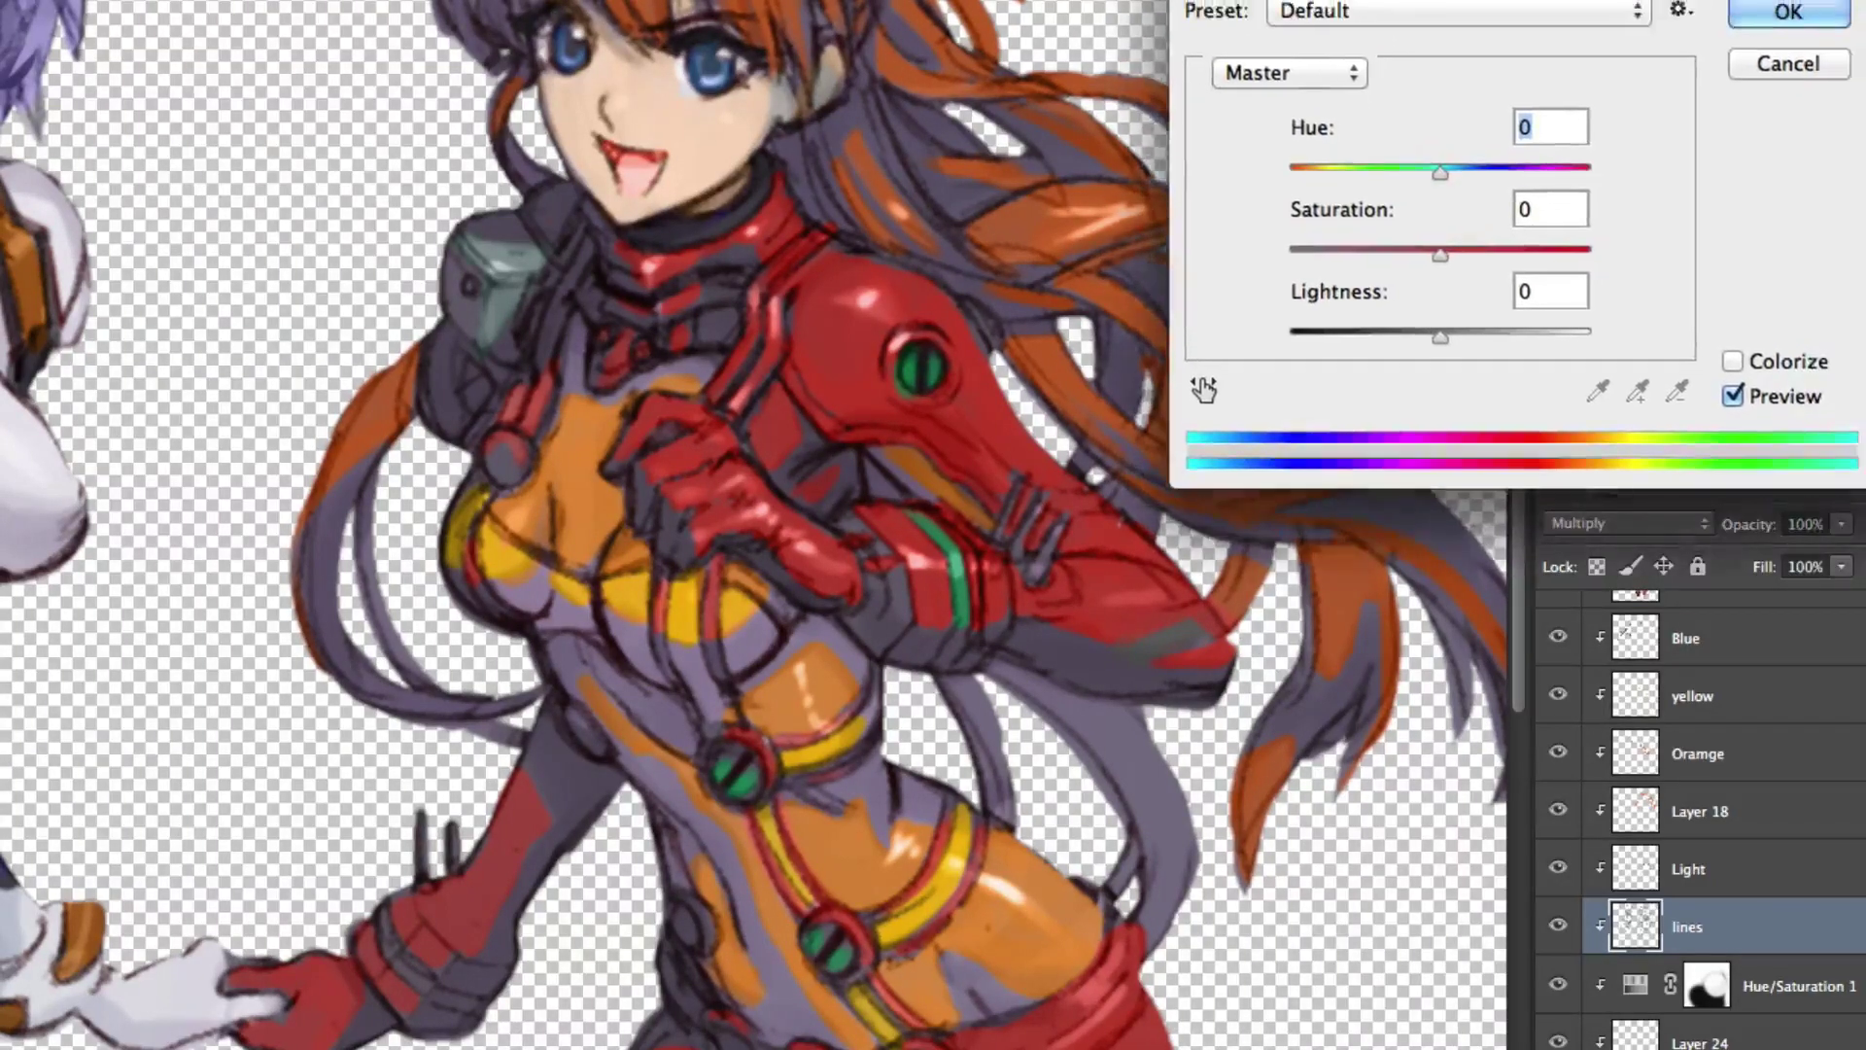
drag(1441, 172, 1400, 173)
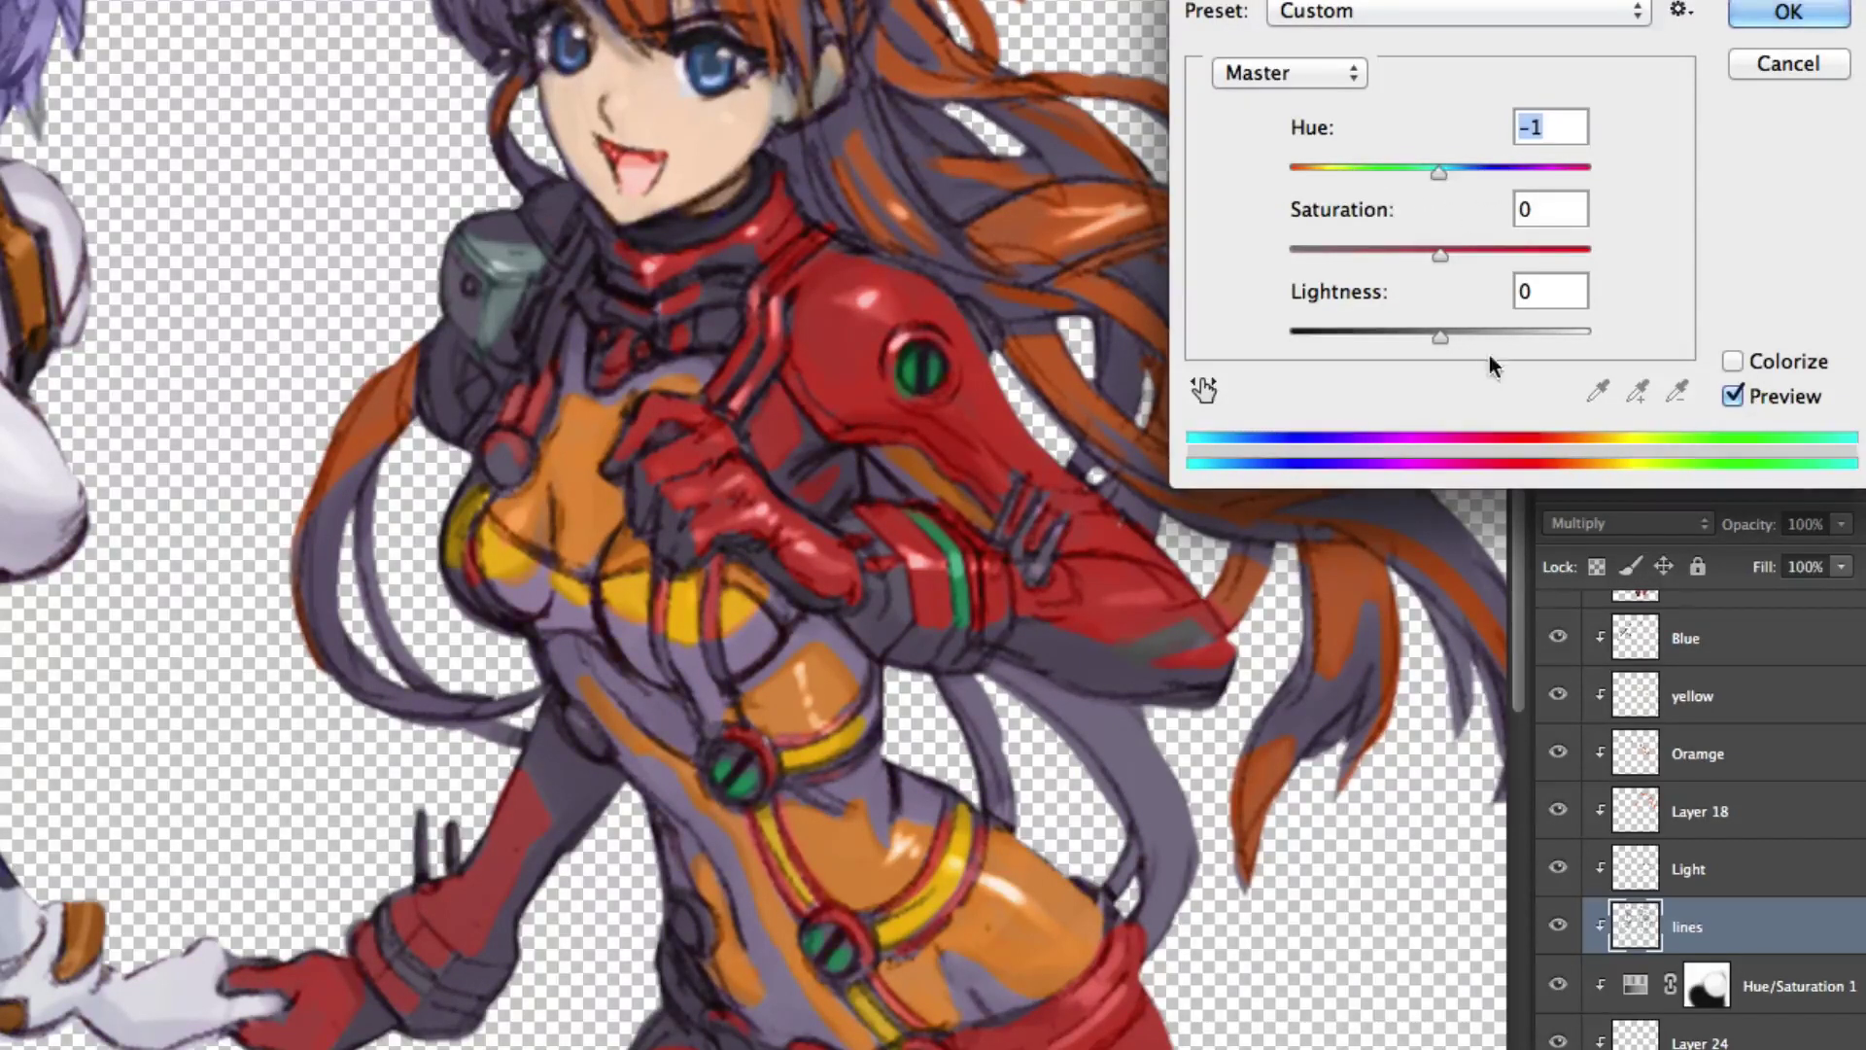
drag(1440, 335, 1482, 335)
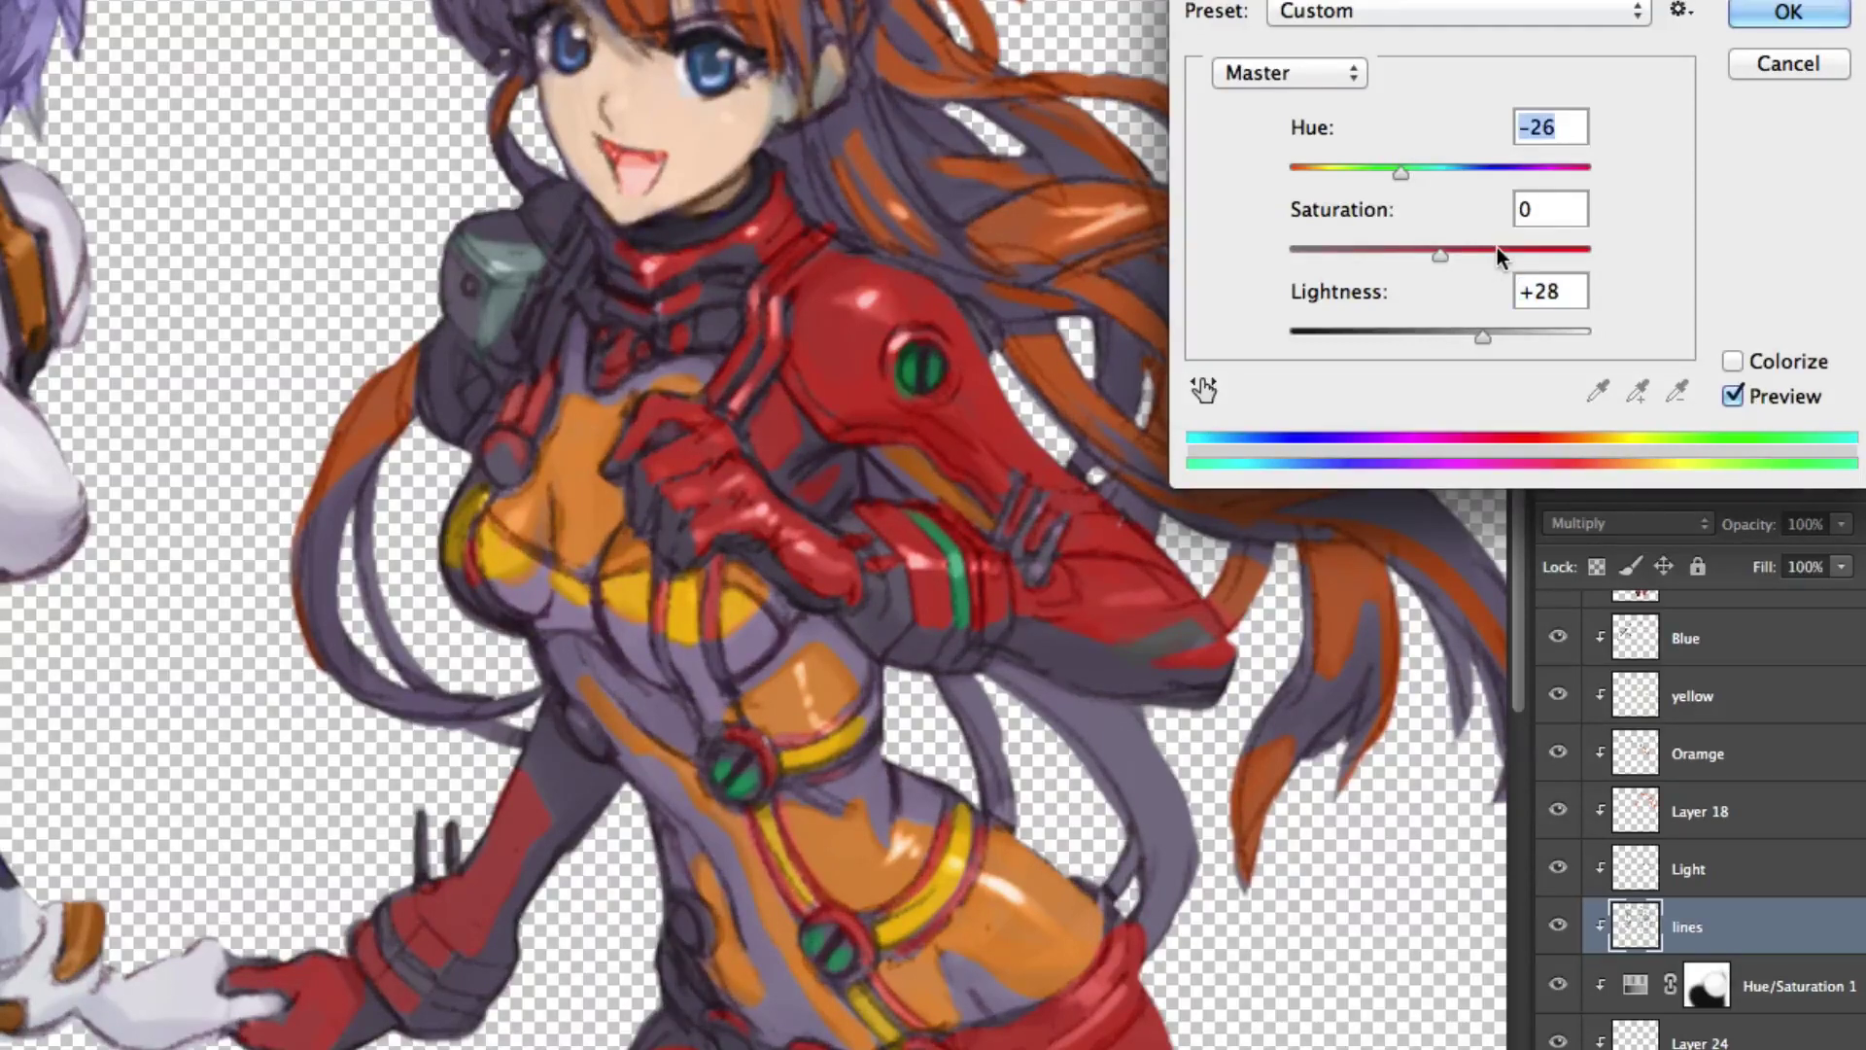
drag(1496, 248, 1554, 250)
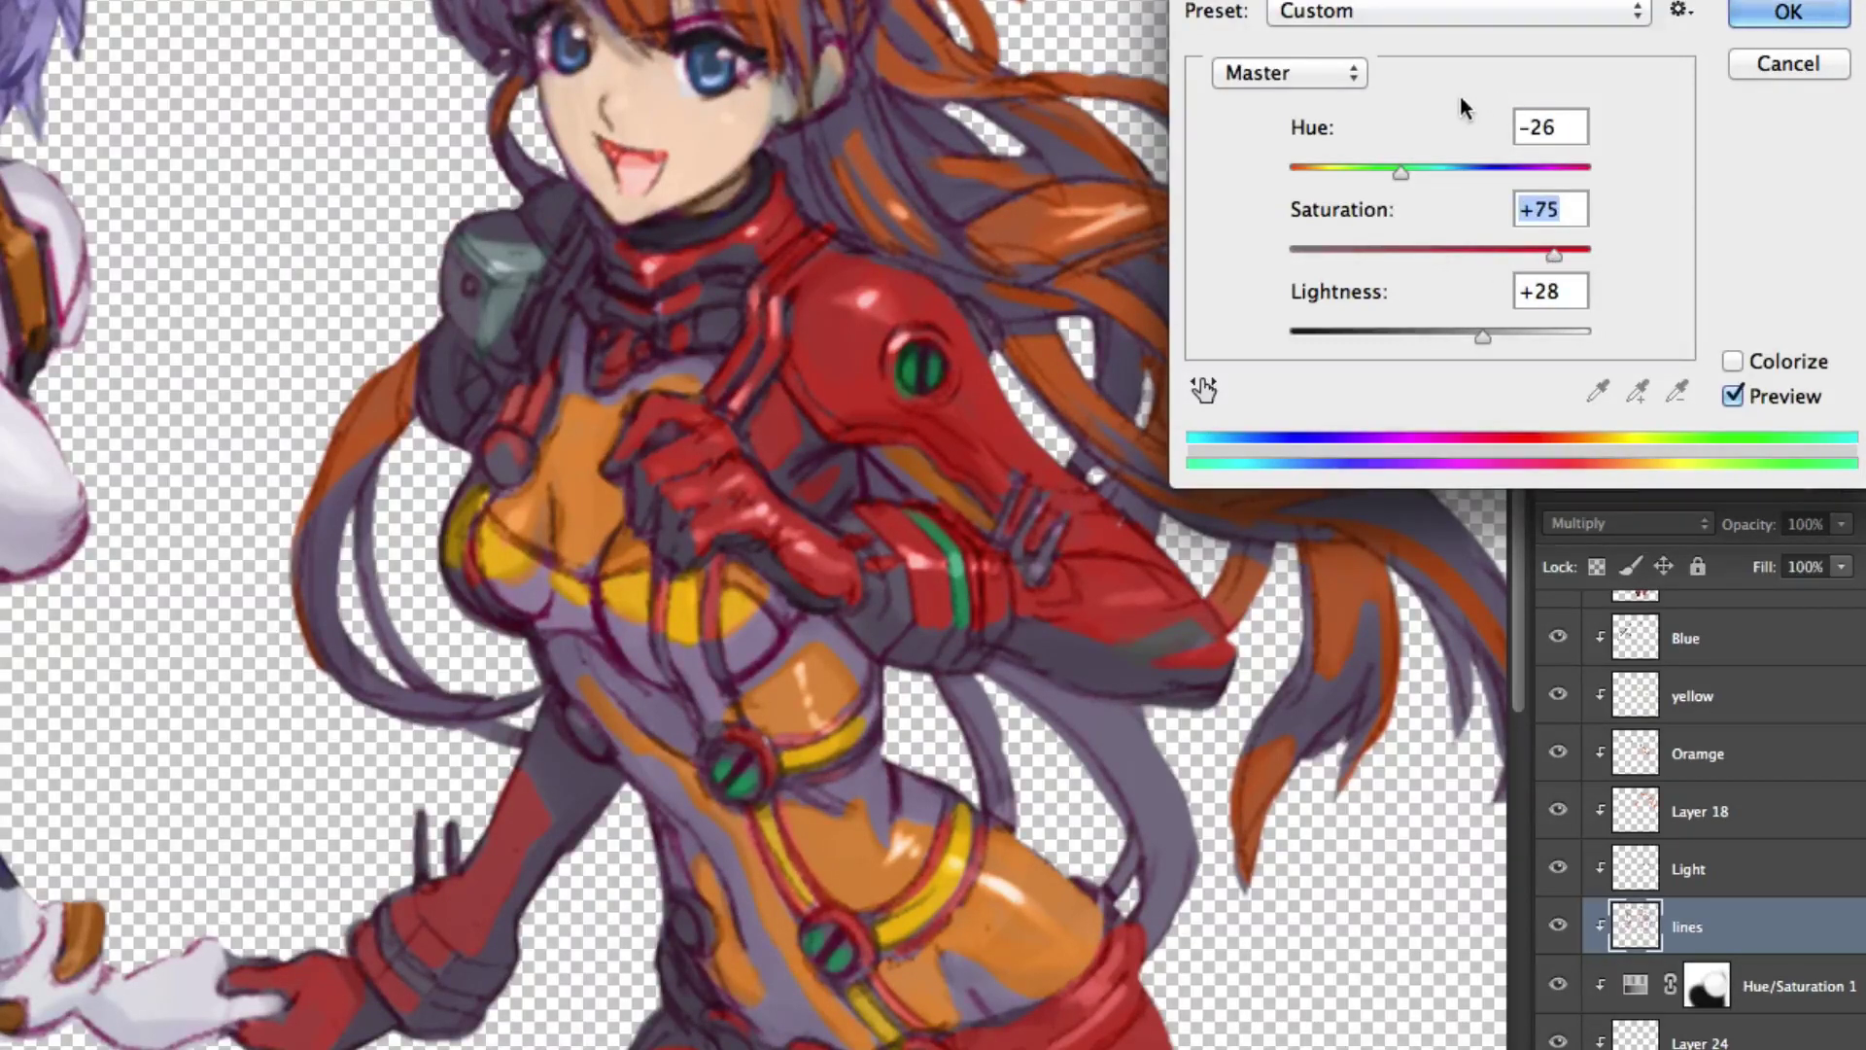
drag(1405, 173, 1429, 173)
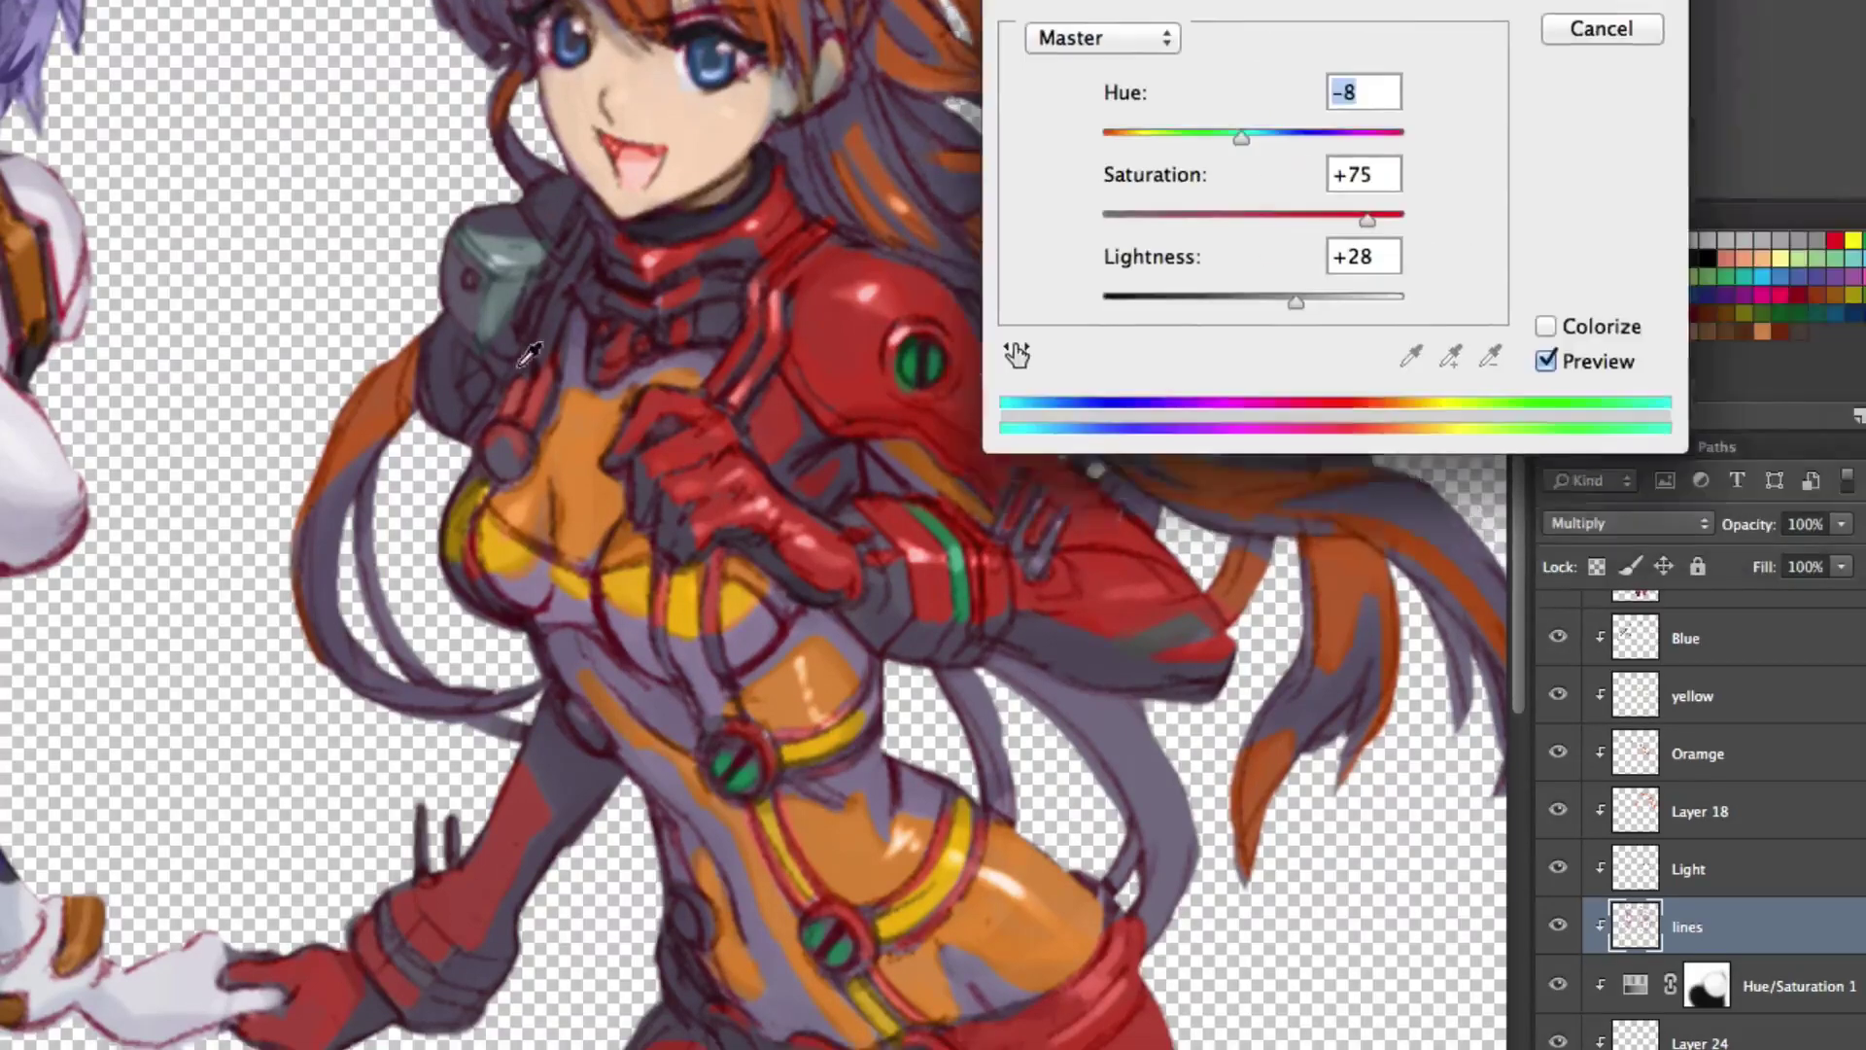
Try the lines layer's Hue/Saturation adjustment at saturation -9 and lightness -41, raise the lightness again, and close the adjustment.
scroll(530, 355, up, 10)
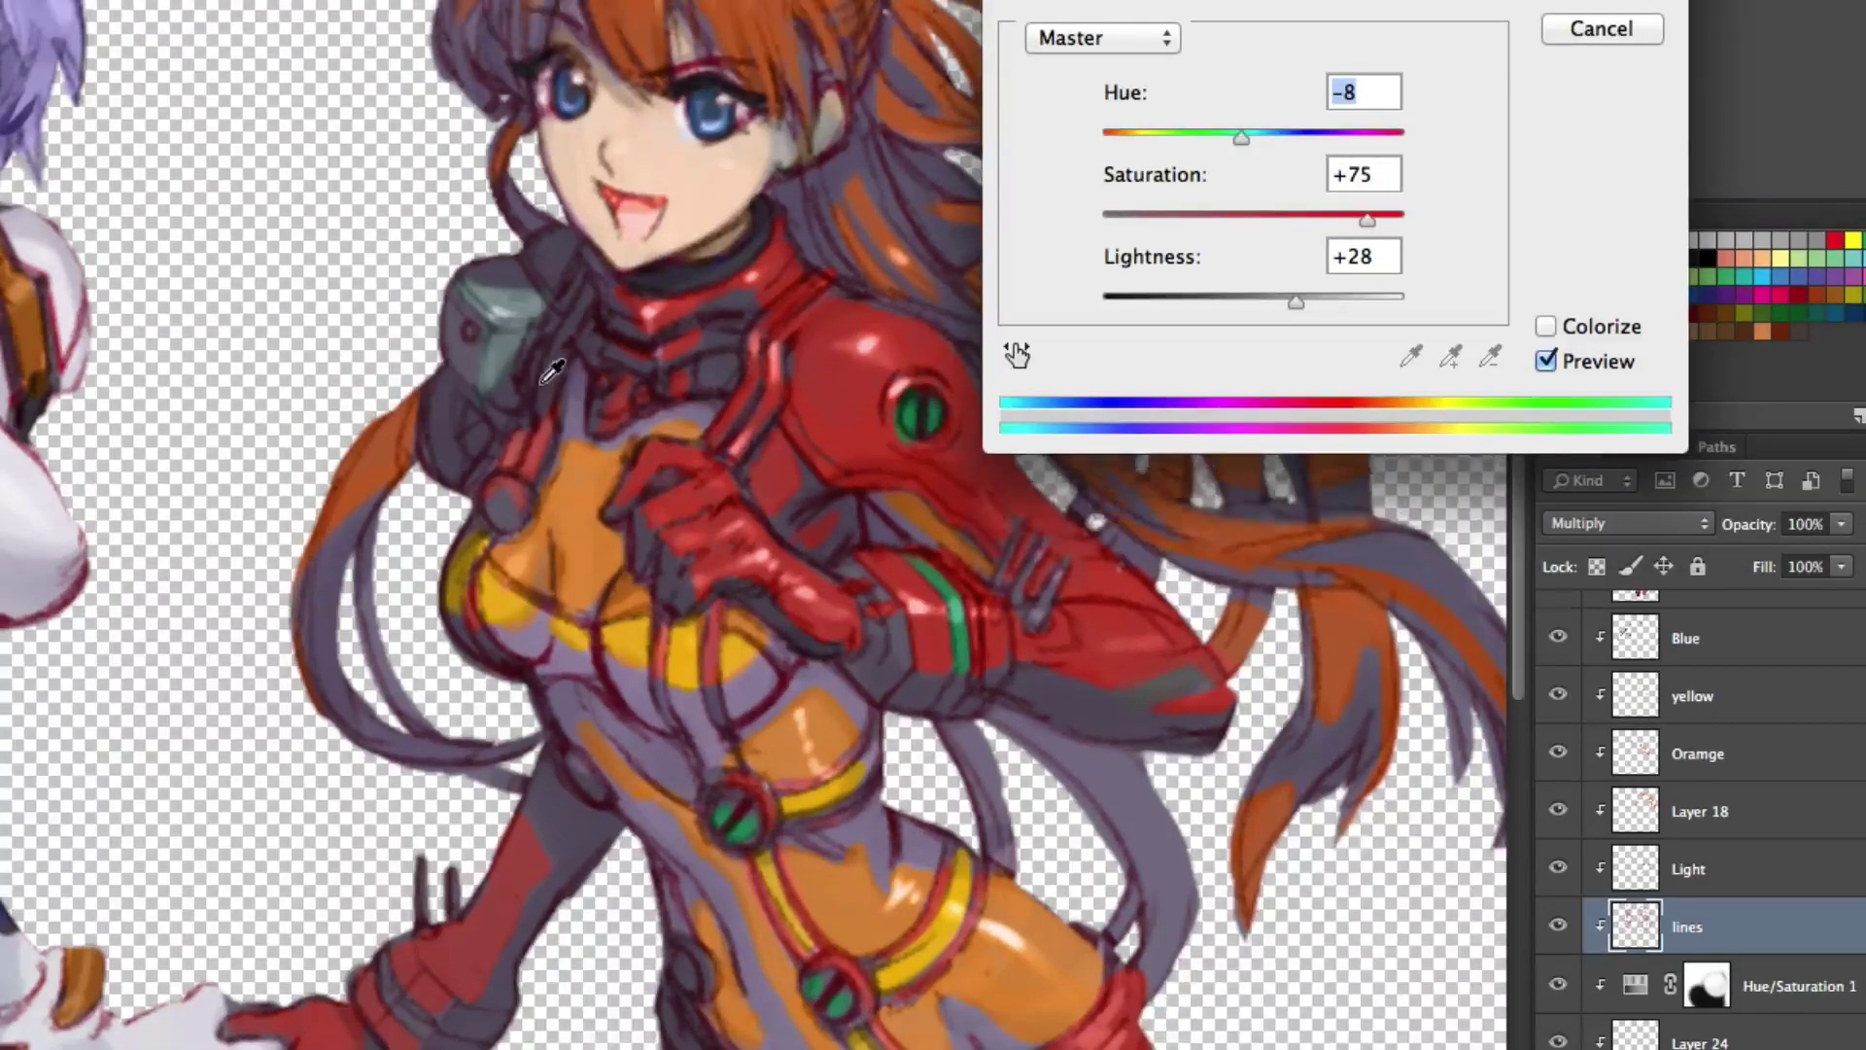
scroll(569, 426, down, 7)
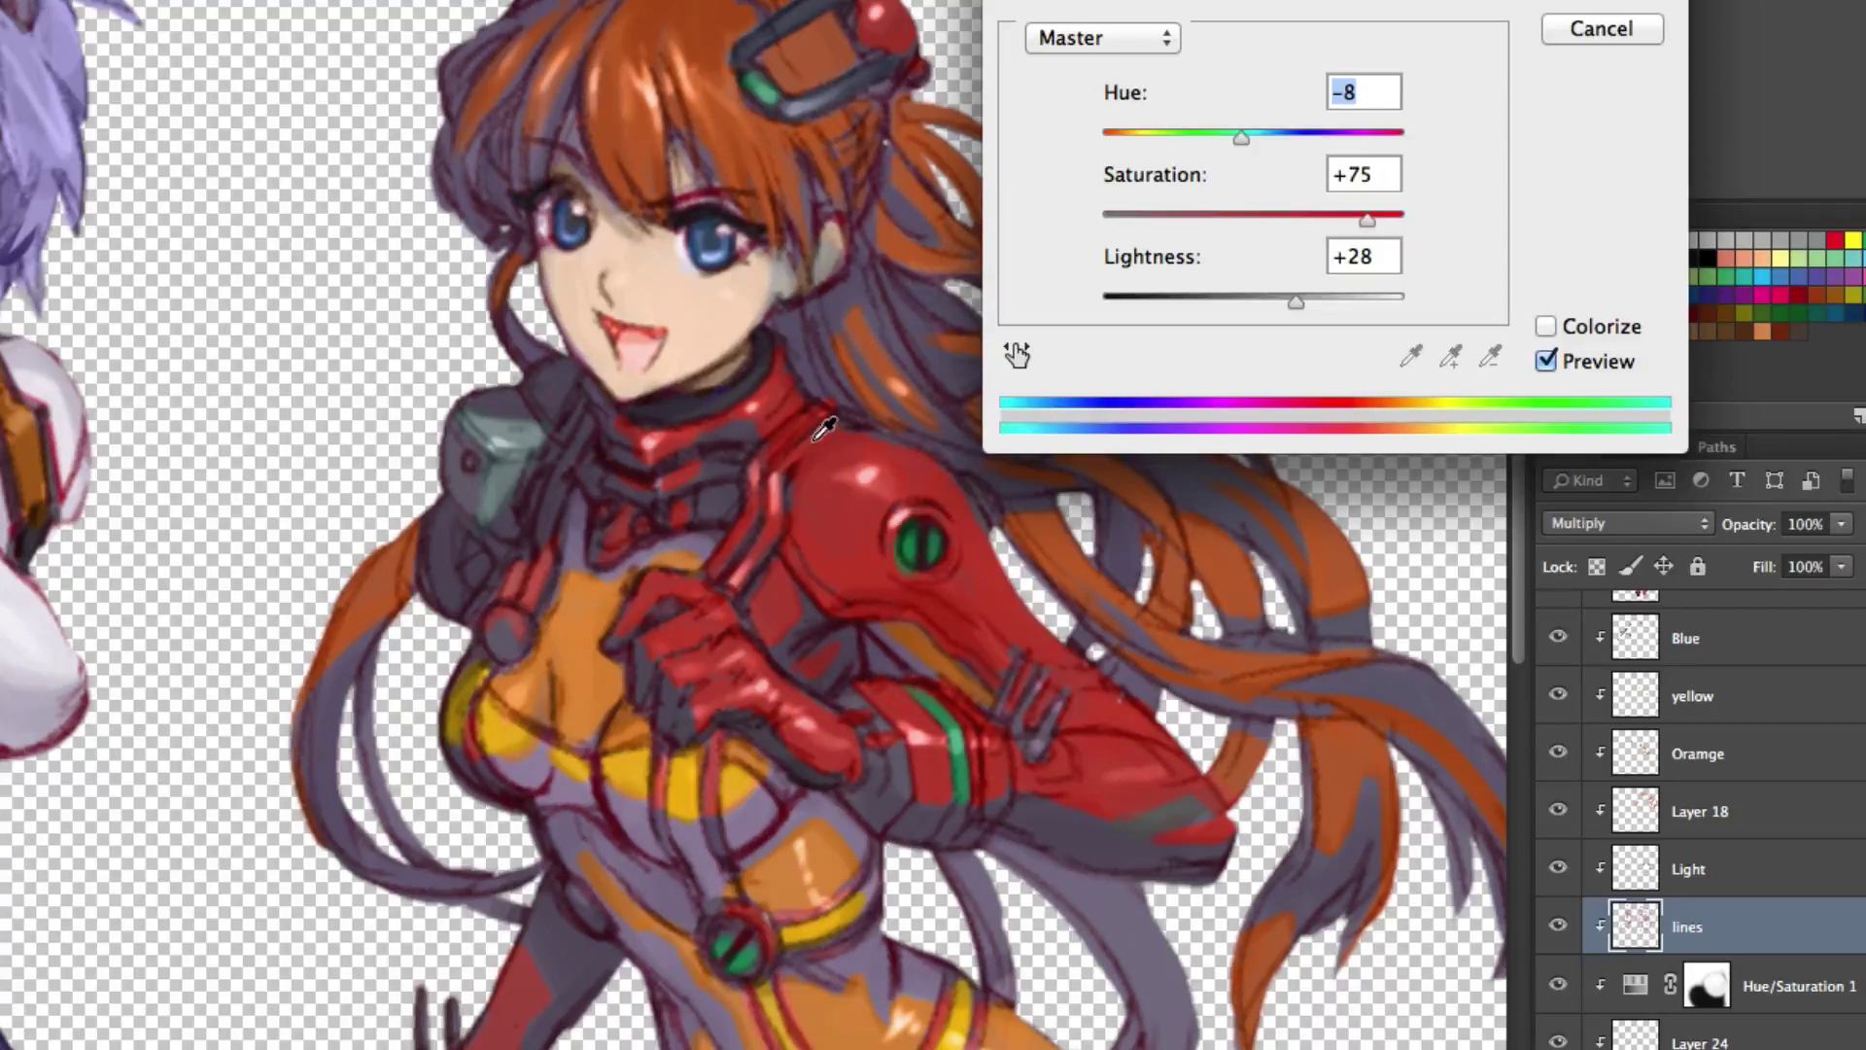
scroll(880, 520, up, 1)
scroll(773, 323, up, 1)
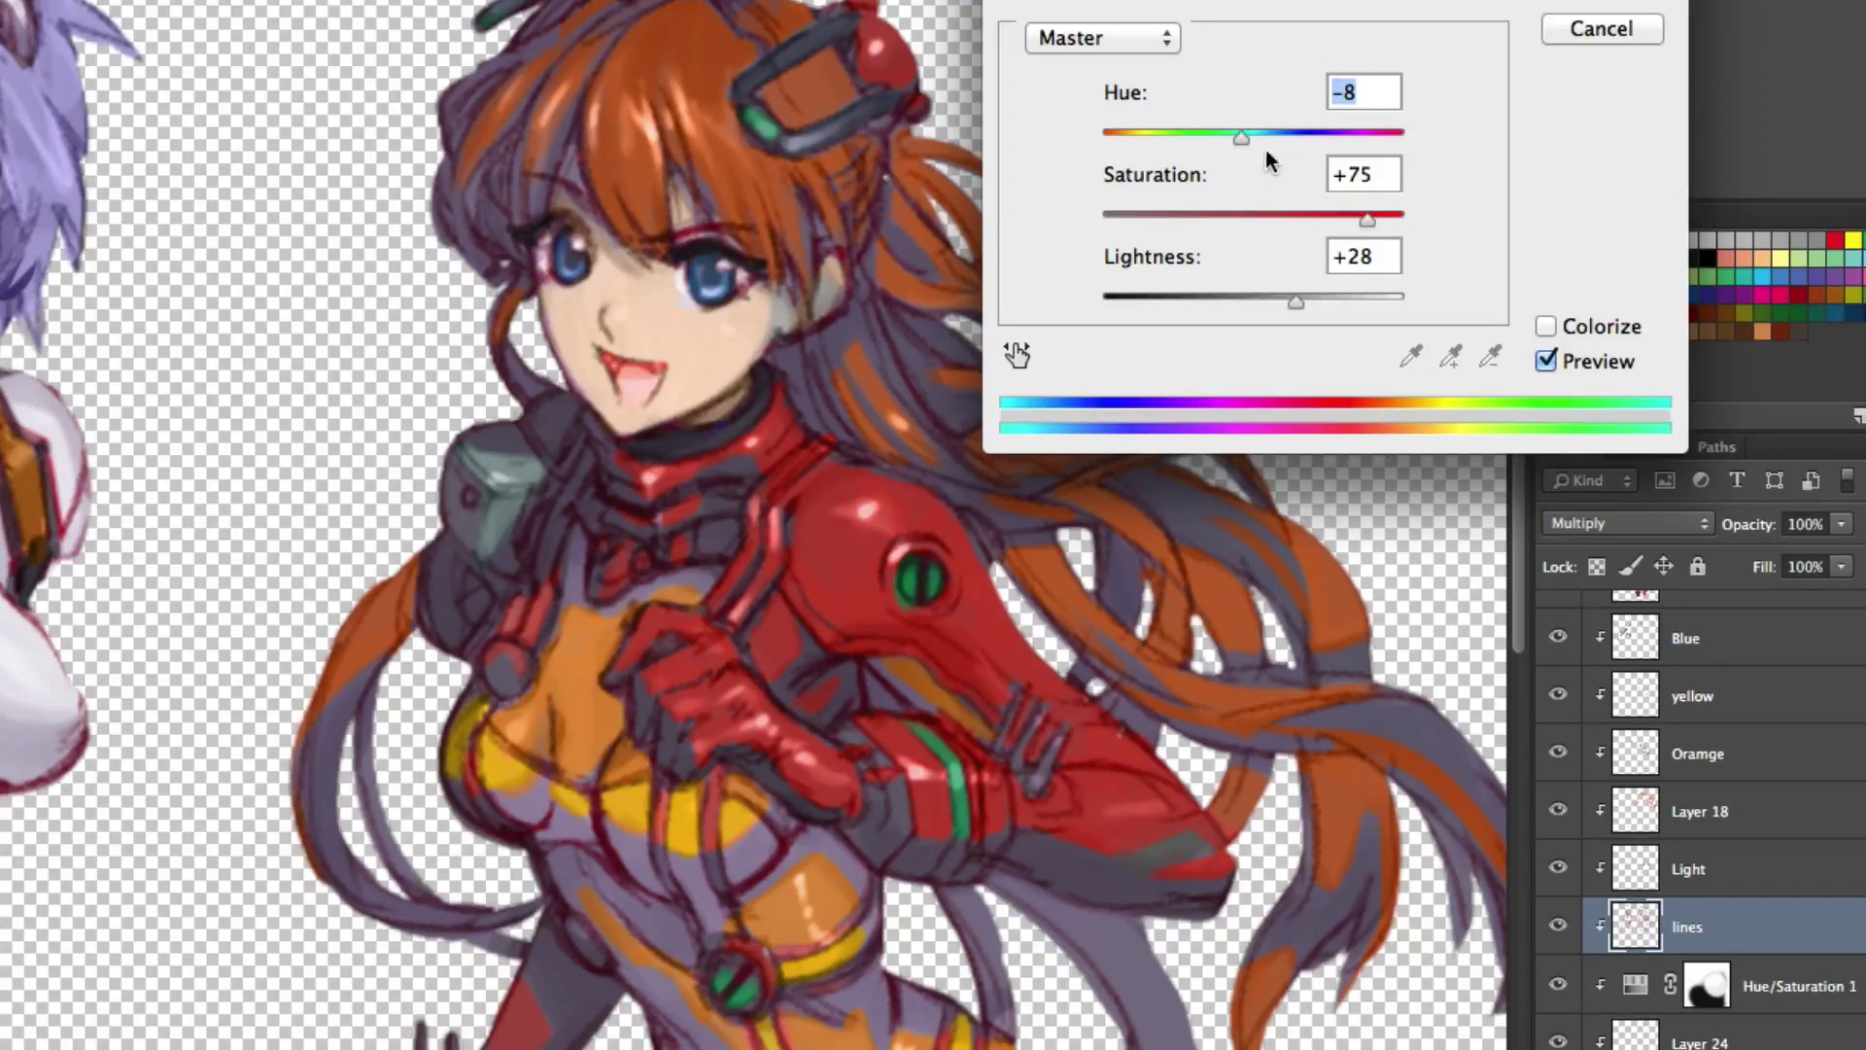
click(1240, 216)
click(1187, 299)
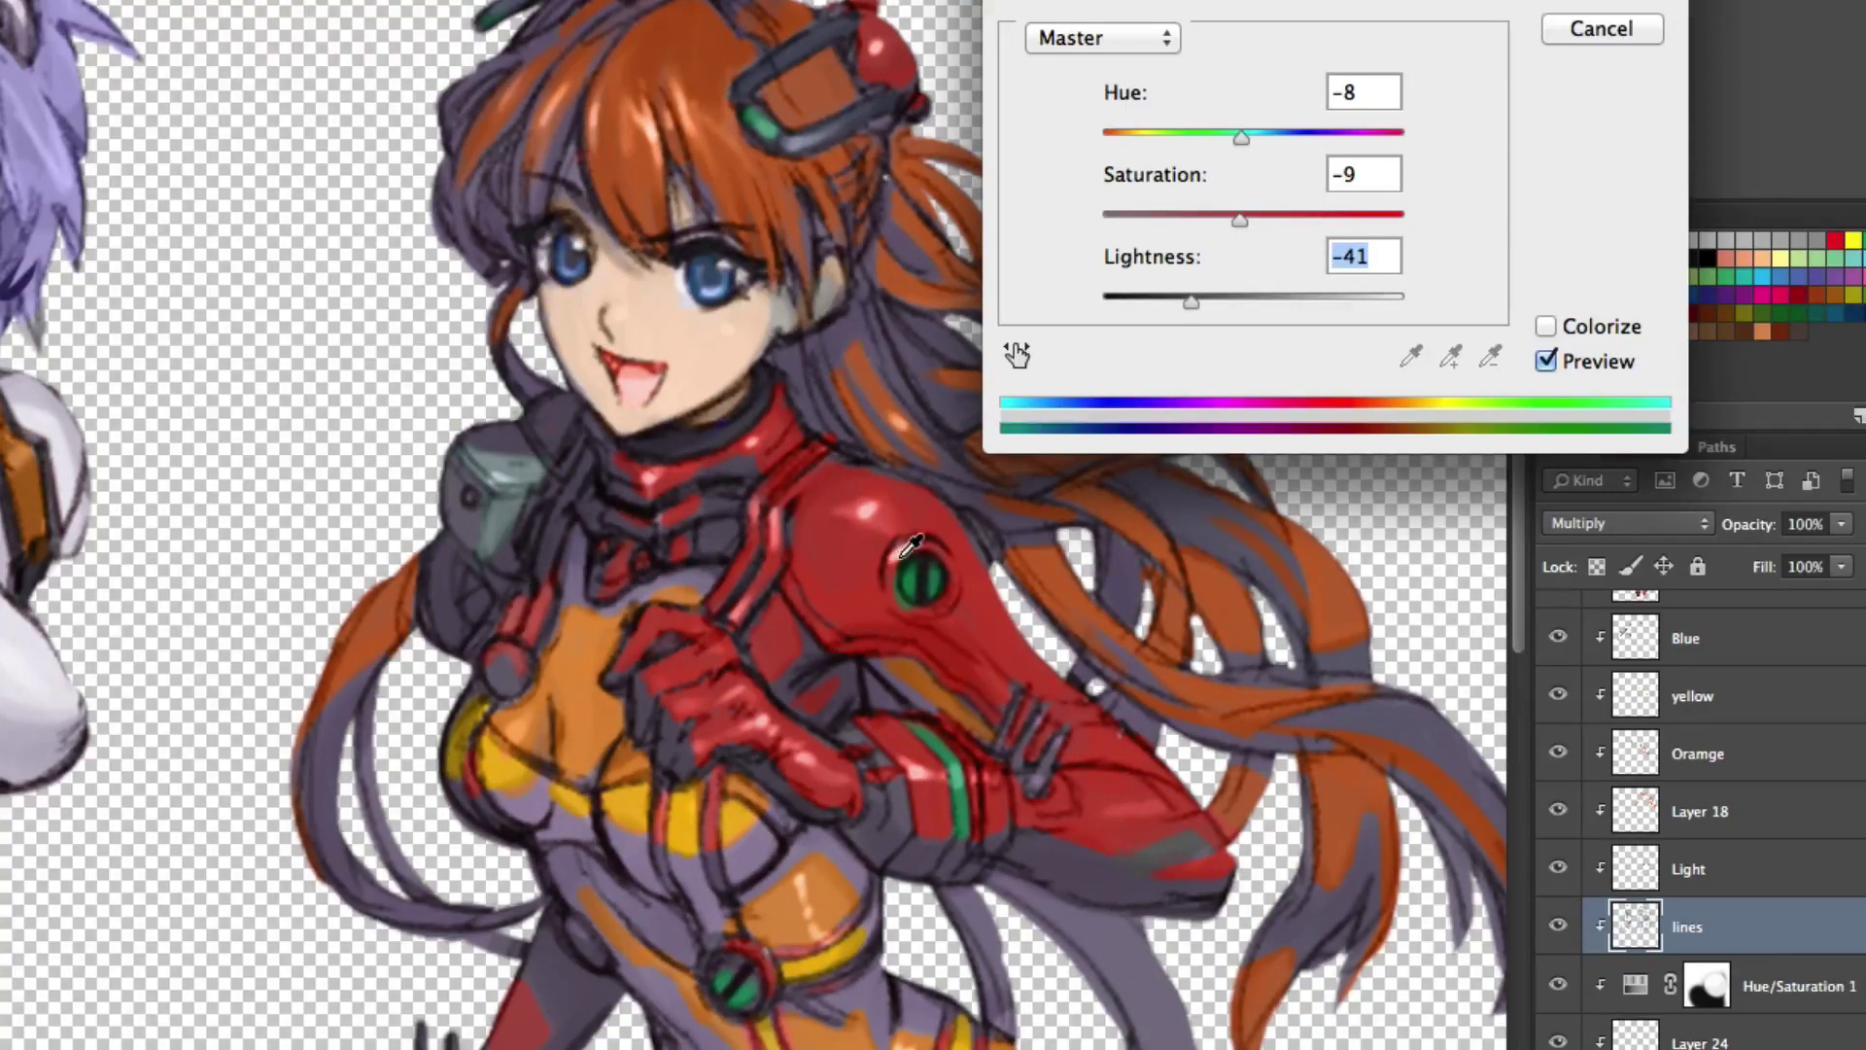
scroll(909, 544, down, 5)
scroll(924, 520, up, 7)
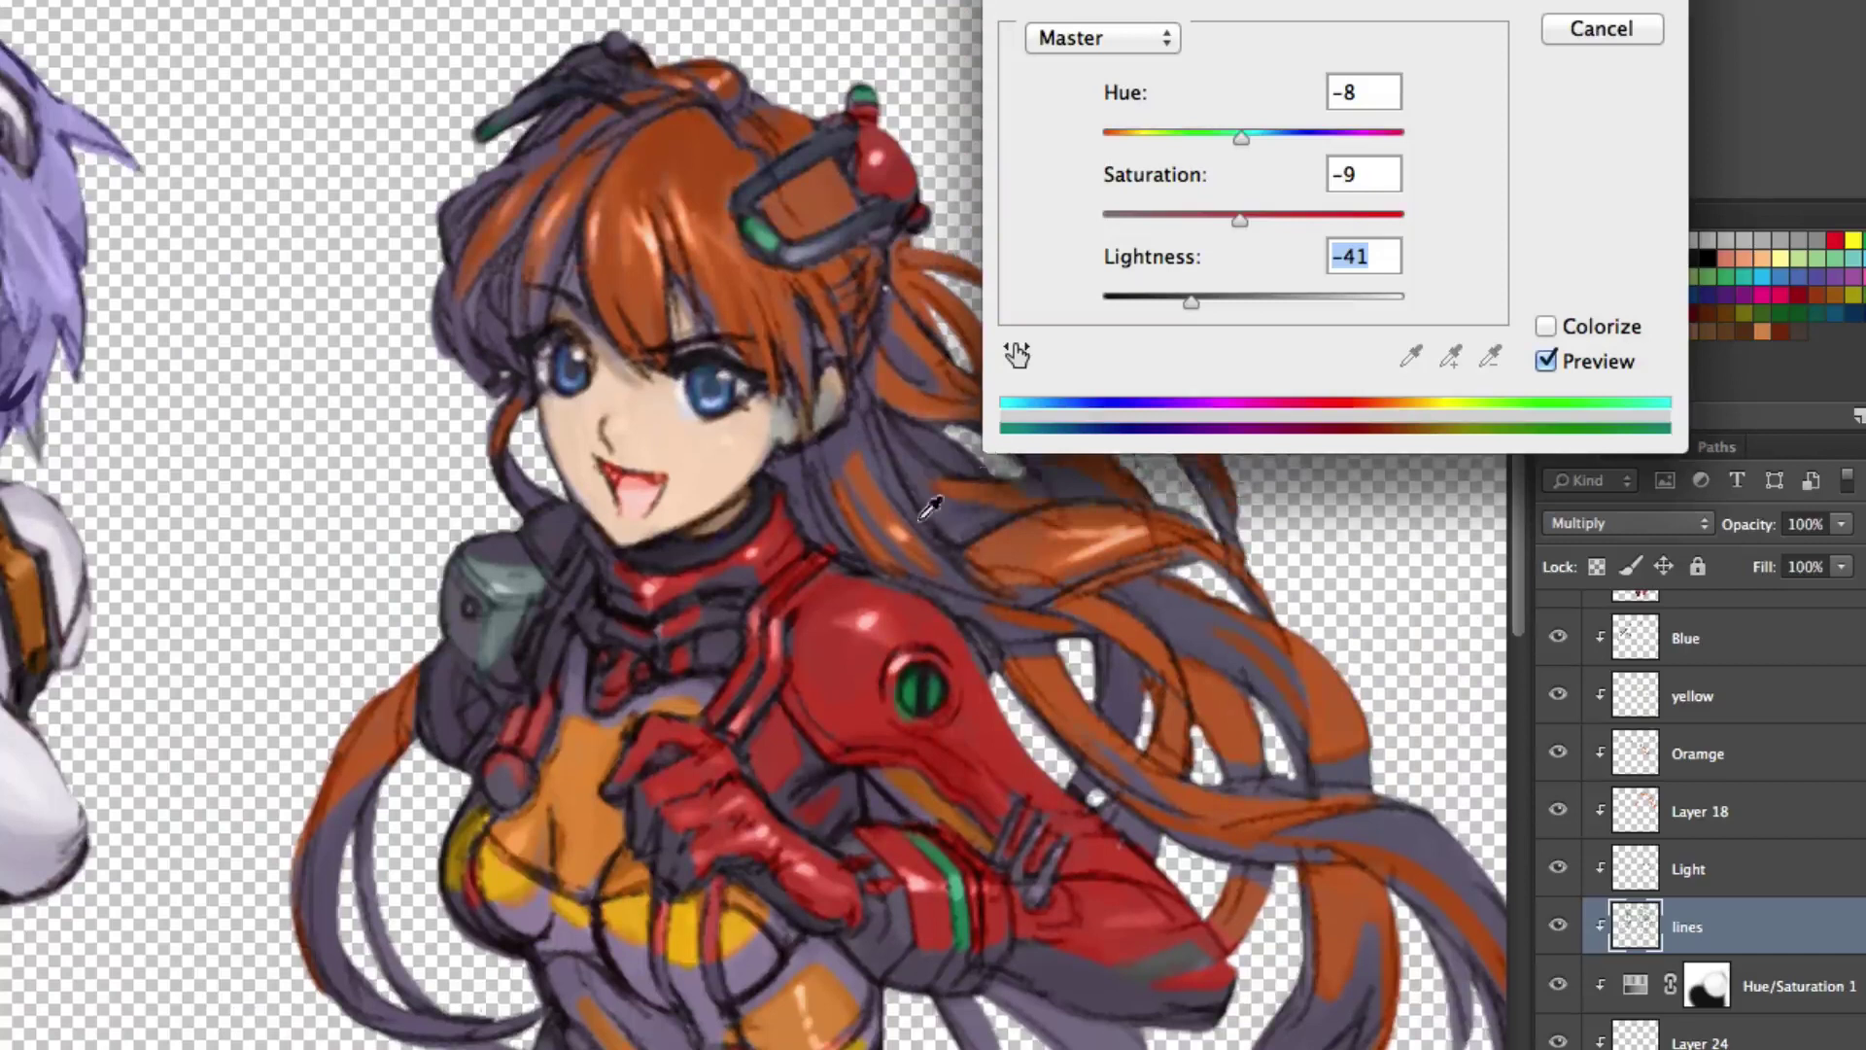
click(1249, 297)
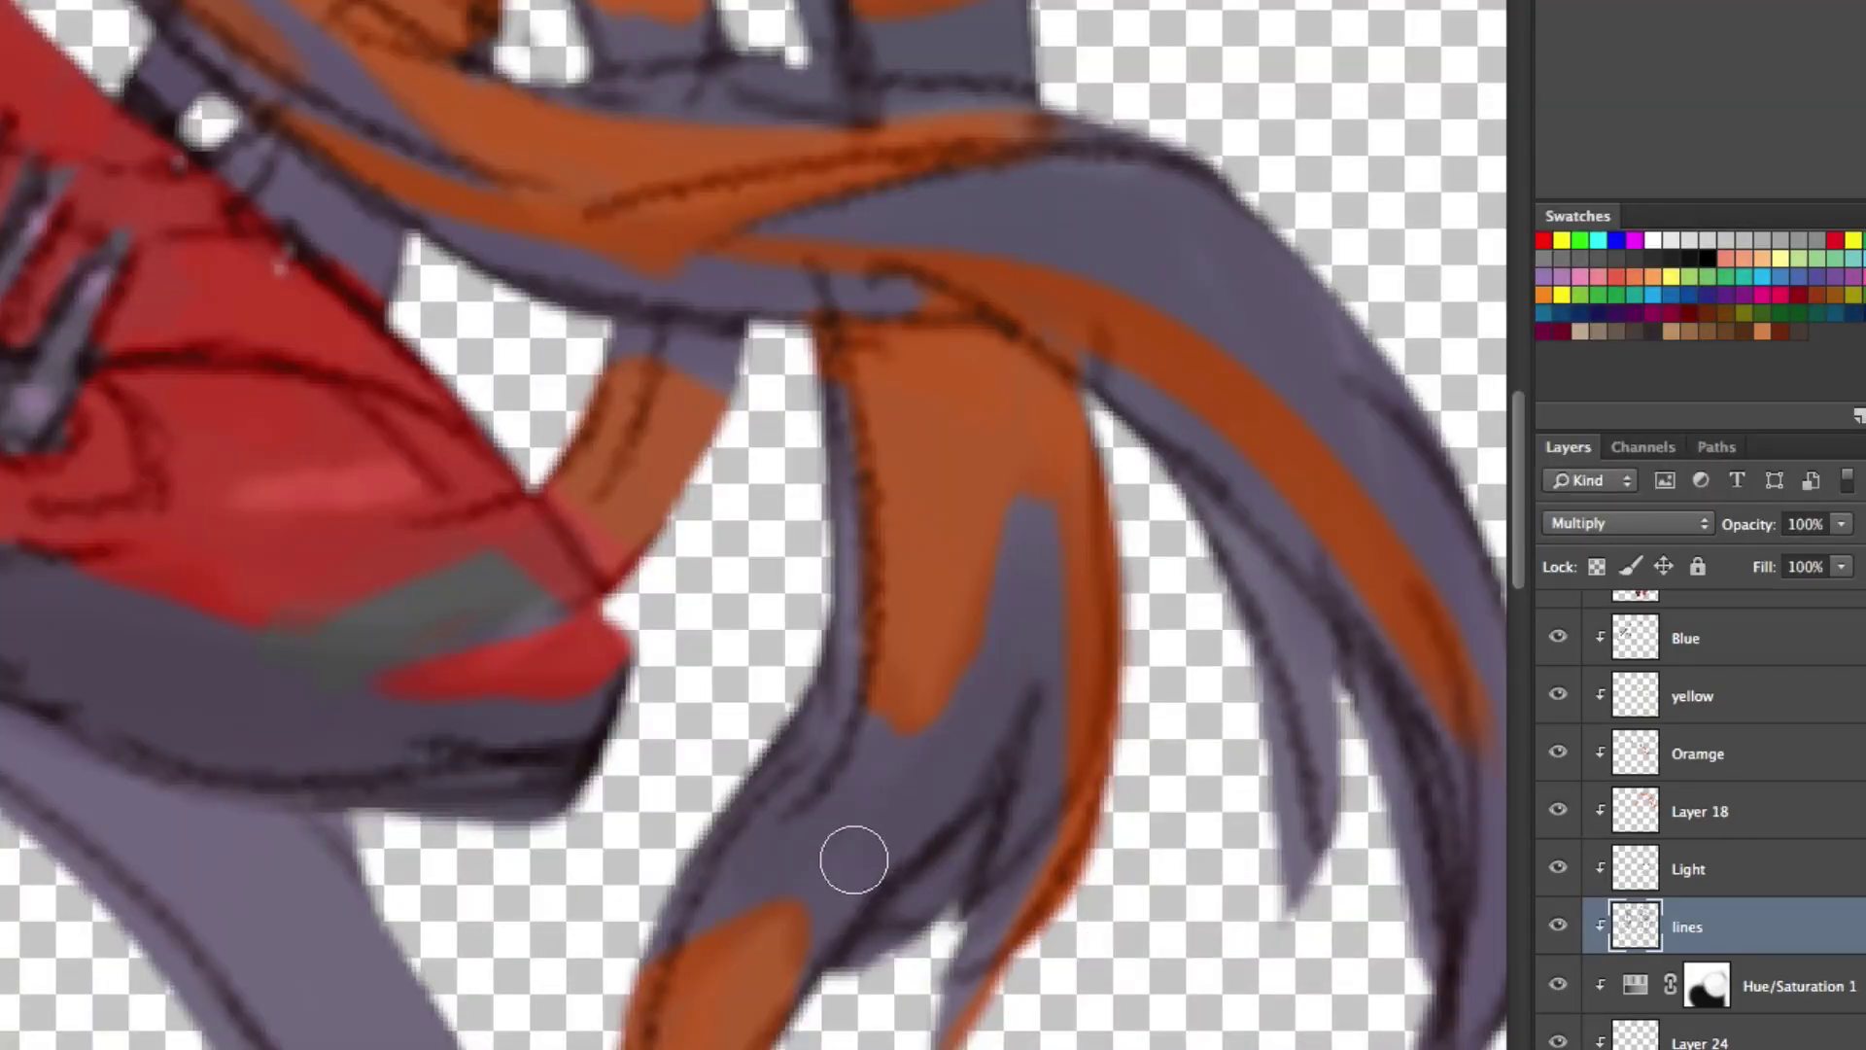
Try painting over the lines in the lower purple hair strand in Multiply mode with the sampled hair colour, and undo the strokes.
drag(857, 891, 929, 846)
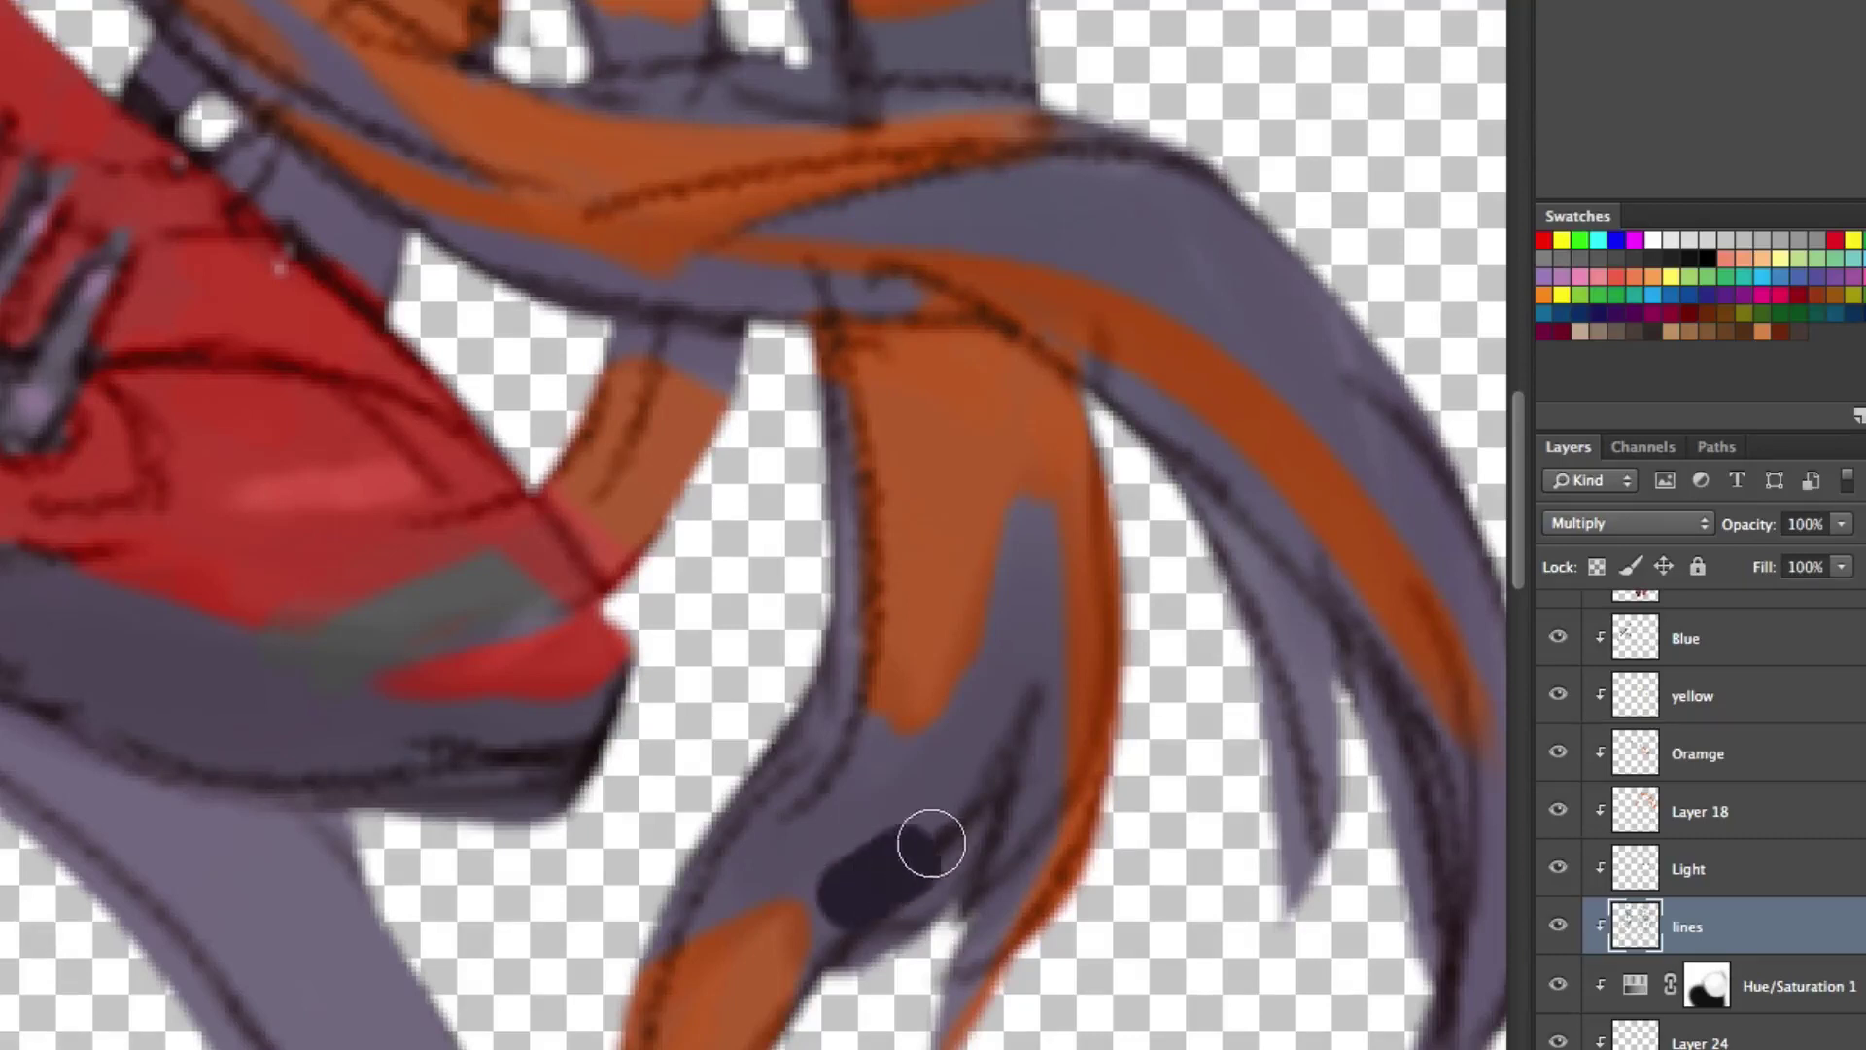
key(super+z)
alt+click(860, 831)
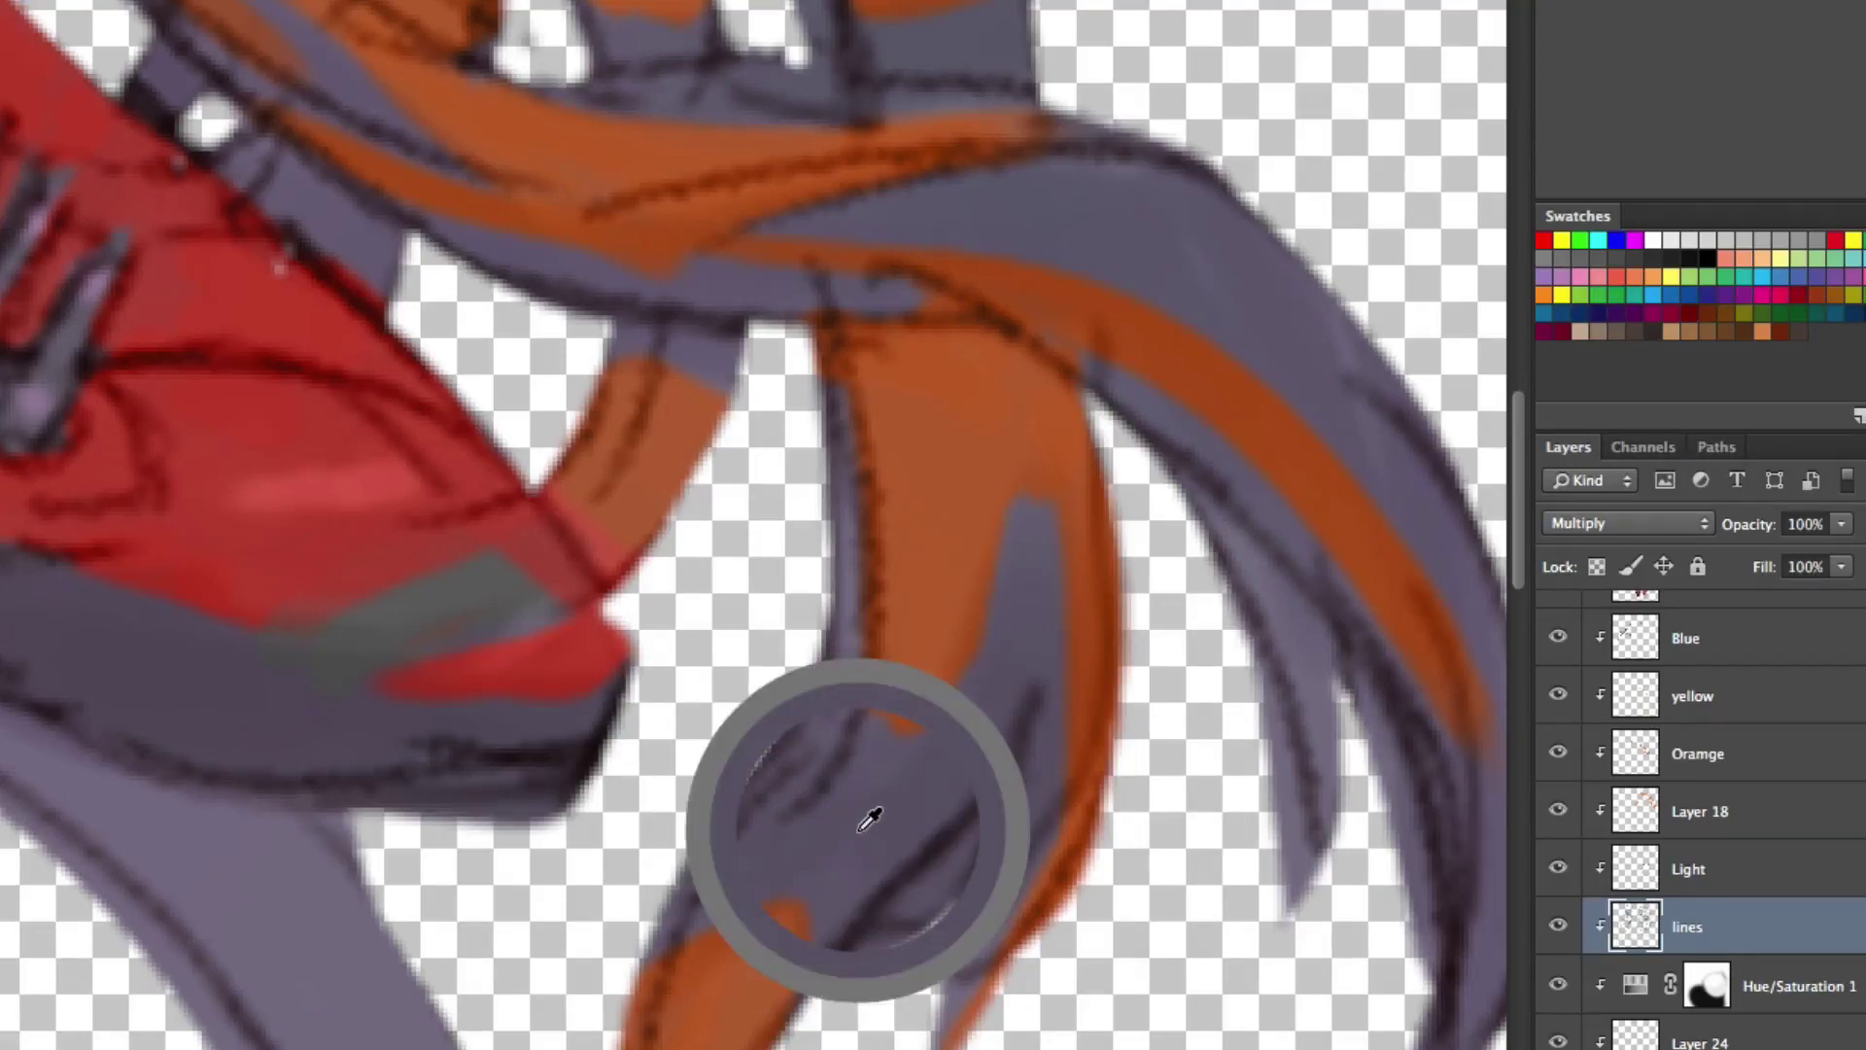
alt+click(869, 820)
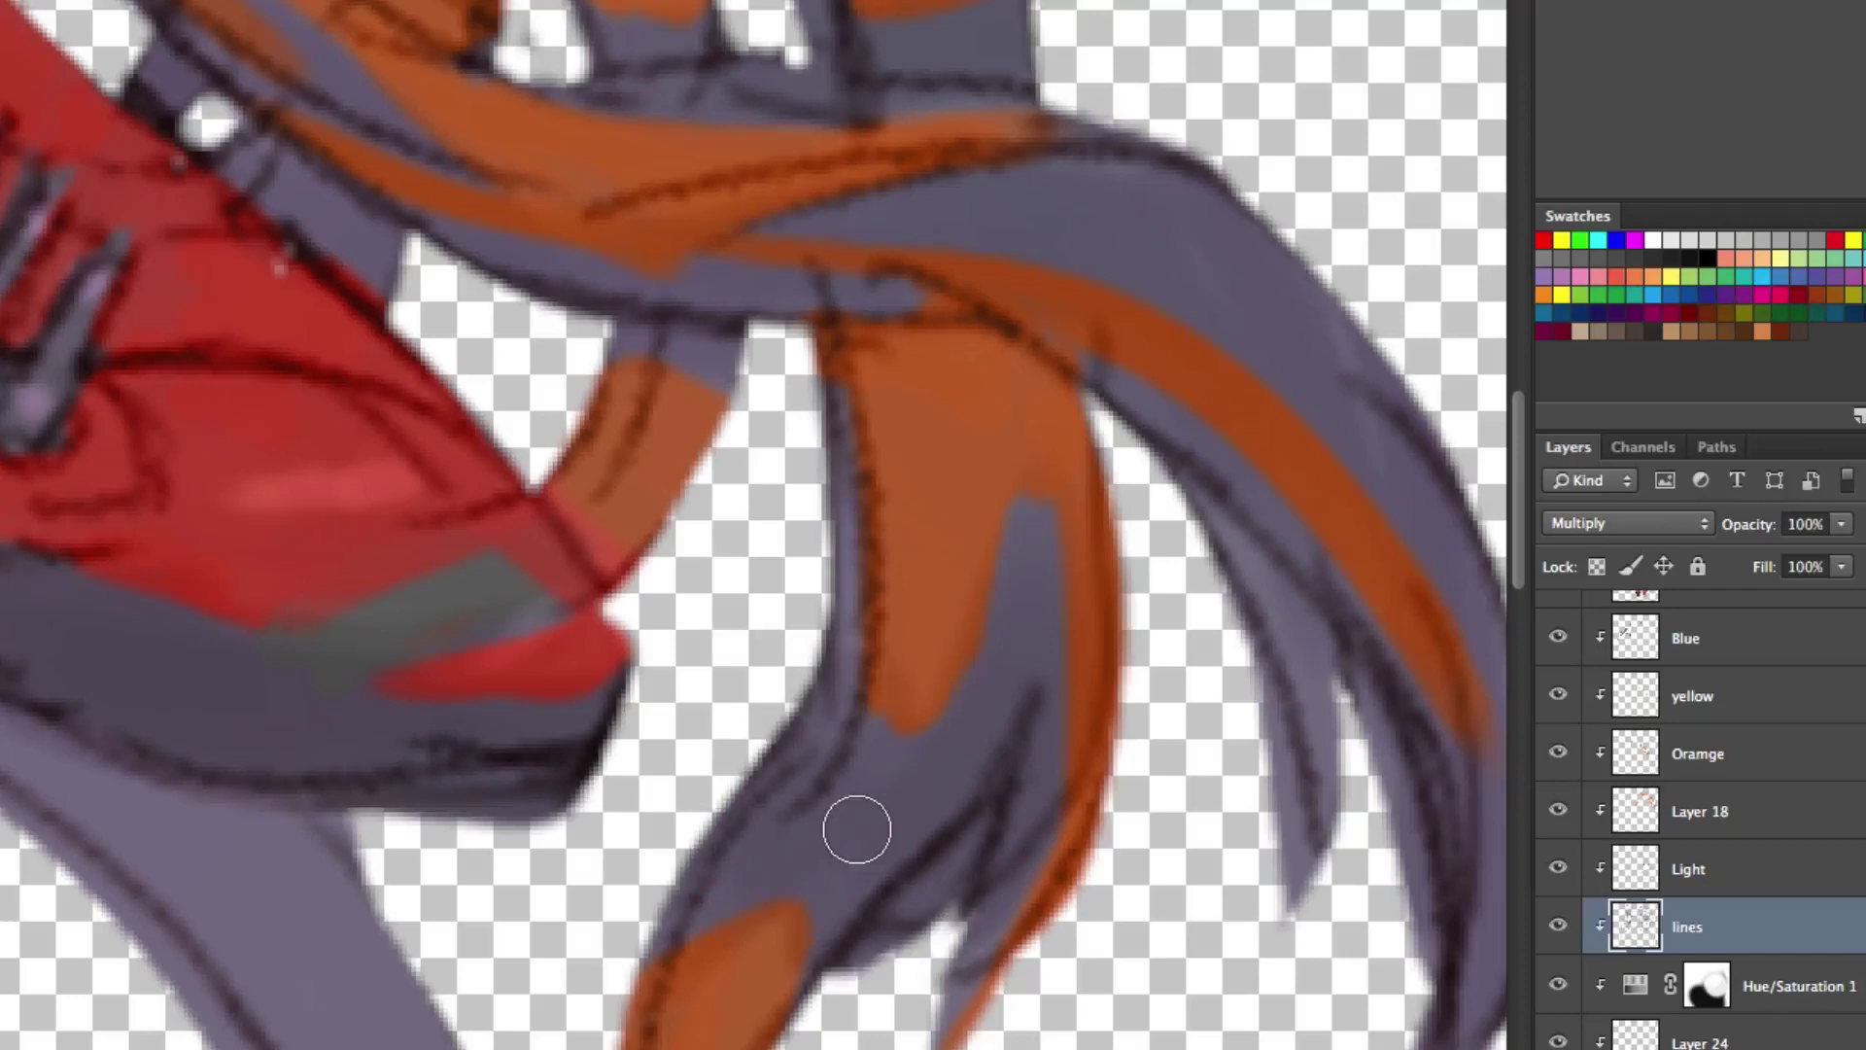
mouse_move(860, 909)
mouse_down()
mouse_move(973, 812)
mouse_move(992, 729)
mouse_move(841, 894)
mouse_up()
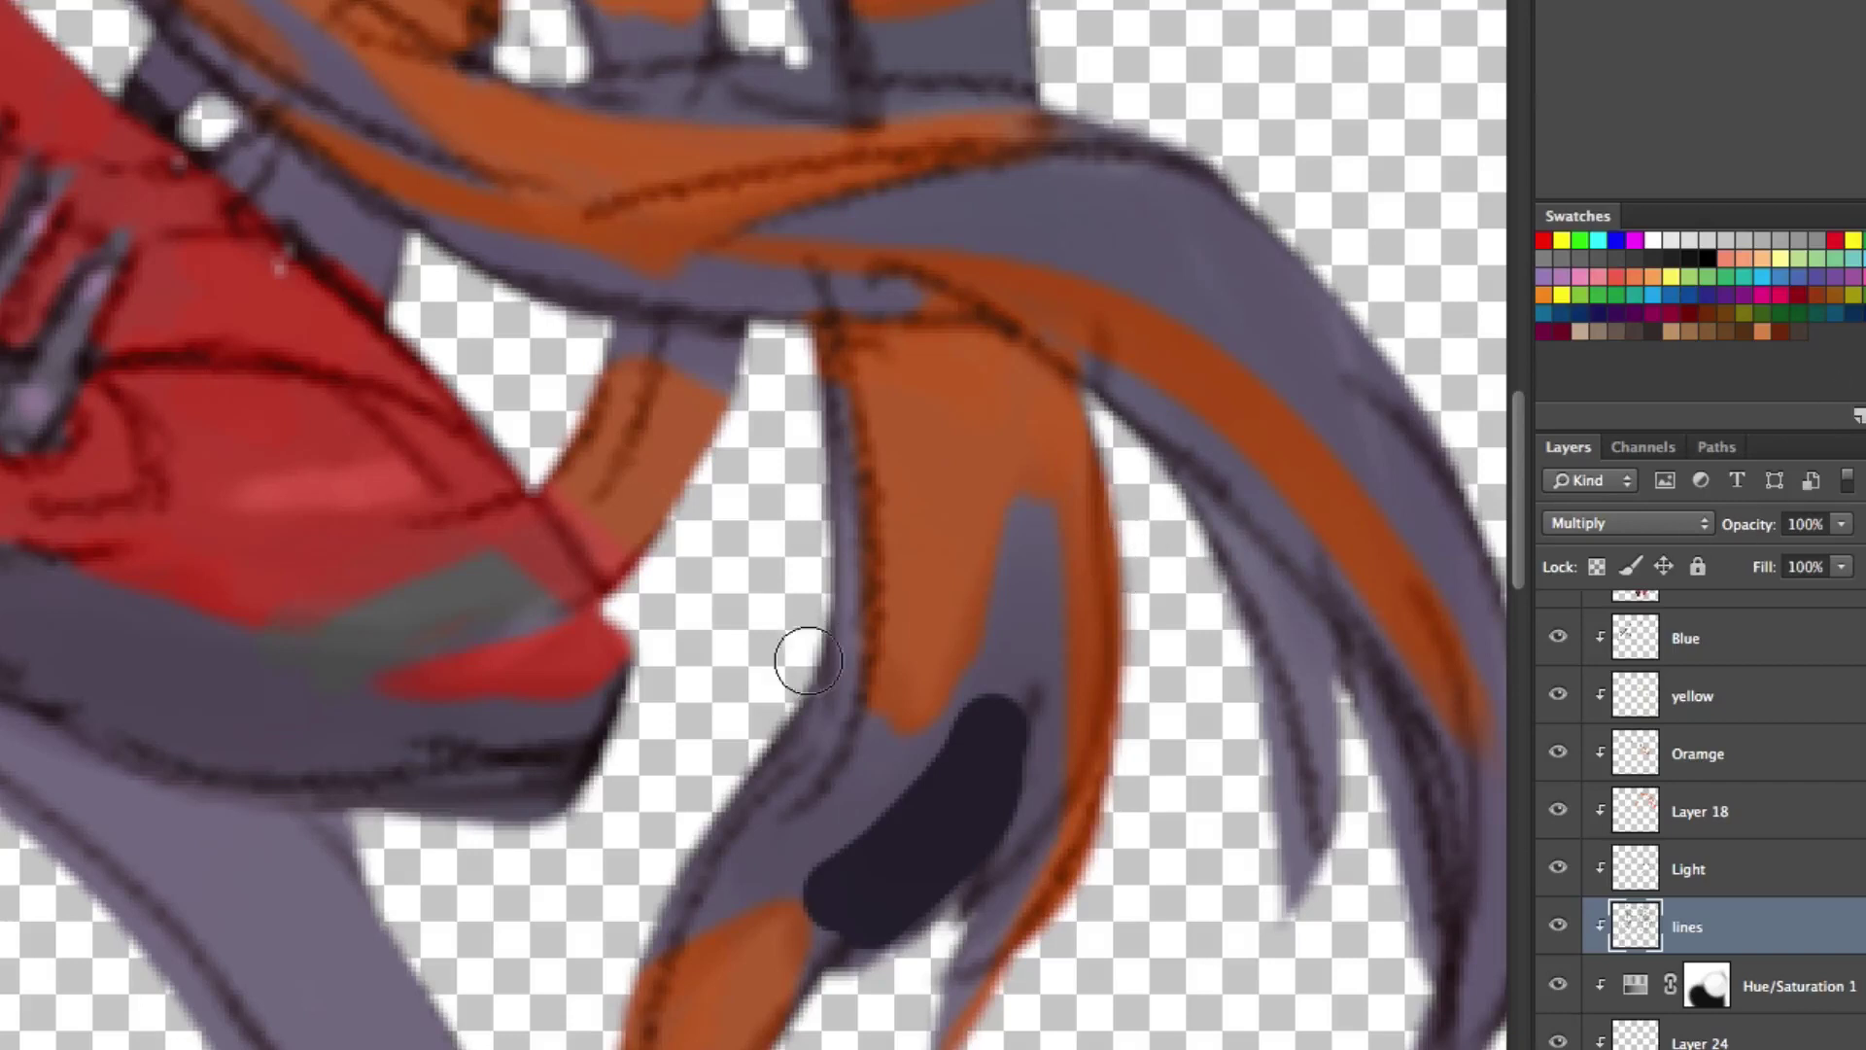
key(ctrl+z)
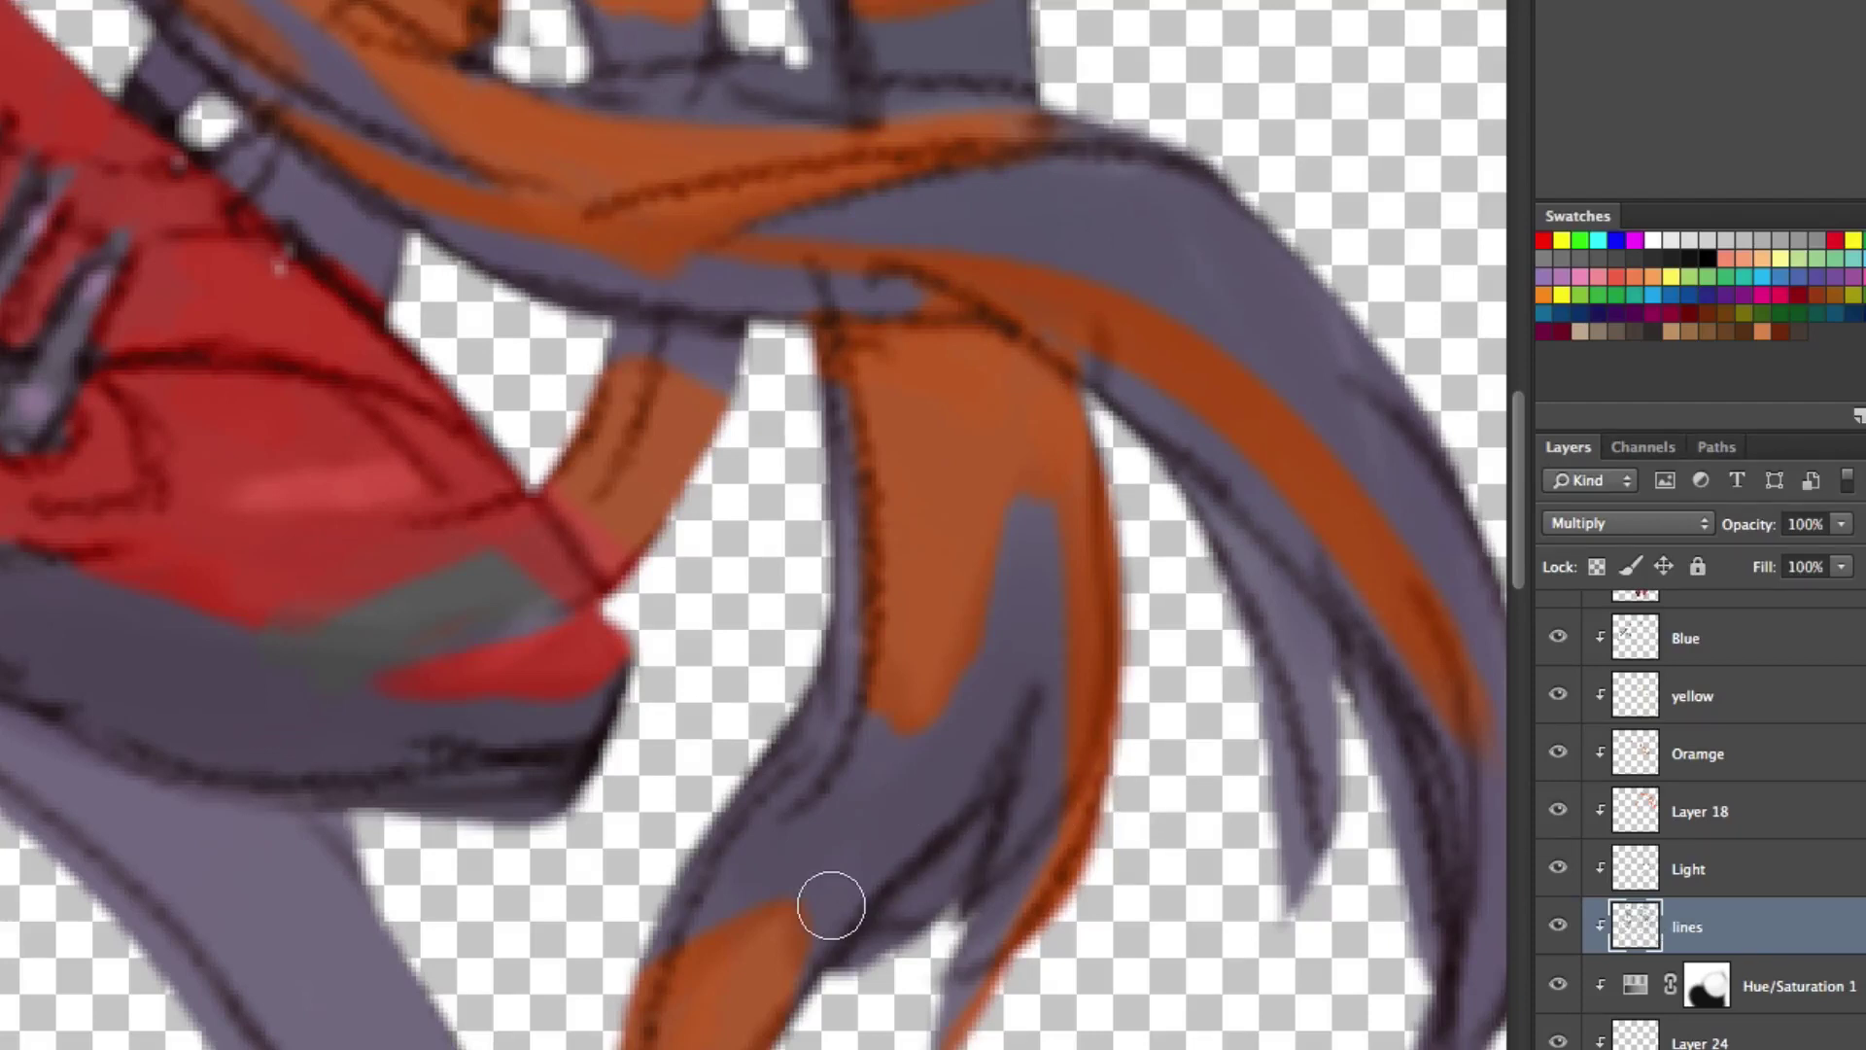
Paint over the purple strand again in Multiply mode, try the layer in Normal for comparison, and undo both changes.
mouse_move(837, 915)
mouse_down()
mouse_move(950, 803)
mouse_move(907, 905)
mouse_move(985, 800)
mouse_move(1023, 676)
mouse_move(988, 868)
mouse_move(1018, 762)
mouse_up()
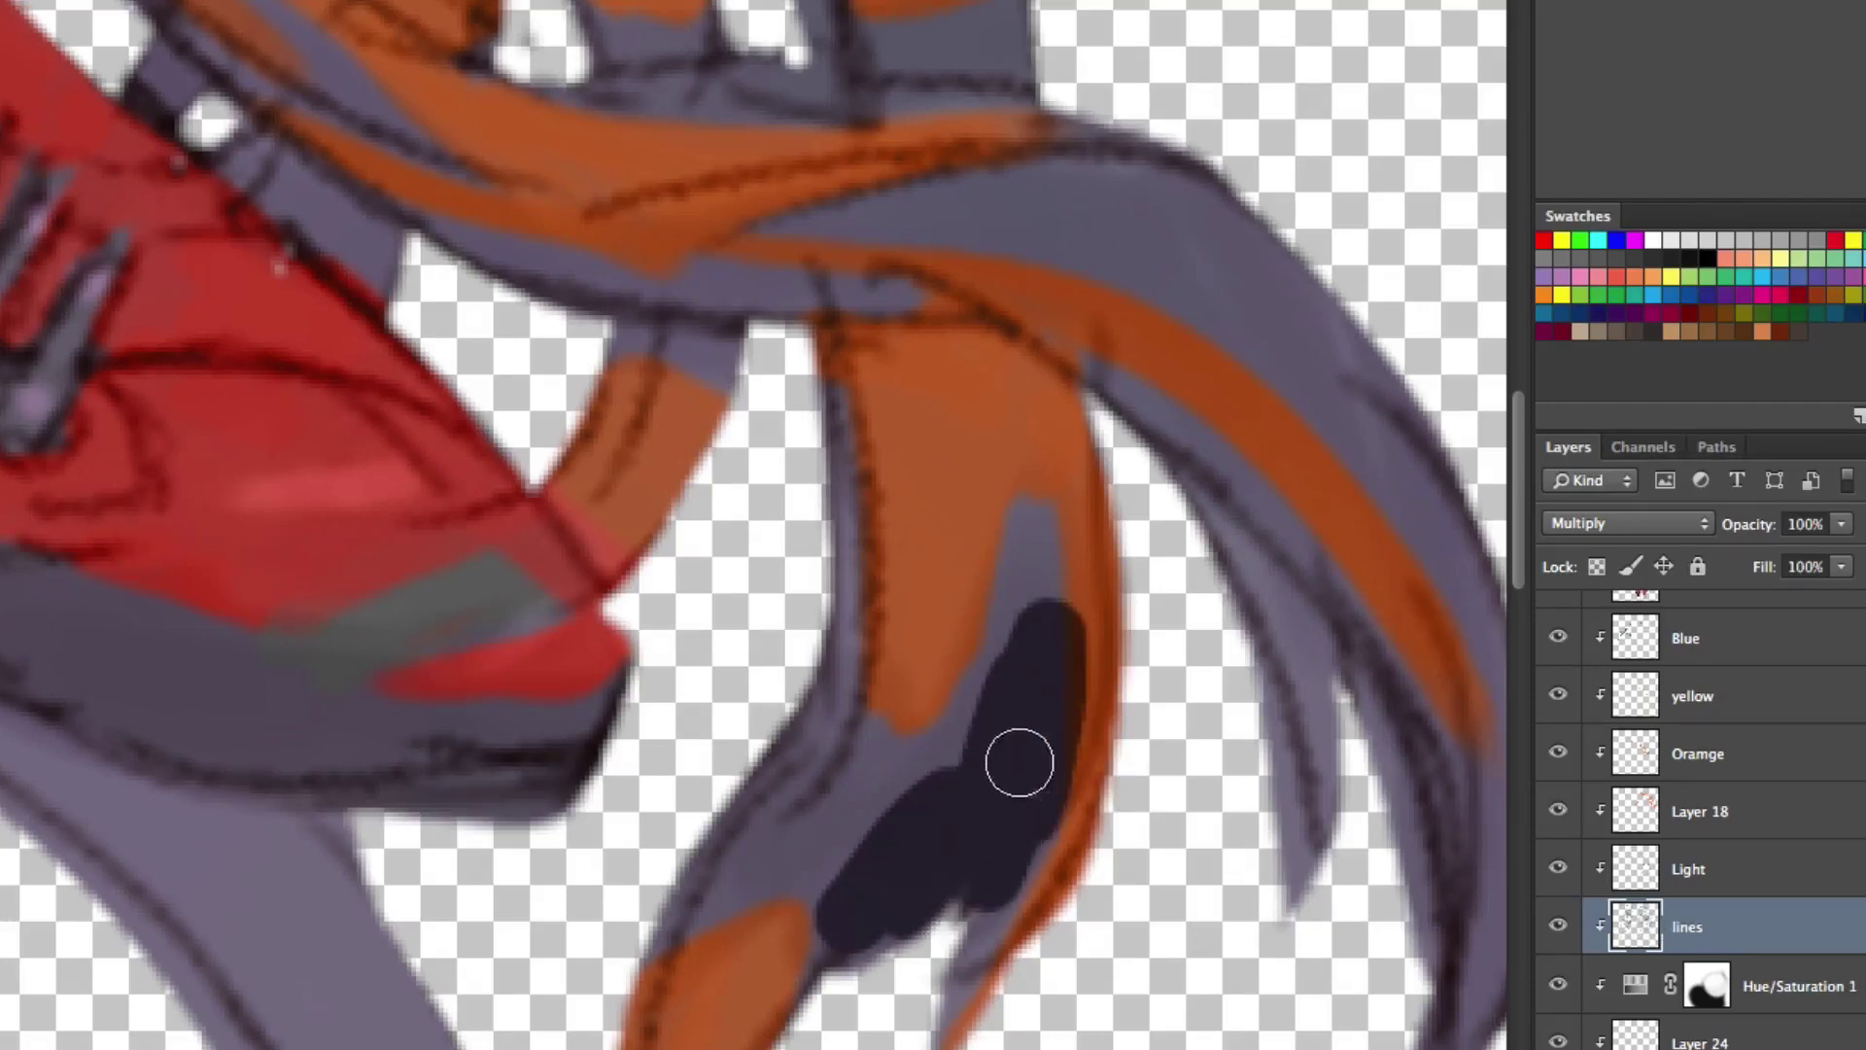
click(1592, 529)
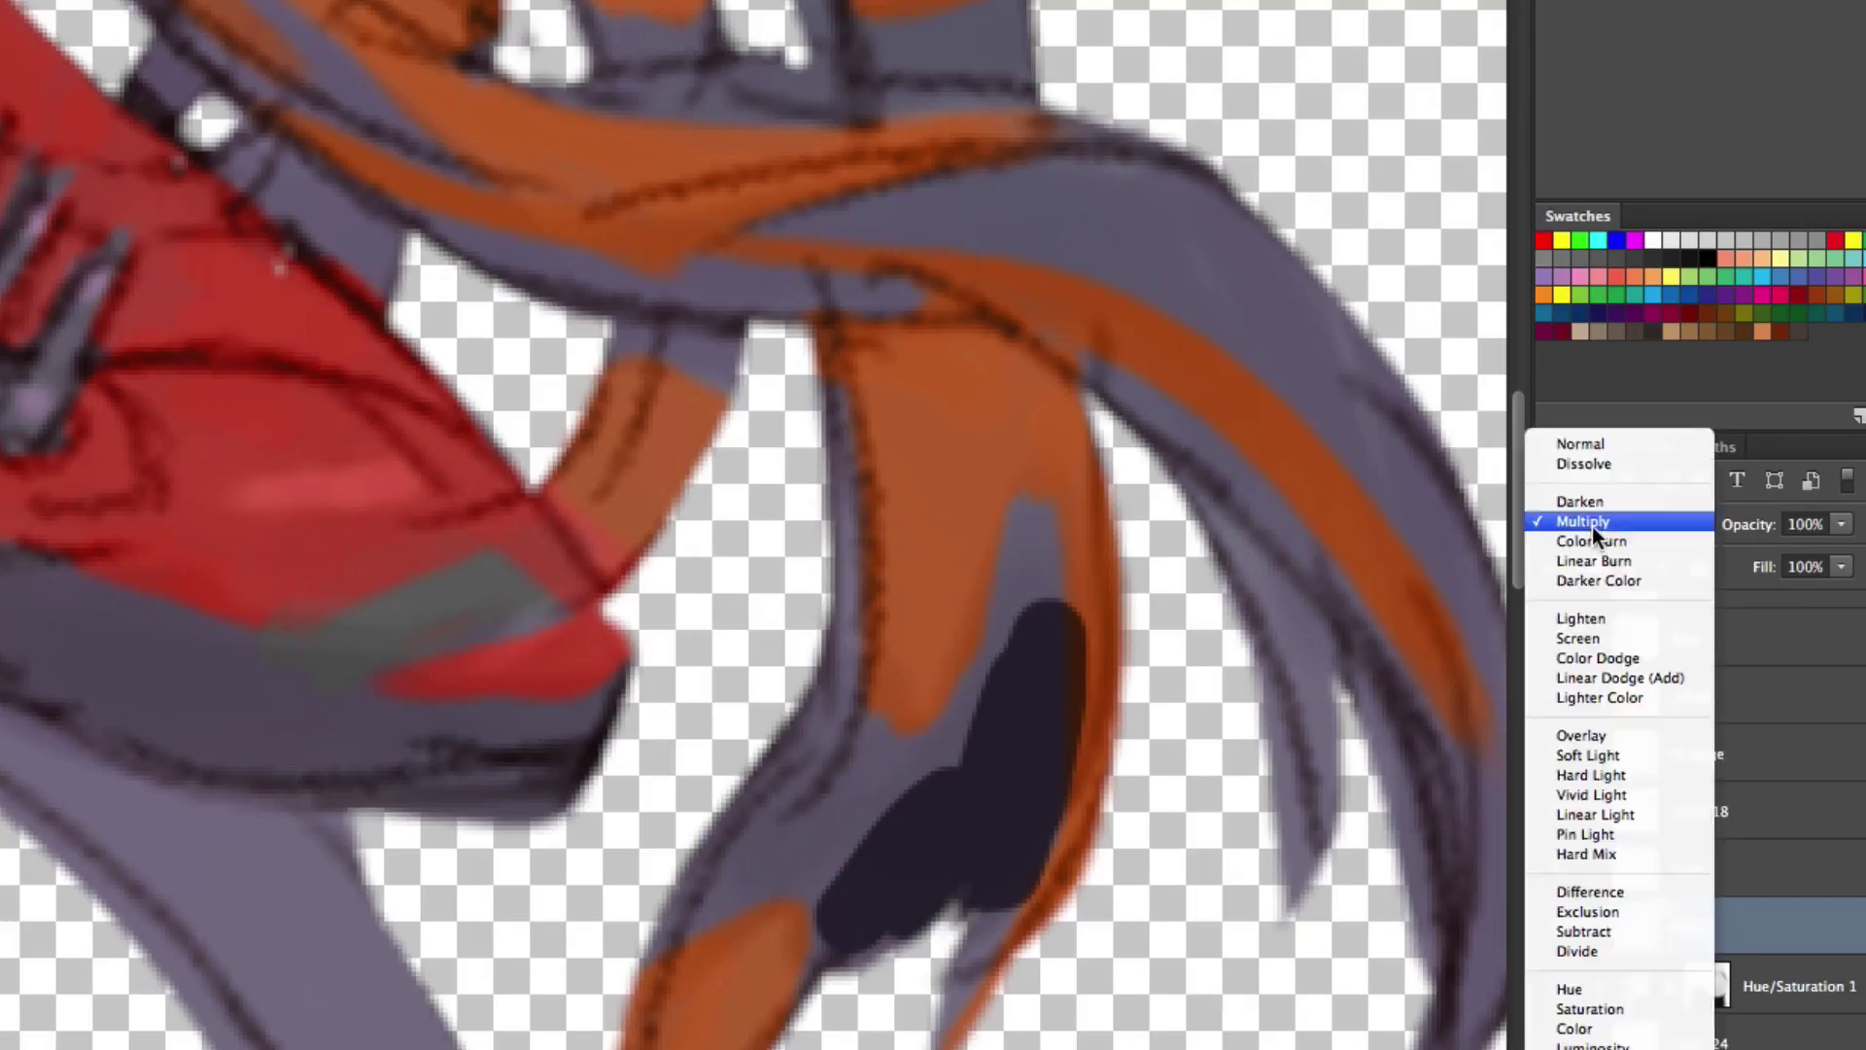
click(1589, 445)
key(alt+super+z)
key(alt+super+z)
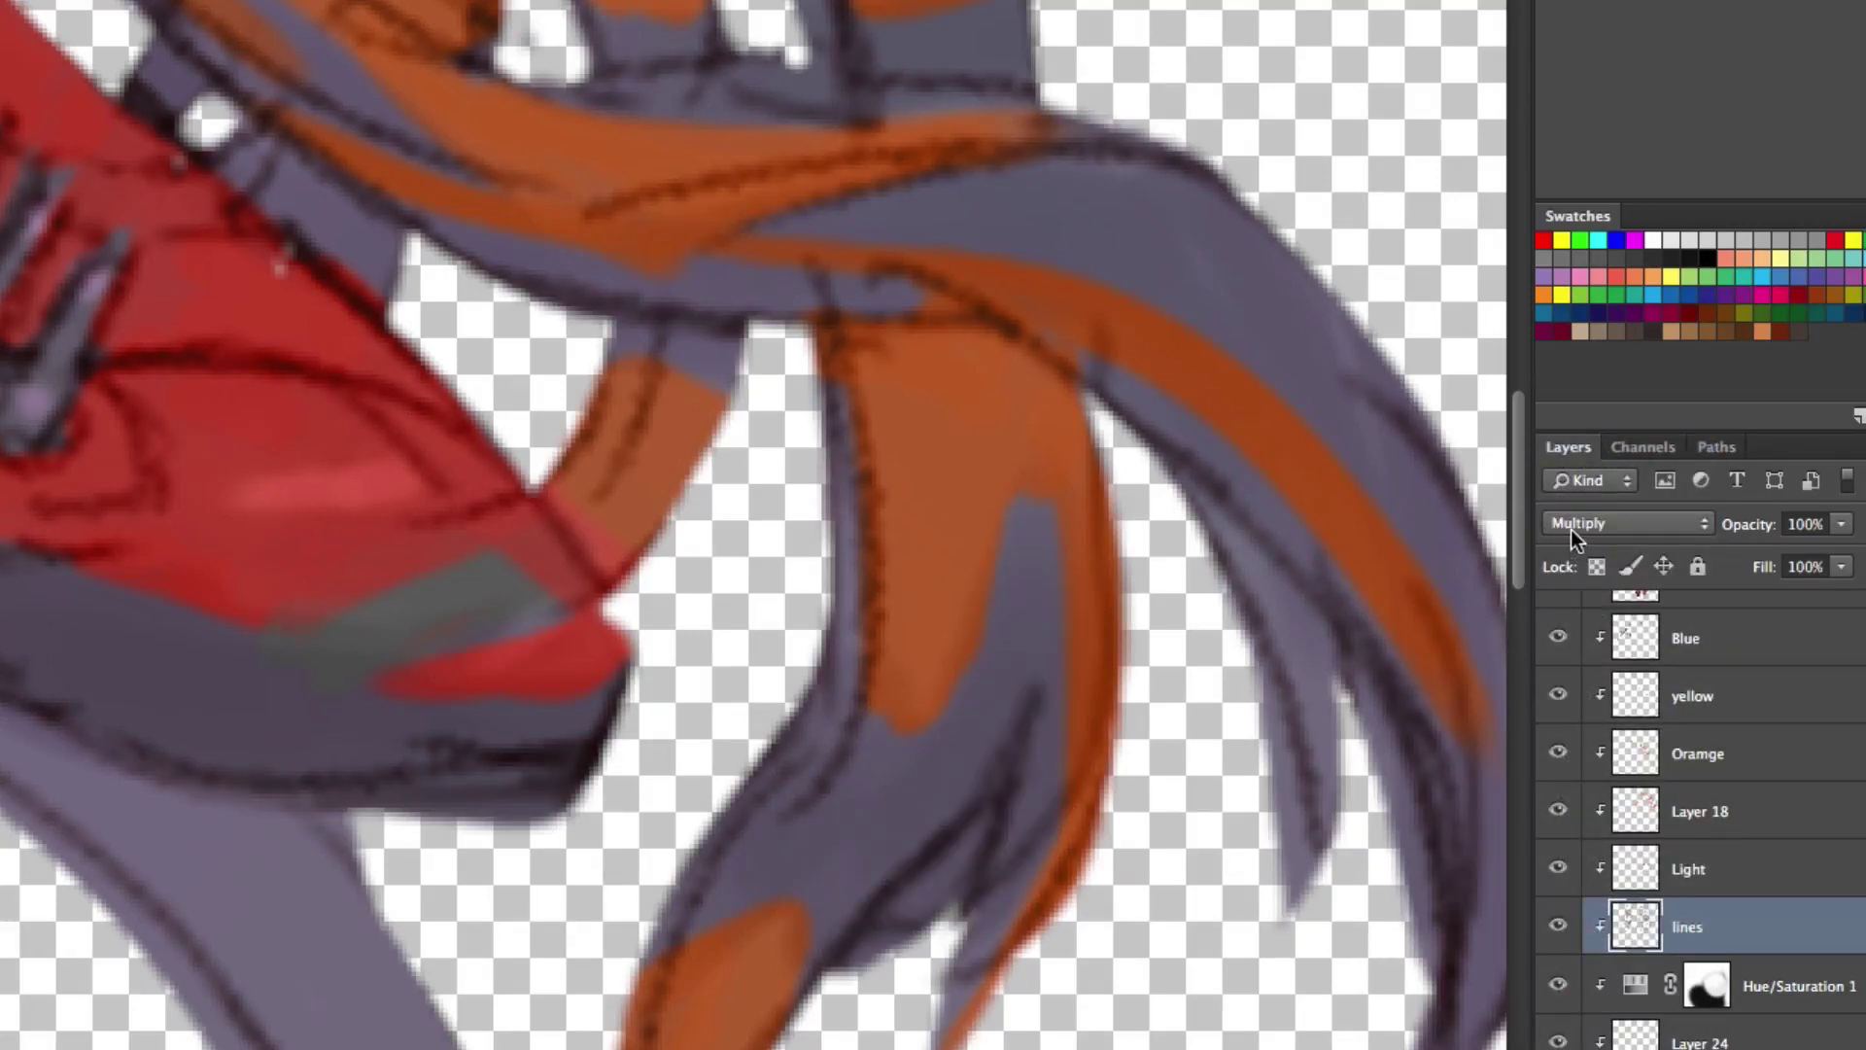
Set the lines layer to Normal and paint over the purple strand's lines with the hair colour sampled from it.
click(1571, 529)
click(1566, 445)
alt+click(912, 810)
mouse_move(907, 804)
mouse_down()
mouse_move(885, 873)
mouse_move(951, 795)
mouse_move(869, 897)
mouse_move(1027, 712)
mouse_move(966, 799)
mouse_move(982, 727)
mouse_move(862, 880)
mouse_up()
key(super+minus)
key(super+minus)
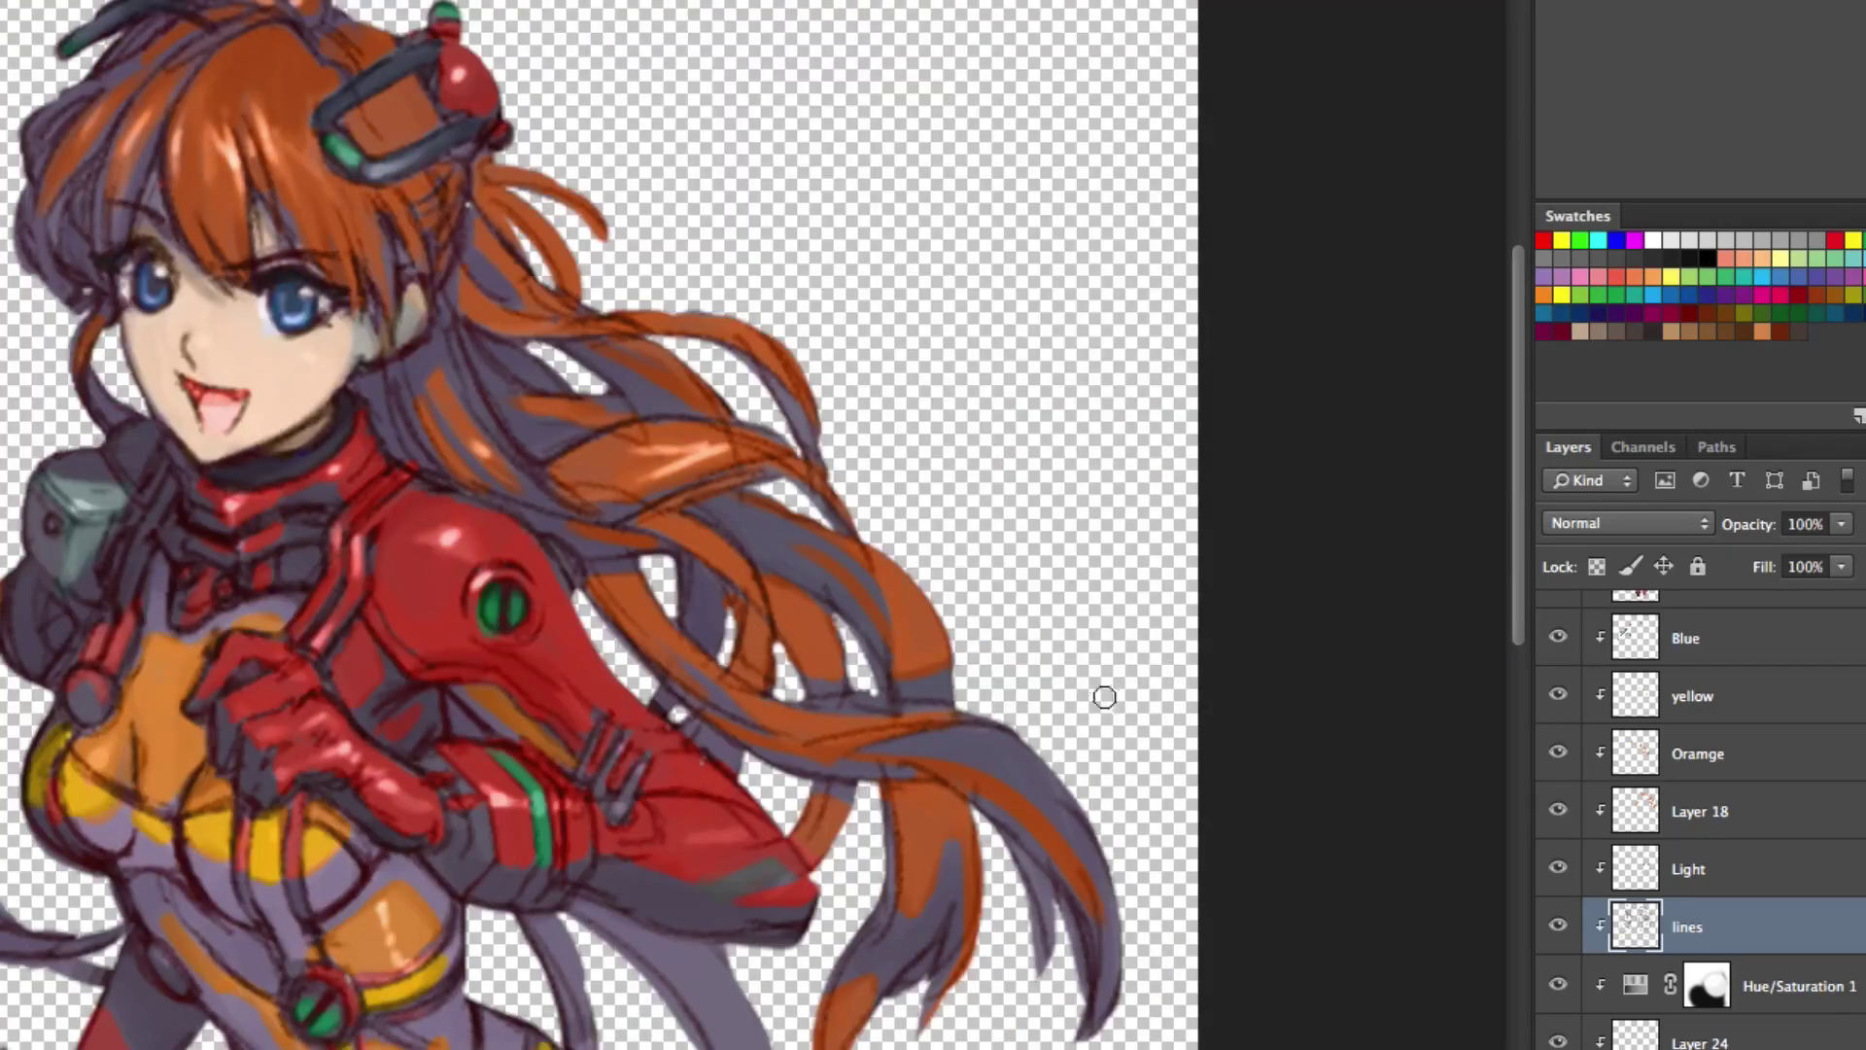
Try painting over the line across the orange hair strand directly on the lines layer, and undo the stroke.
key(ctrl+plus)
key(ctrl+plus)
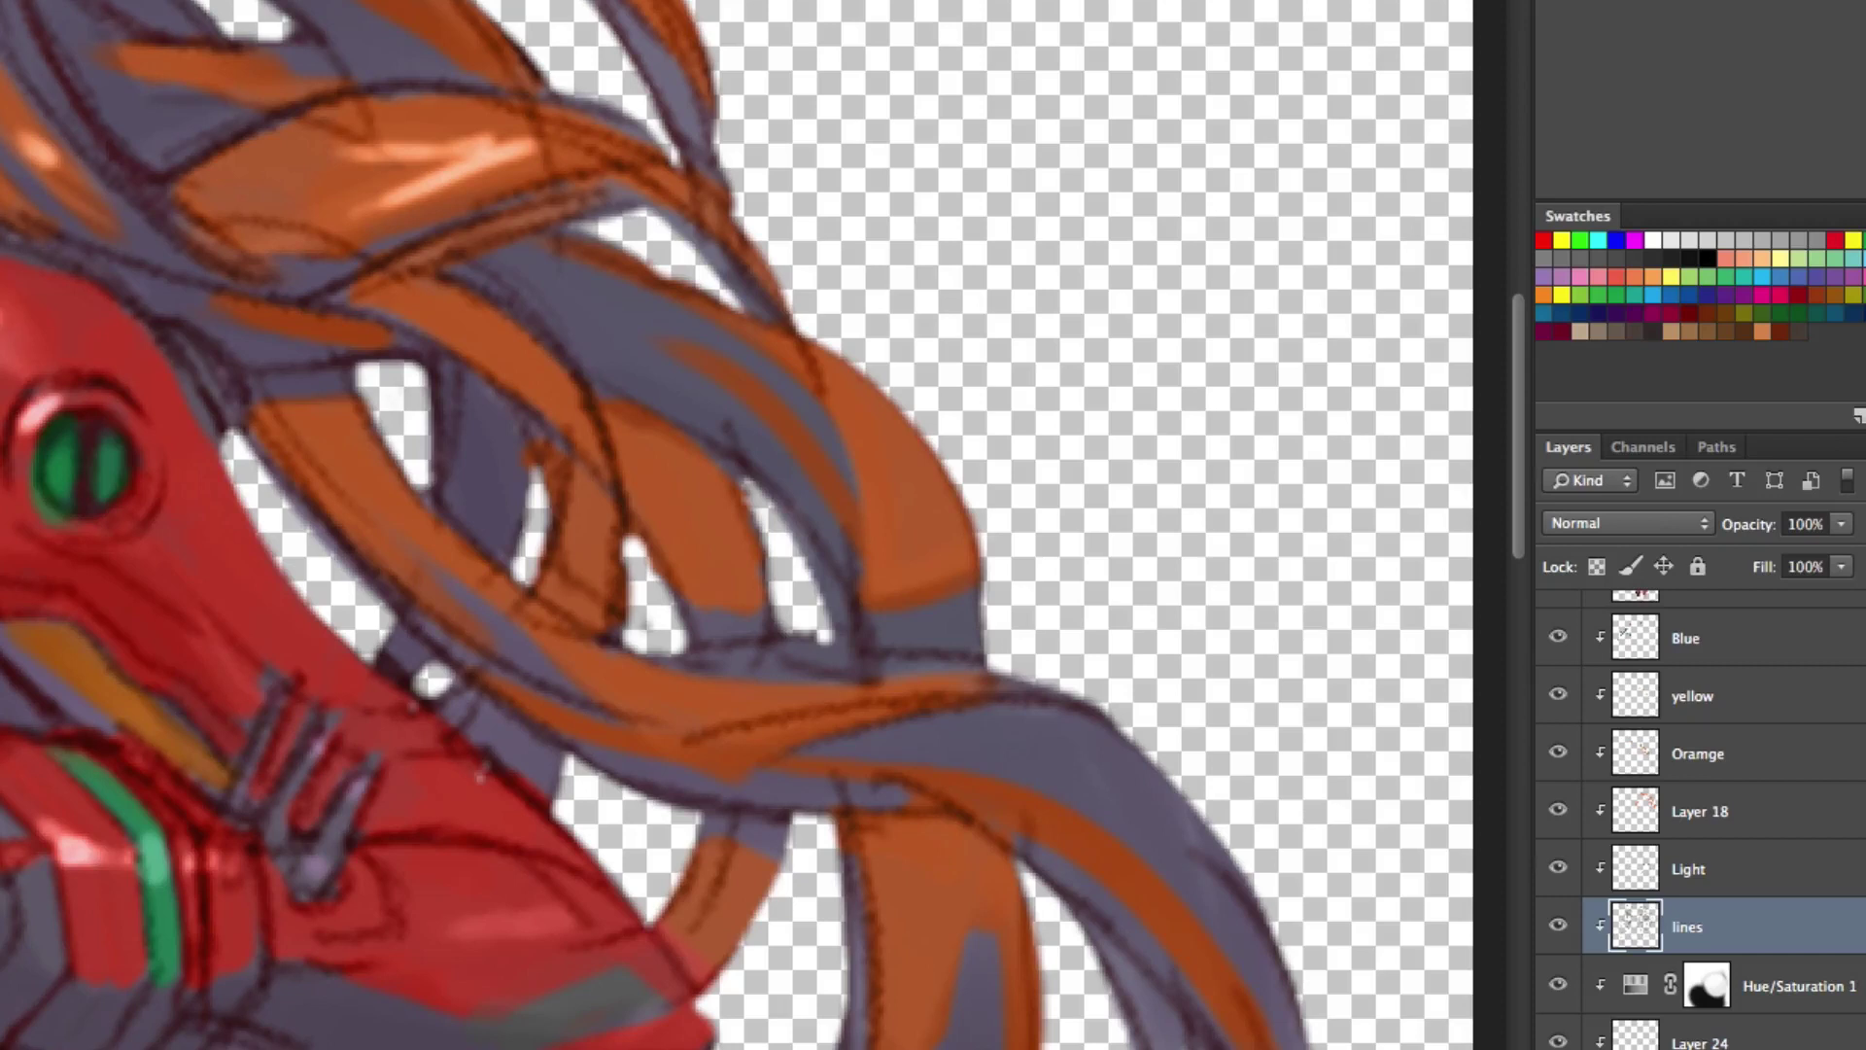
drag(959, 774, 779, 724)
drag(525, 698, 831, 645)
key(super+z)
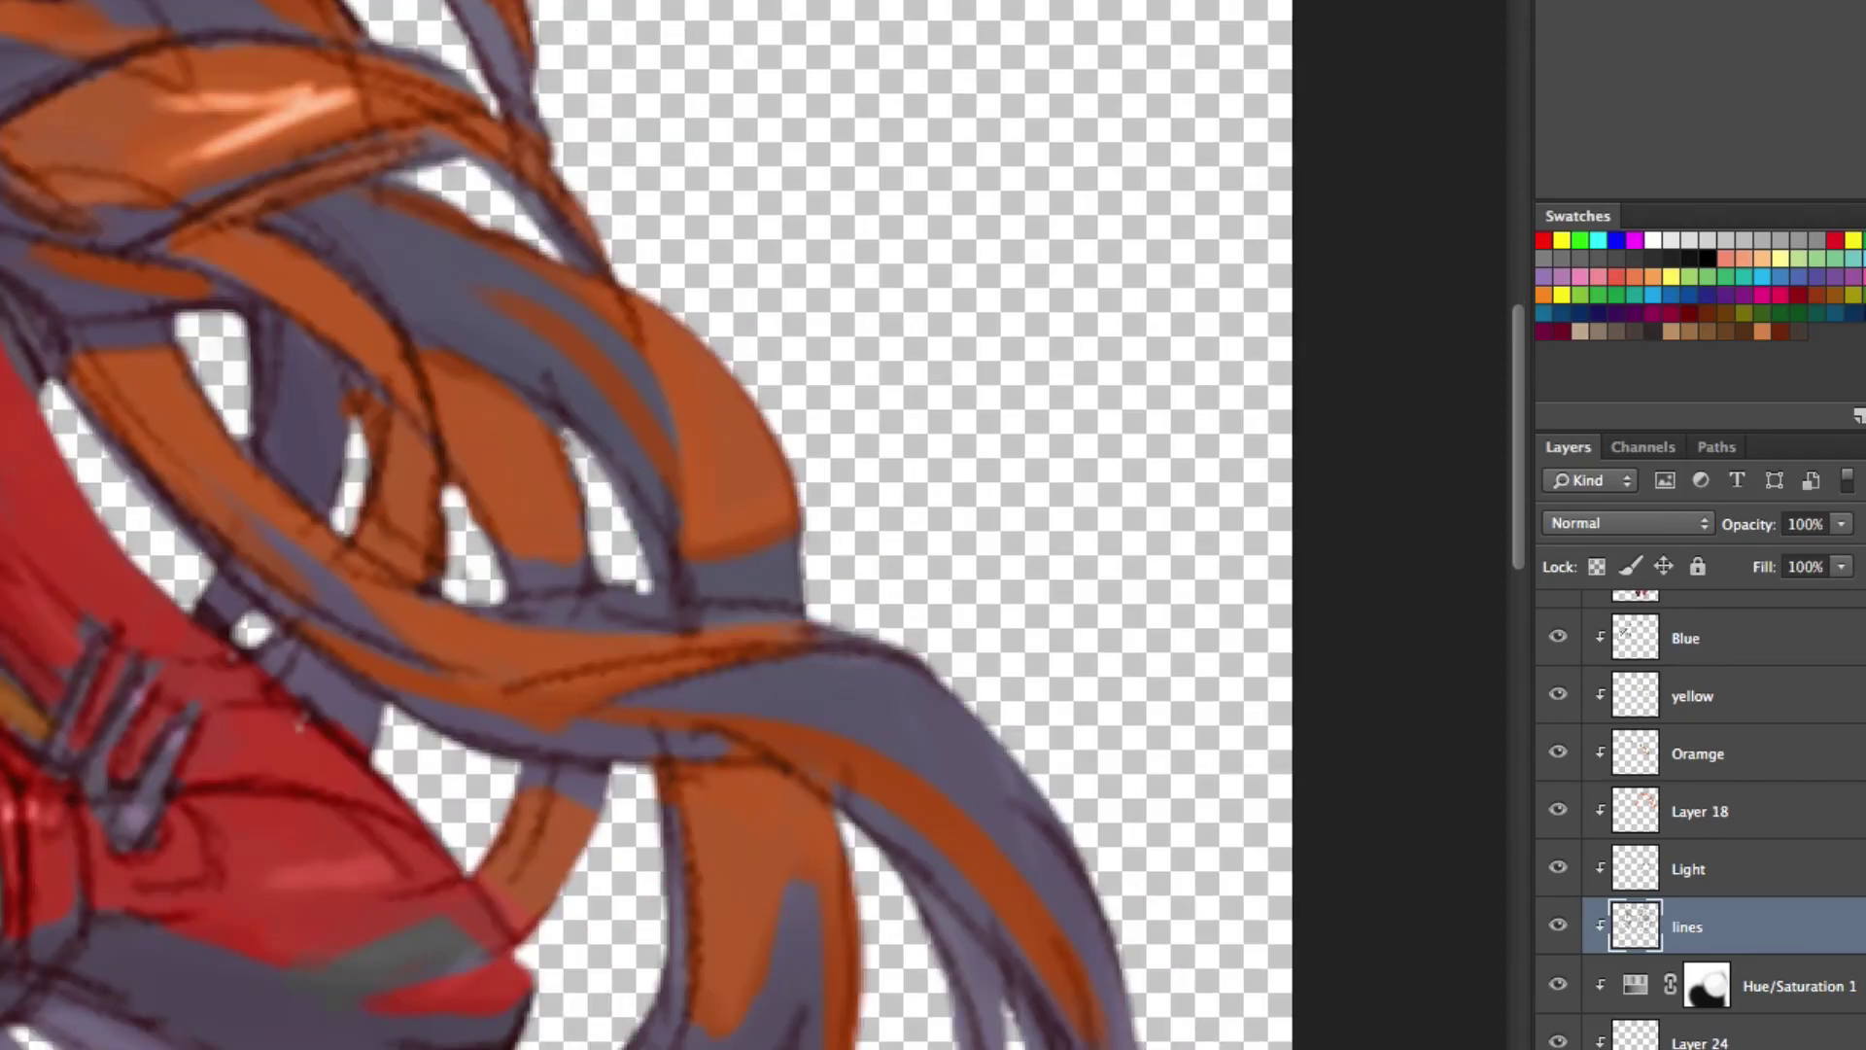
Add a new layer above the lines layer, try covering the orange strand's line on it, and undo the stroke.
key(ctrl+shift+alt+n)
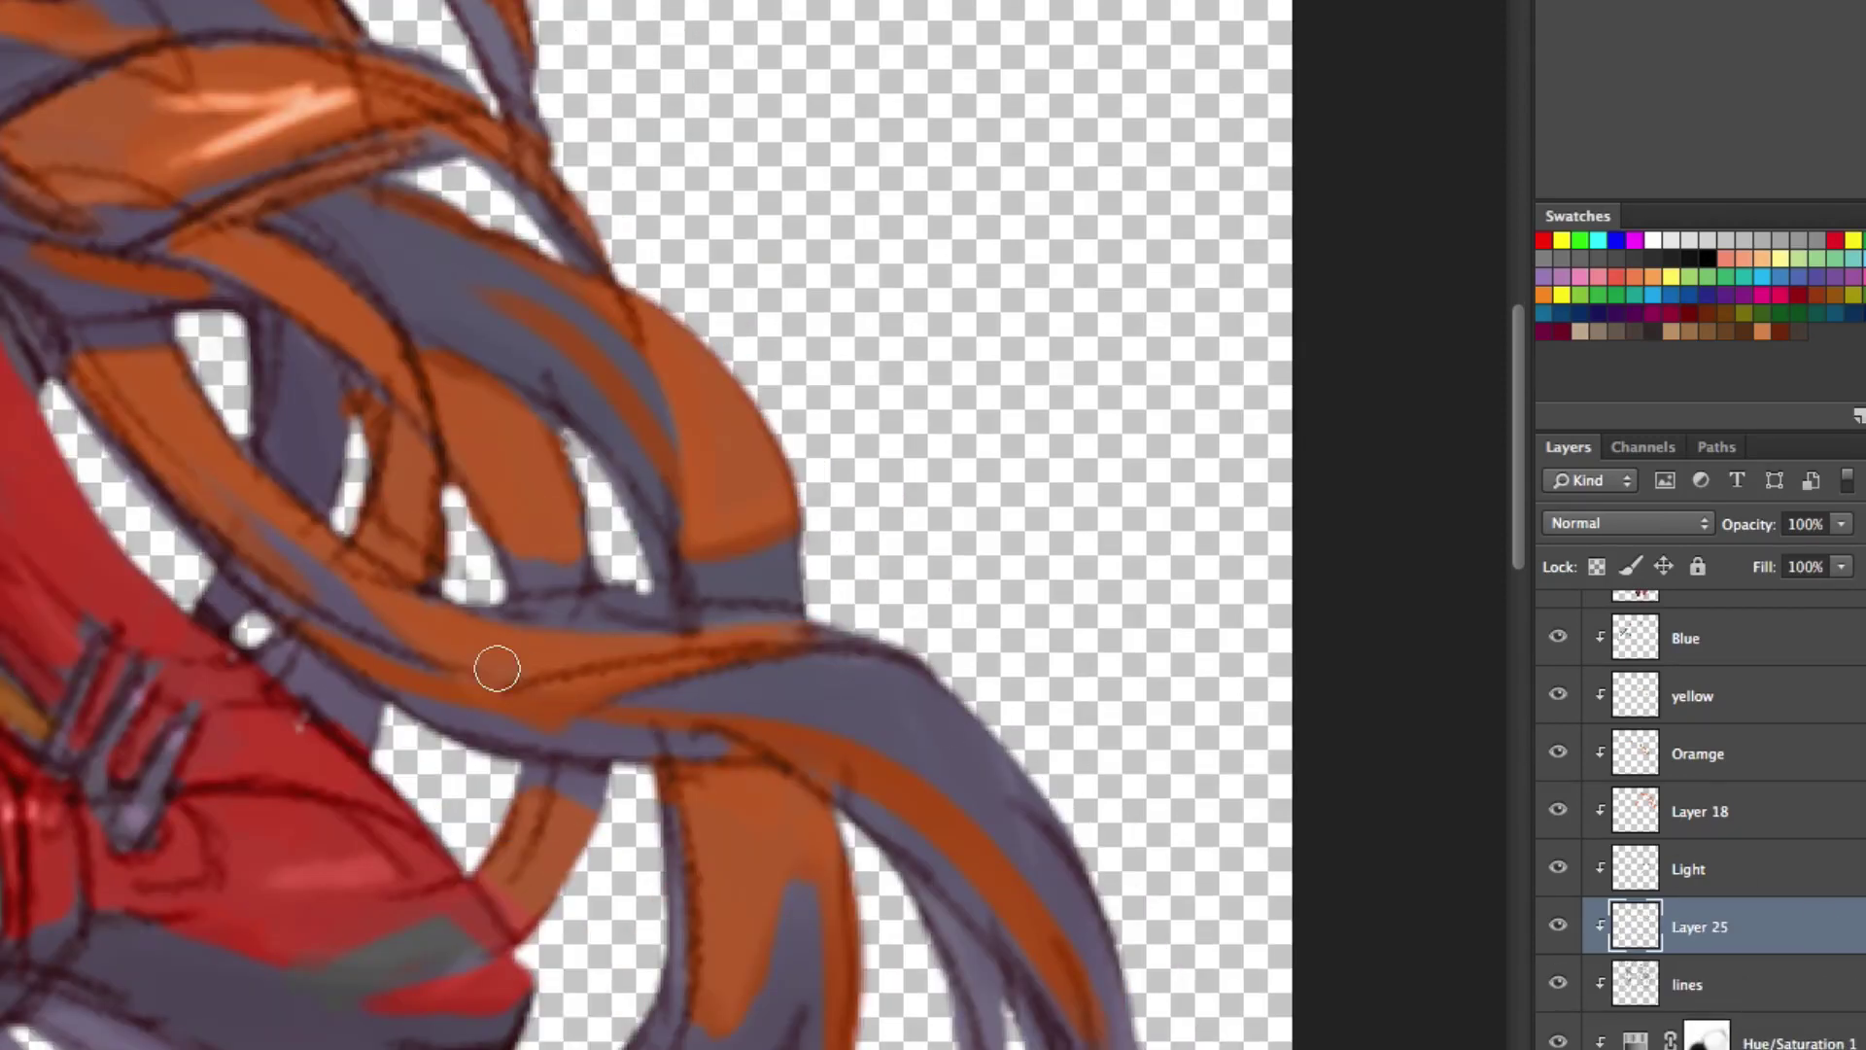
mouse_move(615, 677)
mouse_down()
mouse_move(748, 648)
mouse_move(720, 667)
mouse_move(792, 659)
mouse_up()
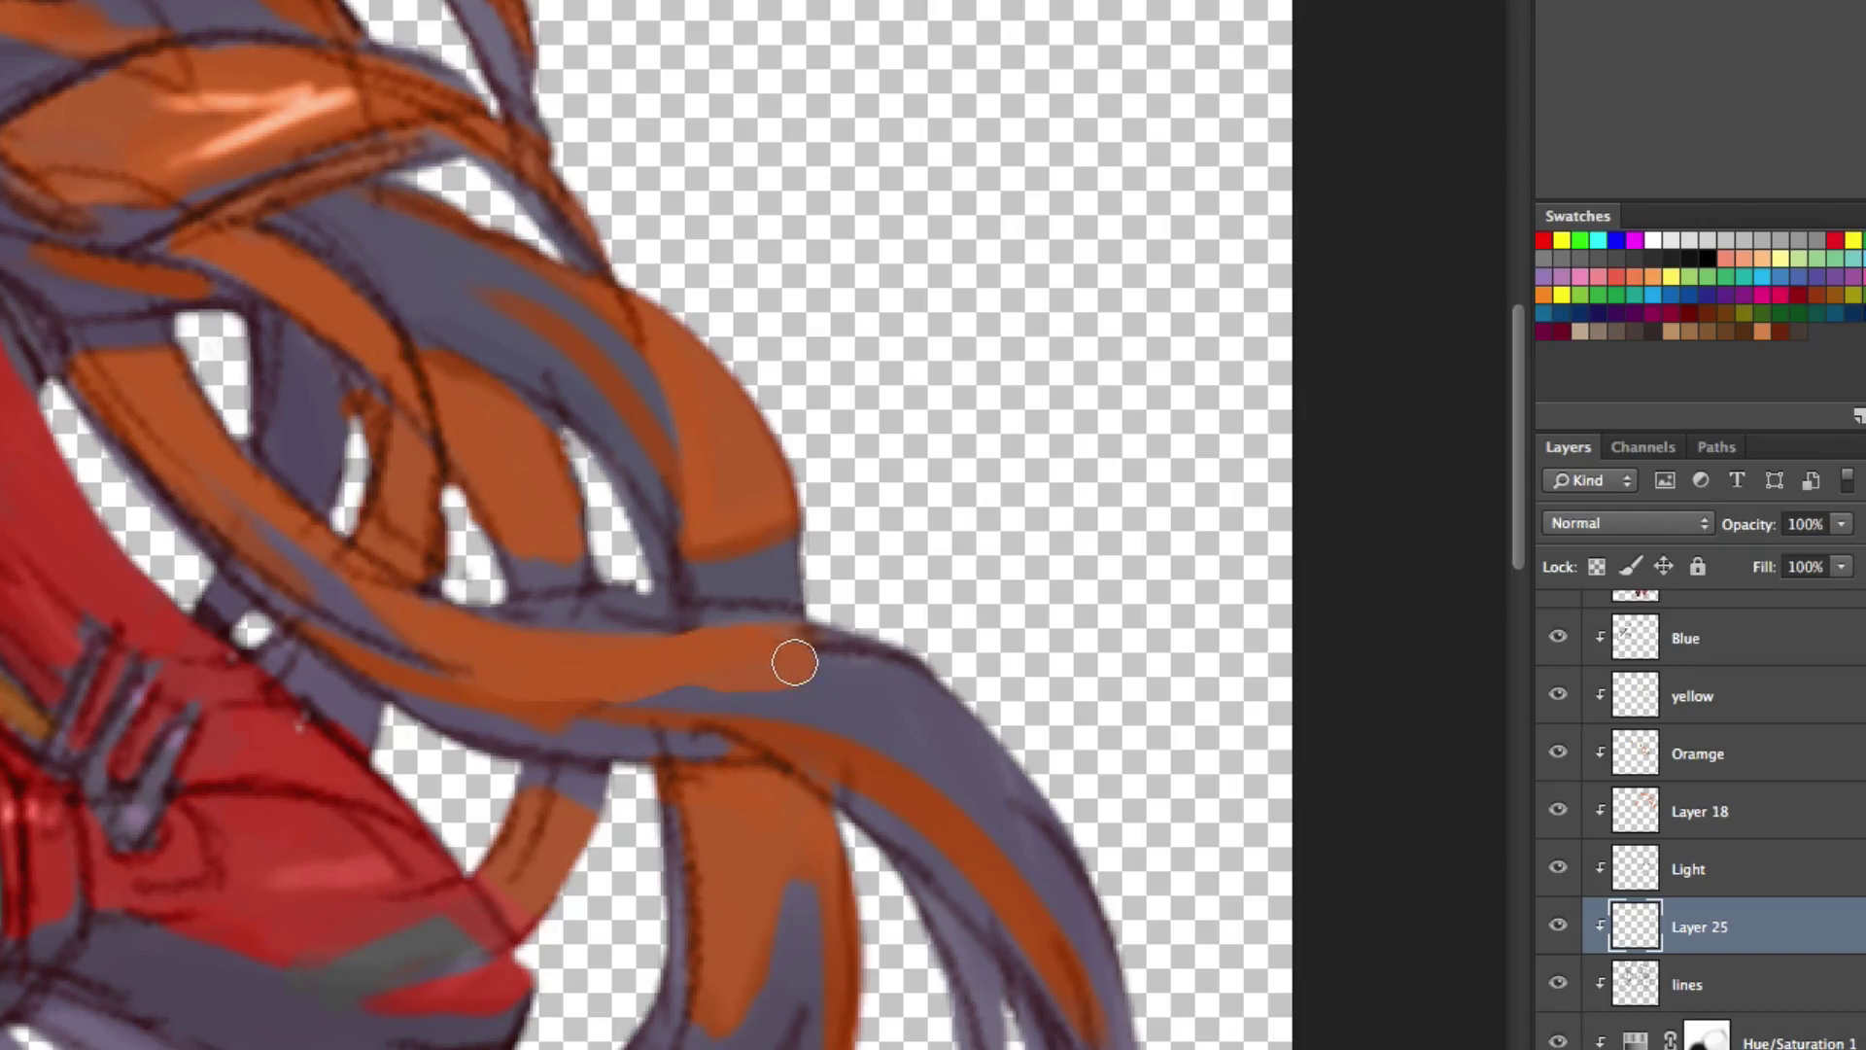
key(super+z)
Select the lines layer, lock its transparent pixels, and sample the orange from the hair strand.
scroll(1770, 749, up, 5)
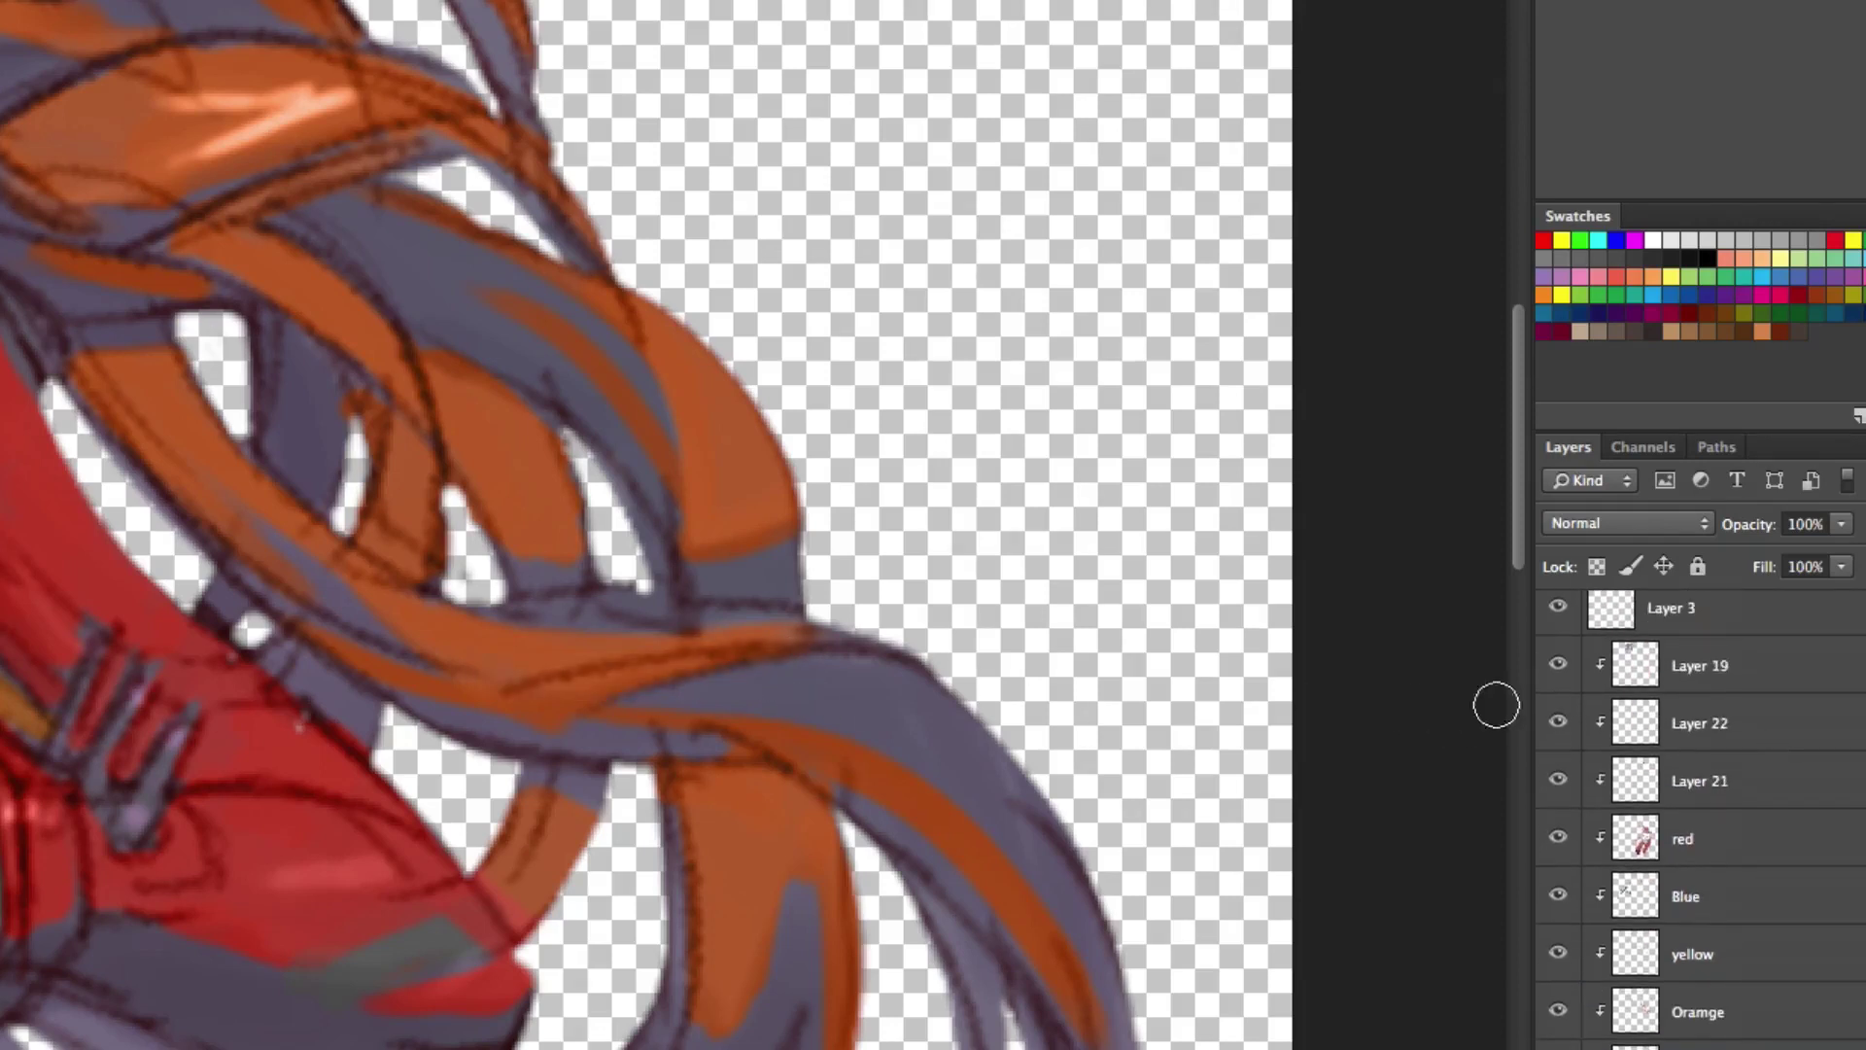
scroll(1490, 703, up, 1)
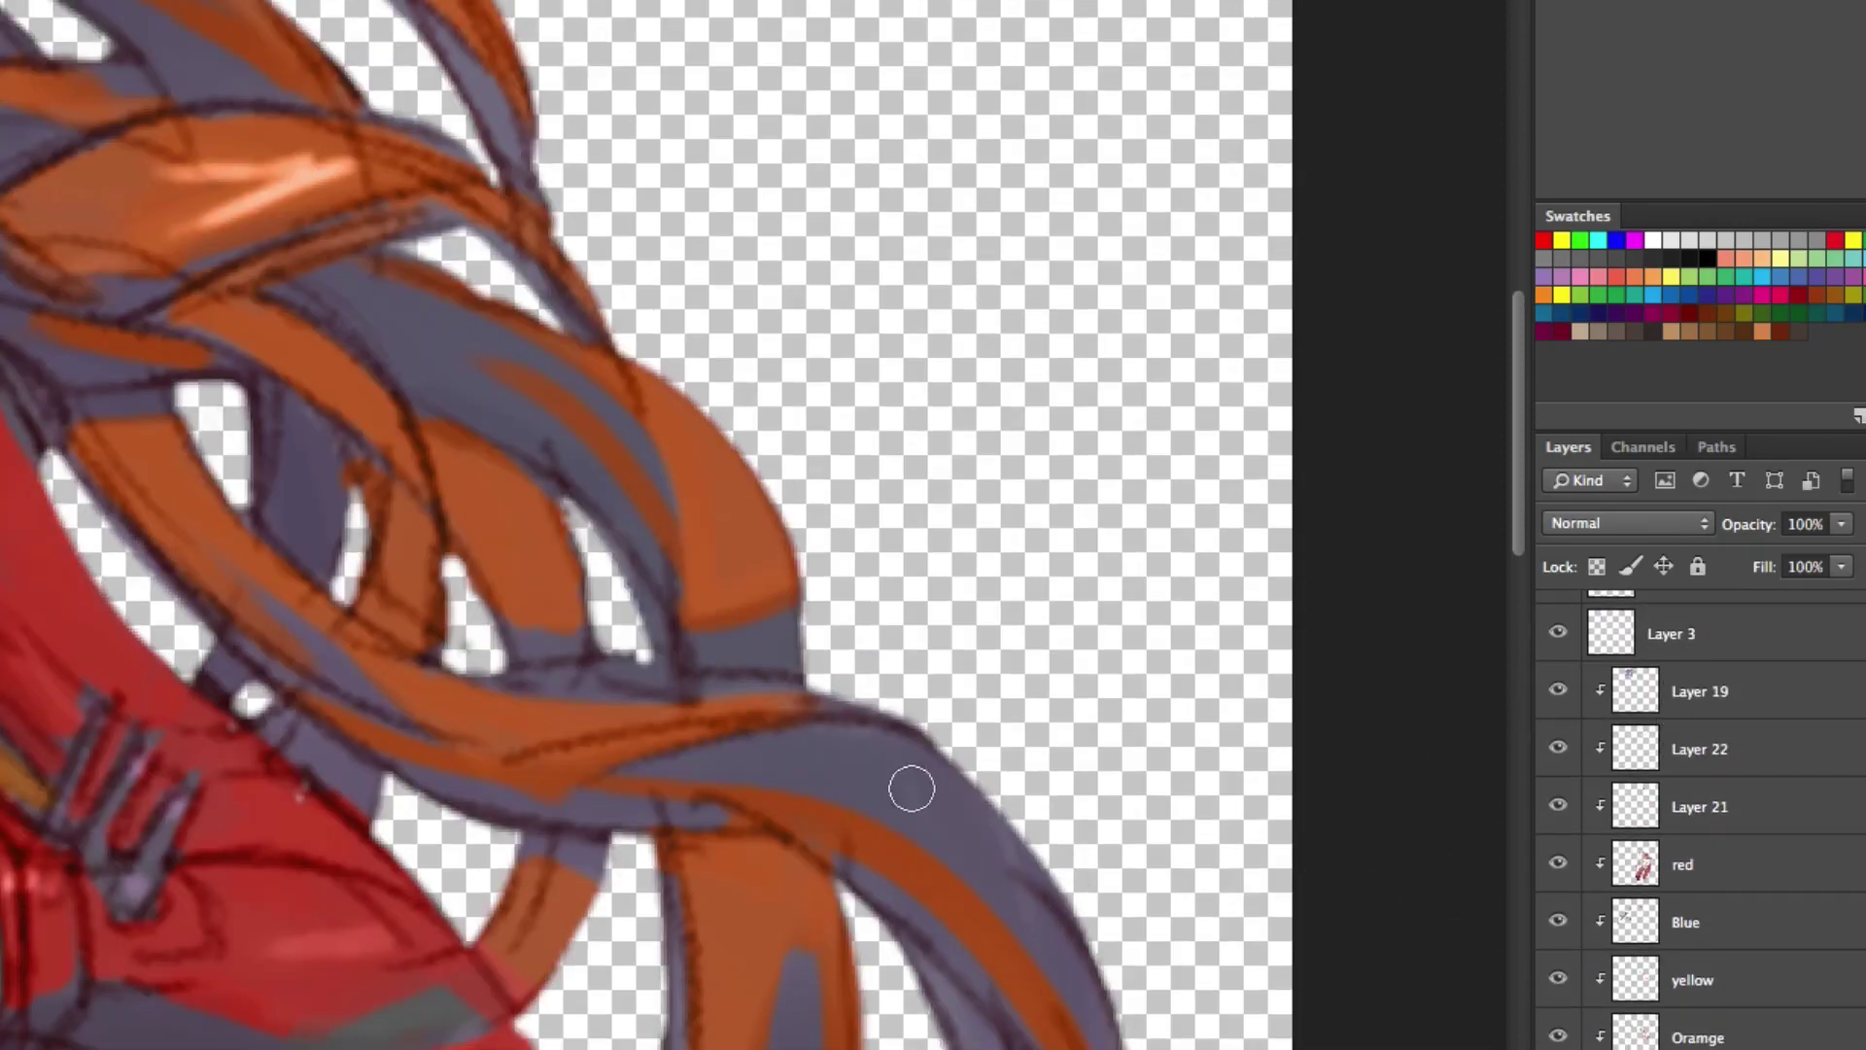
scroll(1847, 850, down, 4)
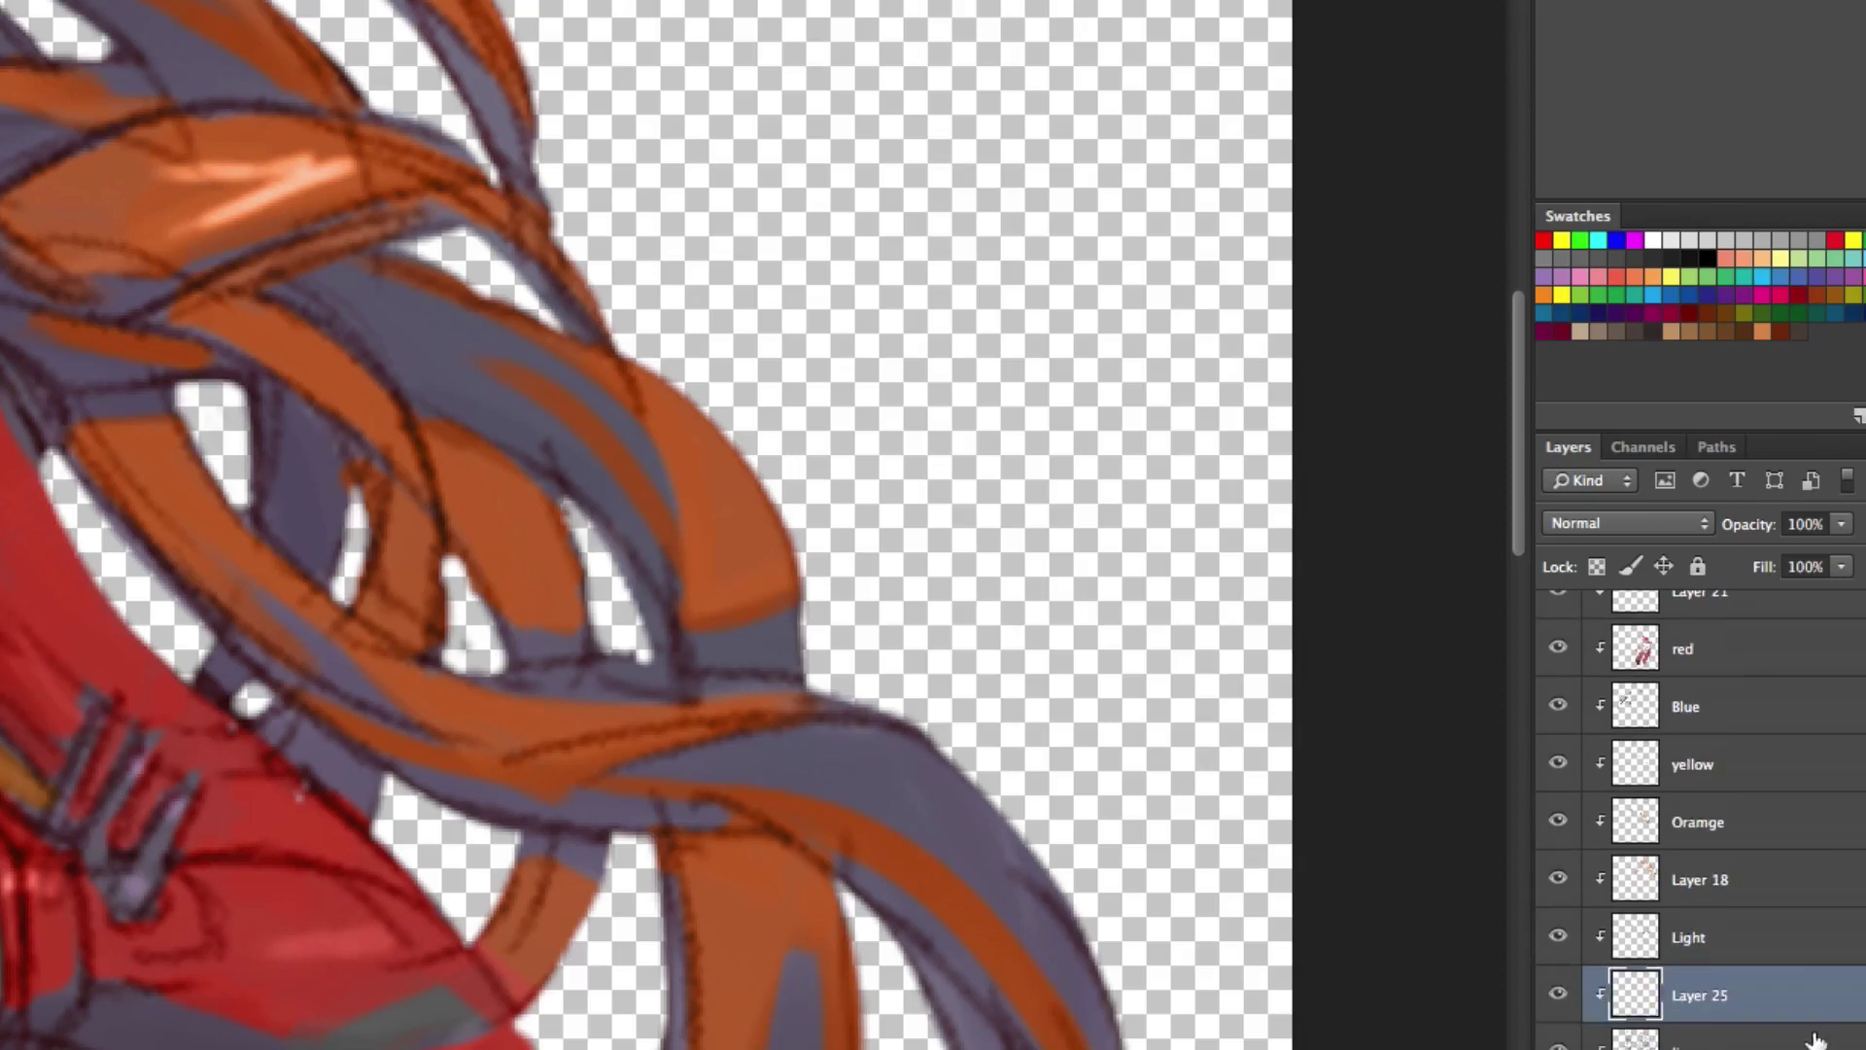
click(1810, 1043)
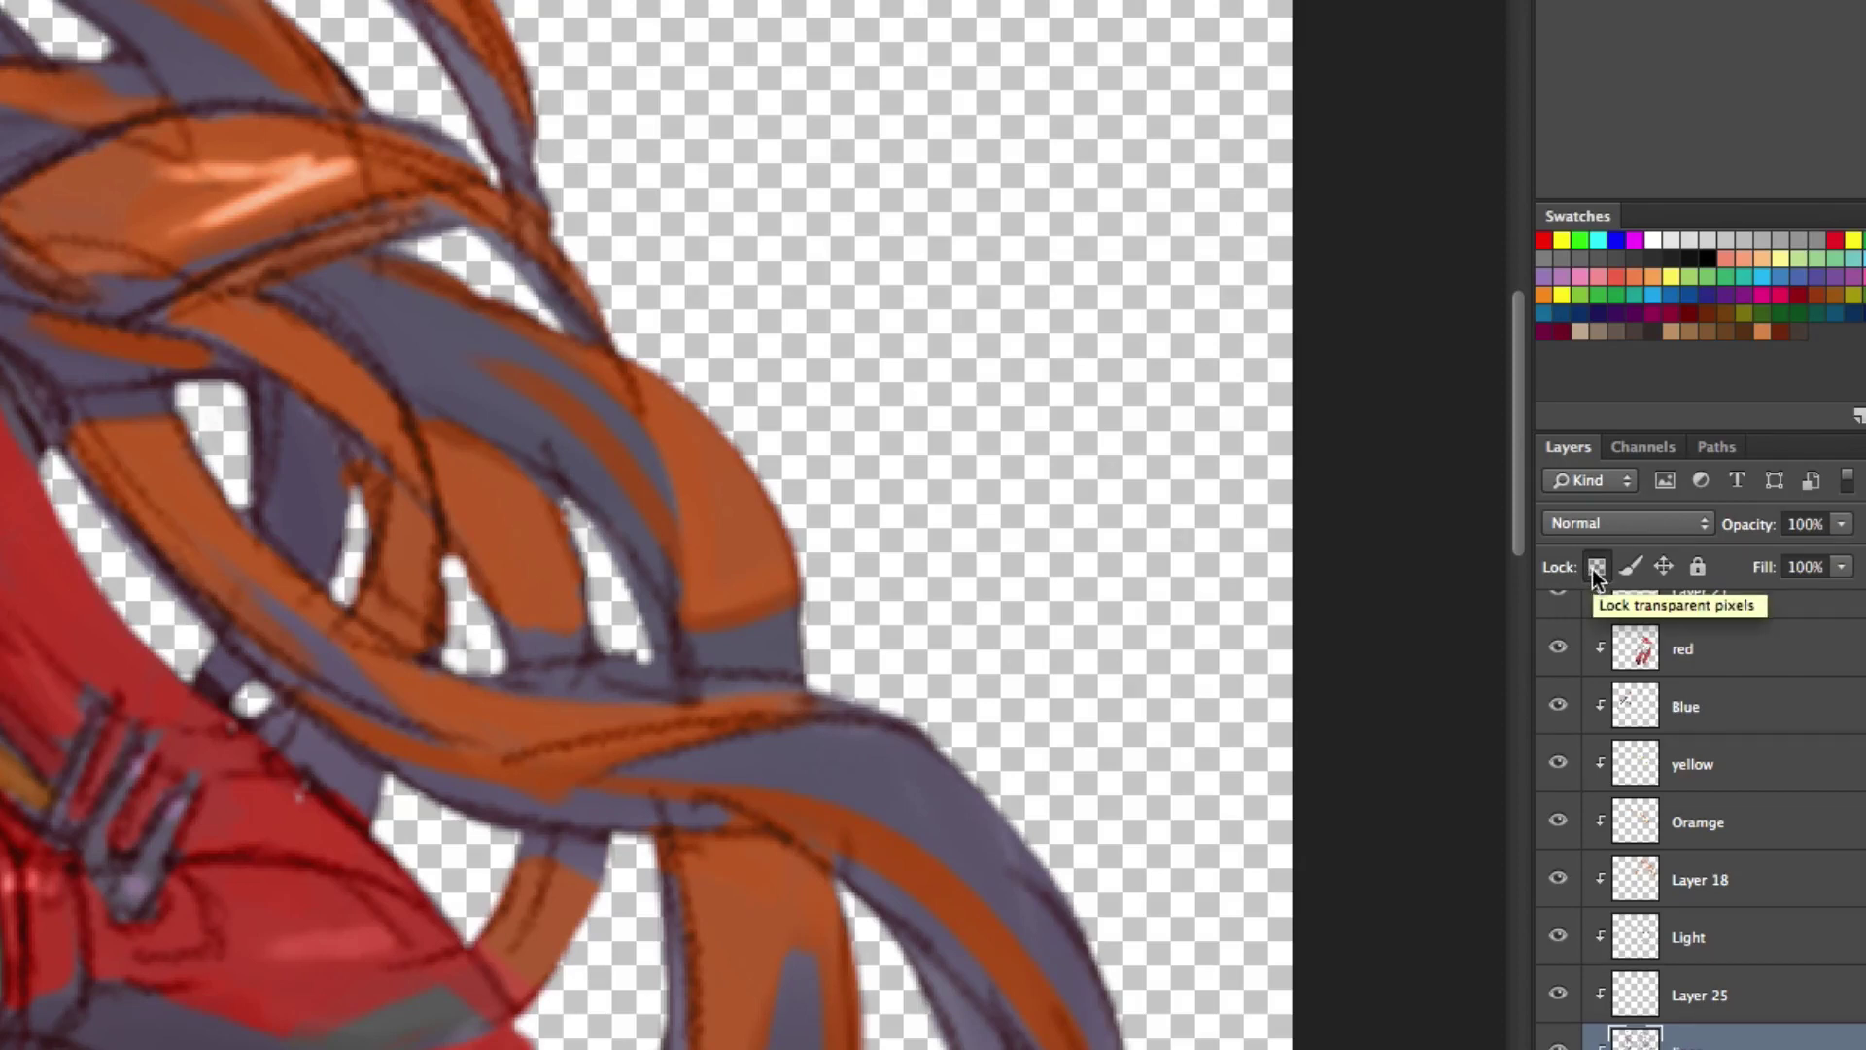
alt+click(497, 723)
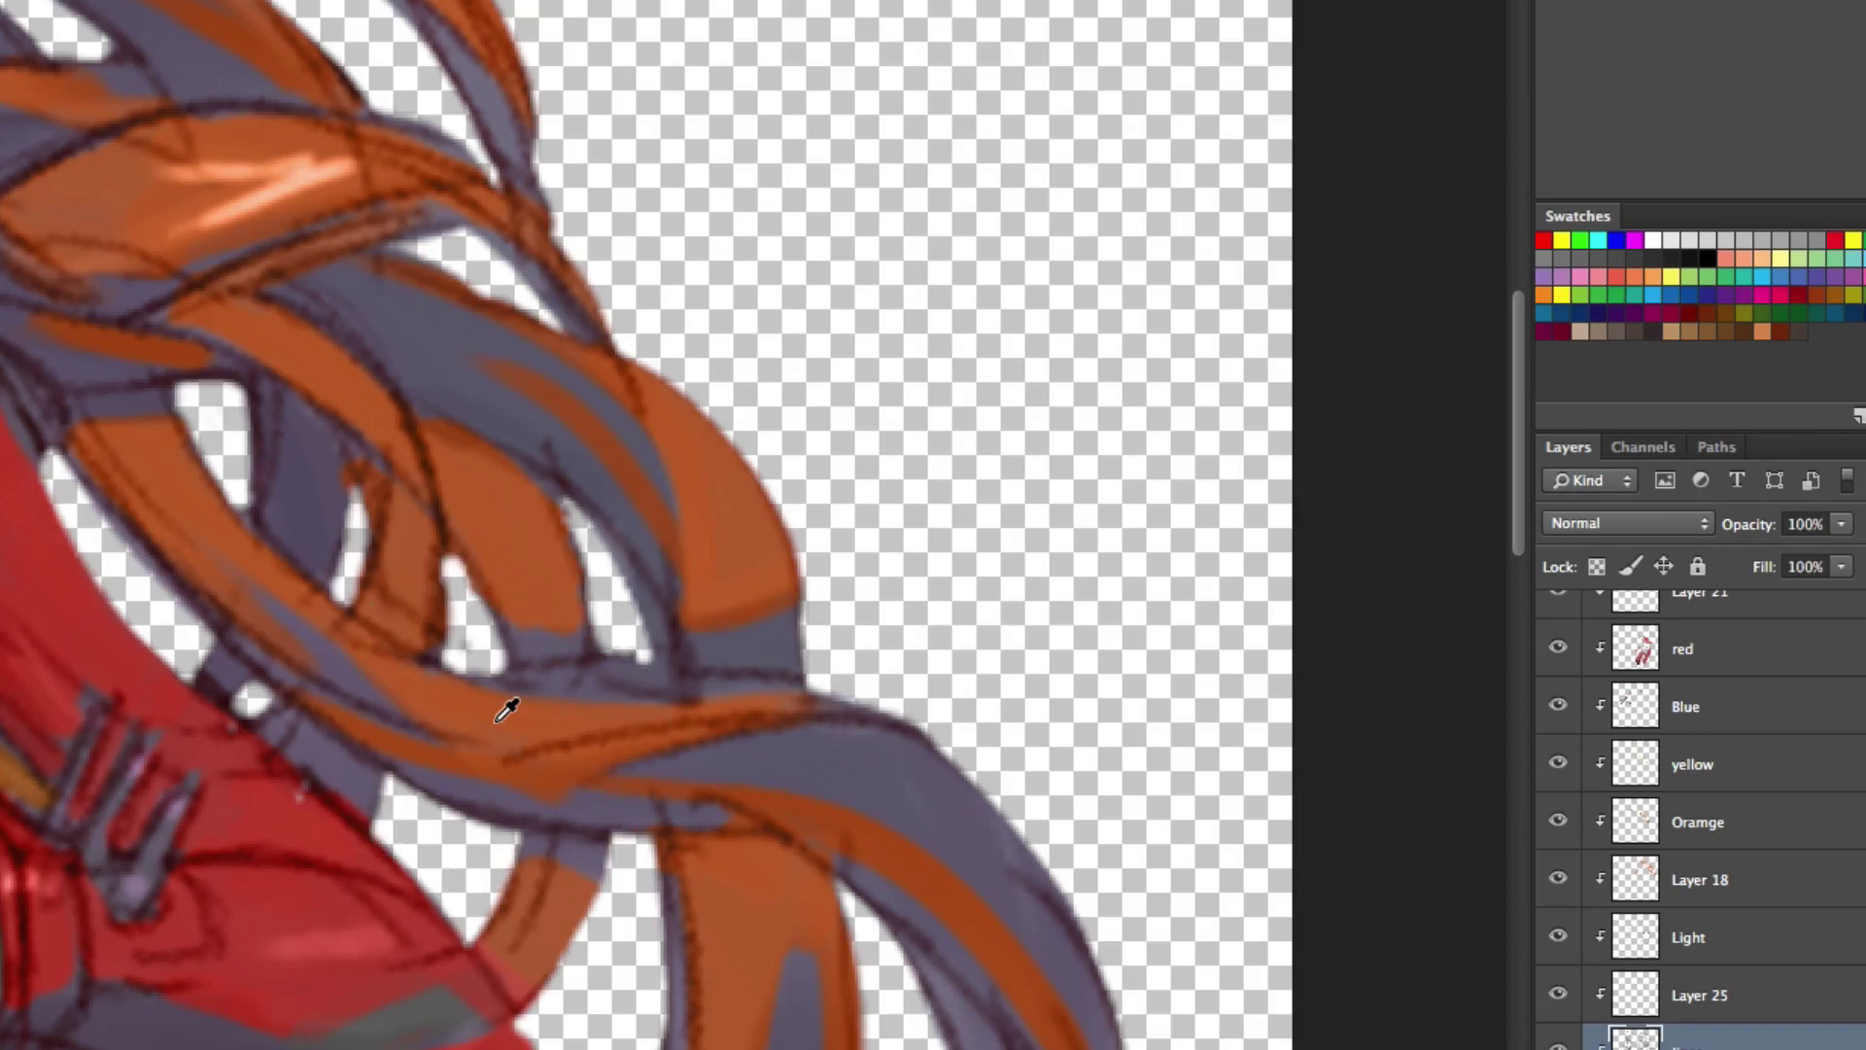
mouse_move(499, 727)
mouse_down()
mouse_move(512, 755)
mouse_move(534, 747)
mouse_up()
key(slash)
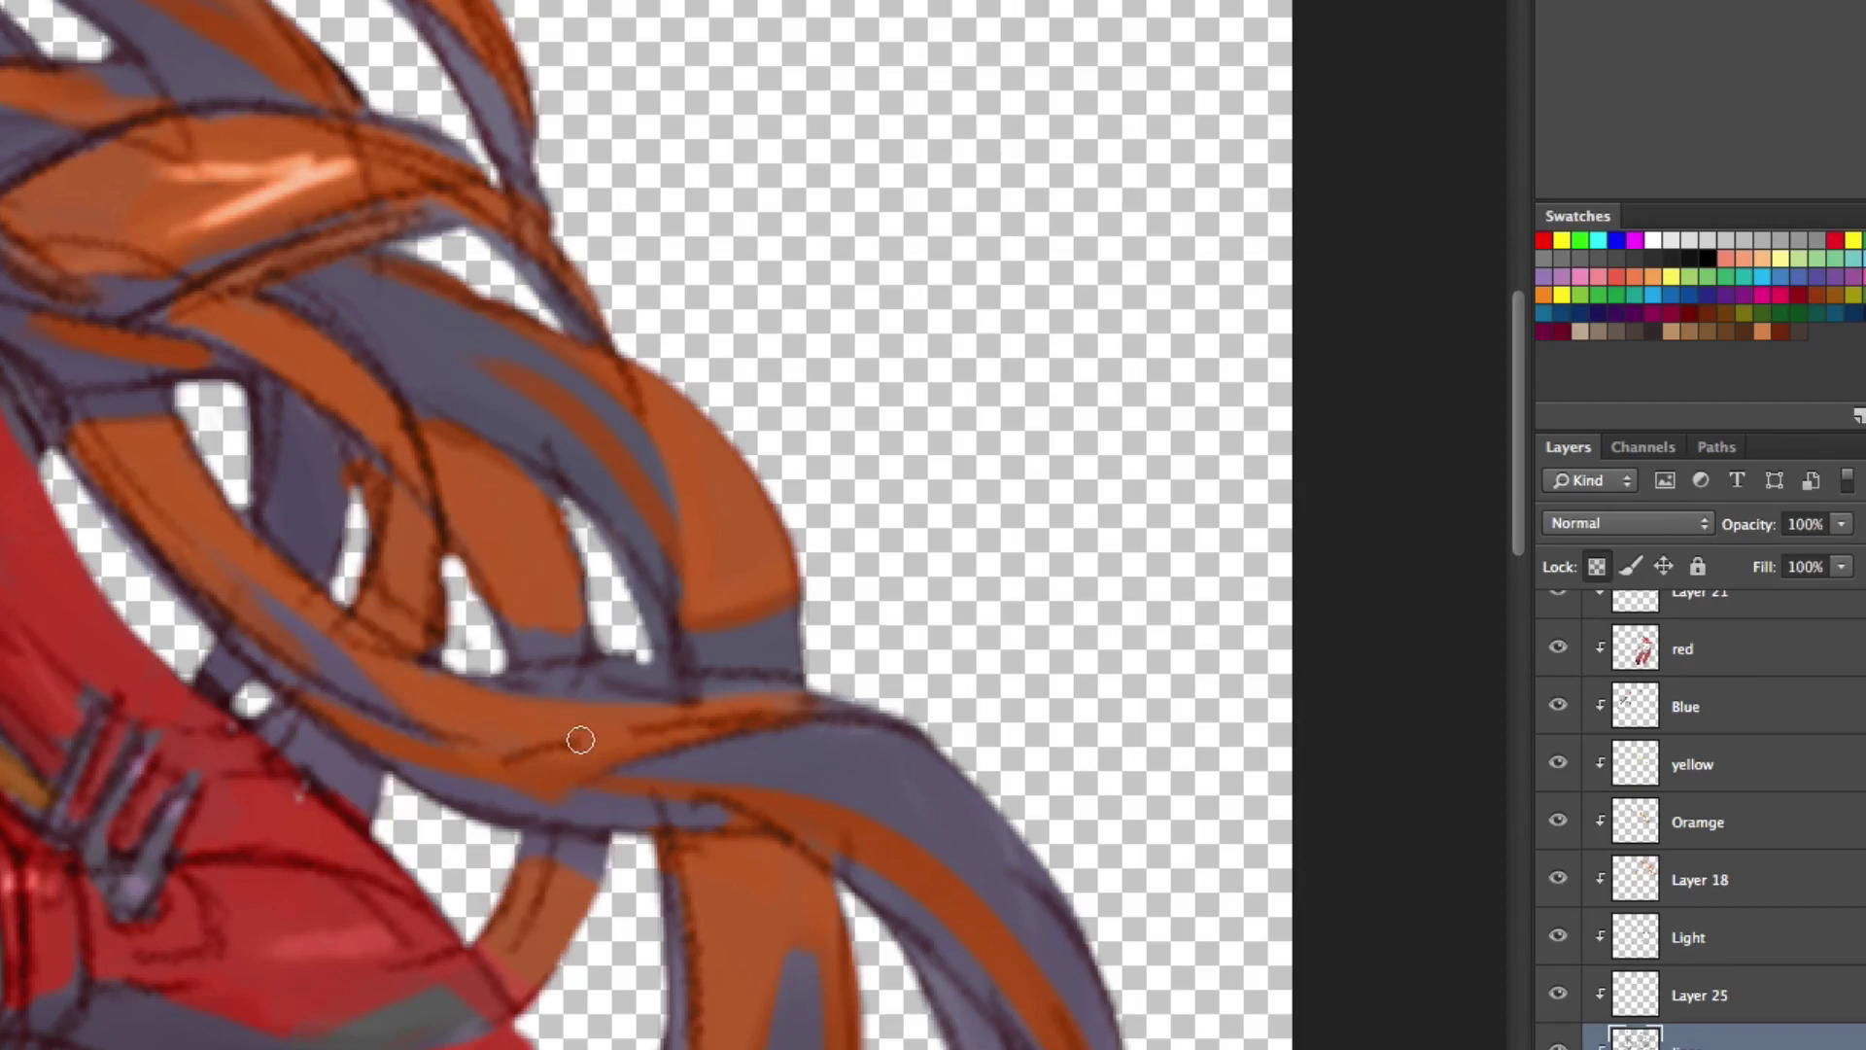
Try painting over the line across the orange strand on the locked lines layer, and undo the strokes.
drag(581, 740, 512, 752)
mouse_move(668, 707)
mouse_down()
mouse_move(650, 752)
mouse_move(735, 719)
mouse_up()
key(super+z)
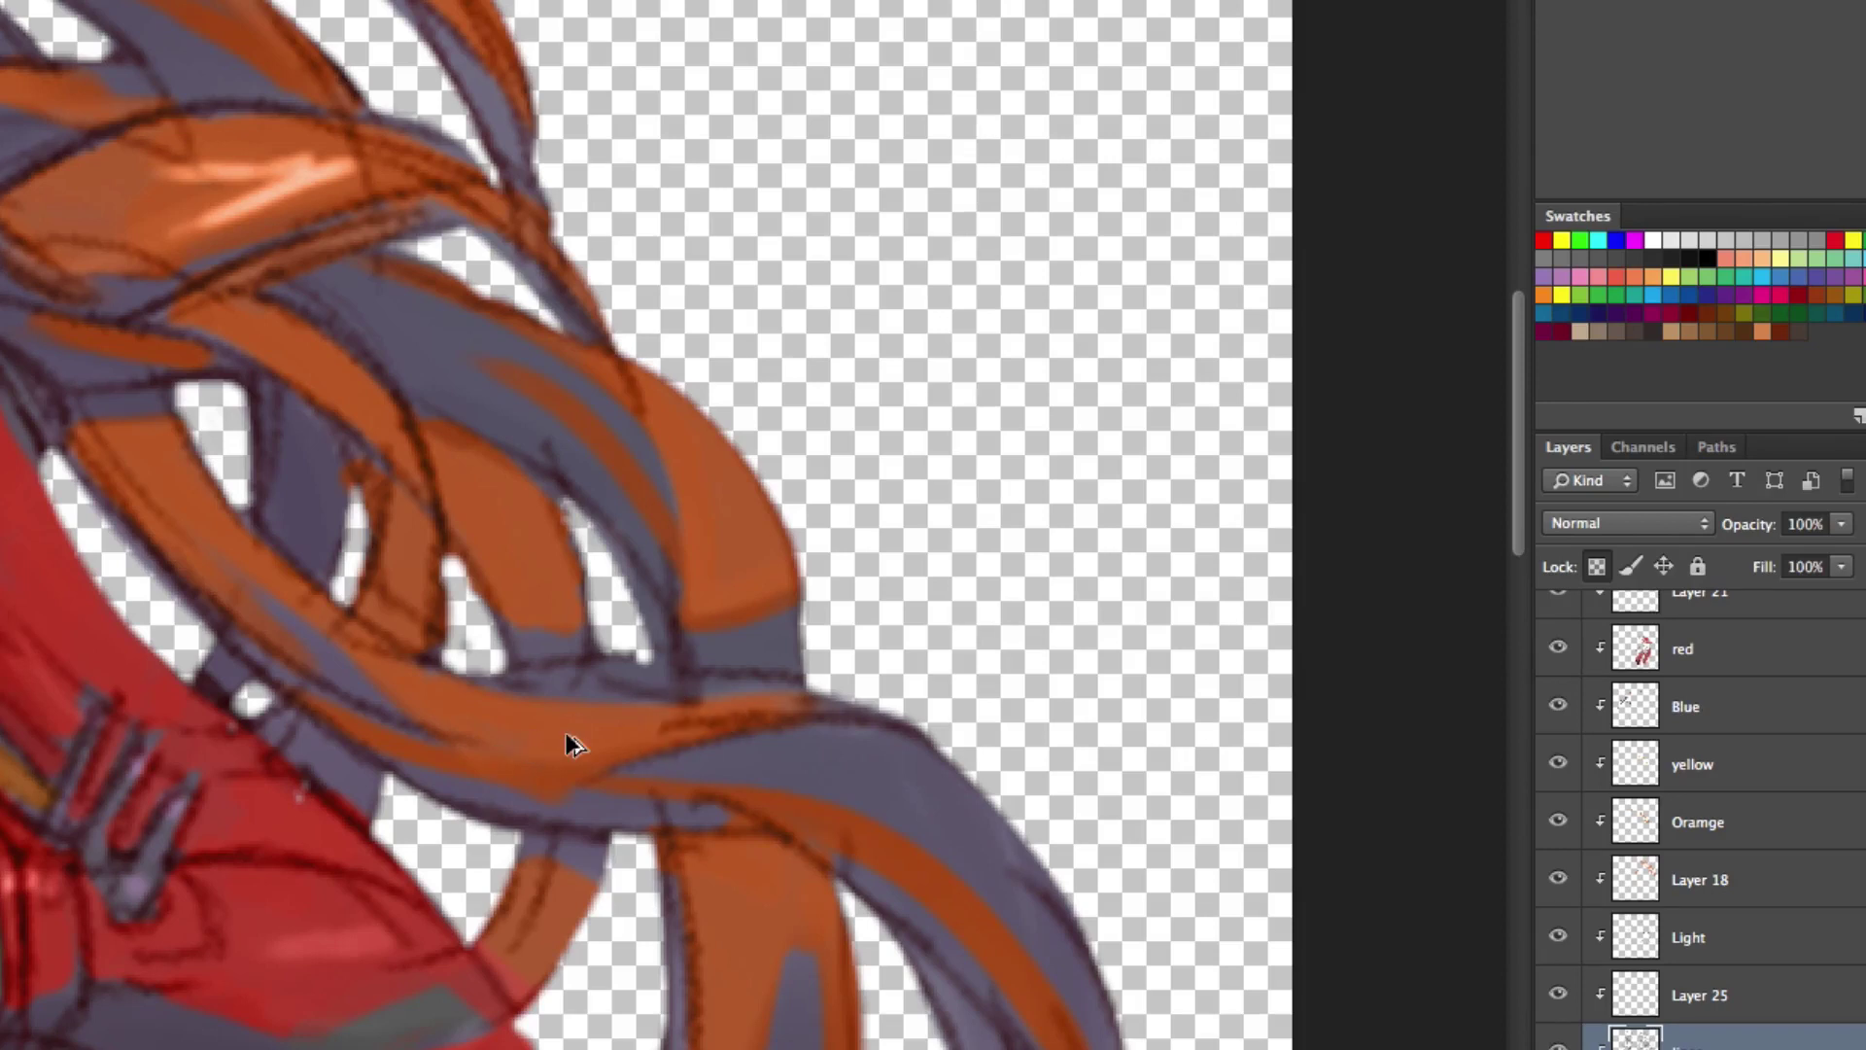
super+click(530, 667)
super+click(530, 667)
key(b)
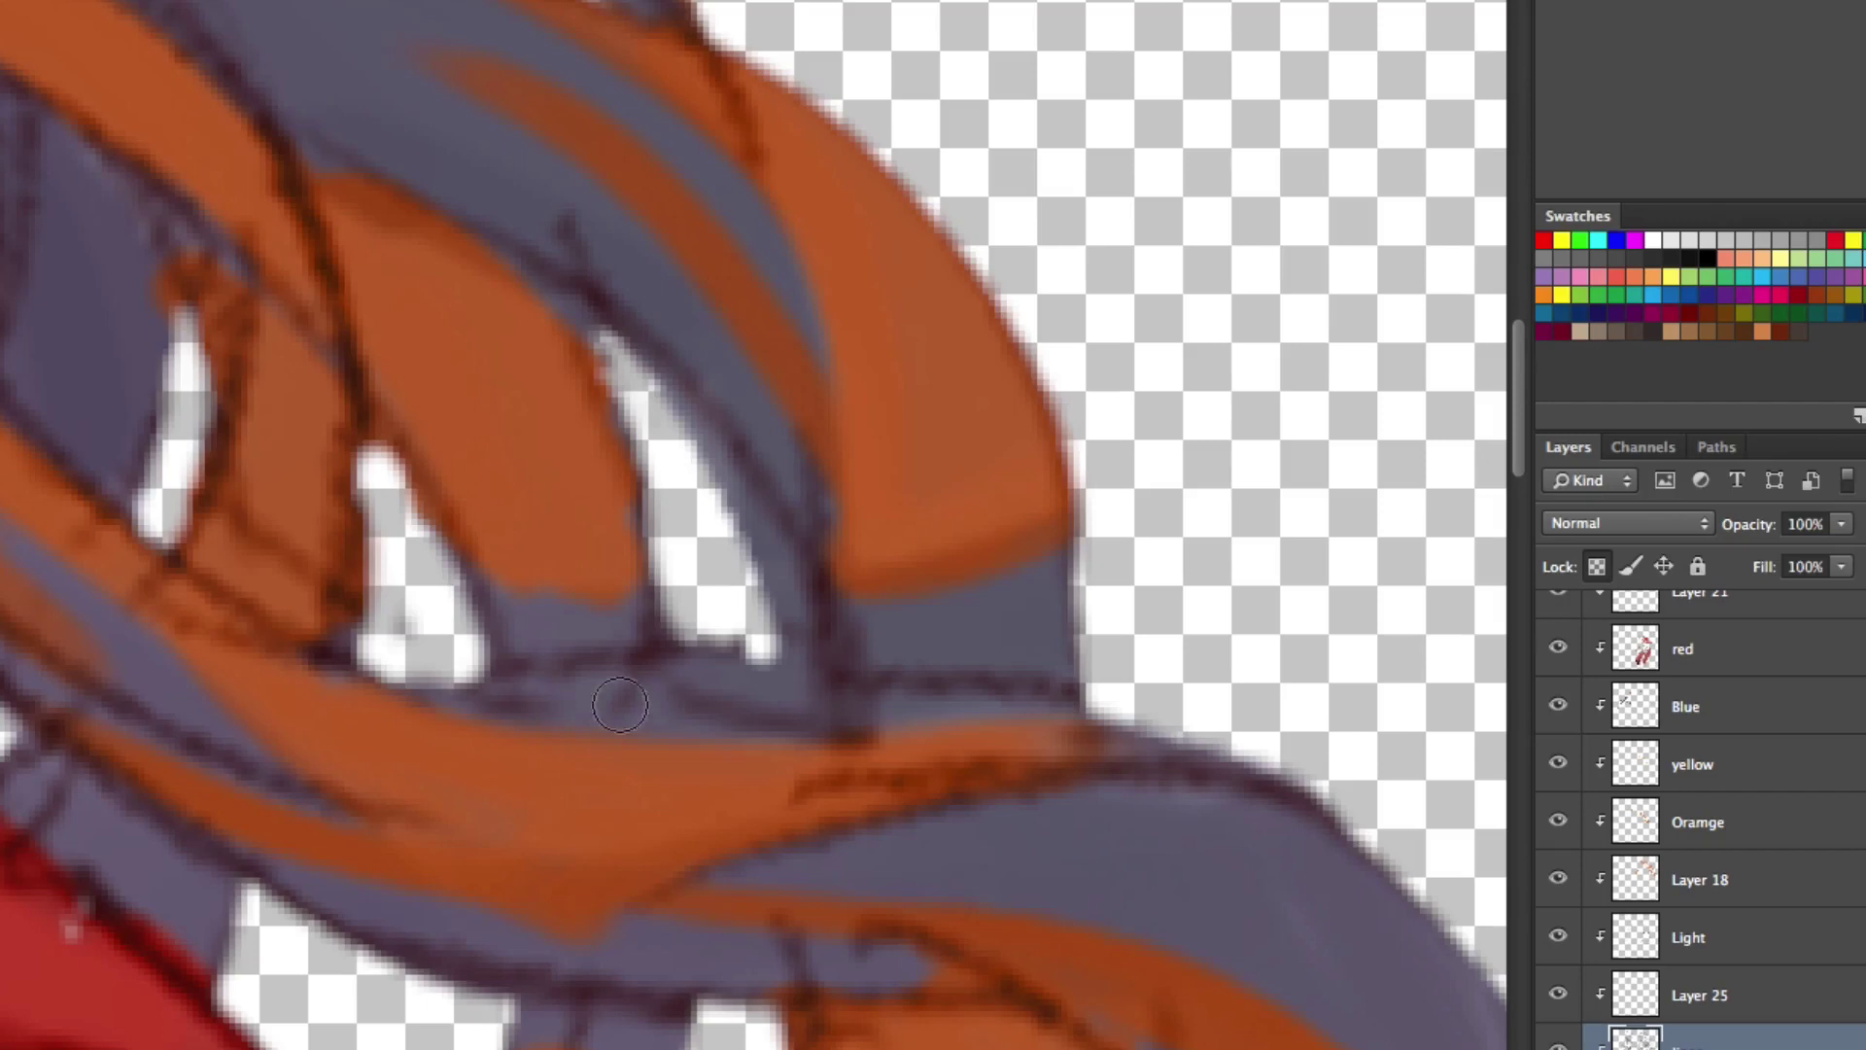
click(1595, 569)
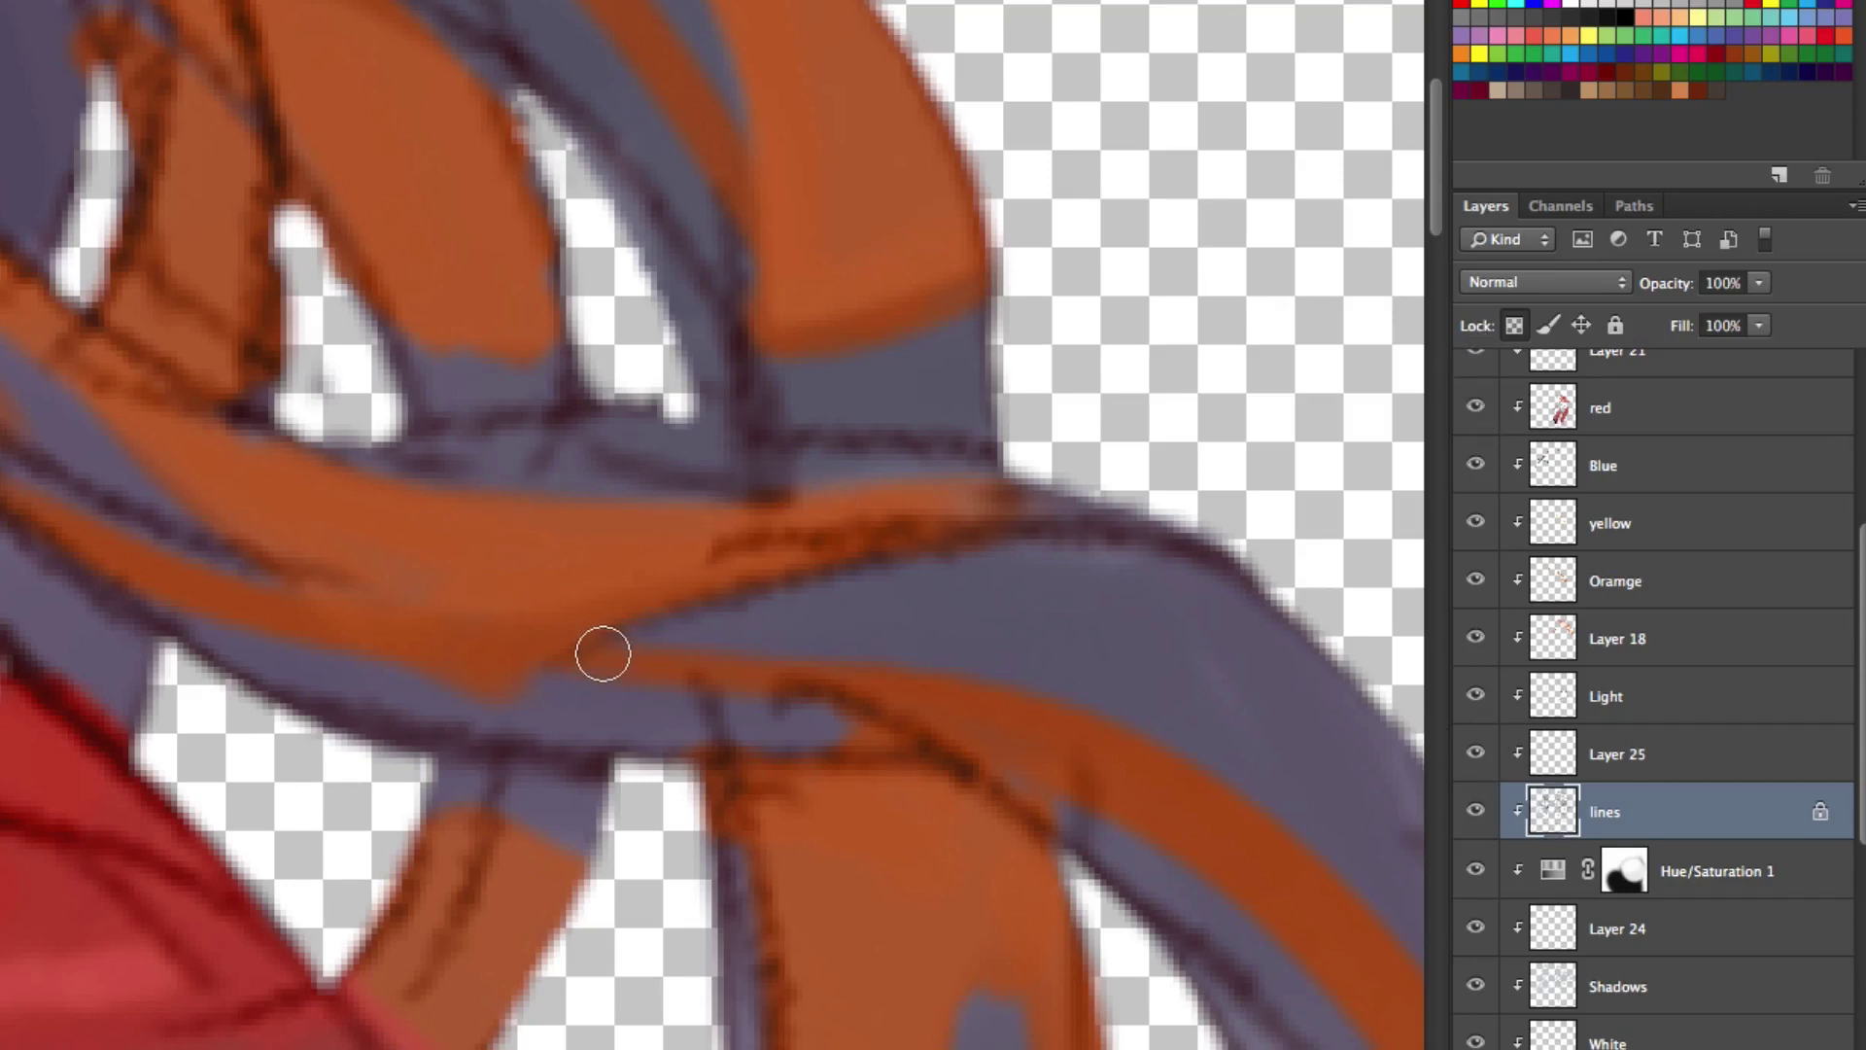
key(alt+super+z)
key(alt+super+z)
key(alt+super+z)
key(alt+super+z)
key(alt+super+z)
key(alt+super+z)
Reselect the lines layer and paint the sampled orange over the inner end of the orange strand's line.
click(1584, 826)
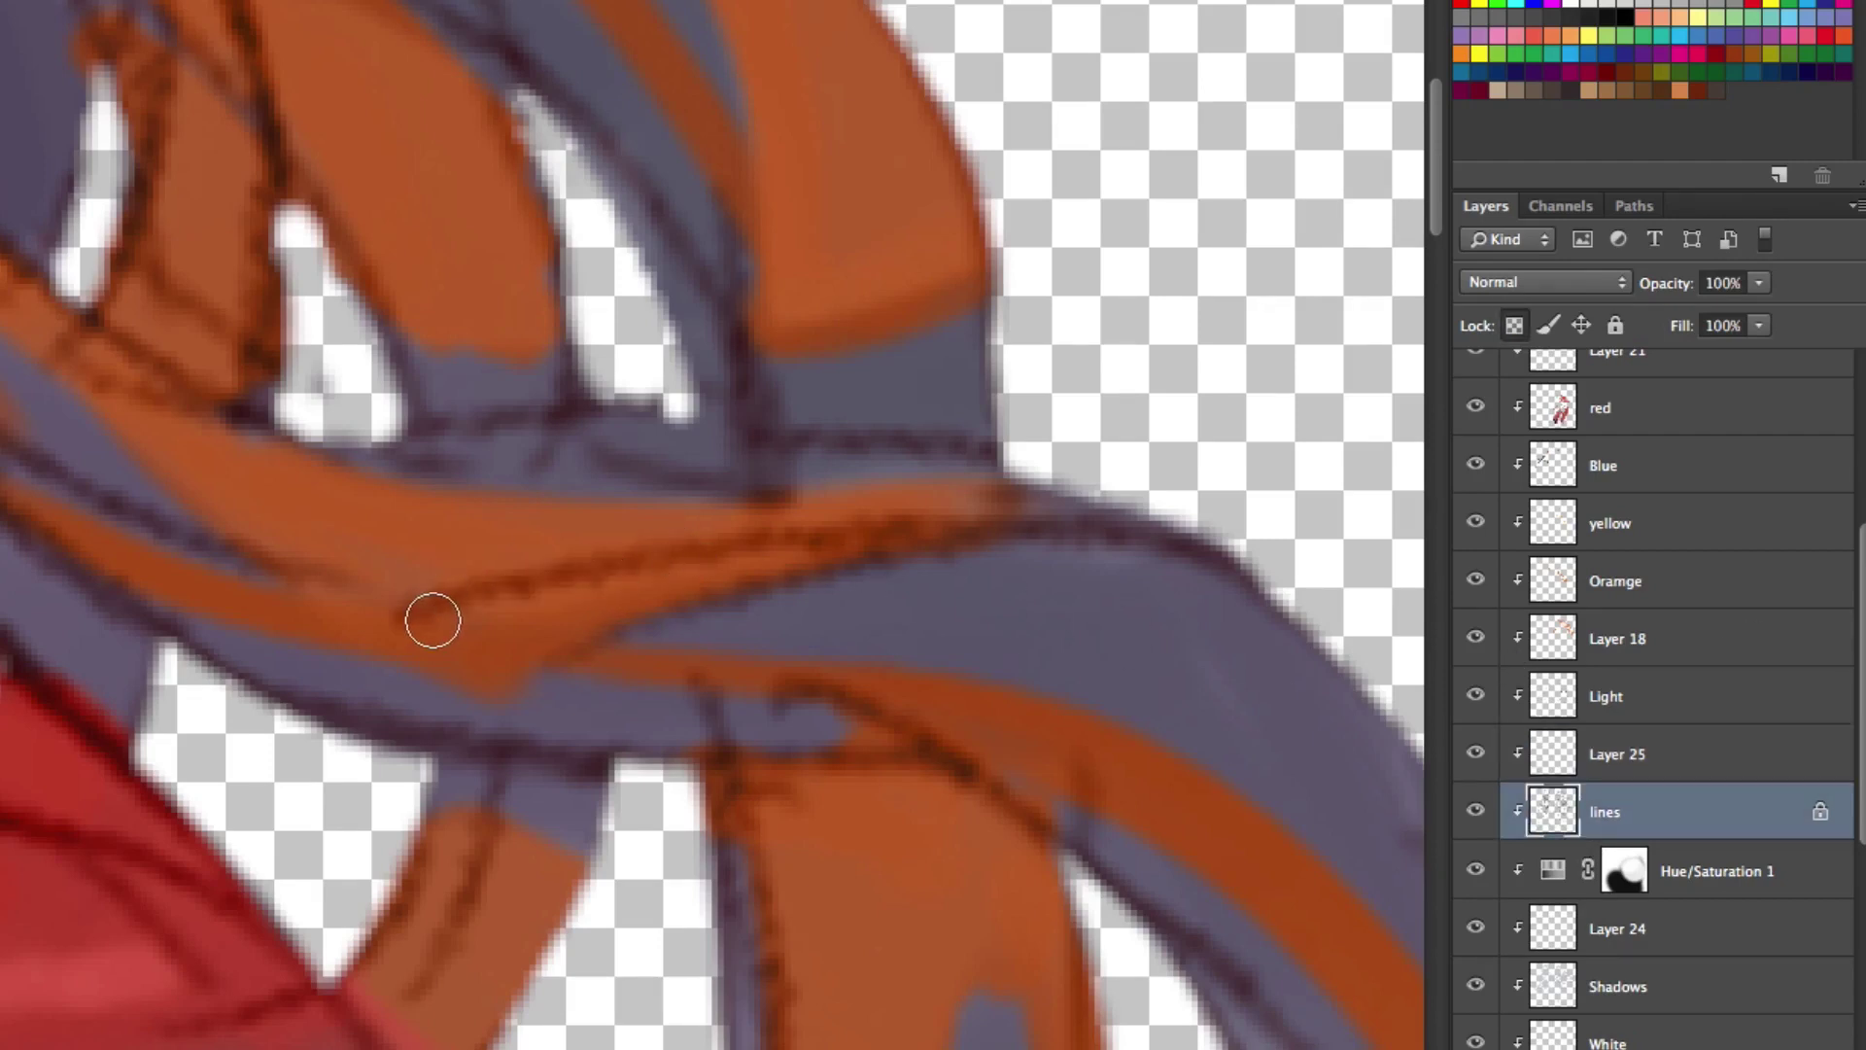
drag(450, 593, 428, 602)
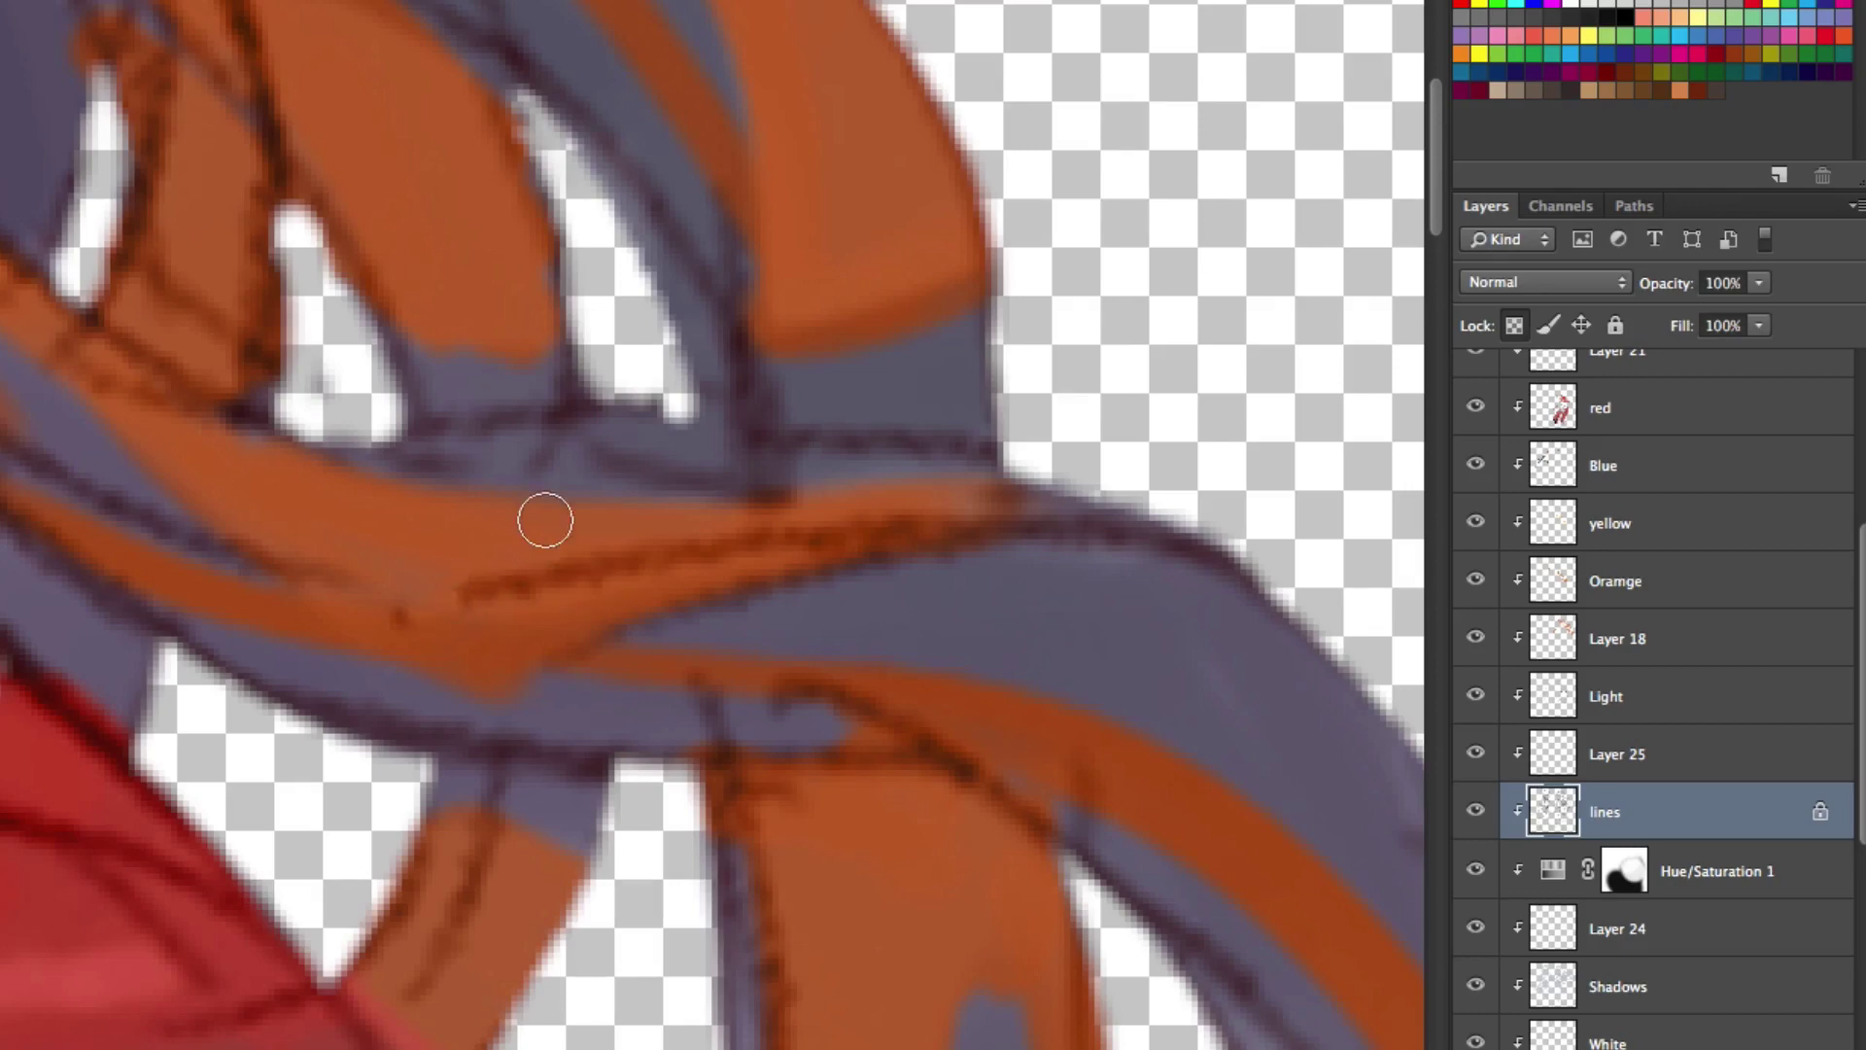
key(ctrl+z)
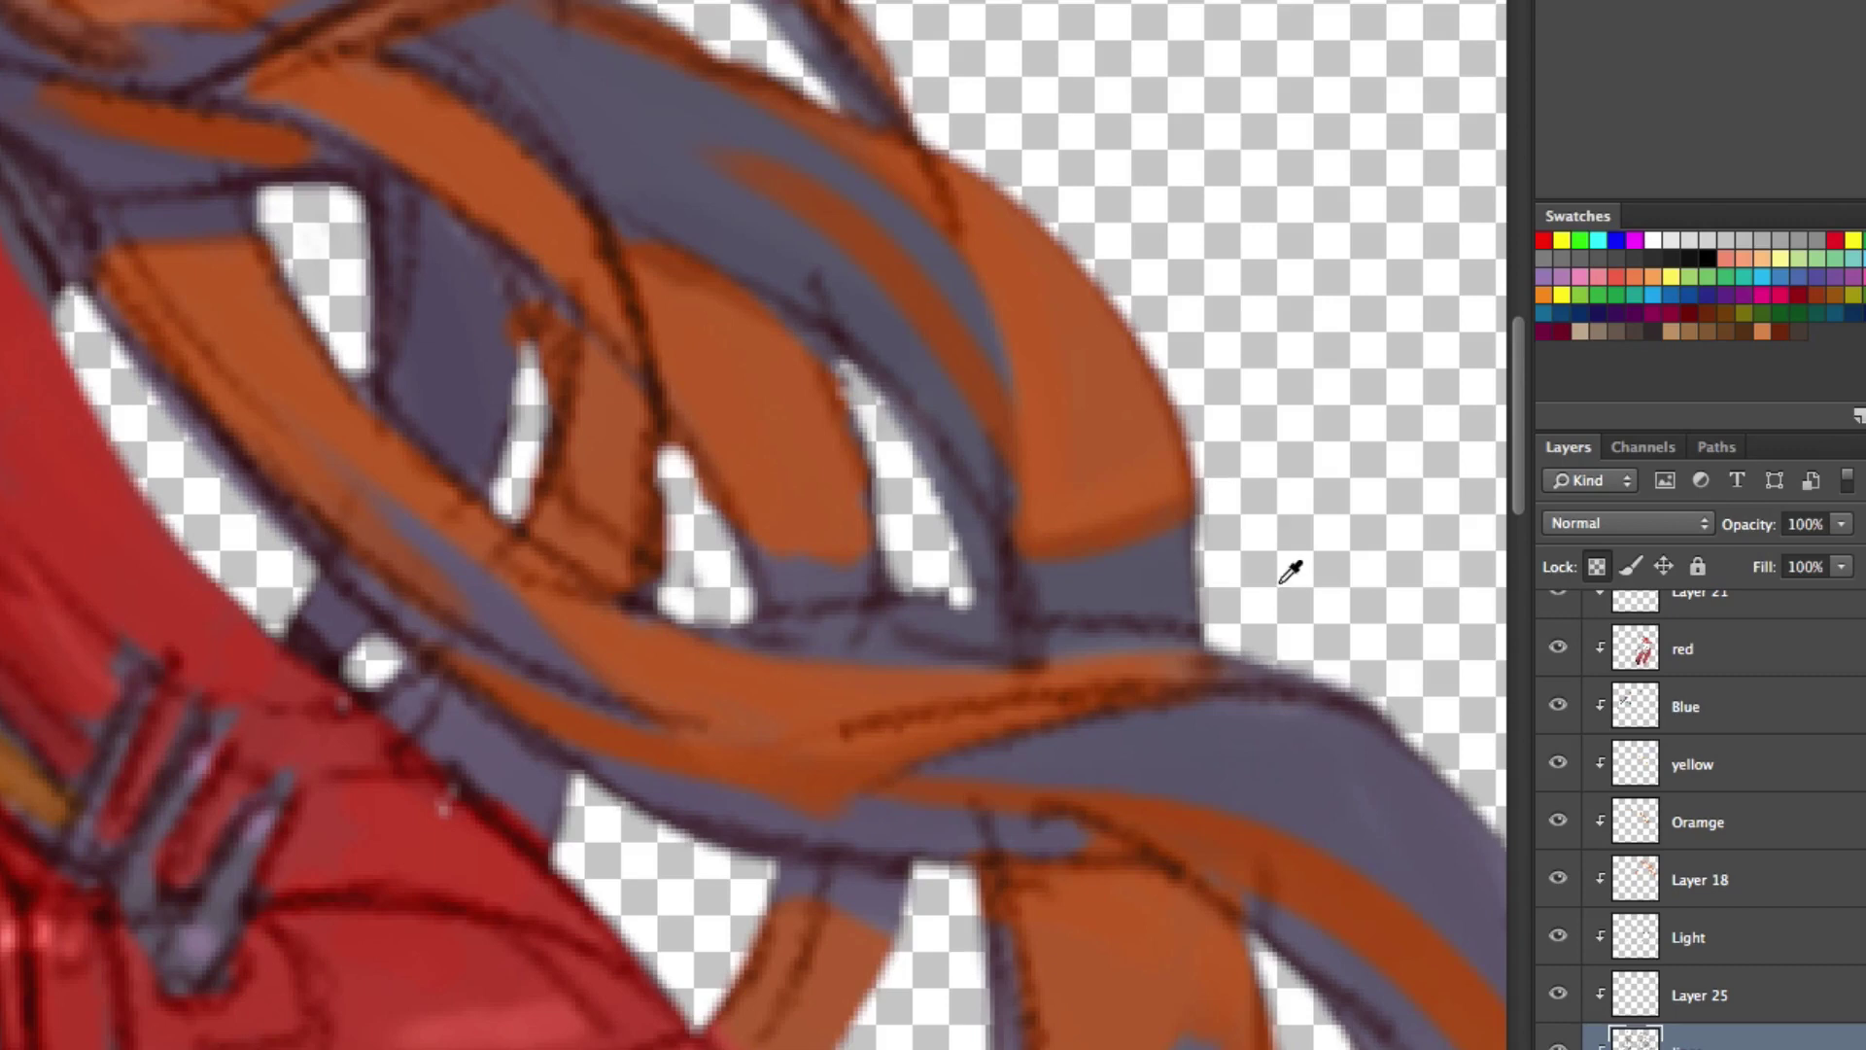
drag(748, 870, 828, 668)
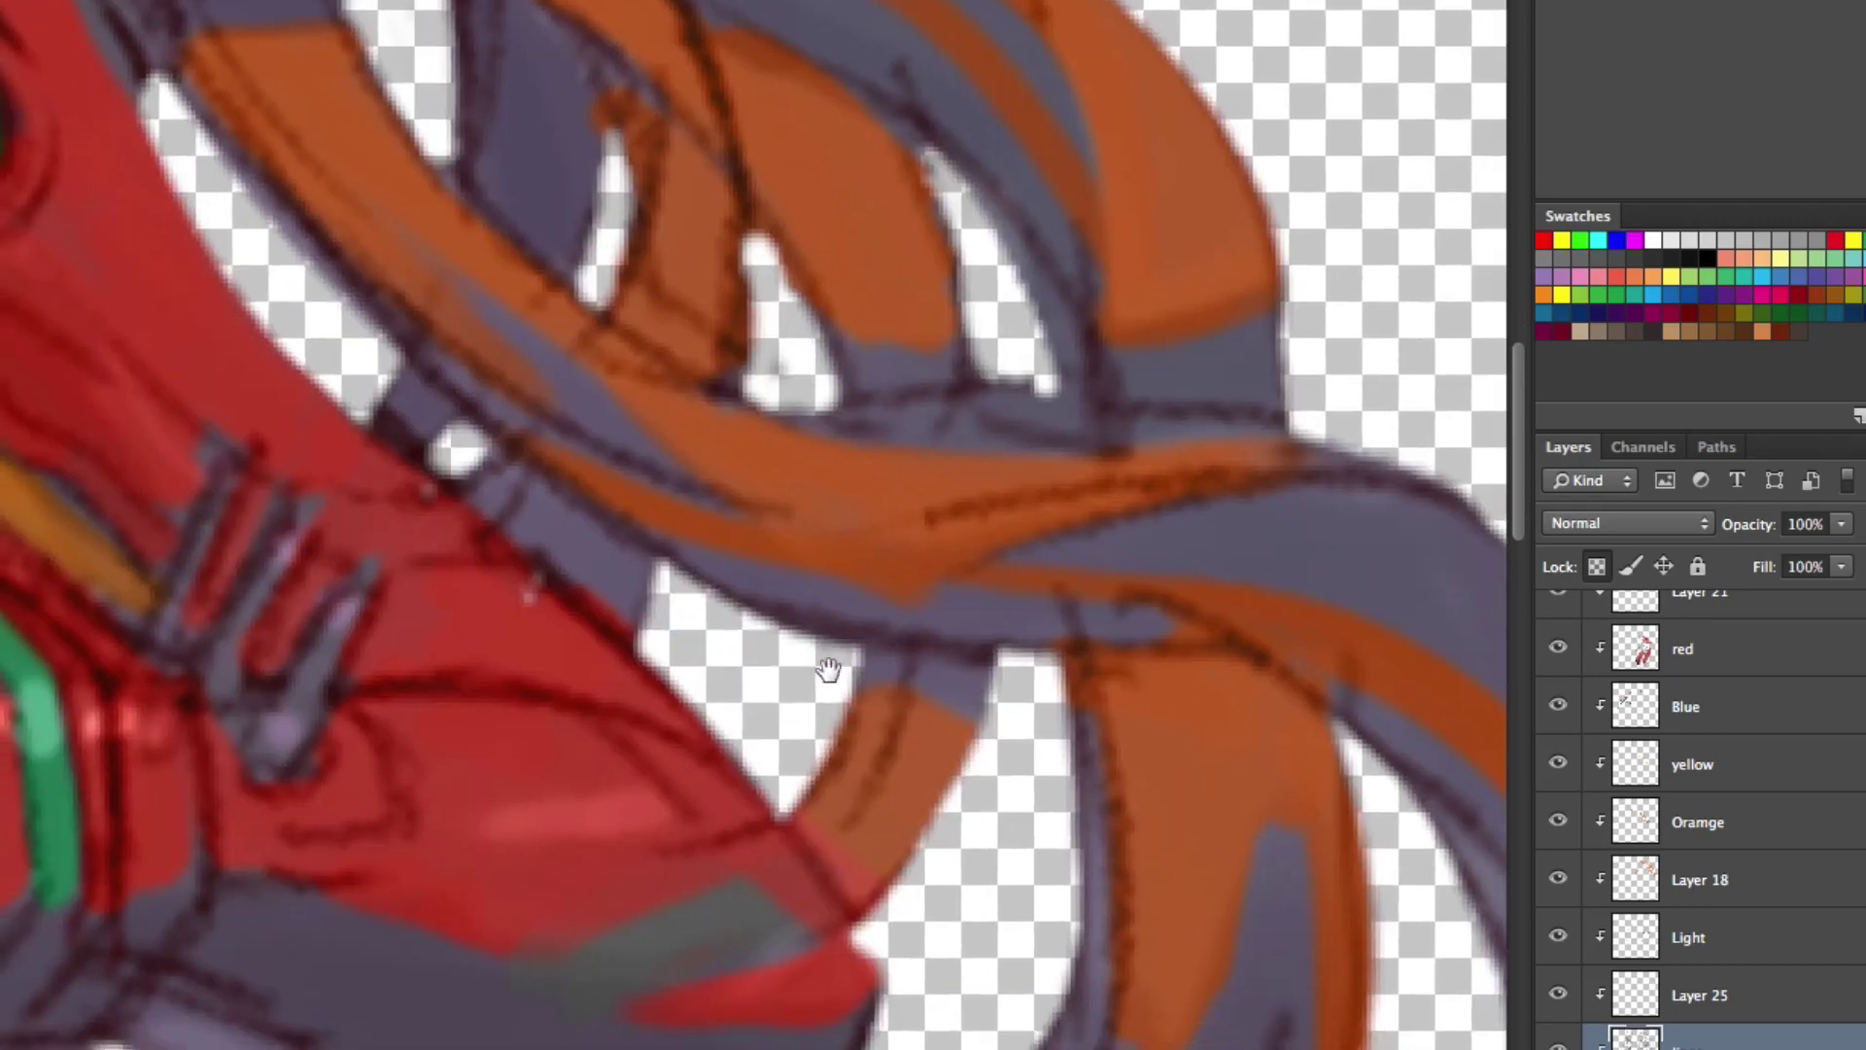
alt+click(828, 669)
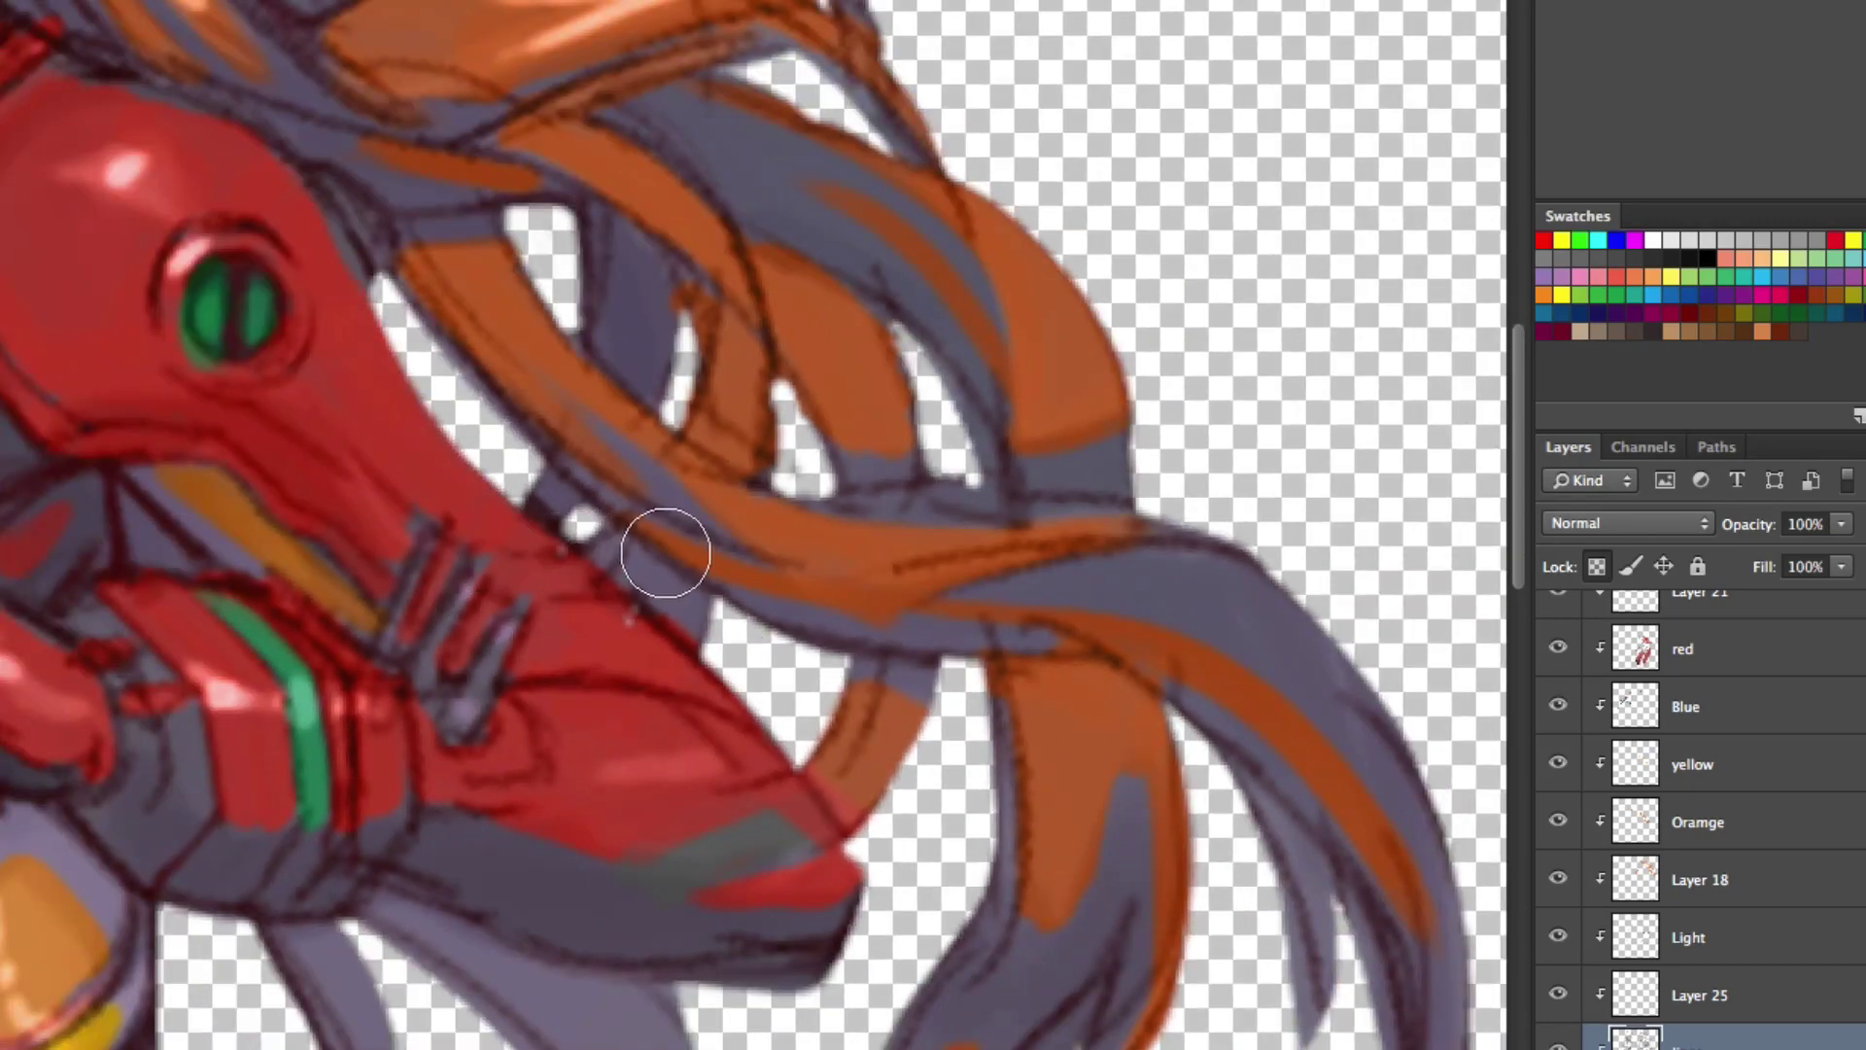
Try recolouring the line art across the red-suited figure's torso and hair white with a much larger brush.
key(bracketright)
key(bracketright)
key(bracketright)
key(bracketright)
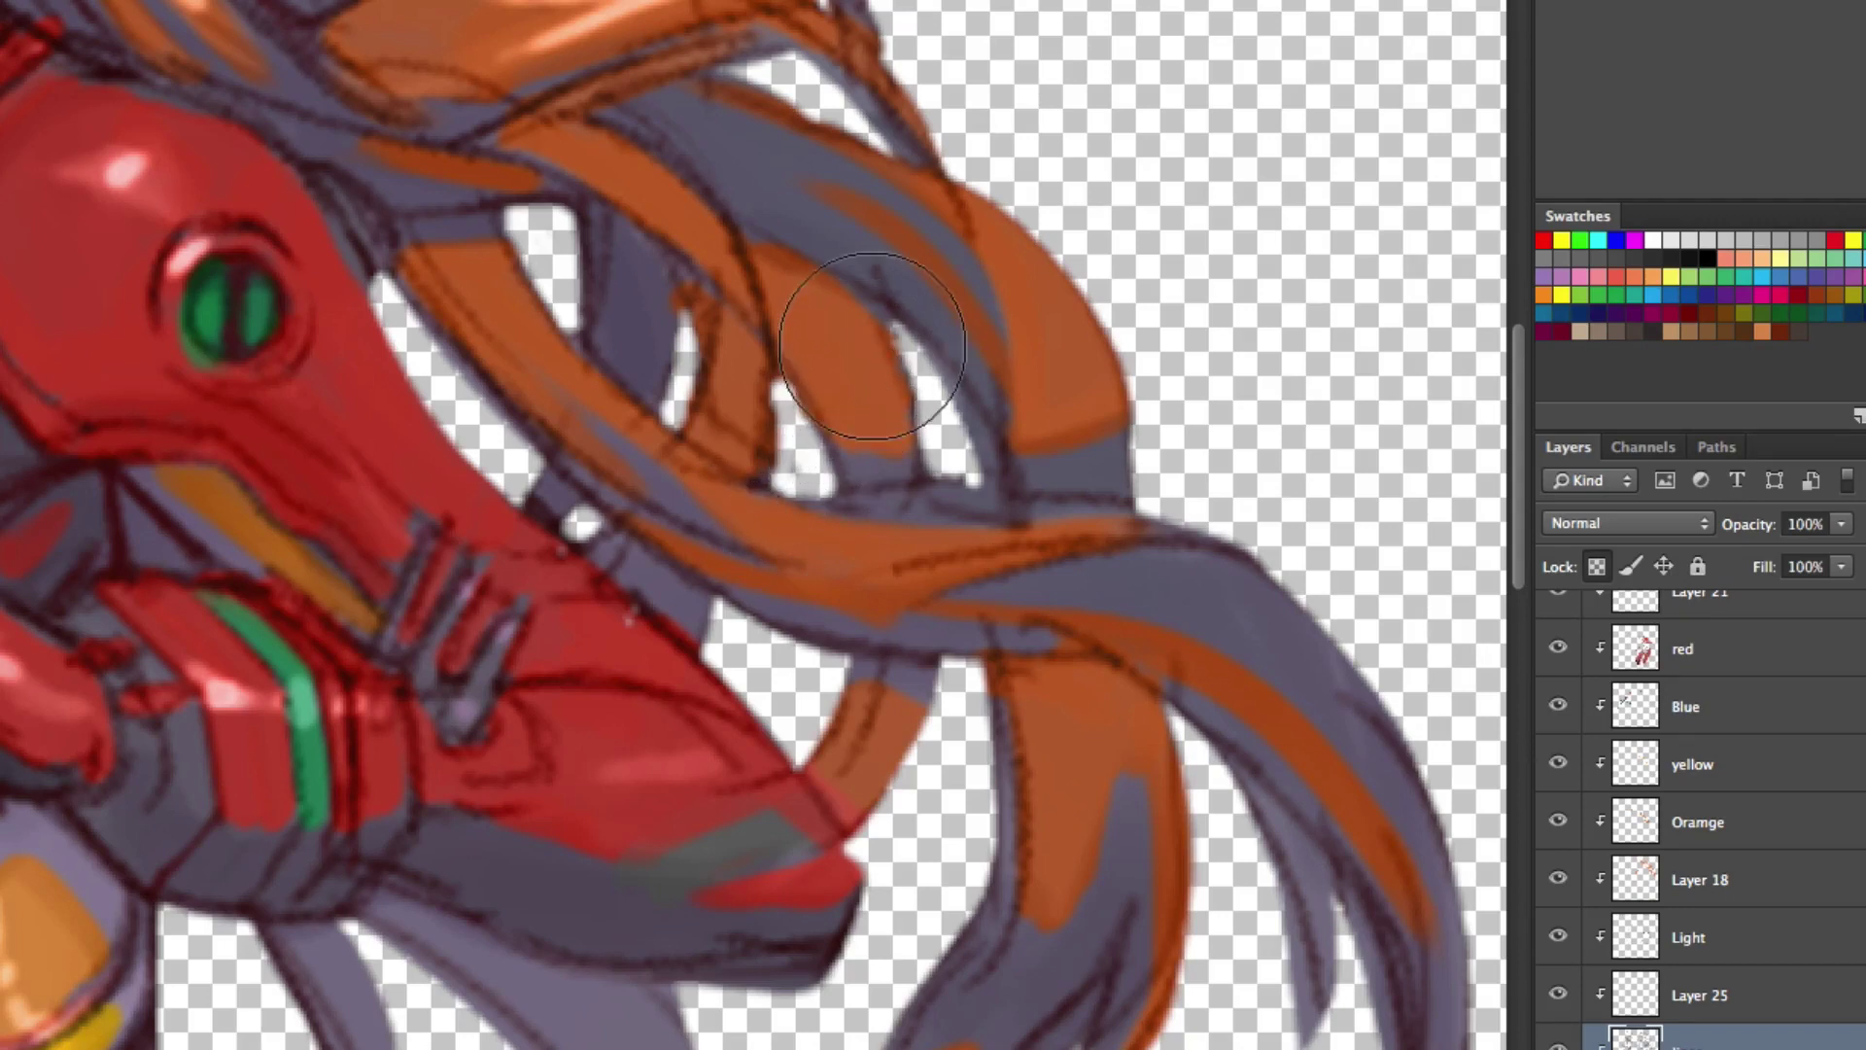
mouse_move(871, 345)
mouse_down()
mouse_move(949, 283)
mouse_move(642, 408)
mouse_move(1029, 575)
mouse_move(555, 747)
mouse_move(104, 458)
mouse_move(125, 312)
mouse_move(2, 164)
mouse_move(214, 583)
mouse_move(1149, 587)
mouse_move(291, 1045)
mouse_move(0, 797)
mouse_up()
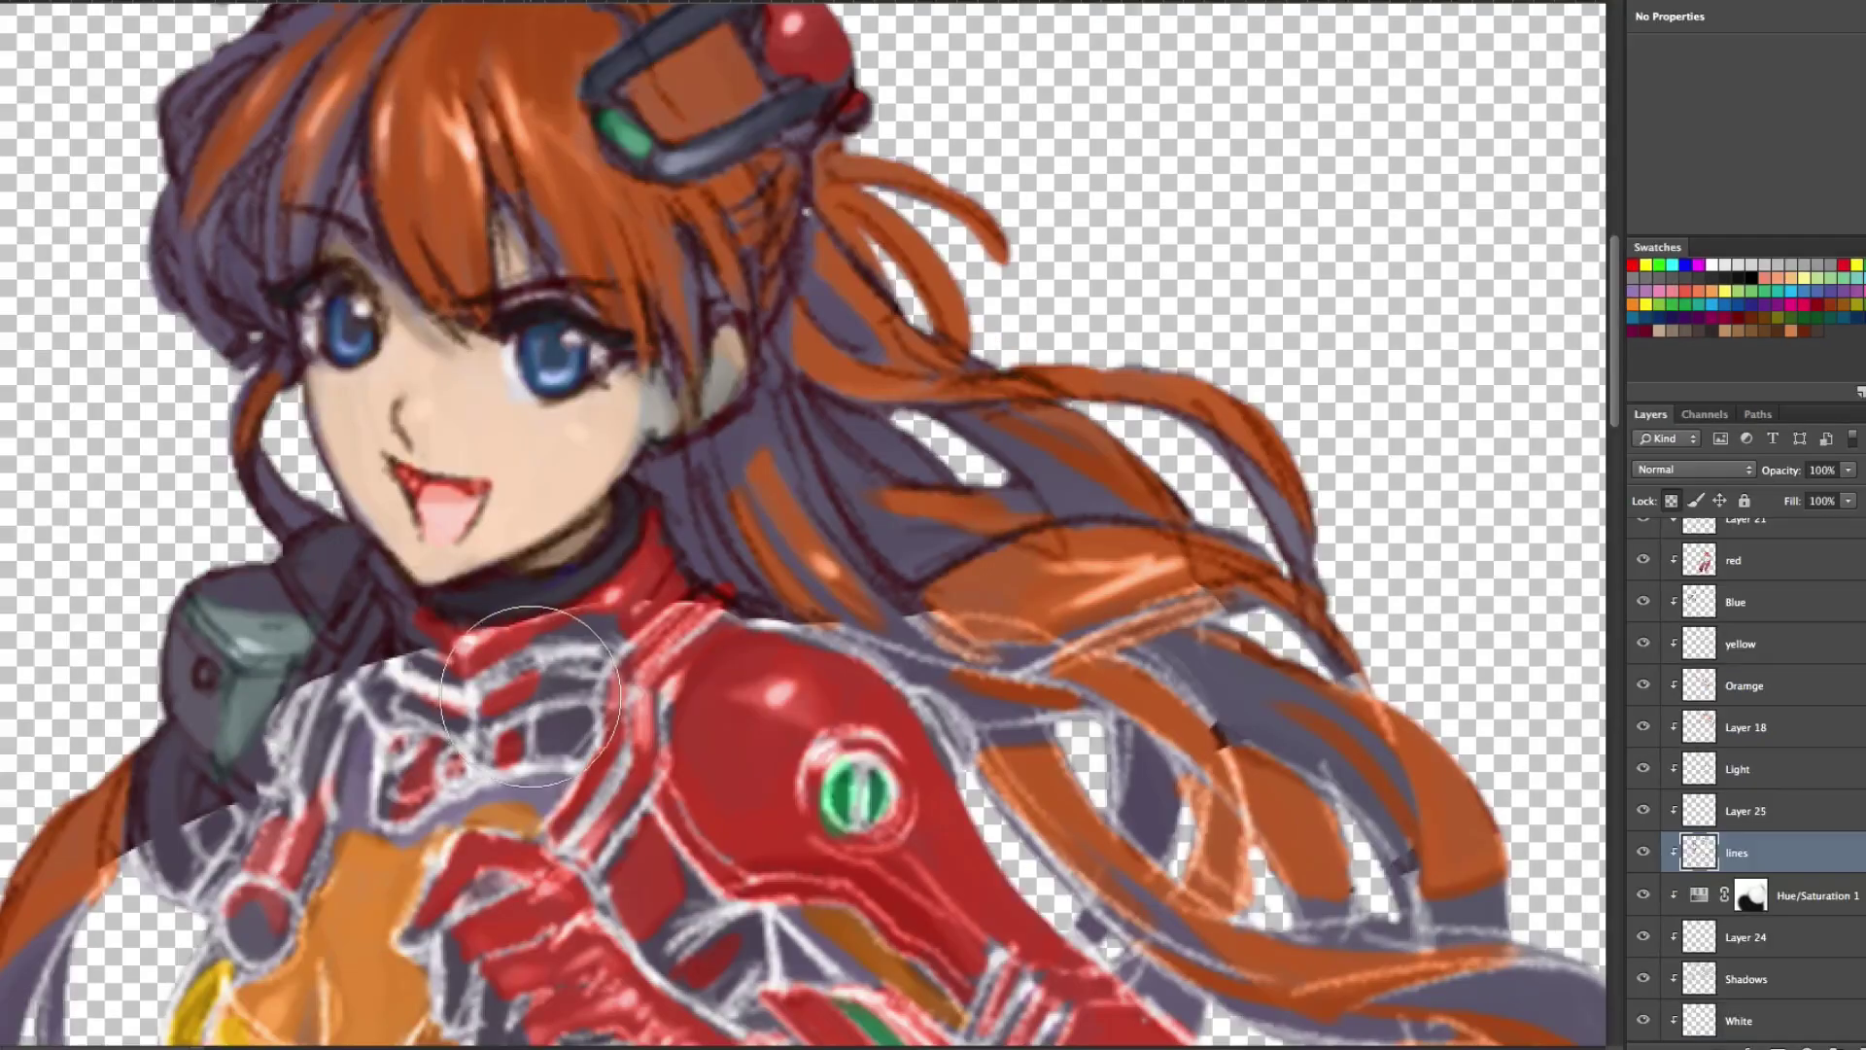
mouse_move(536, 700)
mouse_down()
mouse_move(262, 700)
mouse_move(653, 512)
mouse_move(248, 633)
mouse_move(680, 393)
mouse_move(691, 481)
mouse_move(249, 733)
mouse_move(629, 458)
mouse_move(495, 522)
mouse_move(706, 174)
mouse_move(557, 180)
mouse_move(646, 249)
mouse_move(325, 445)
mouse_up()
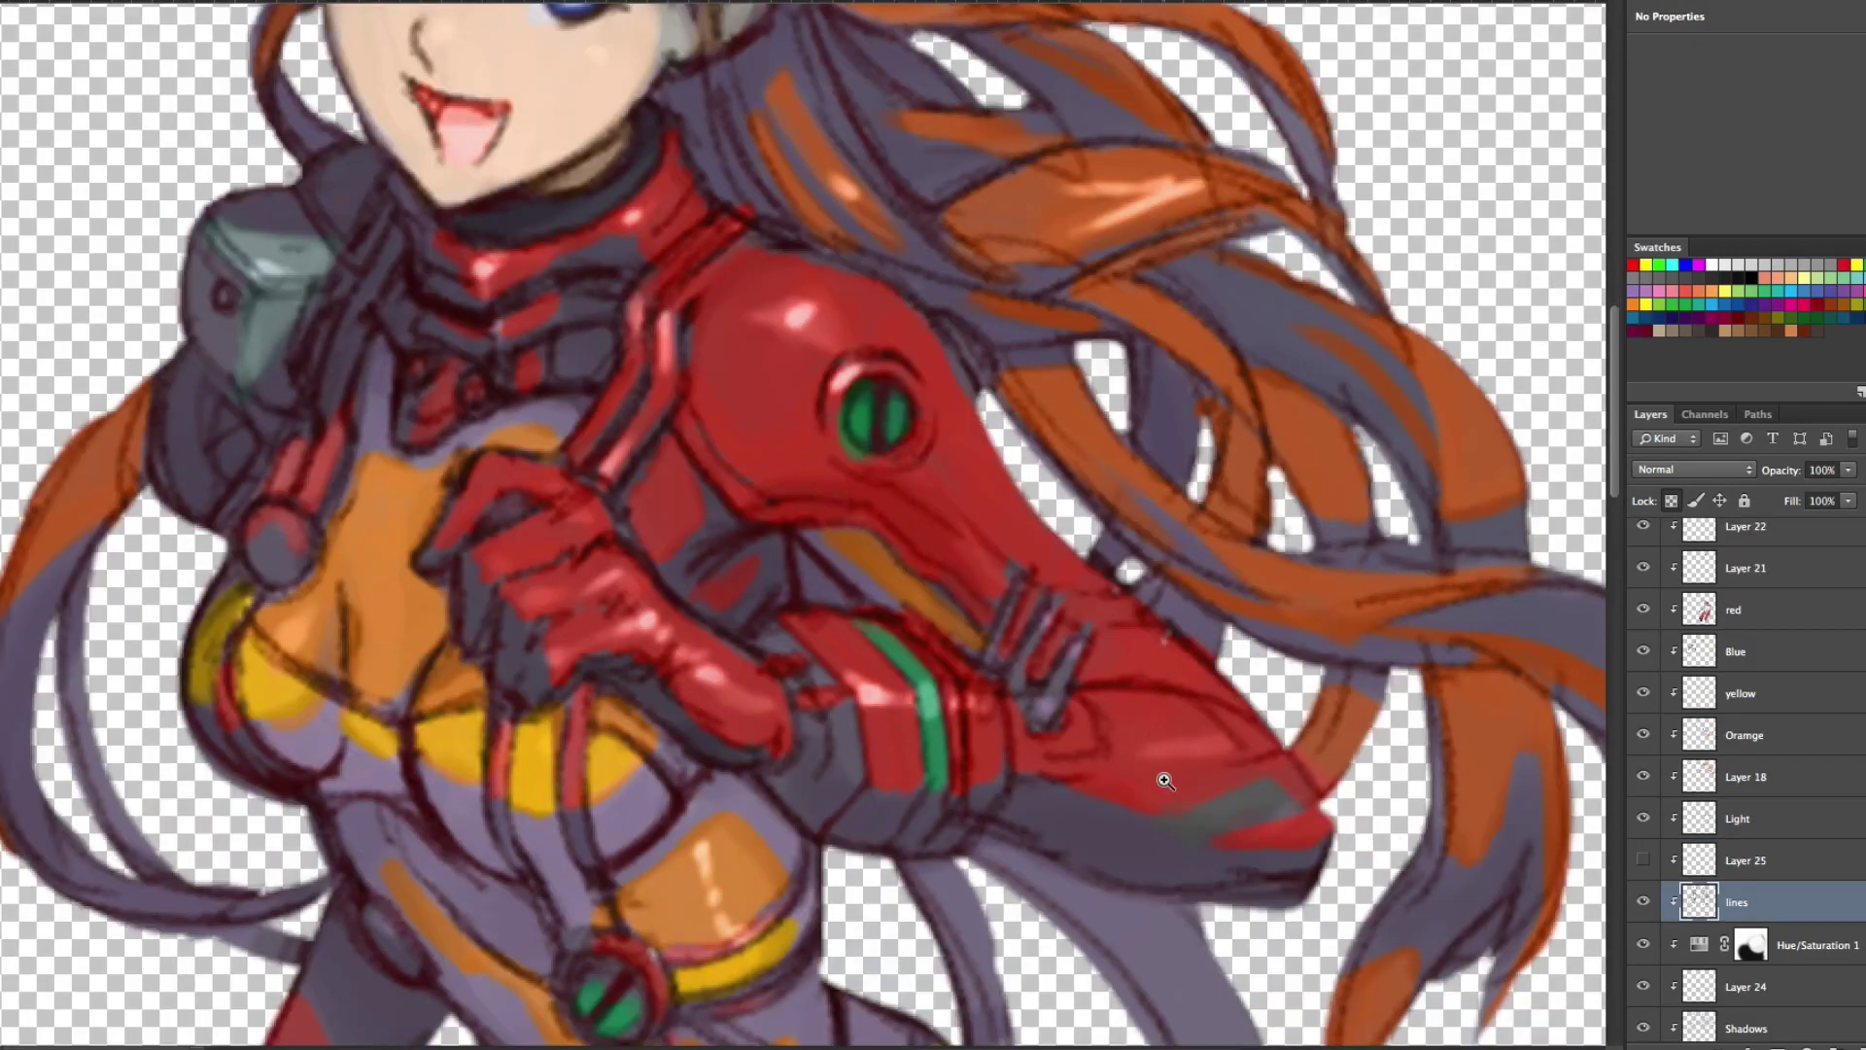
Paint over the lines on the forearm's shaded underside with the dark purple sampled there, using a smaller brush.
click(1164, 780)
drag(1170, 777, 1190, 584)
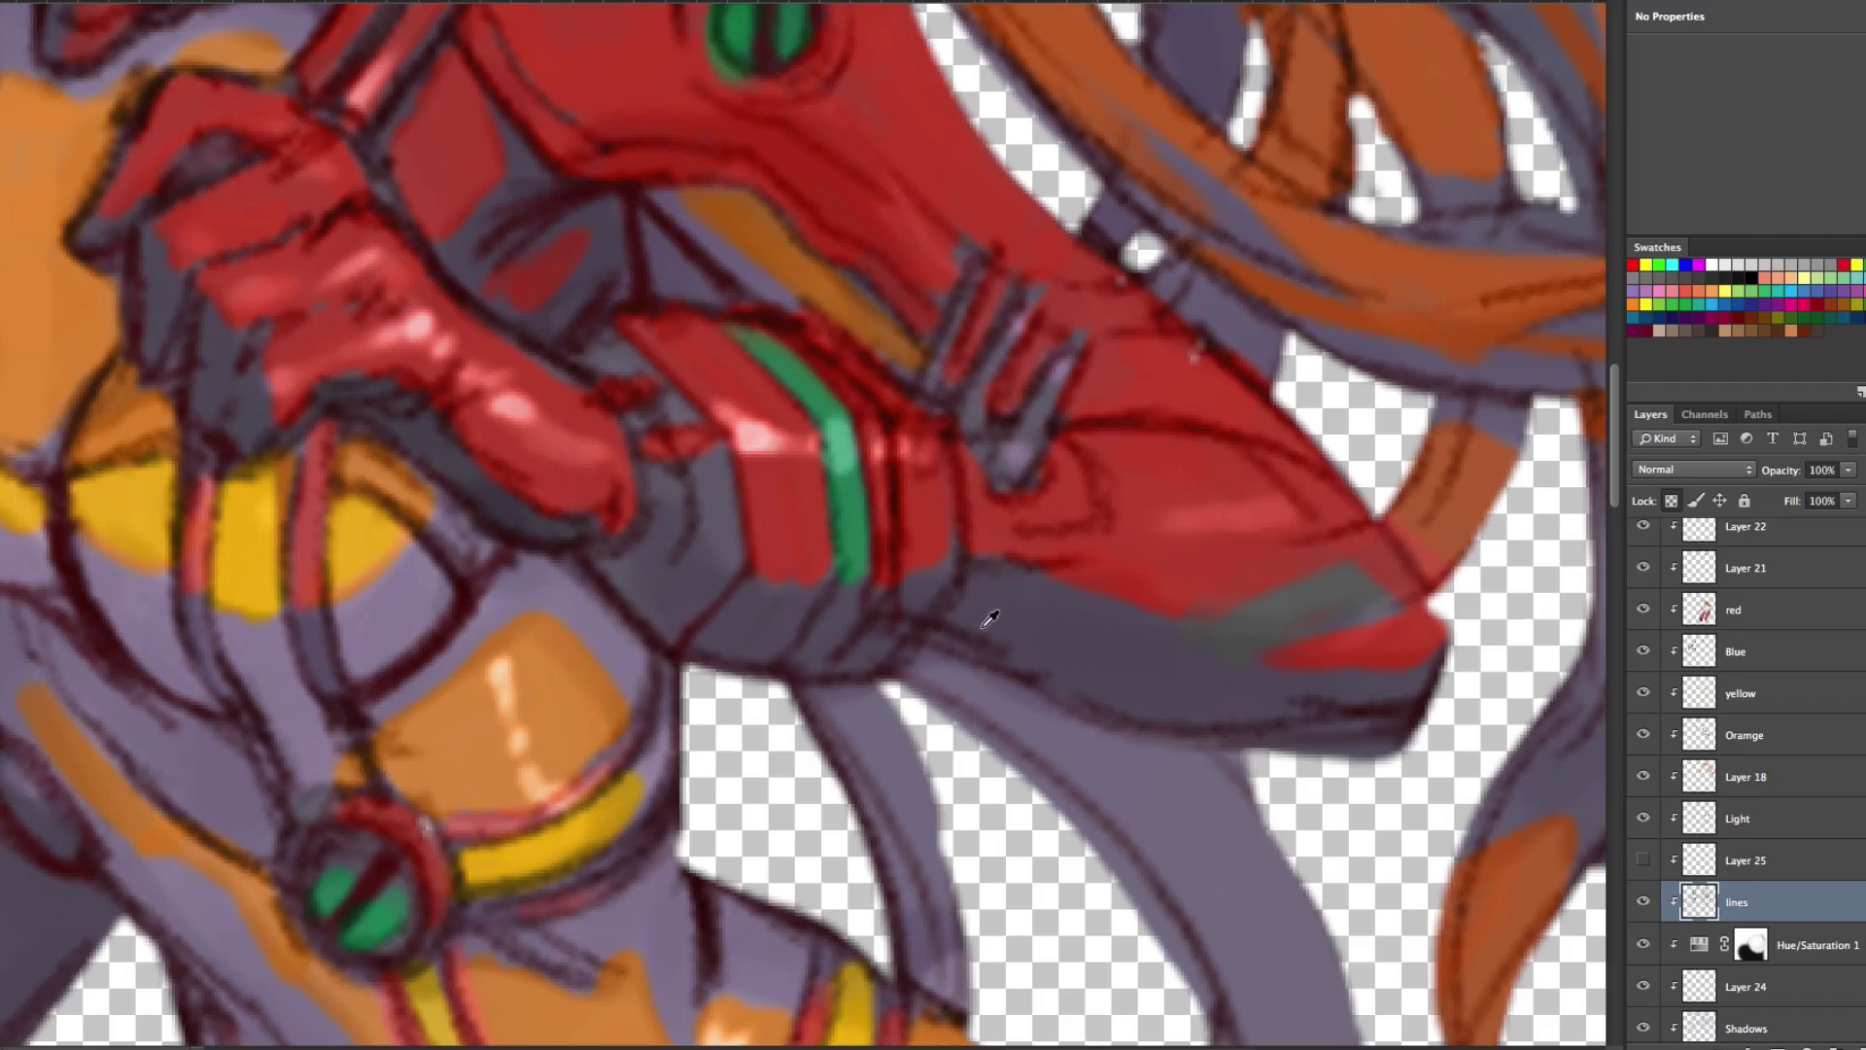
click(1116, 671)
click(1016, 670)
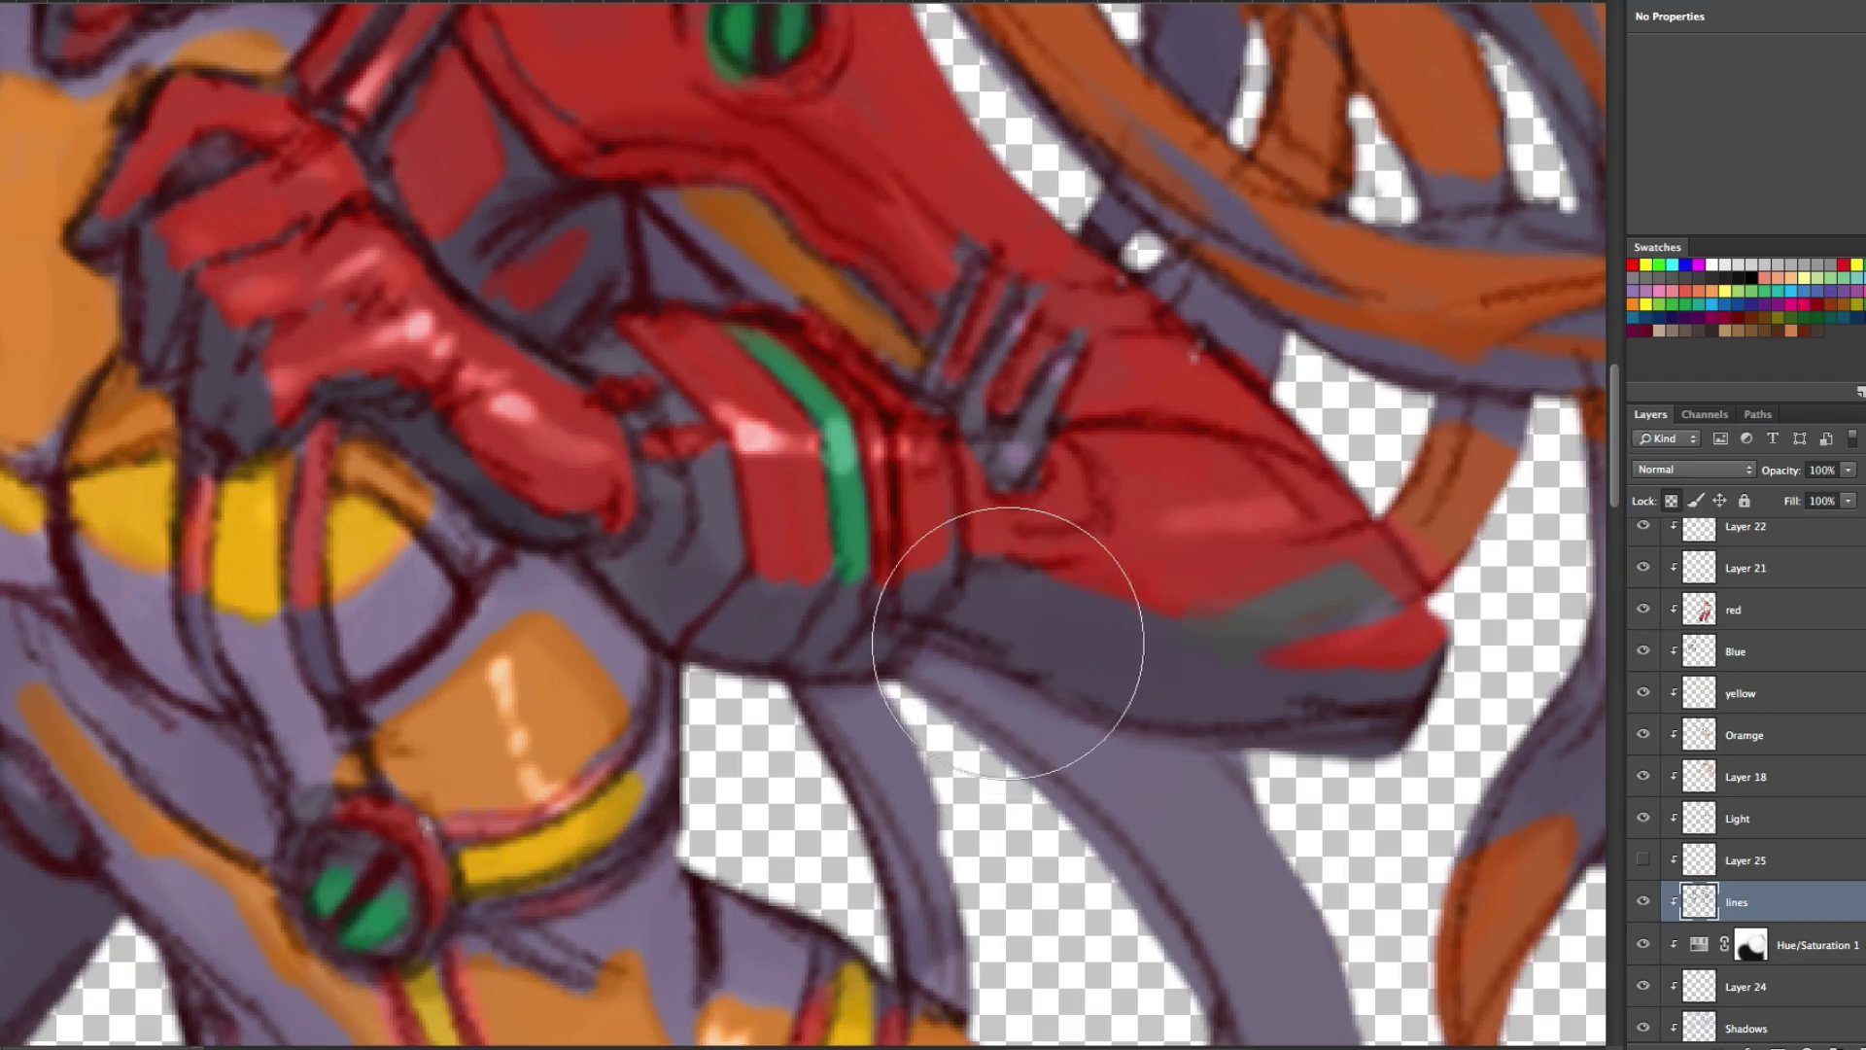
click(1089, 670)
drag(966, 654, 1140, 728)
key([)
key([)
key([)
key([)
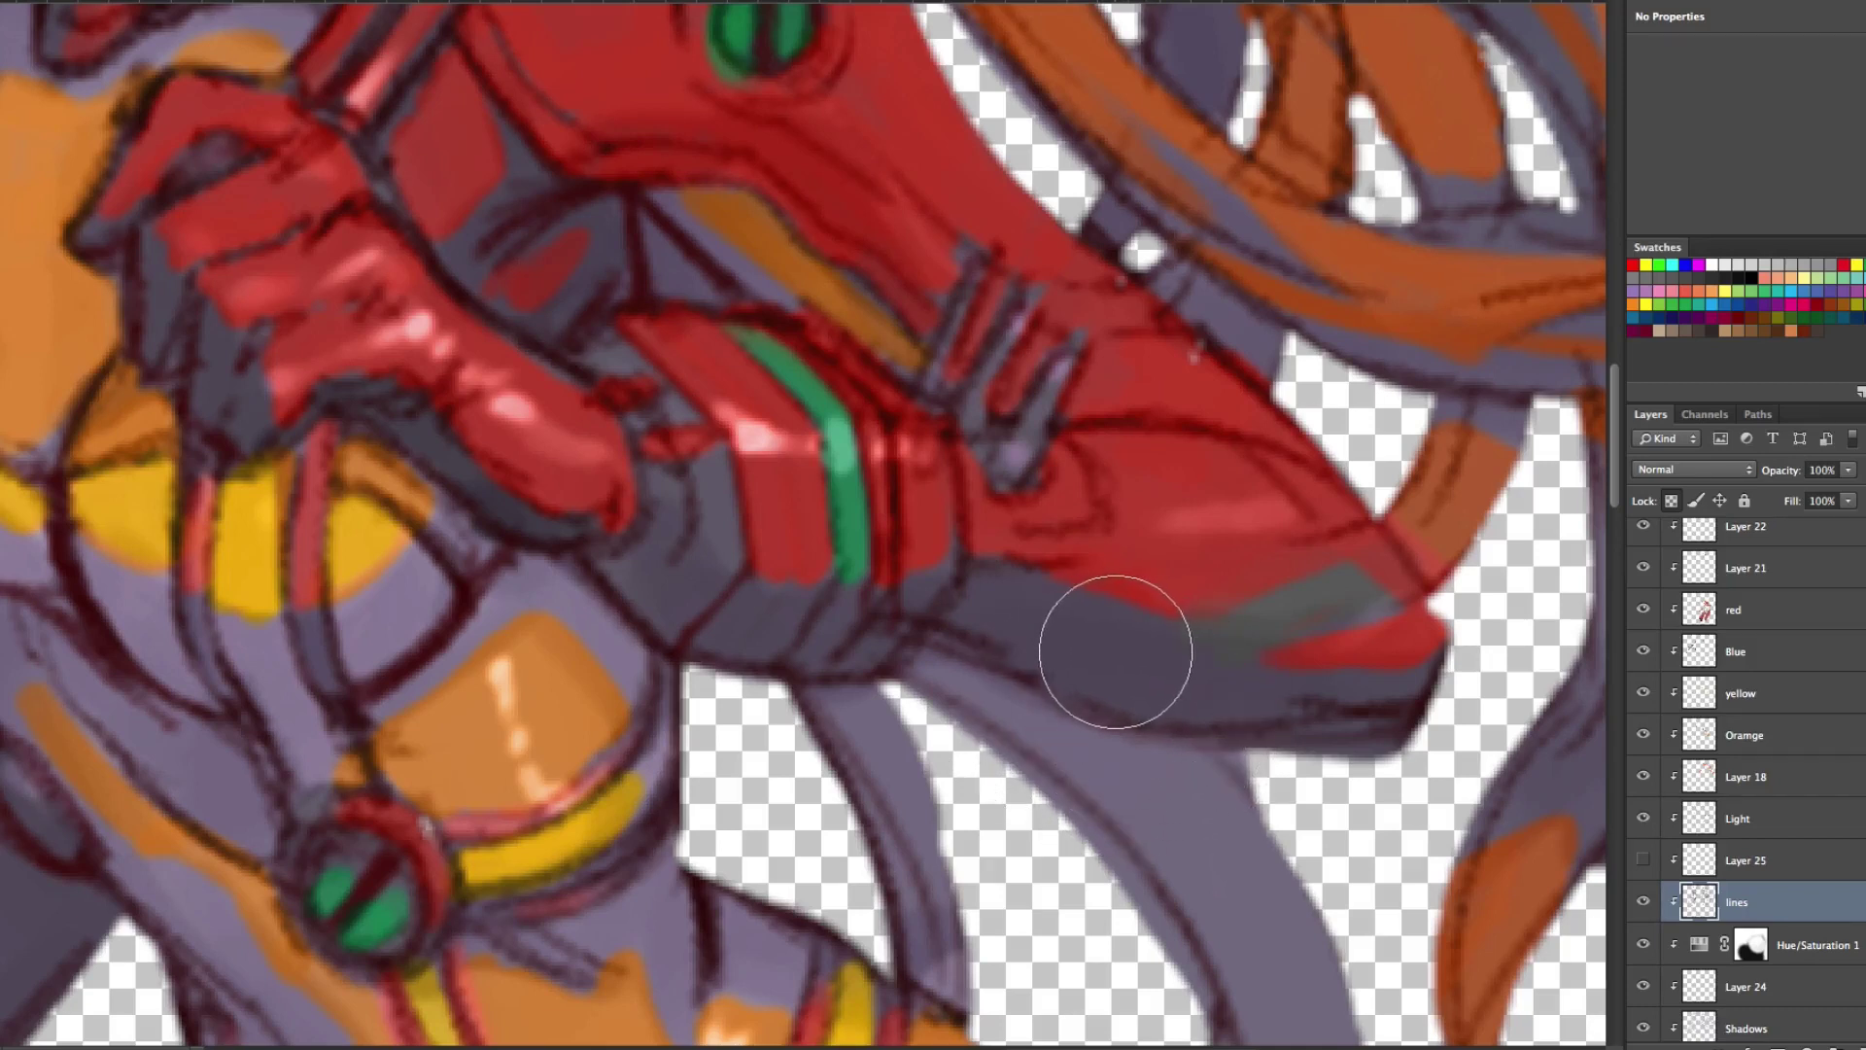
alt+click(1112, 642)
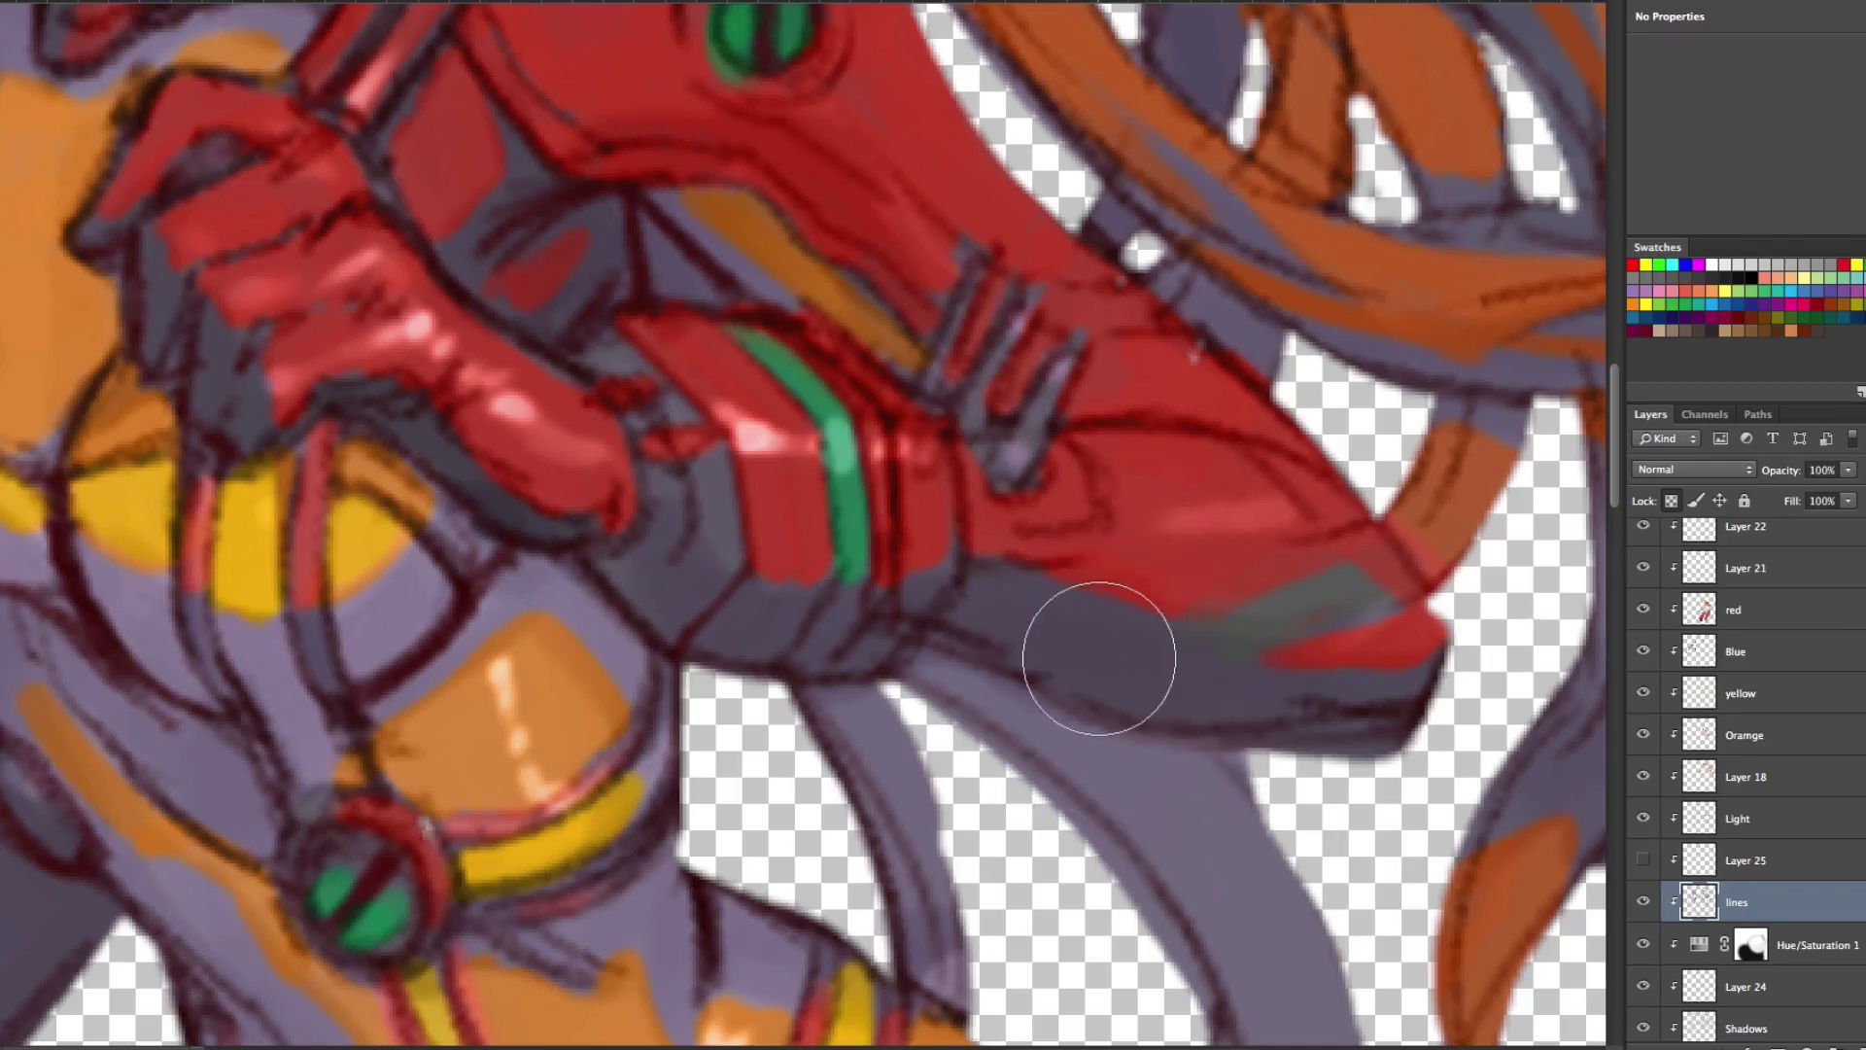
key([)
key([)
mouse_move(976, 629)
mouse_down()
mouse_move(1109, 703)
mouse_move(1240, 711)
mouse_move(1151, 710)
mouse_up()
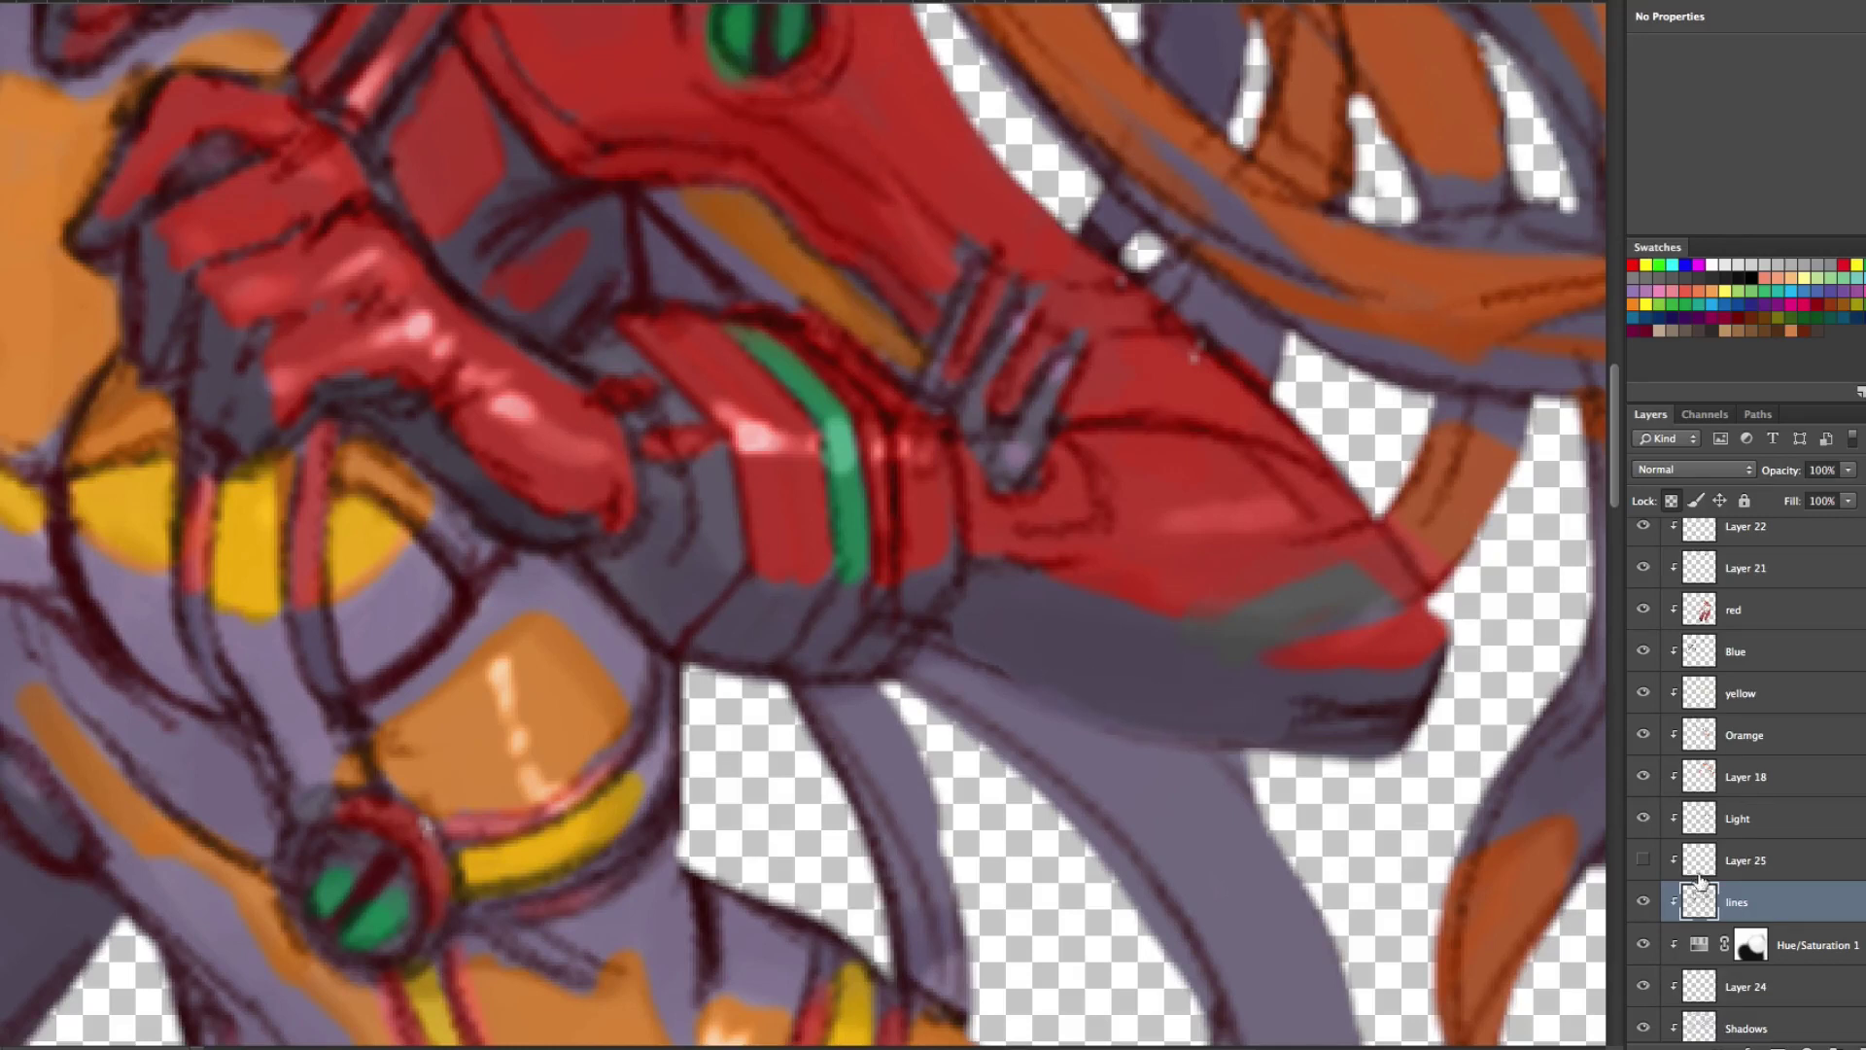
mouse_move(1270, 700)
mouse_down()
mouse_move(1383, 718)
mouse_move(1395, 700)
mouse_move(1323, 710)
mouse_up()
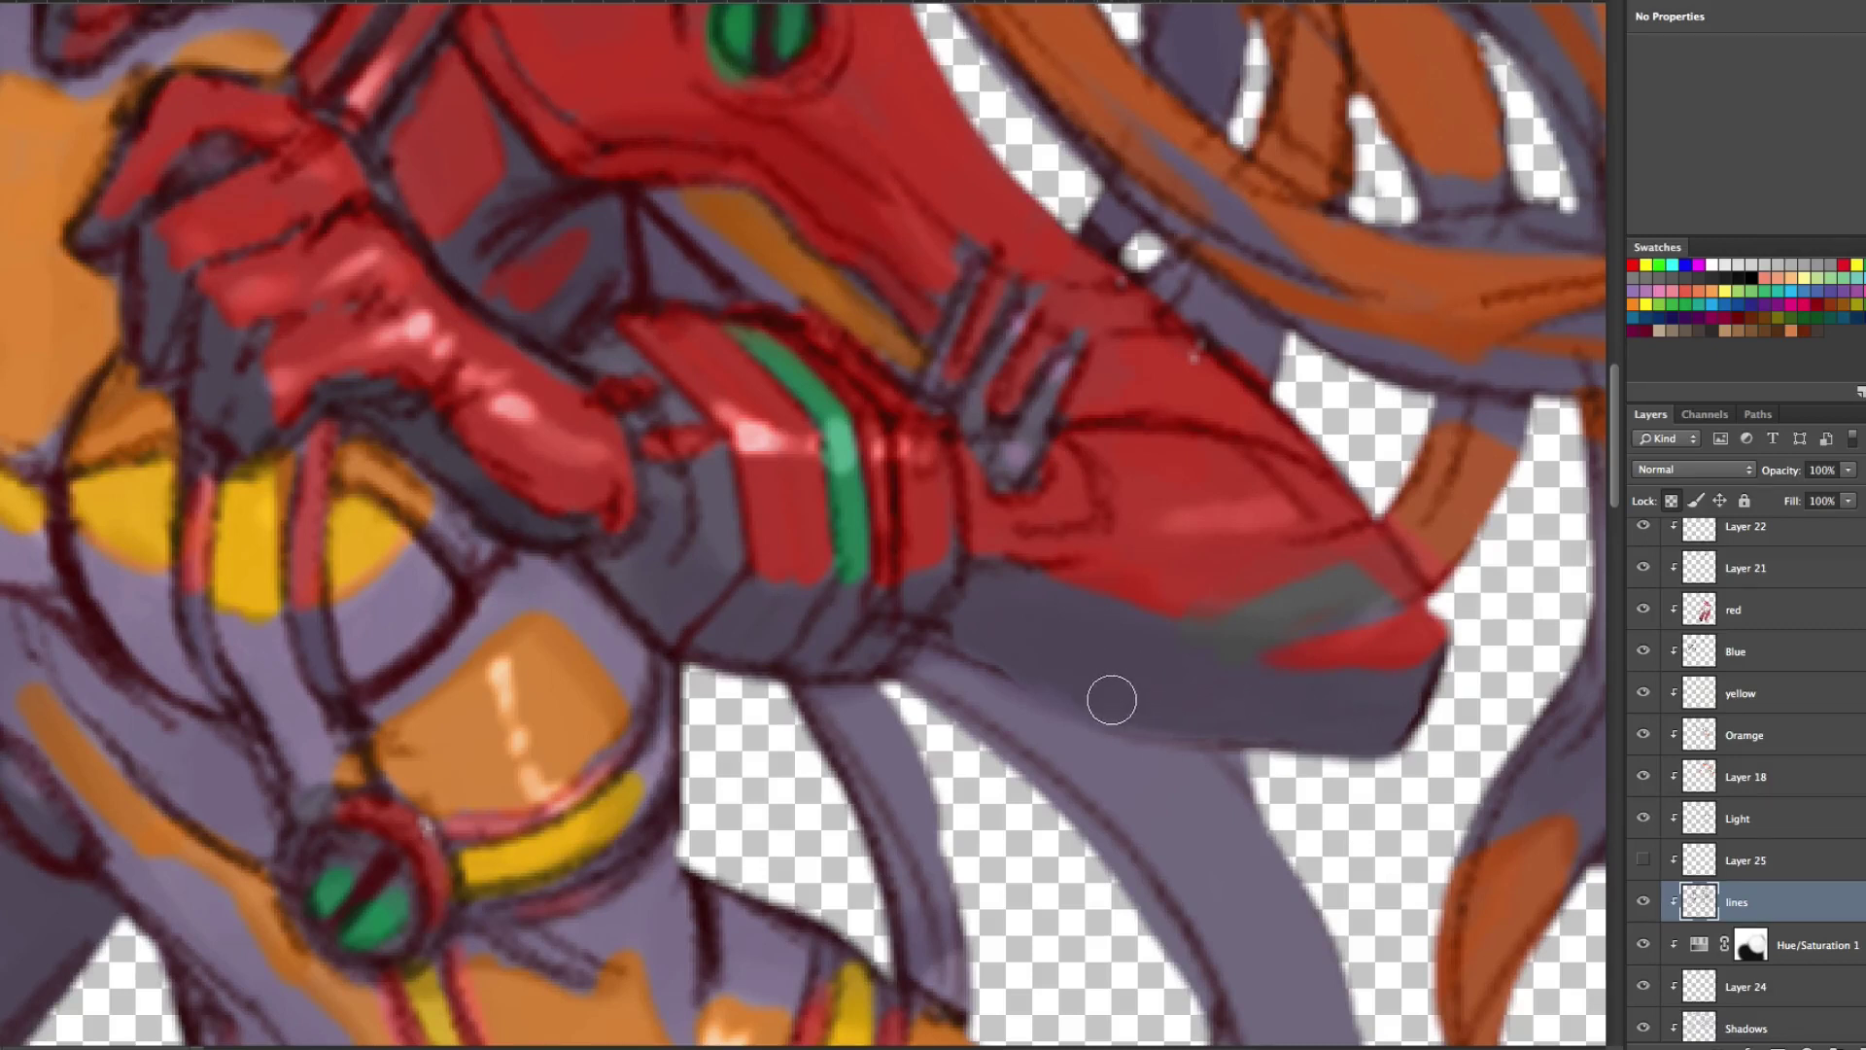
Try recolouring the forearm underside's lines with red sampled from the sleeve, and cover them again with the dark purple.
alt+click(1160, 568)
mouse_move(943, 627)
mouse_down()
mouse_move(1030, 673)
mouse_move(1197, 700)
mouse_move(1169, 712)
mouse_move(1393, 724)
mouse_up()
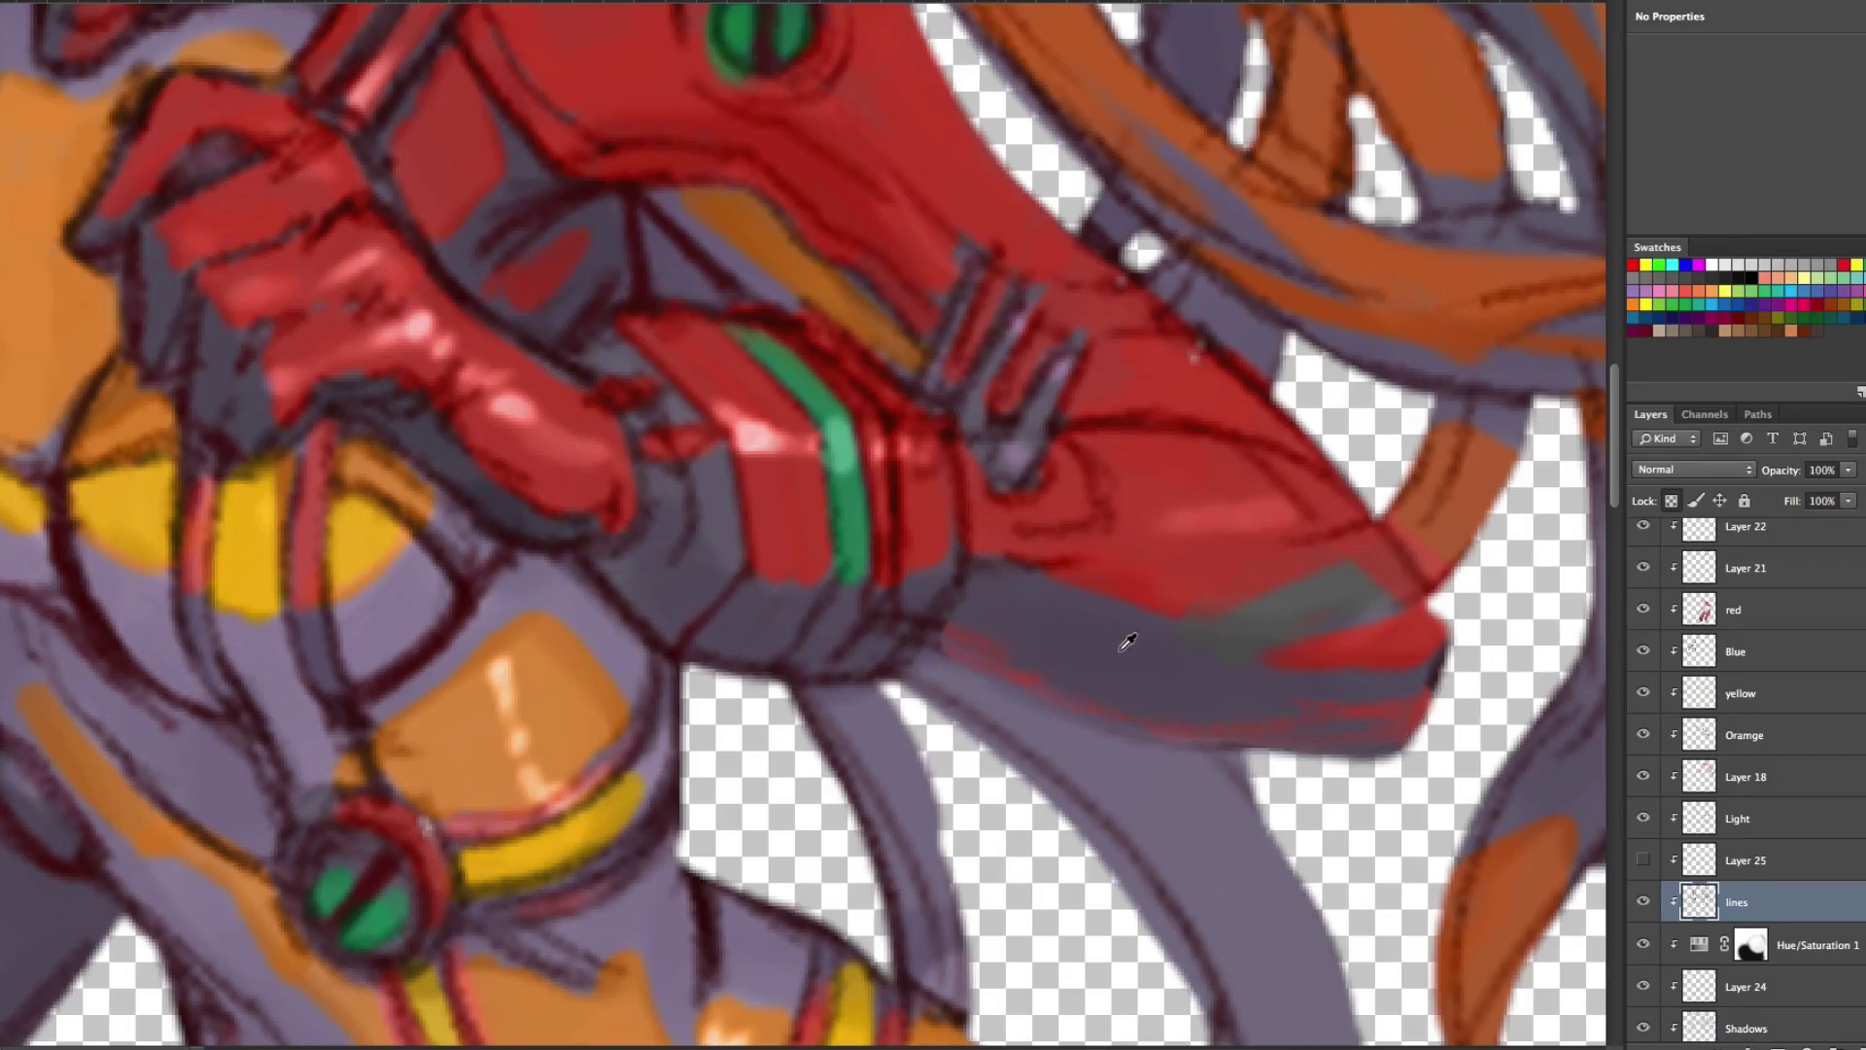
alt+click(1053, 630)
mouse_move(975, 638)
mouse_down()
mouse_move(953, 638)
mouse_move(1182, 720)
mouse_move(1390, 723)
mouse_move(1413, 701)
mouse_up()
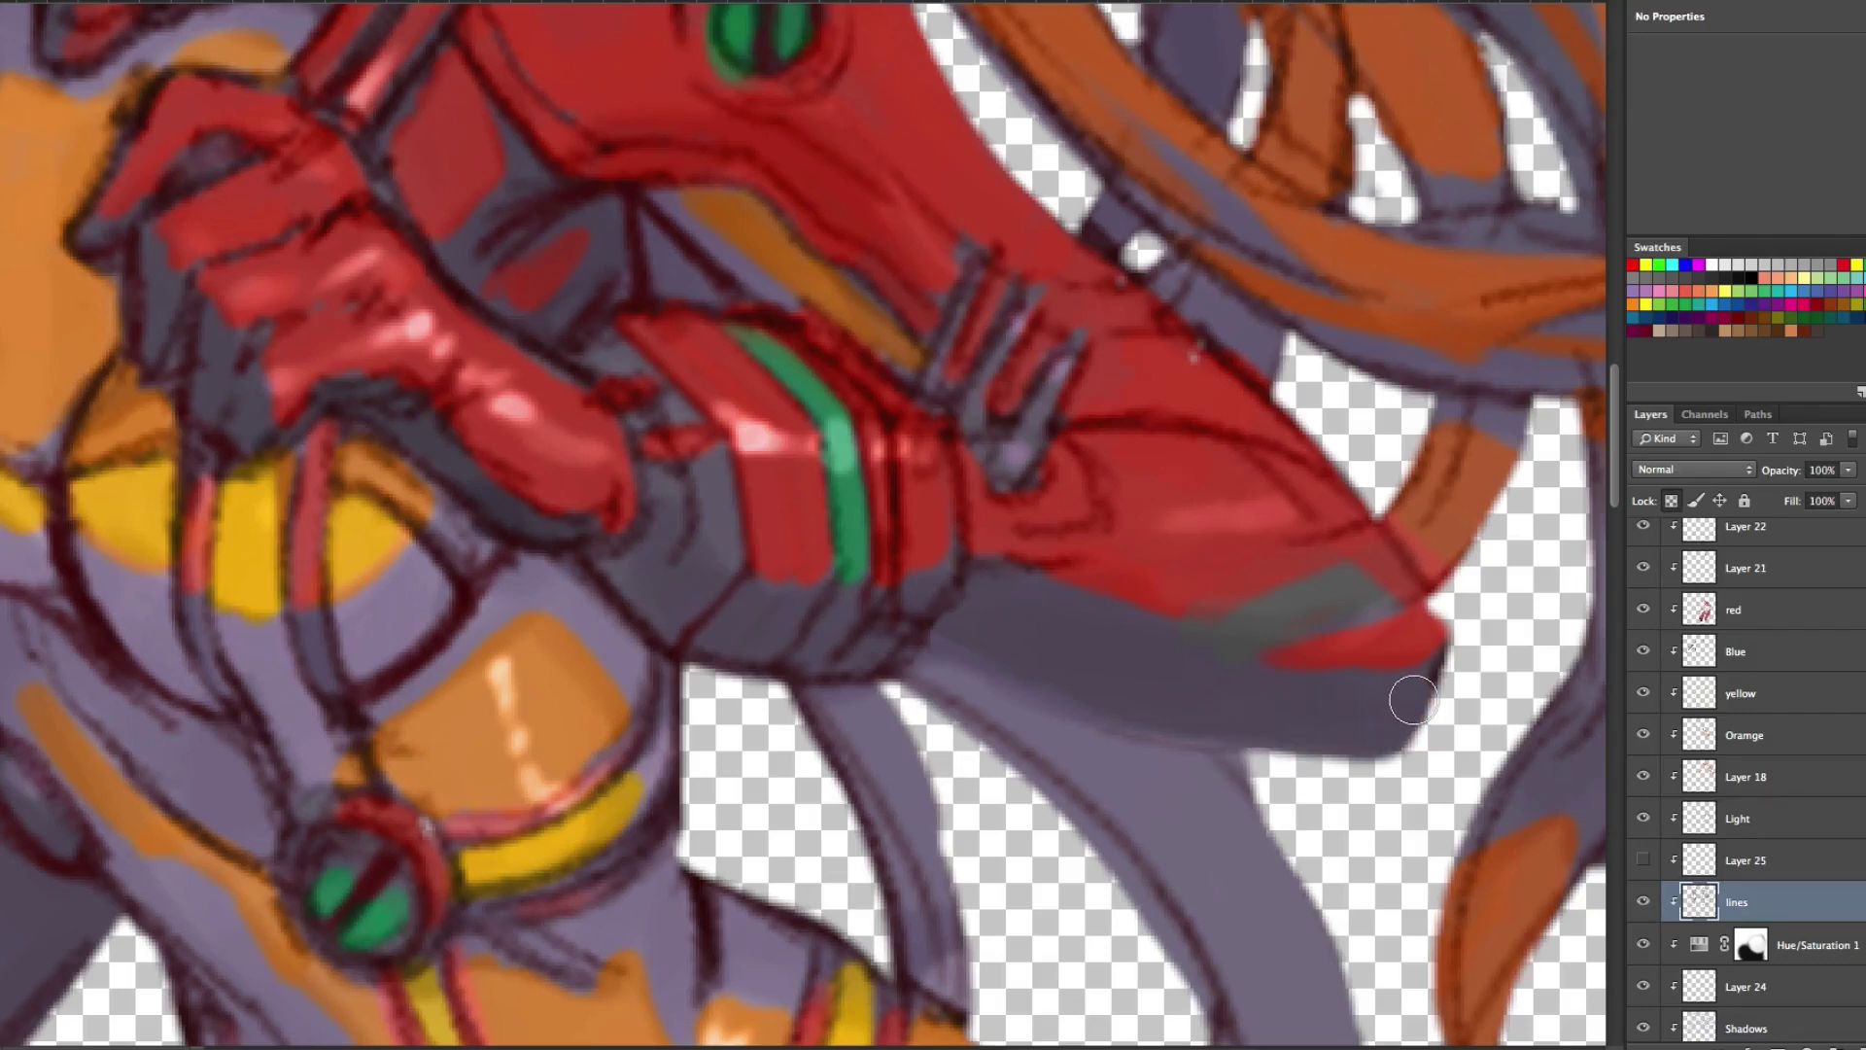
Paint over the lines of the purple hair strand below the forearm with the light purple sampled from it.
mouse_move(1251, 734)
mouse_down()
mouse_move(1183, 613)
mouse_move(942, 432)
mouse_up()
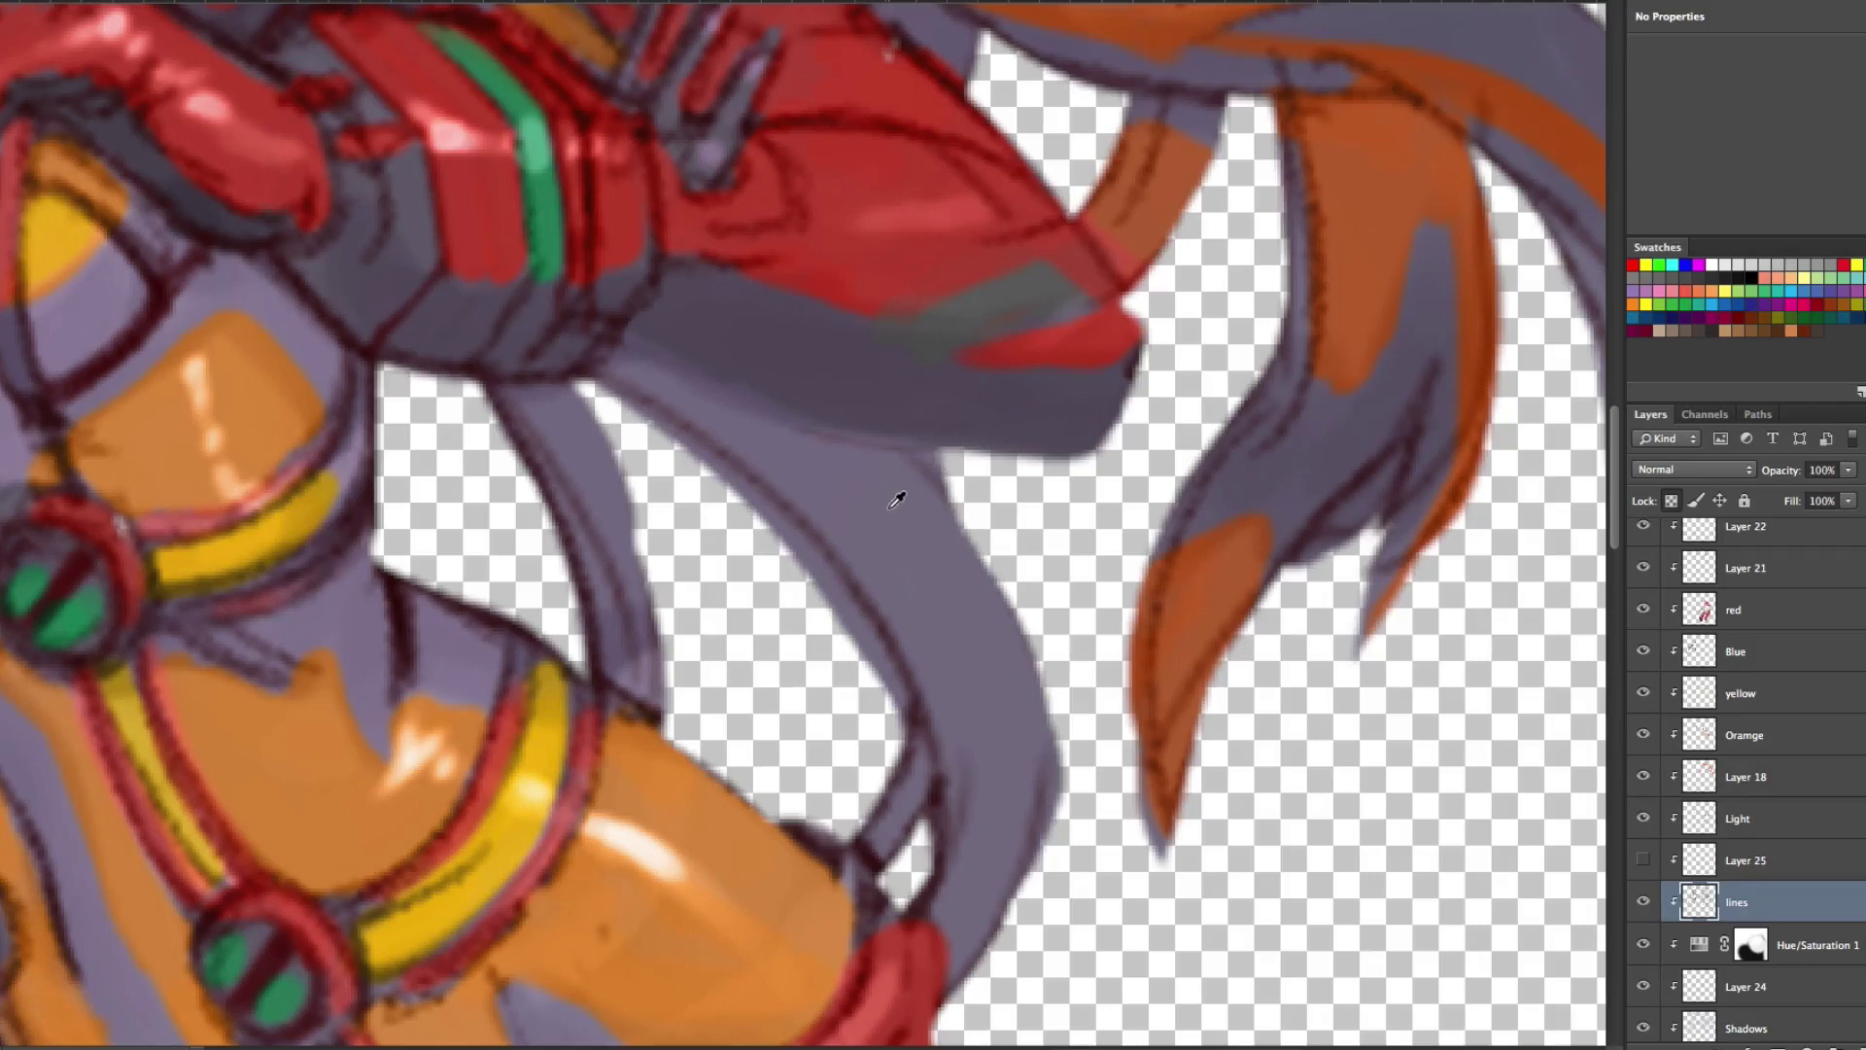
alt+click(894, 500)
alt+click(875, 534)
mouse_move(617, 389)
mouse_down()
mouse_move(816, 549)
mouse_move(928, 727)
mouse_up()
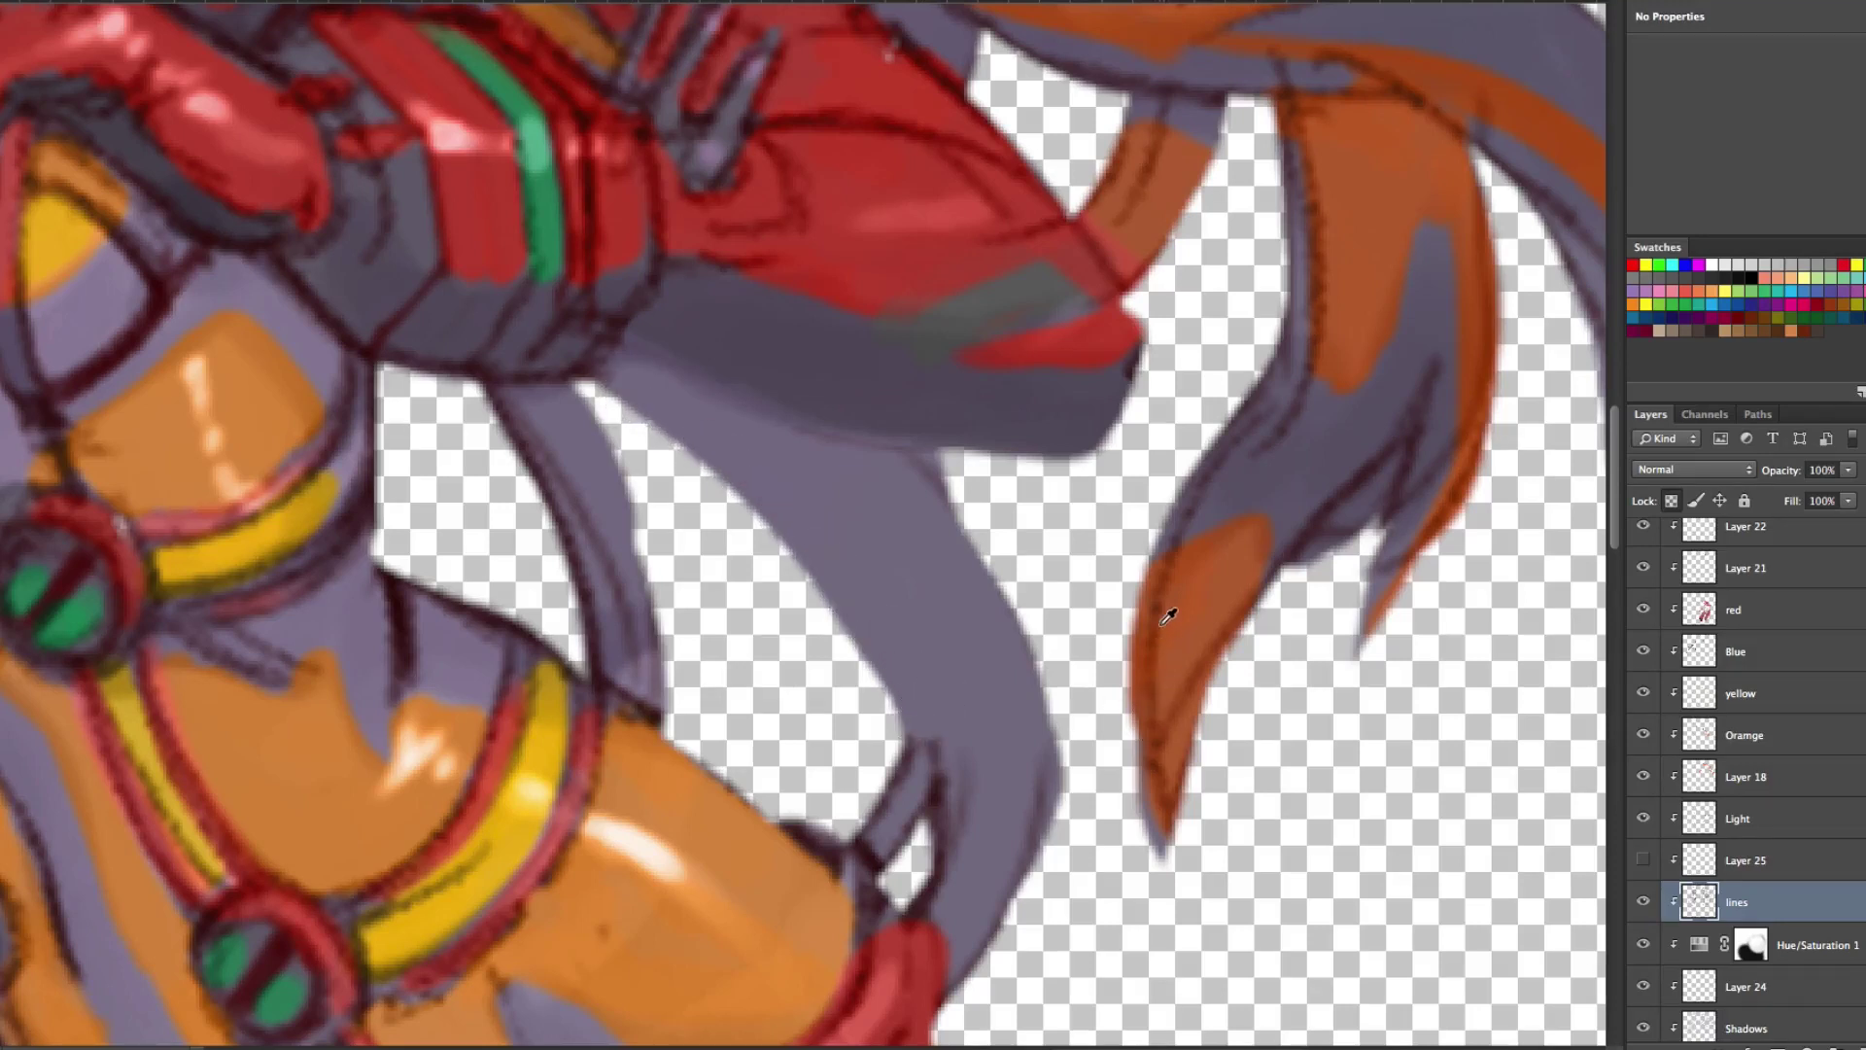
Paint over the lines on the orange tip of the hanging hair strand with the orange sampled from it.
alt+click(1189, 622)
mouse_move(1176, 656)
mouse_down()
mouse_move(1169, 570)
mouse_move(1192, 514)
mouse_move(1242, 434)
mouse_move(1218, 475)
mouse_move(1283, 470)
mouse_move(1295, 398)
mouse_move(1202, 455)
mouse_move(1165, 521)
mouse_up()
alt+click(1281, 471)
alt+click(1201, 477)
alt+click(1201, 478)
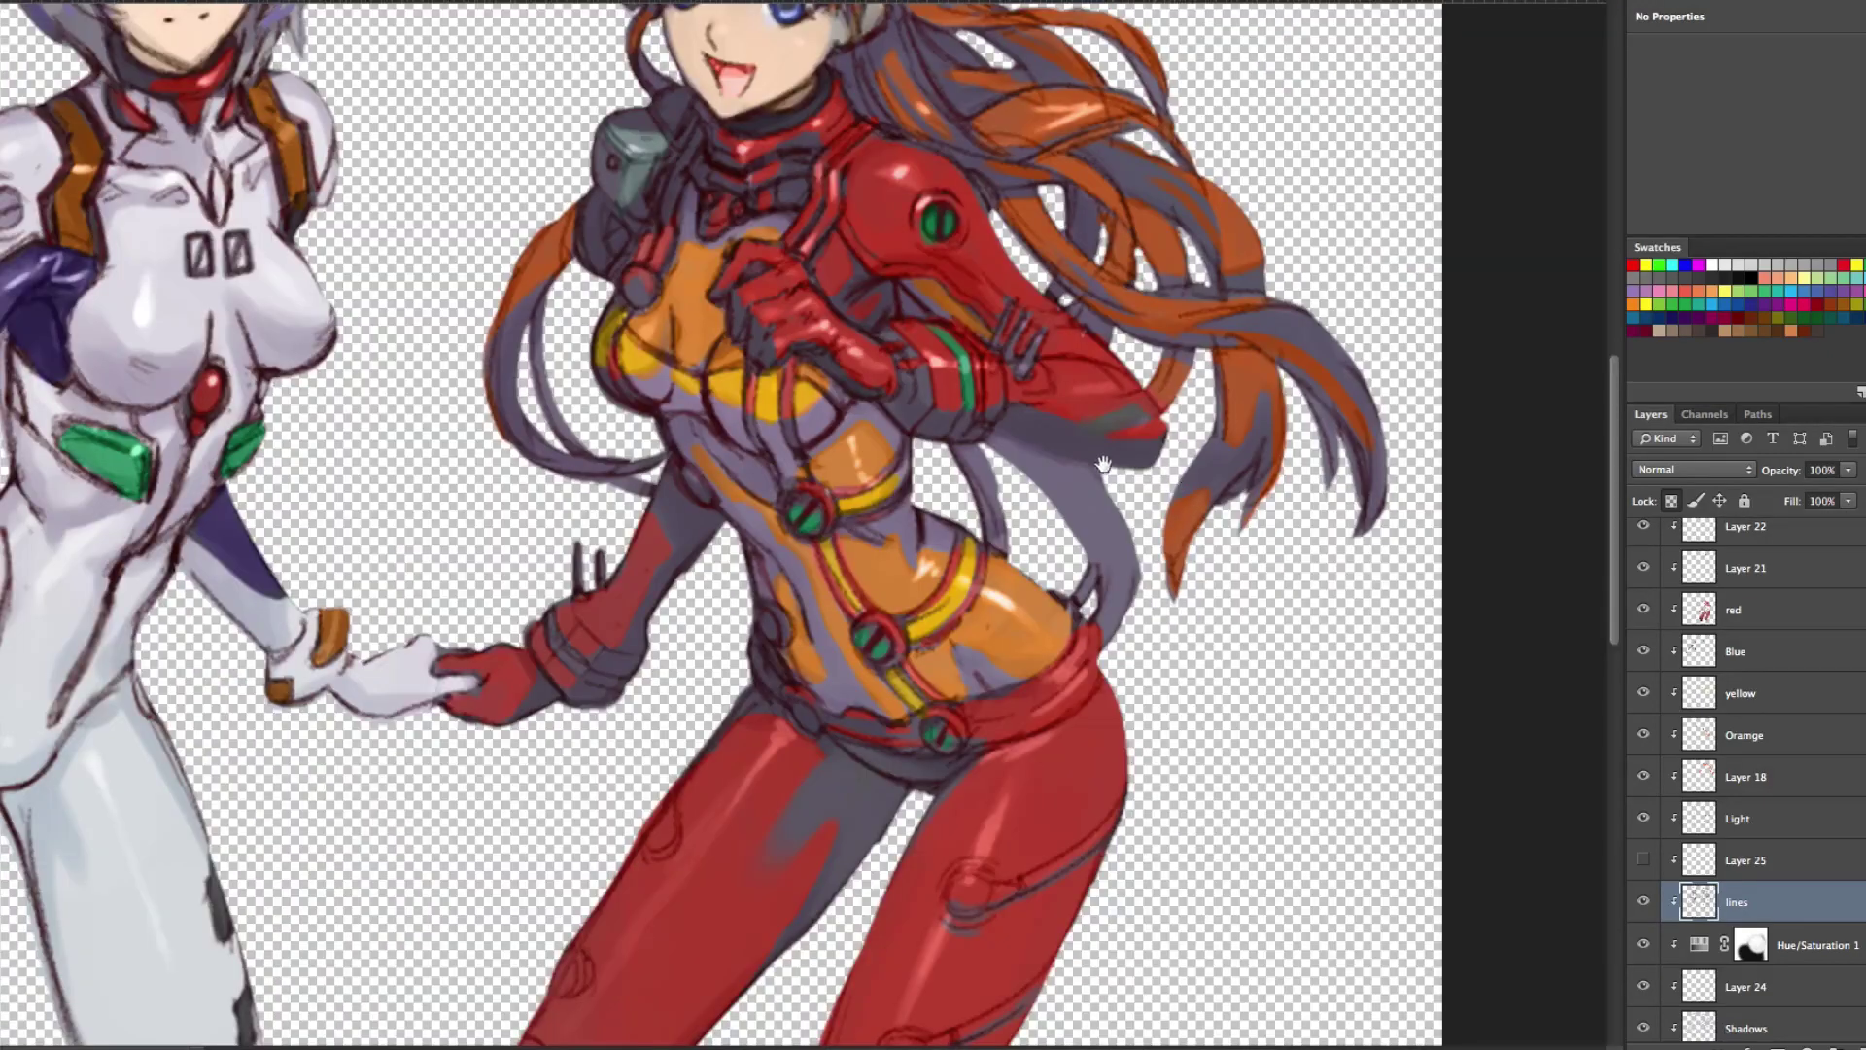
Examine how the forearm and hair lines read up close and against the whole figure.
drag(1065, 573, 1033, 692)
click(941, 699)
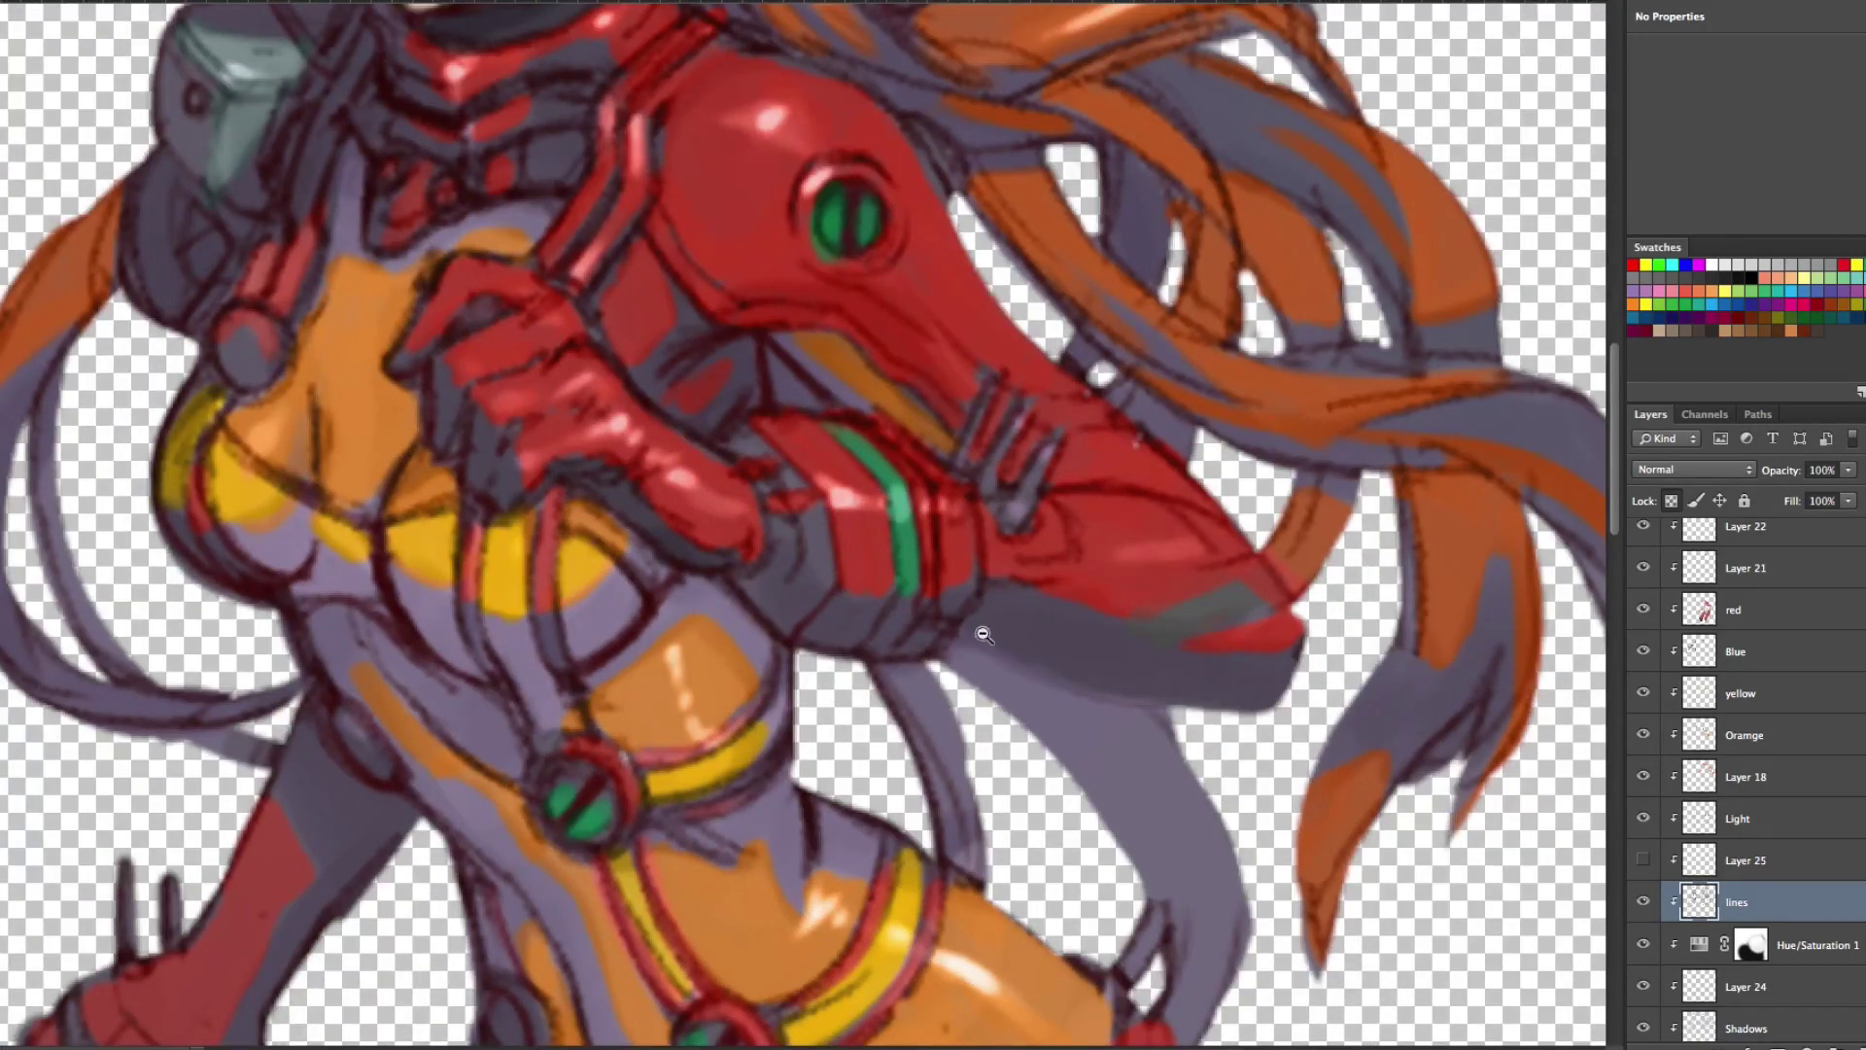
alt+click(861, 664)
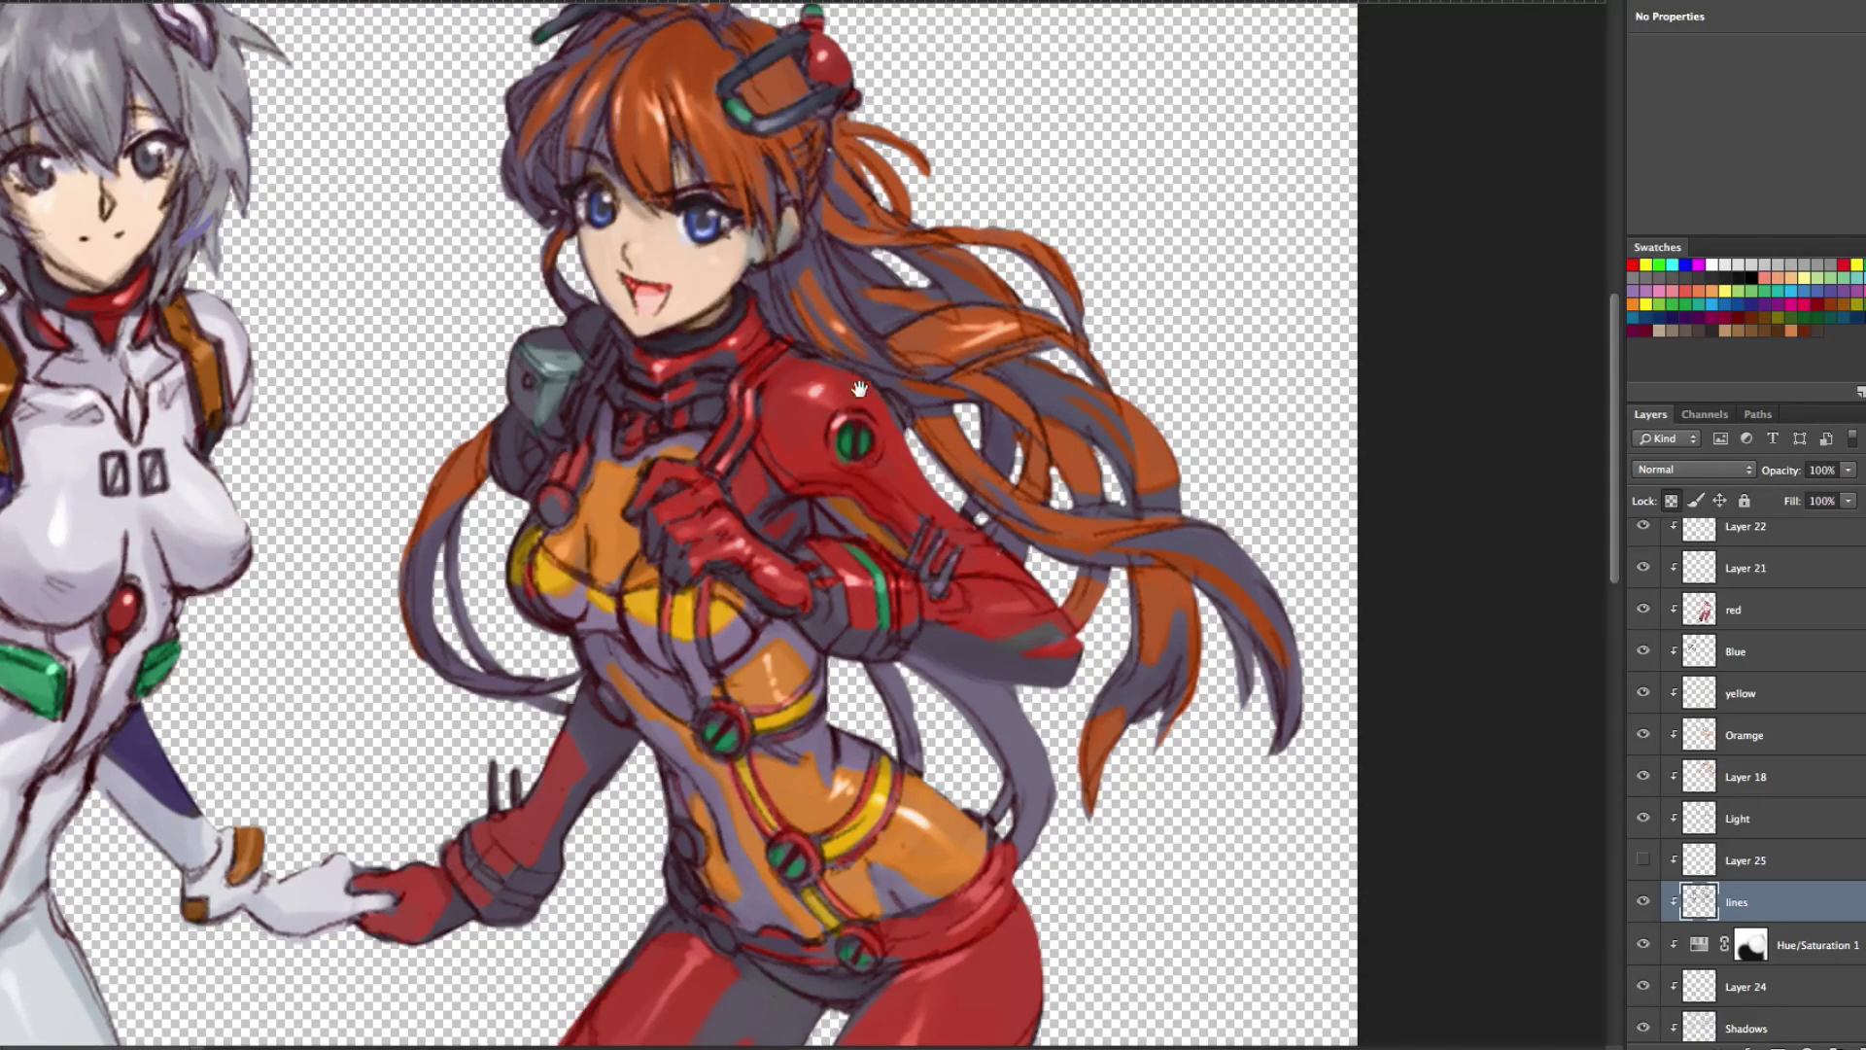
drag(826, 338, 952, 418)
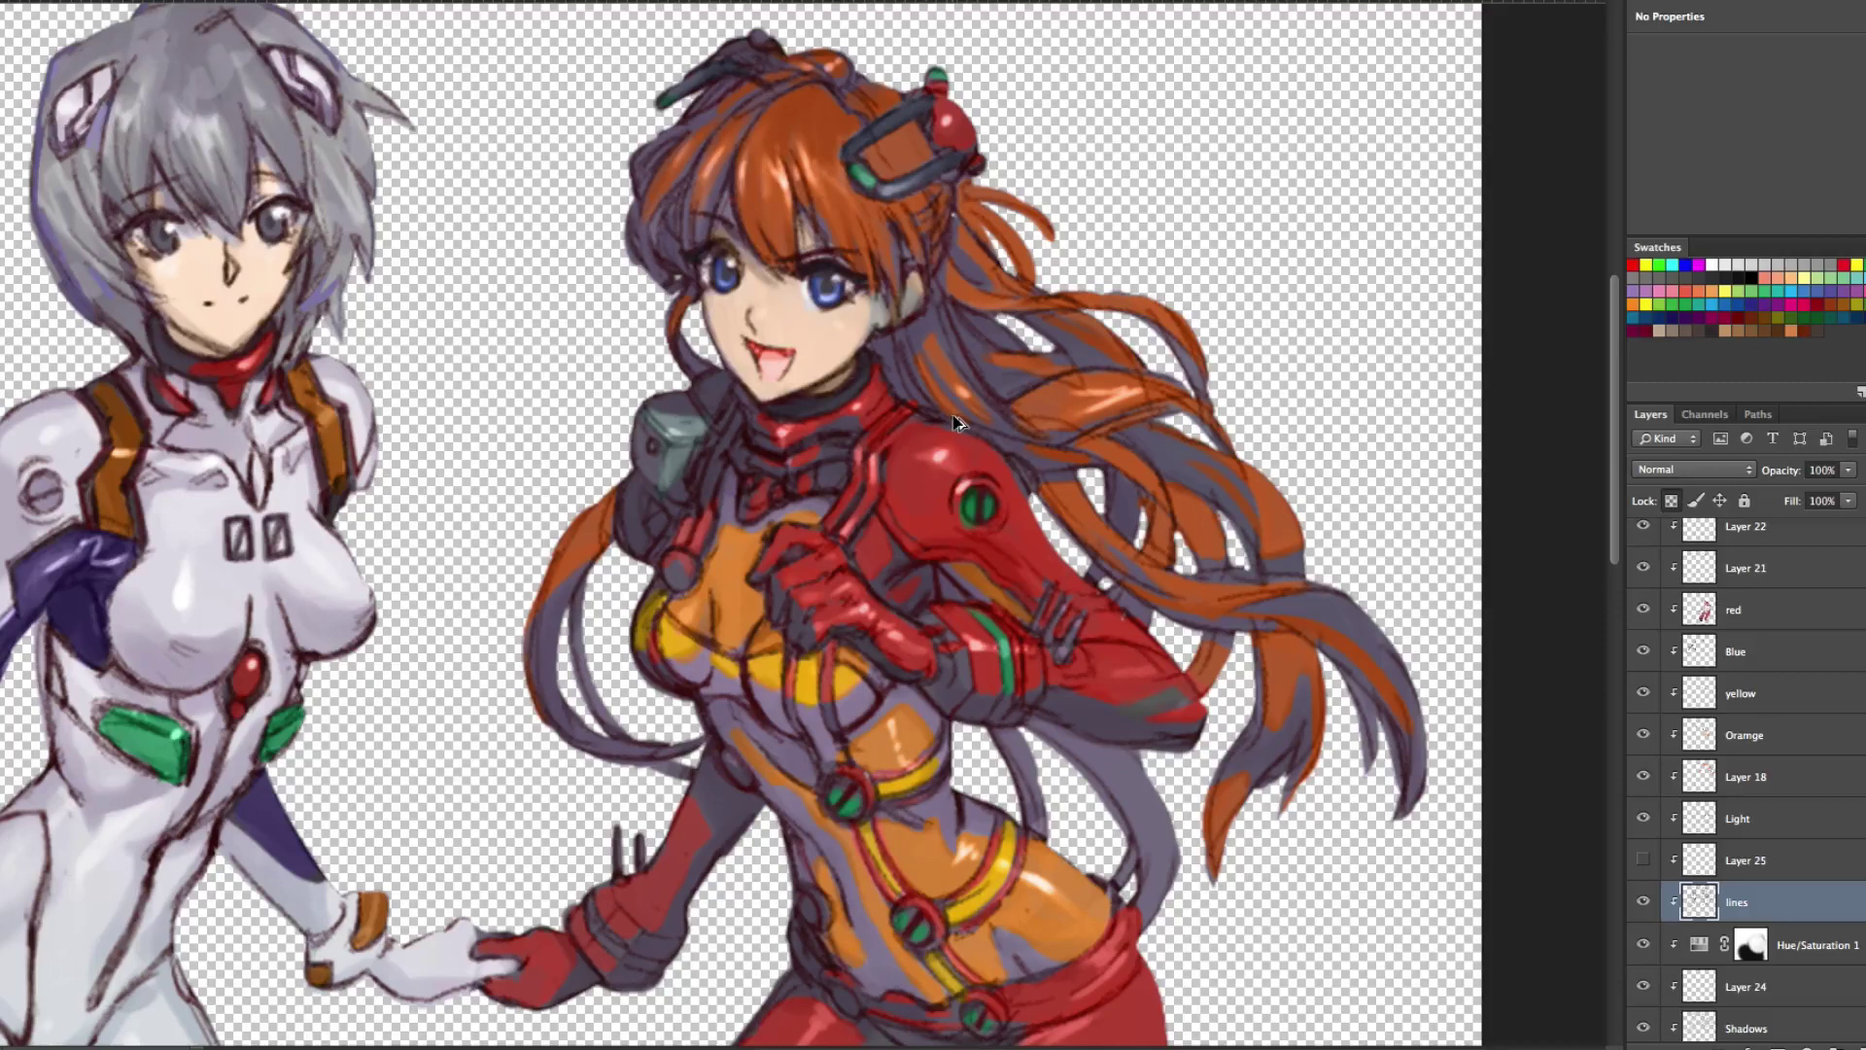
drag(1144, 636, 1268, 545)
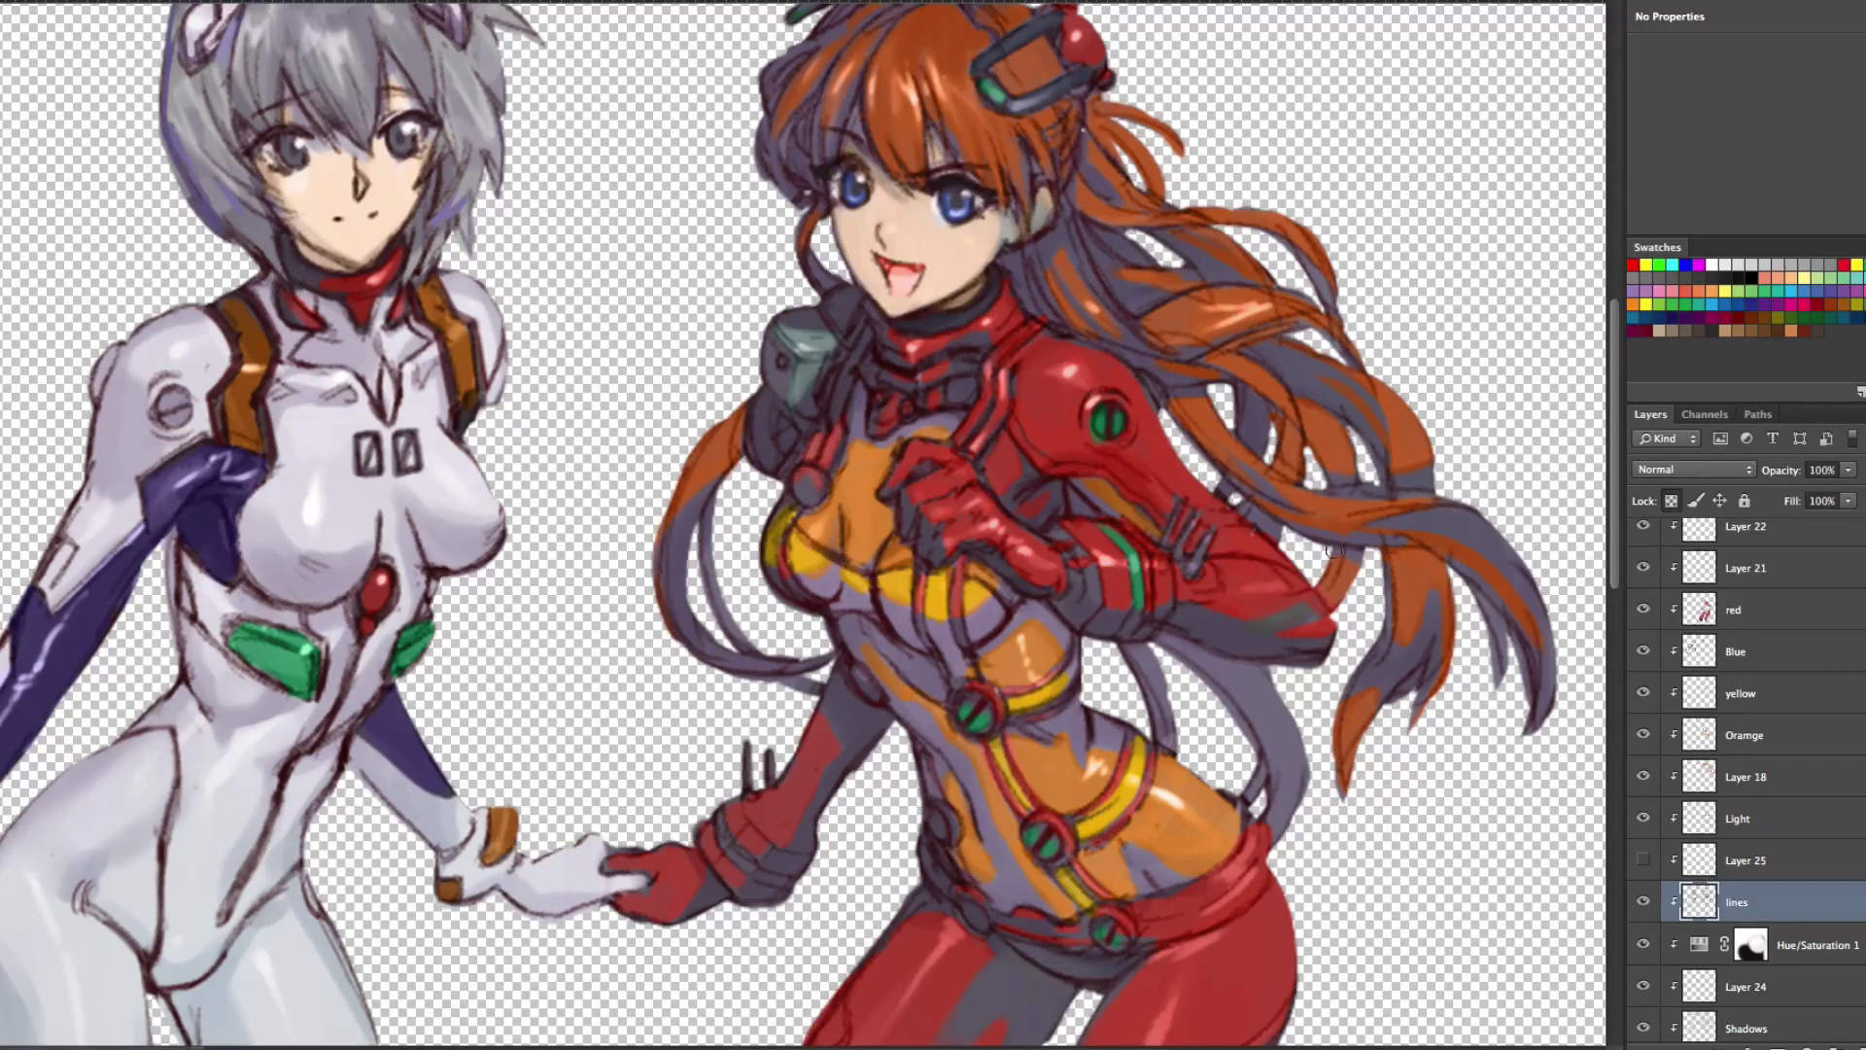
Try a different blending mode on the lines layer while viewing the forearm and hair up close.
super+click(1235, 584)
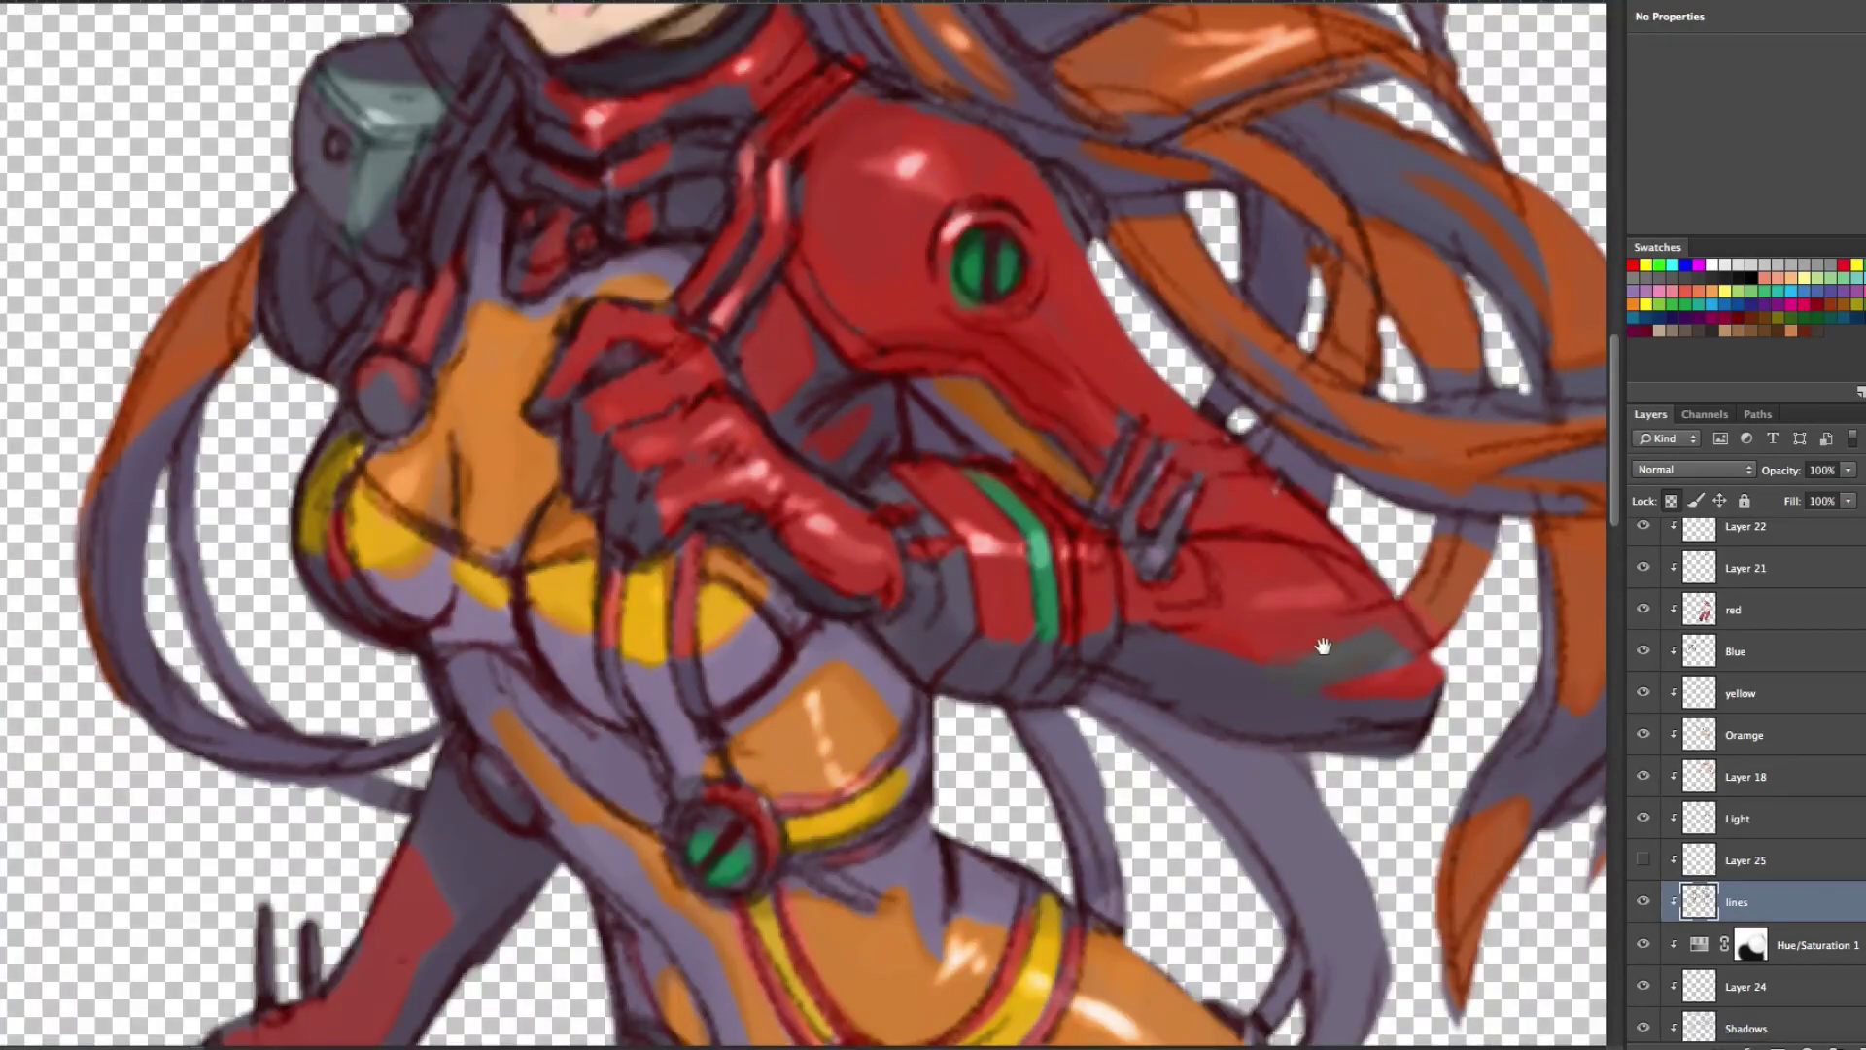
drag(1323, 646, 1106, 399)
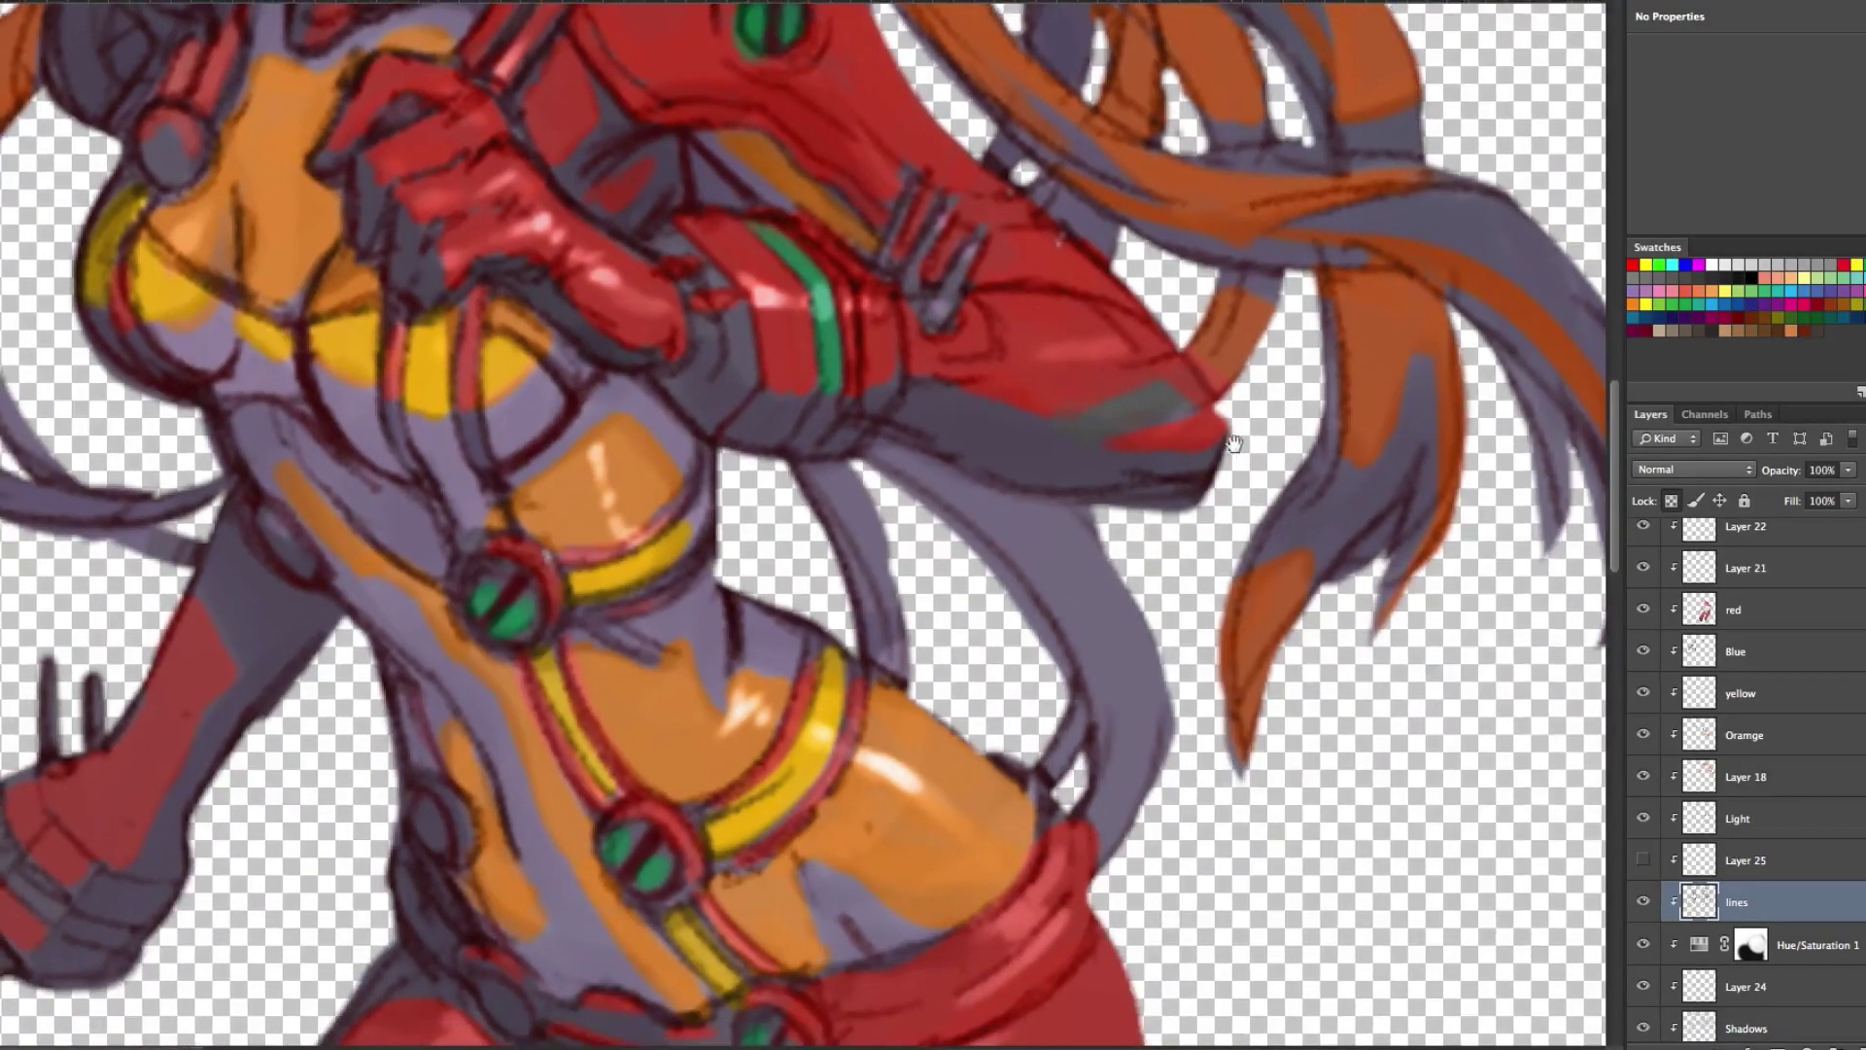
click(1654, 470)
click(1646, 538)
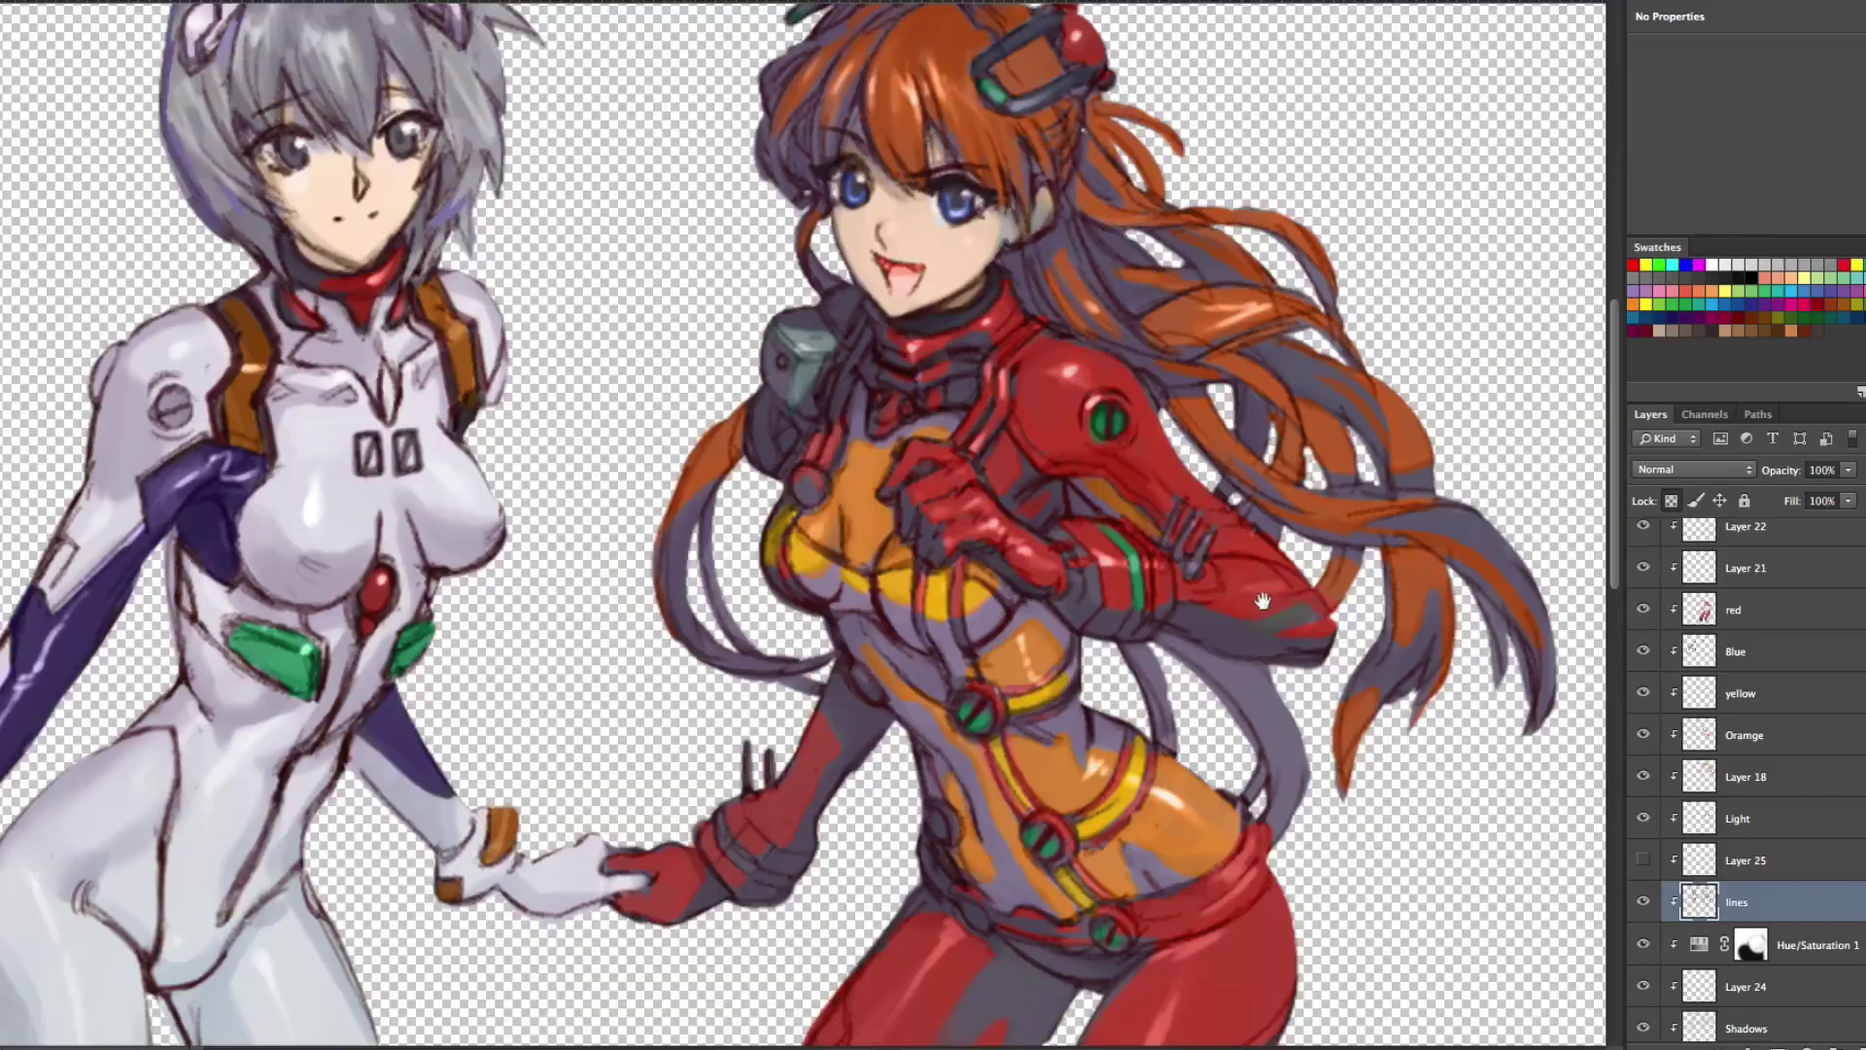
Set the lines layer's blending mode to Multiply while viewing the forearm and hanging hair up close.
click(1230, 579)
drag(1321, 646, 1112, 388)
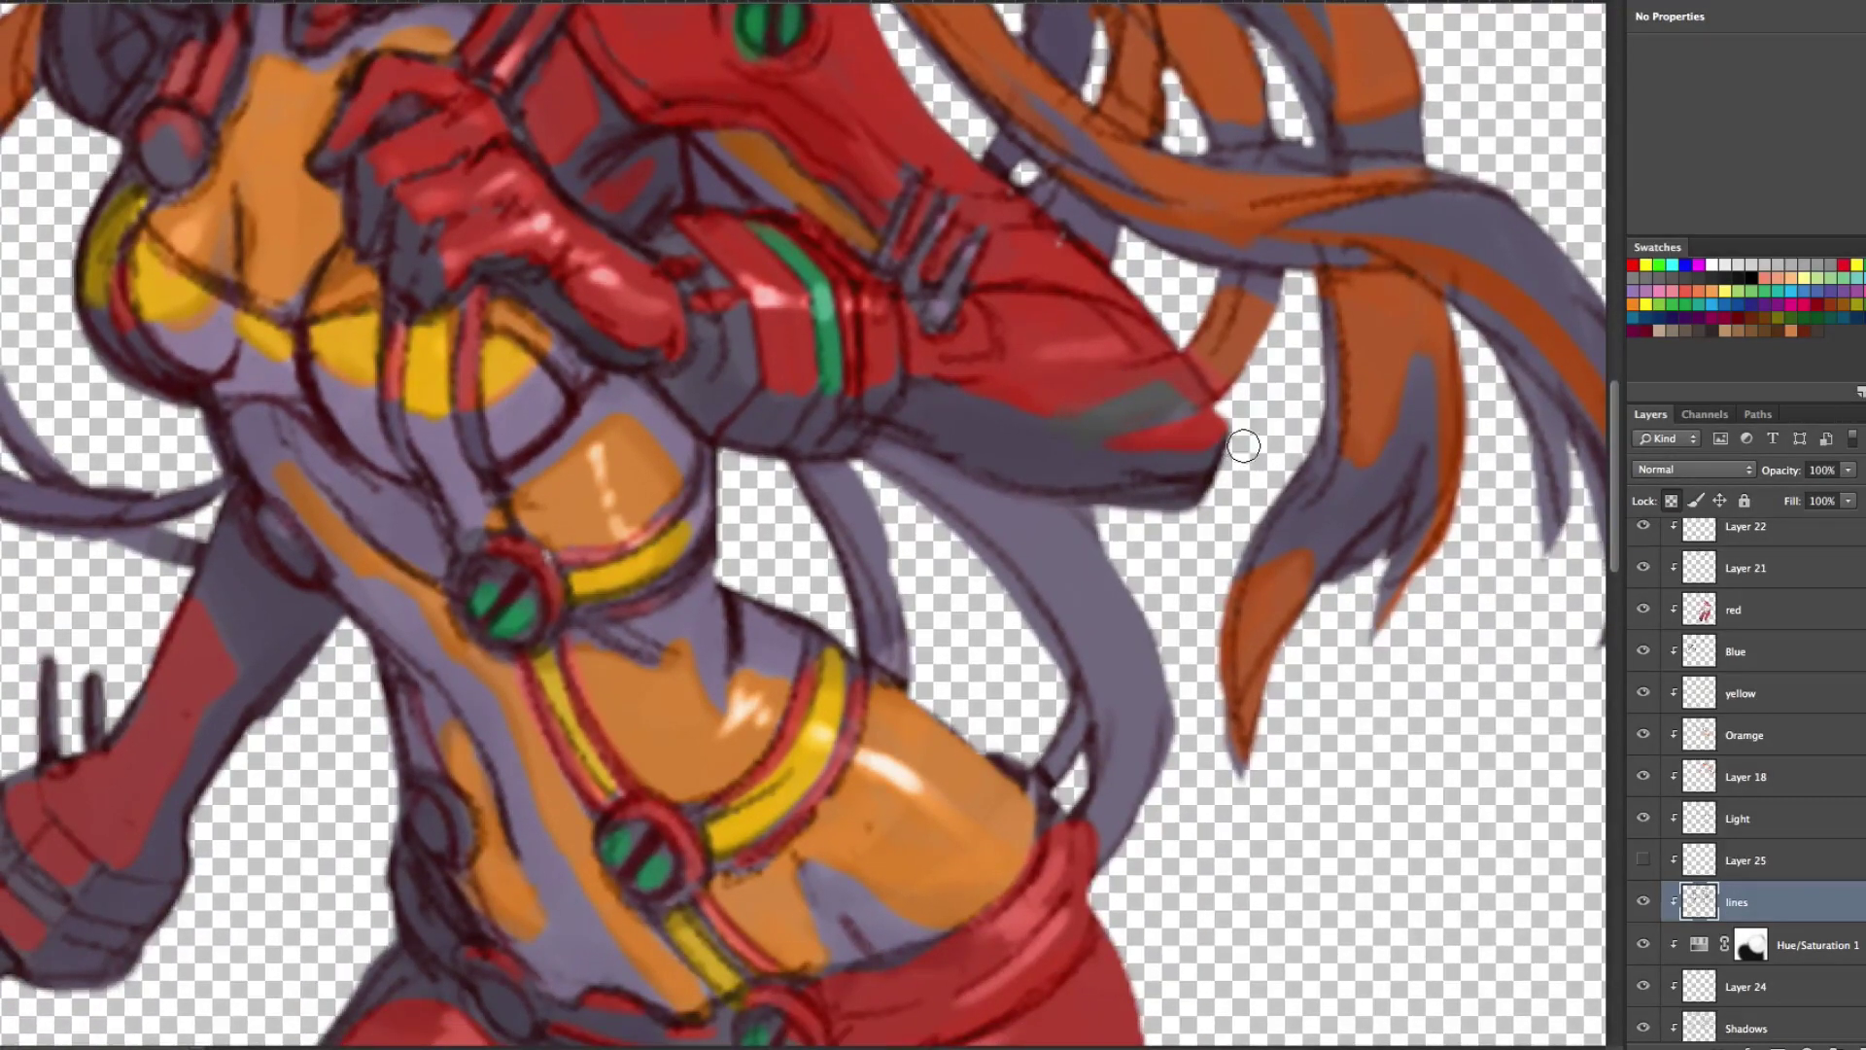
key(shift+alt+m)
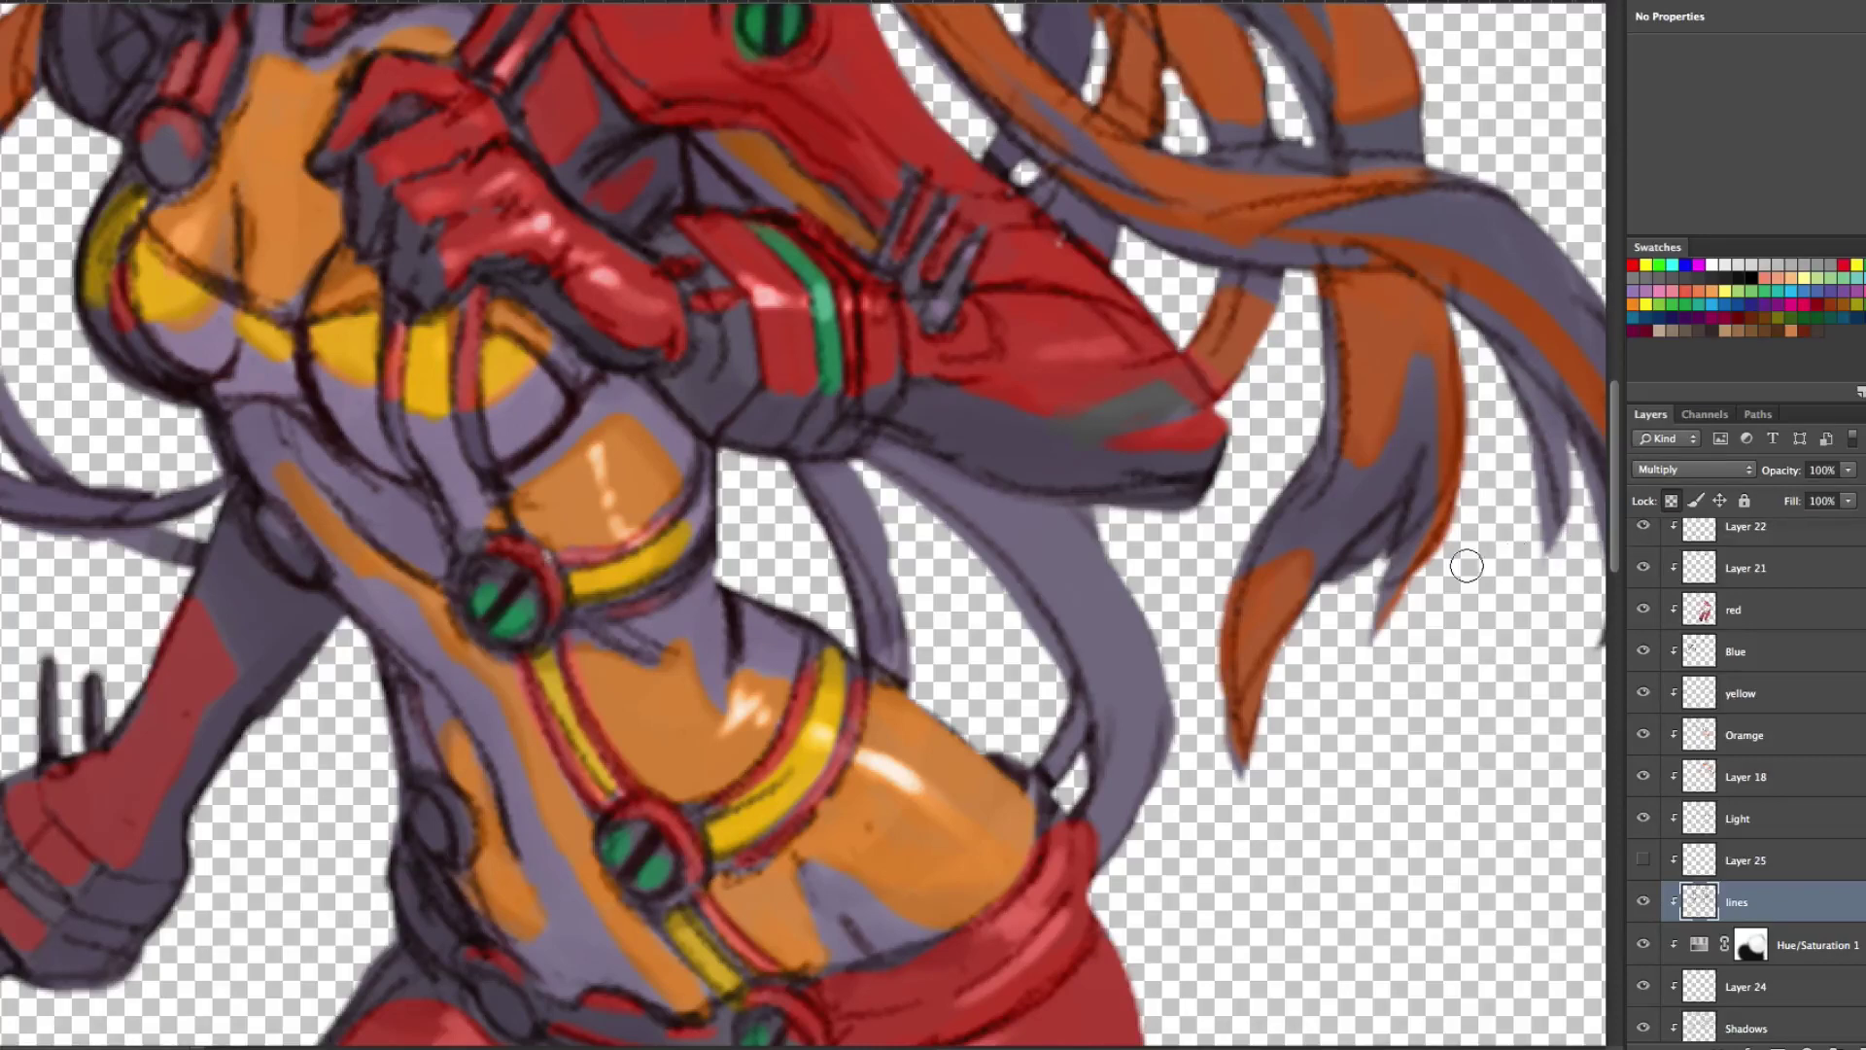
click(1121, 609)
click(1118, 605)
drag(1115, 605, 1130, 651)
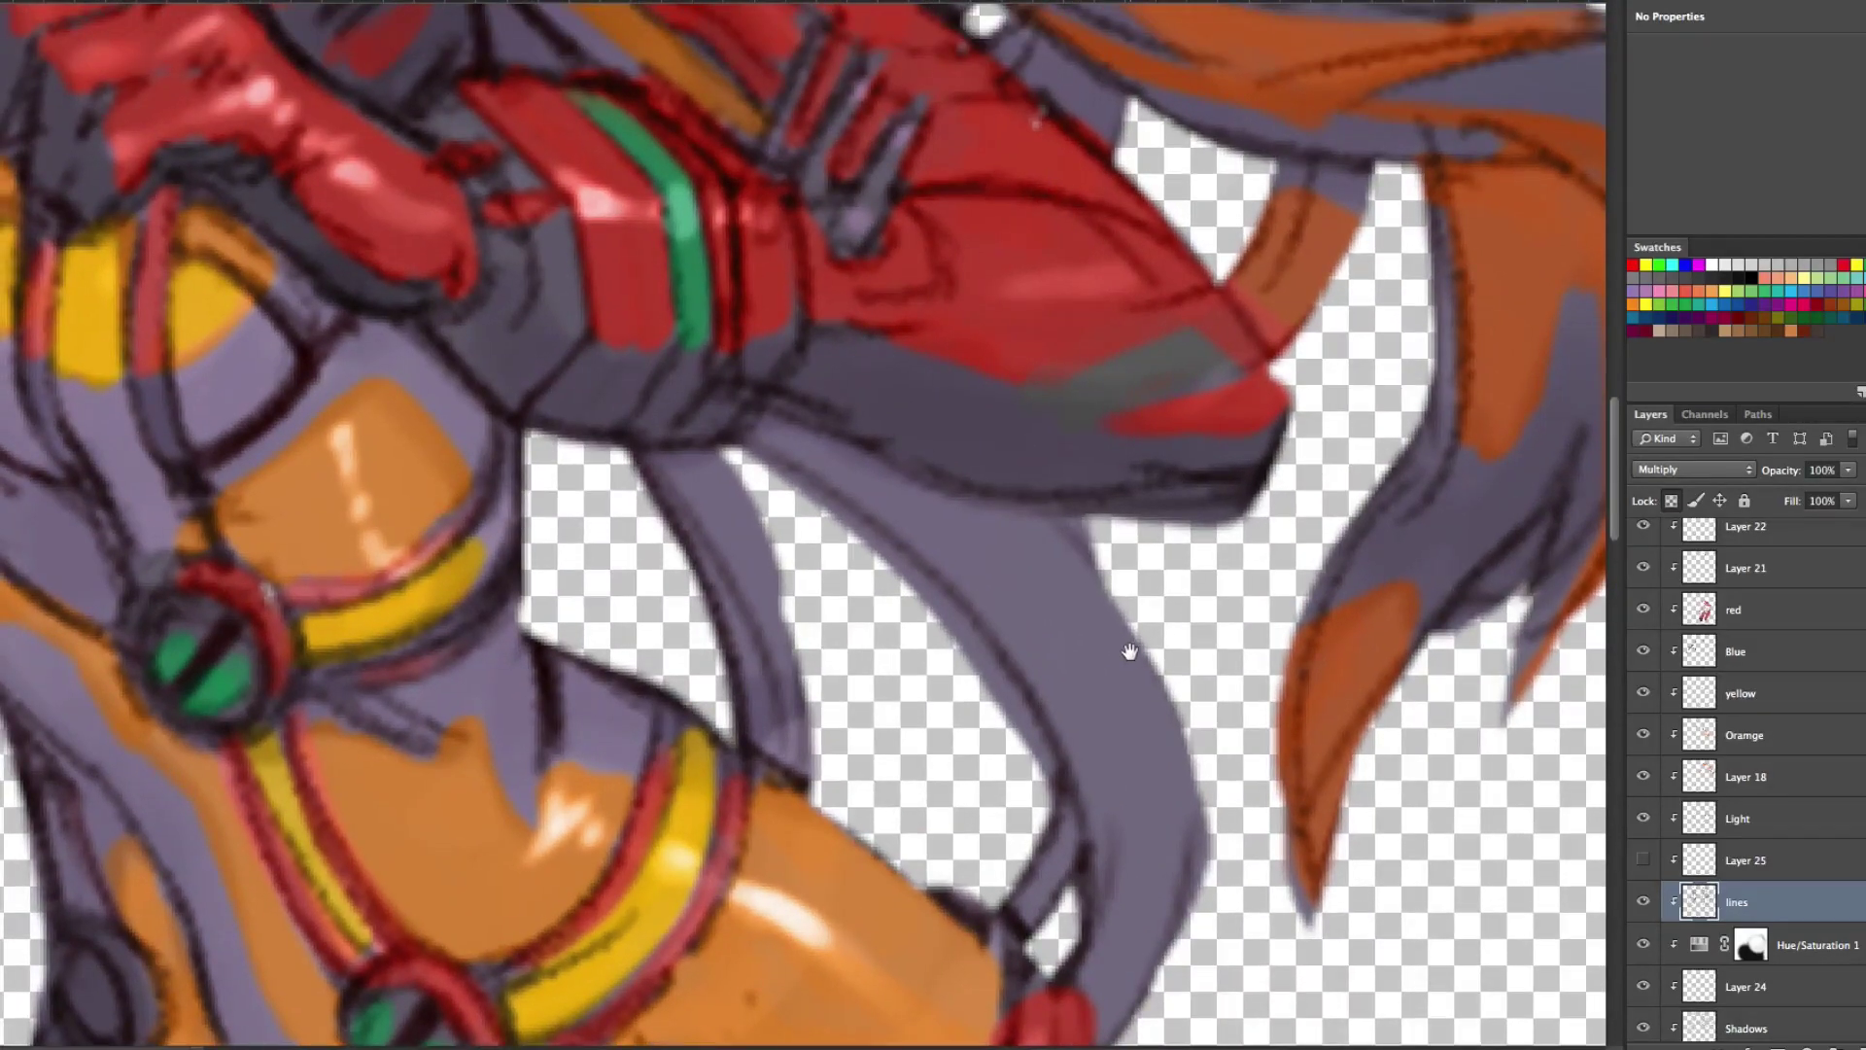
Try to paint over the line of the purple hair strand below the forearm with the light purple sampled from it.
key(ctrl+minus)
key(ctrl+plus)
click(1046, 577)
alt+click(982, 554)
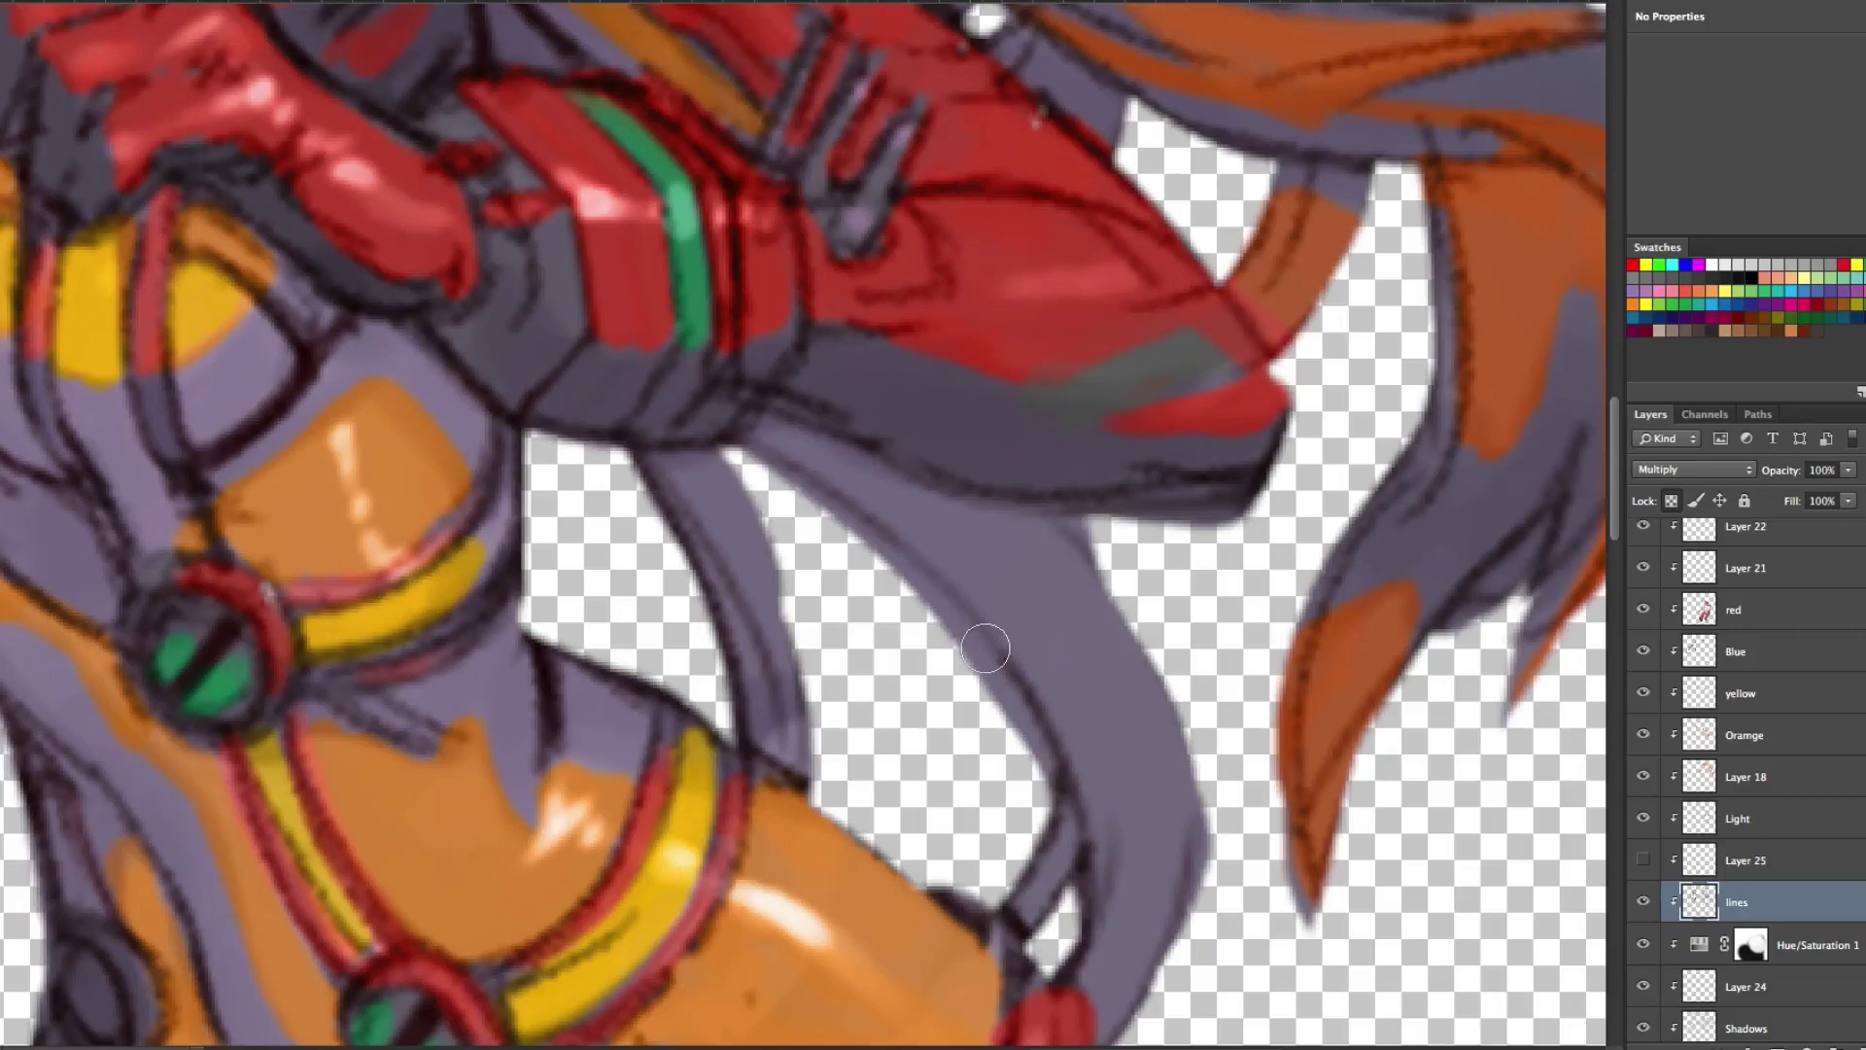
key(super+z)
alt+click(1051, 611)
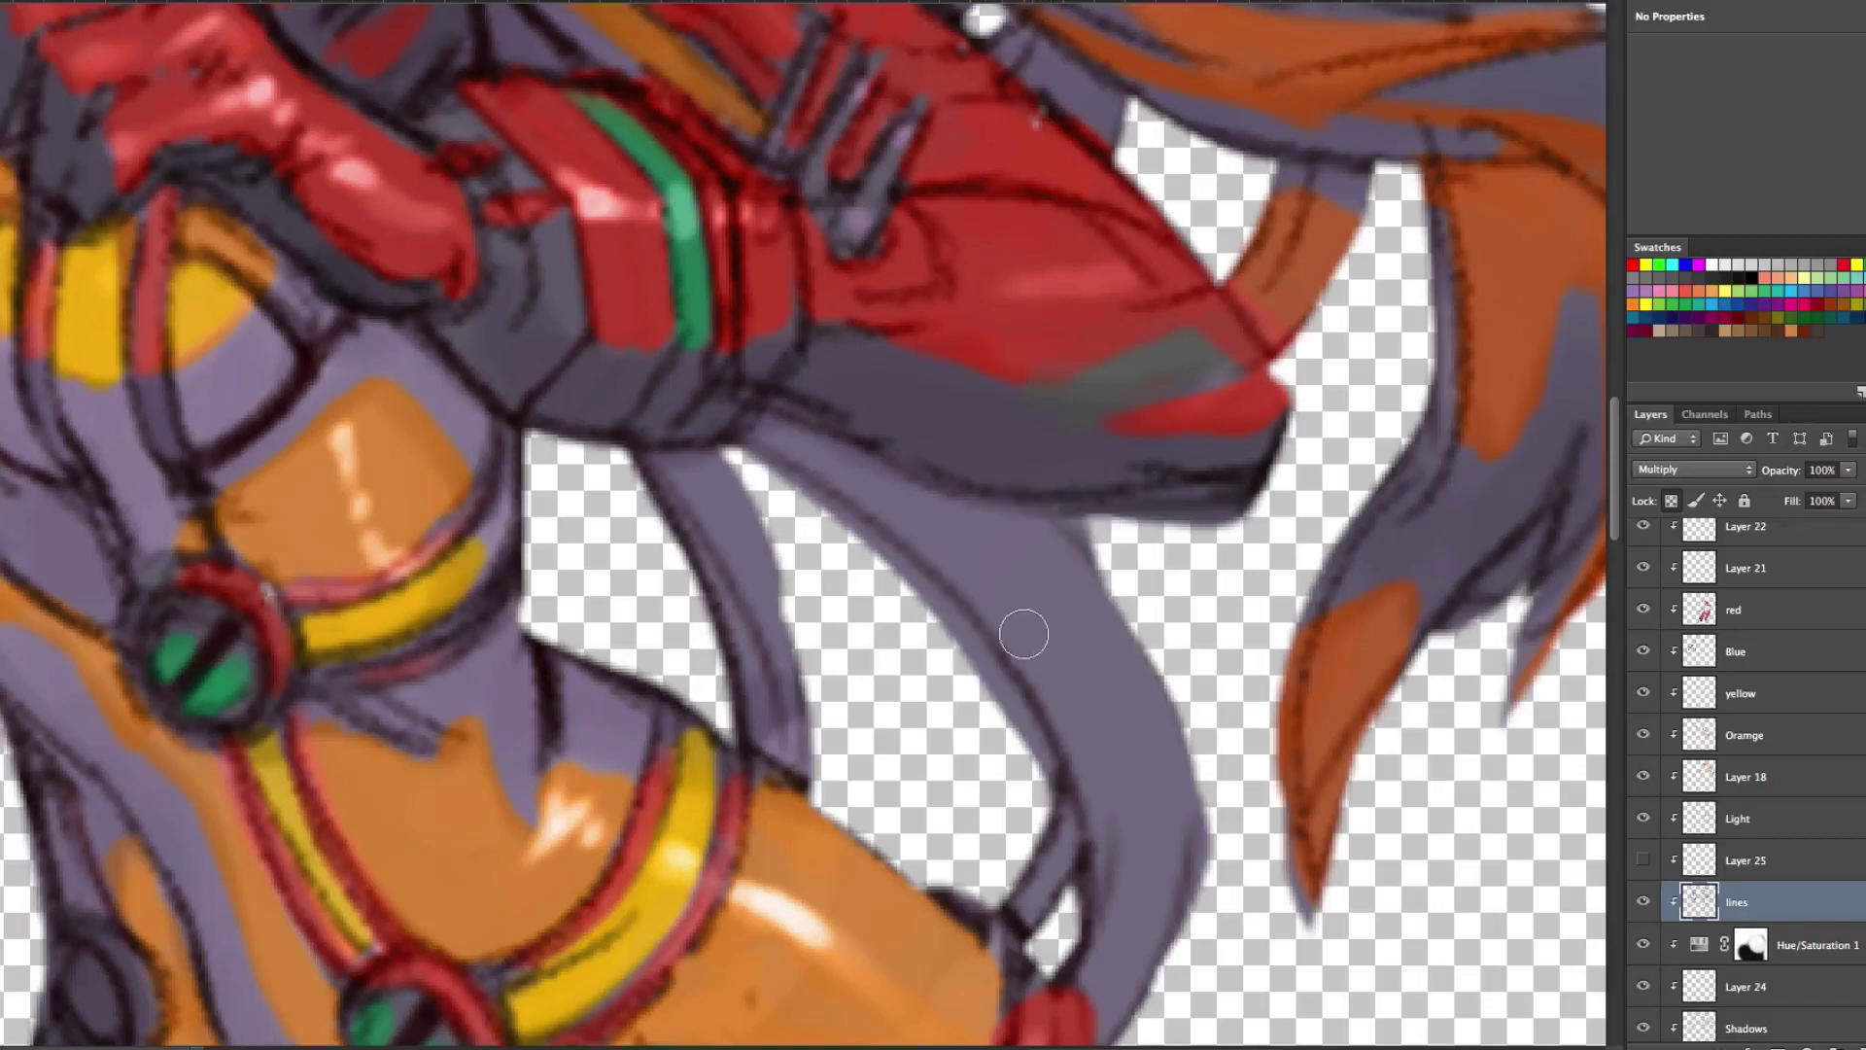
drag(1014, 651, 936, 559)
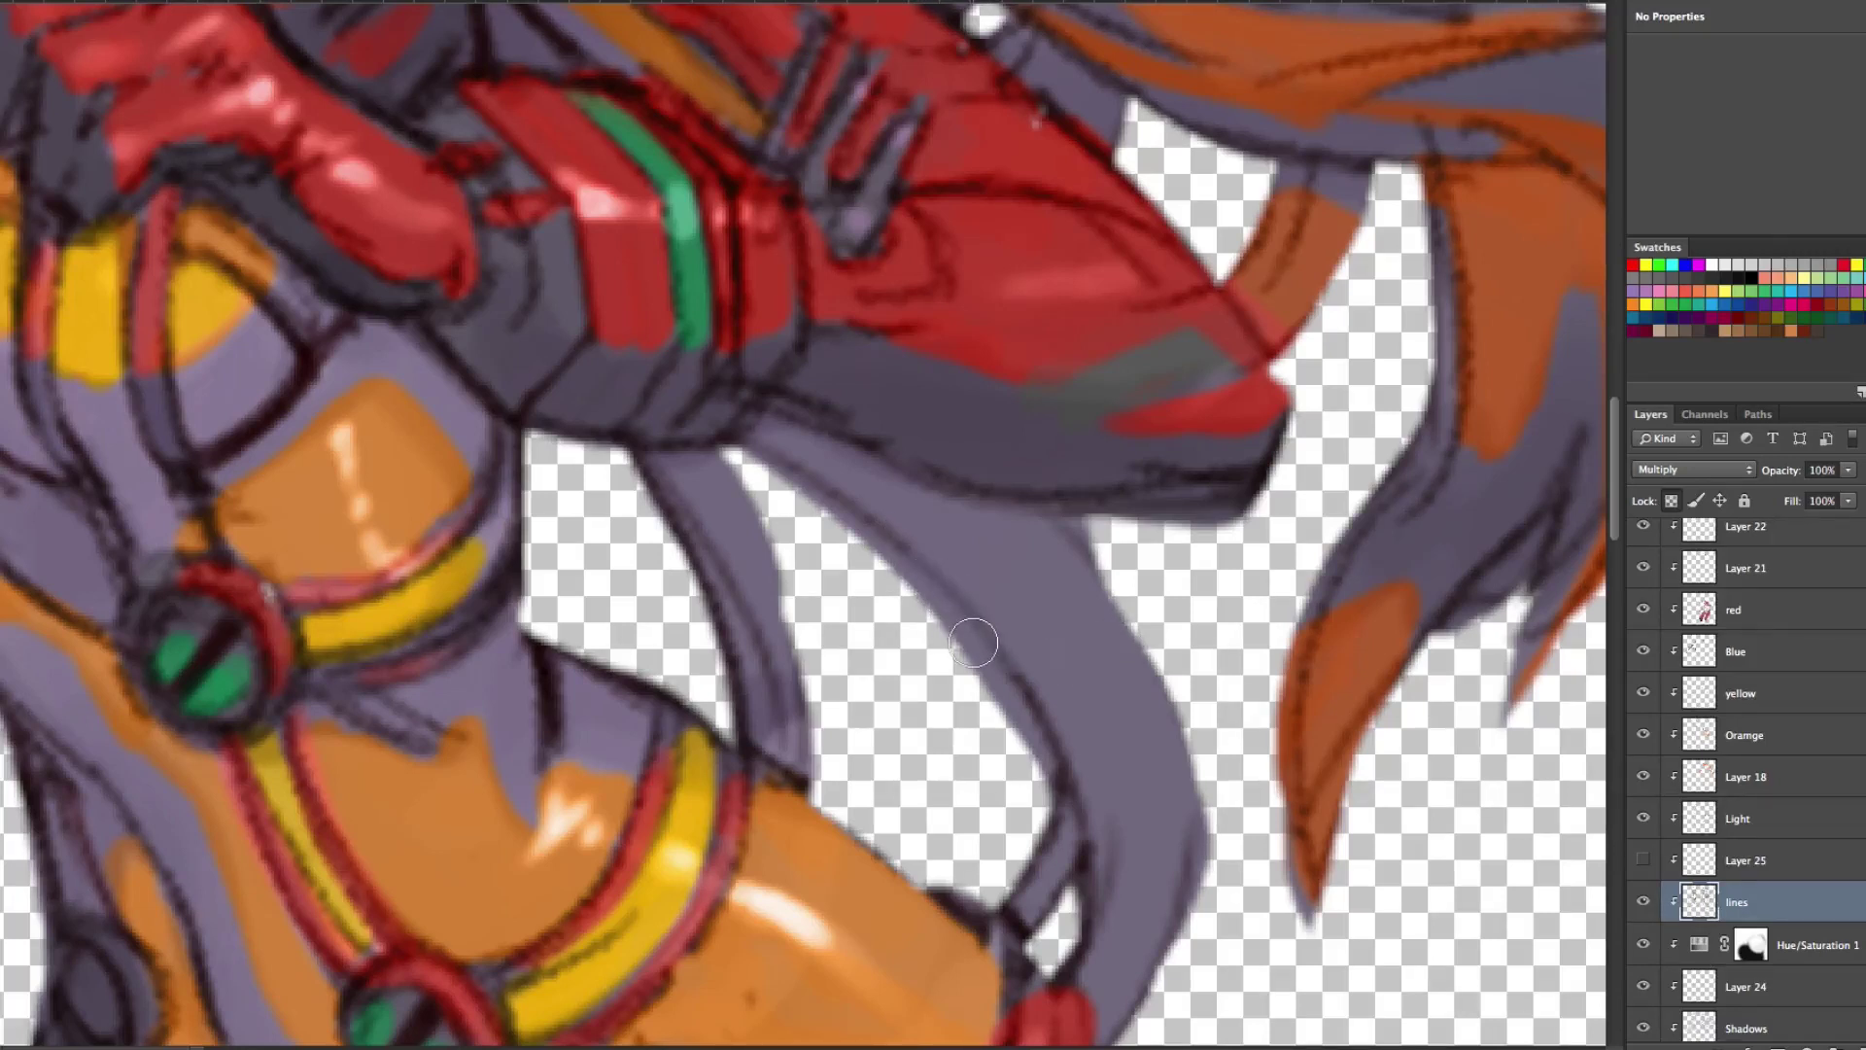
drag(938, 575, 1007, 661)
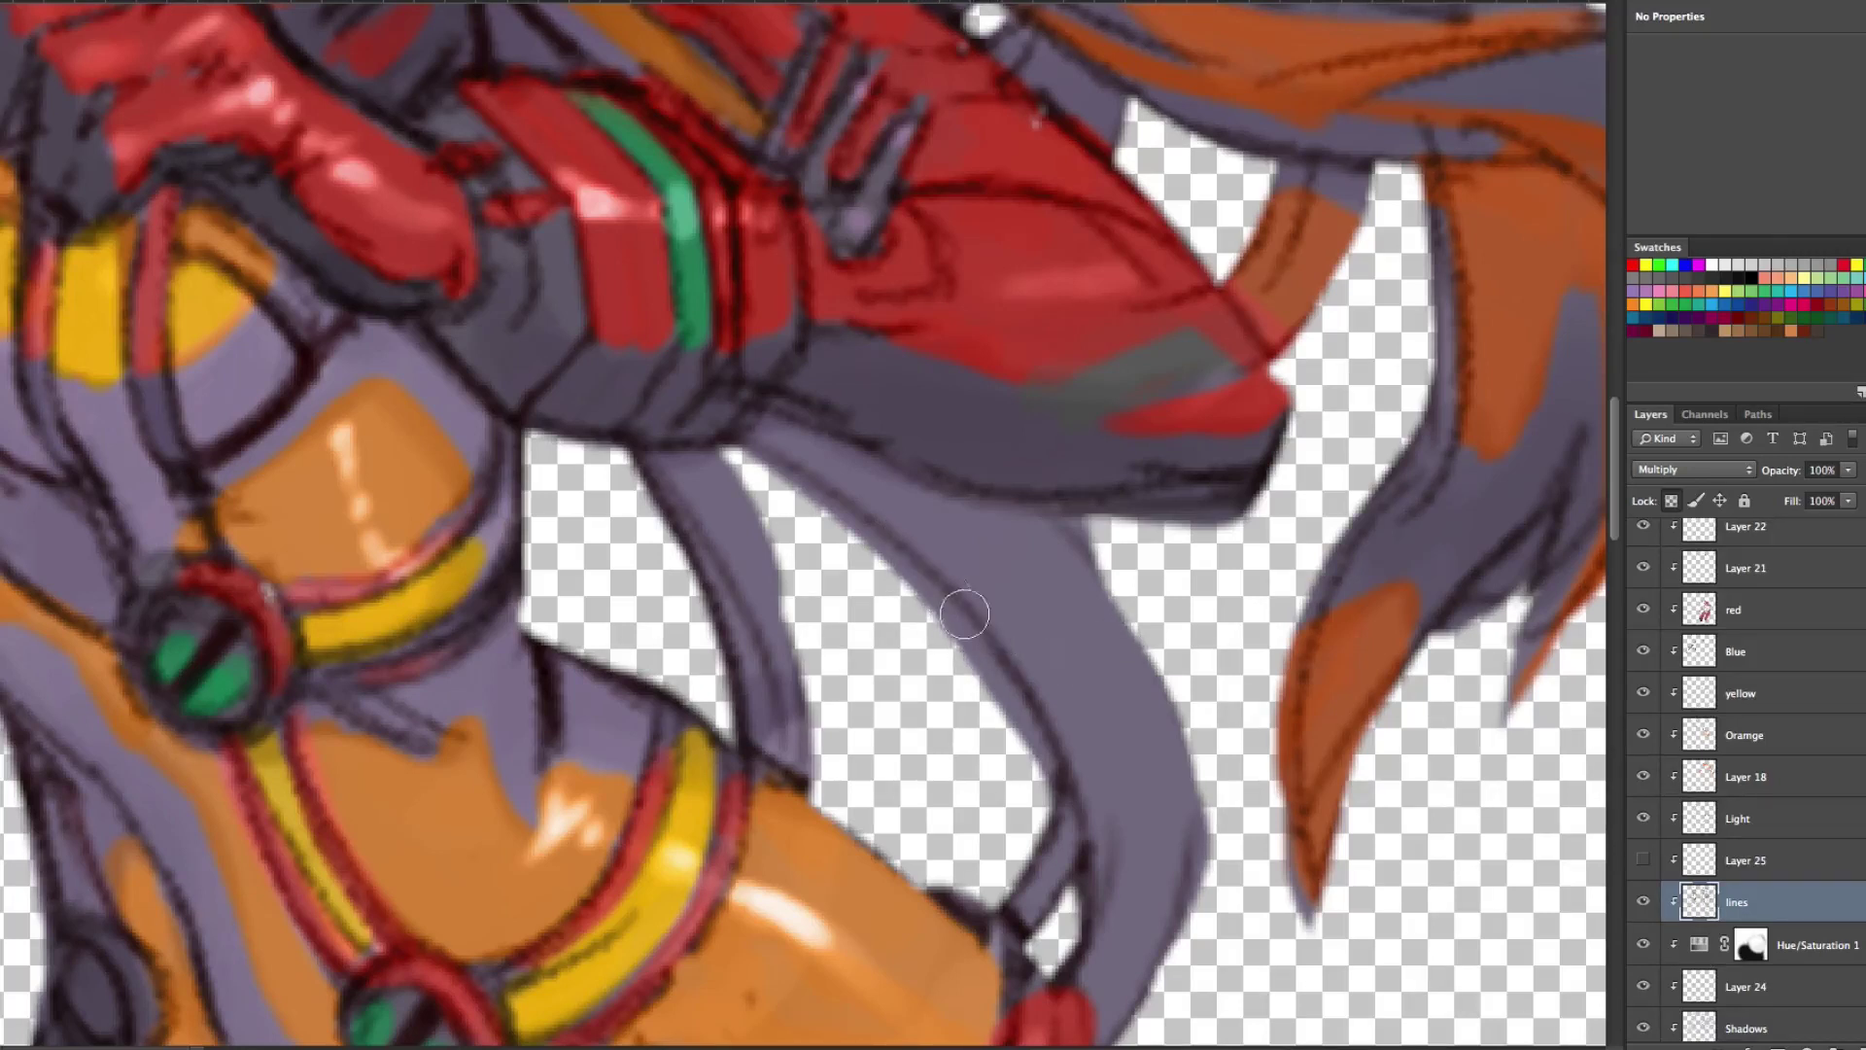
Sample the red of the forearm and the dark line colour at the elbow.
drag(915, 544, 942, 692)
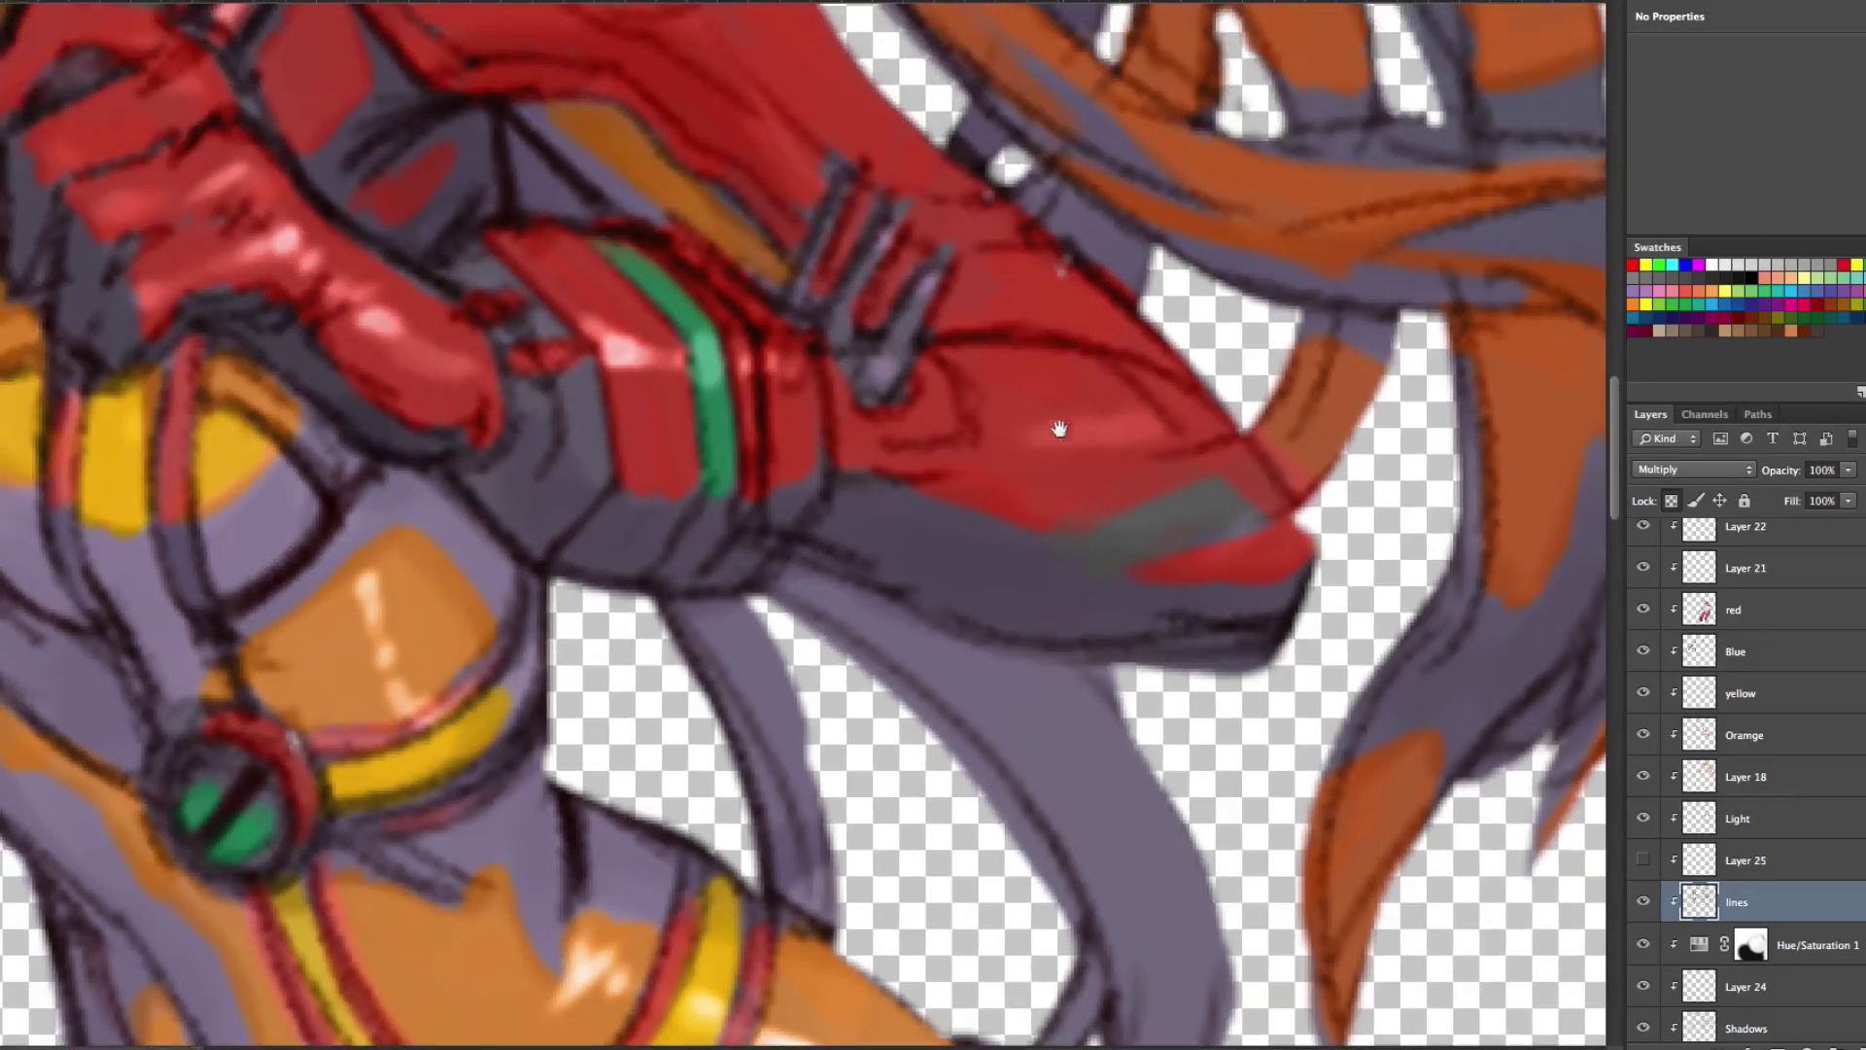
alt+click(1012, 376)
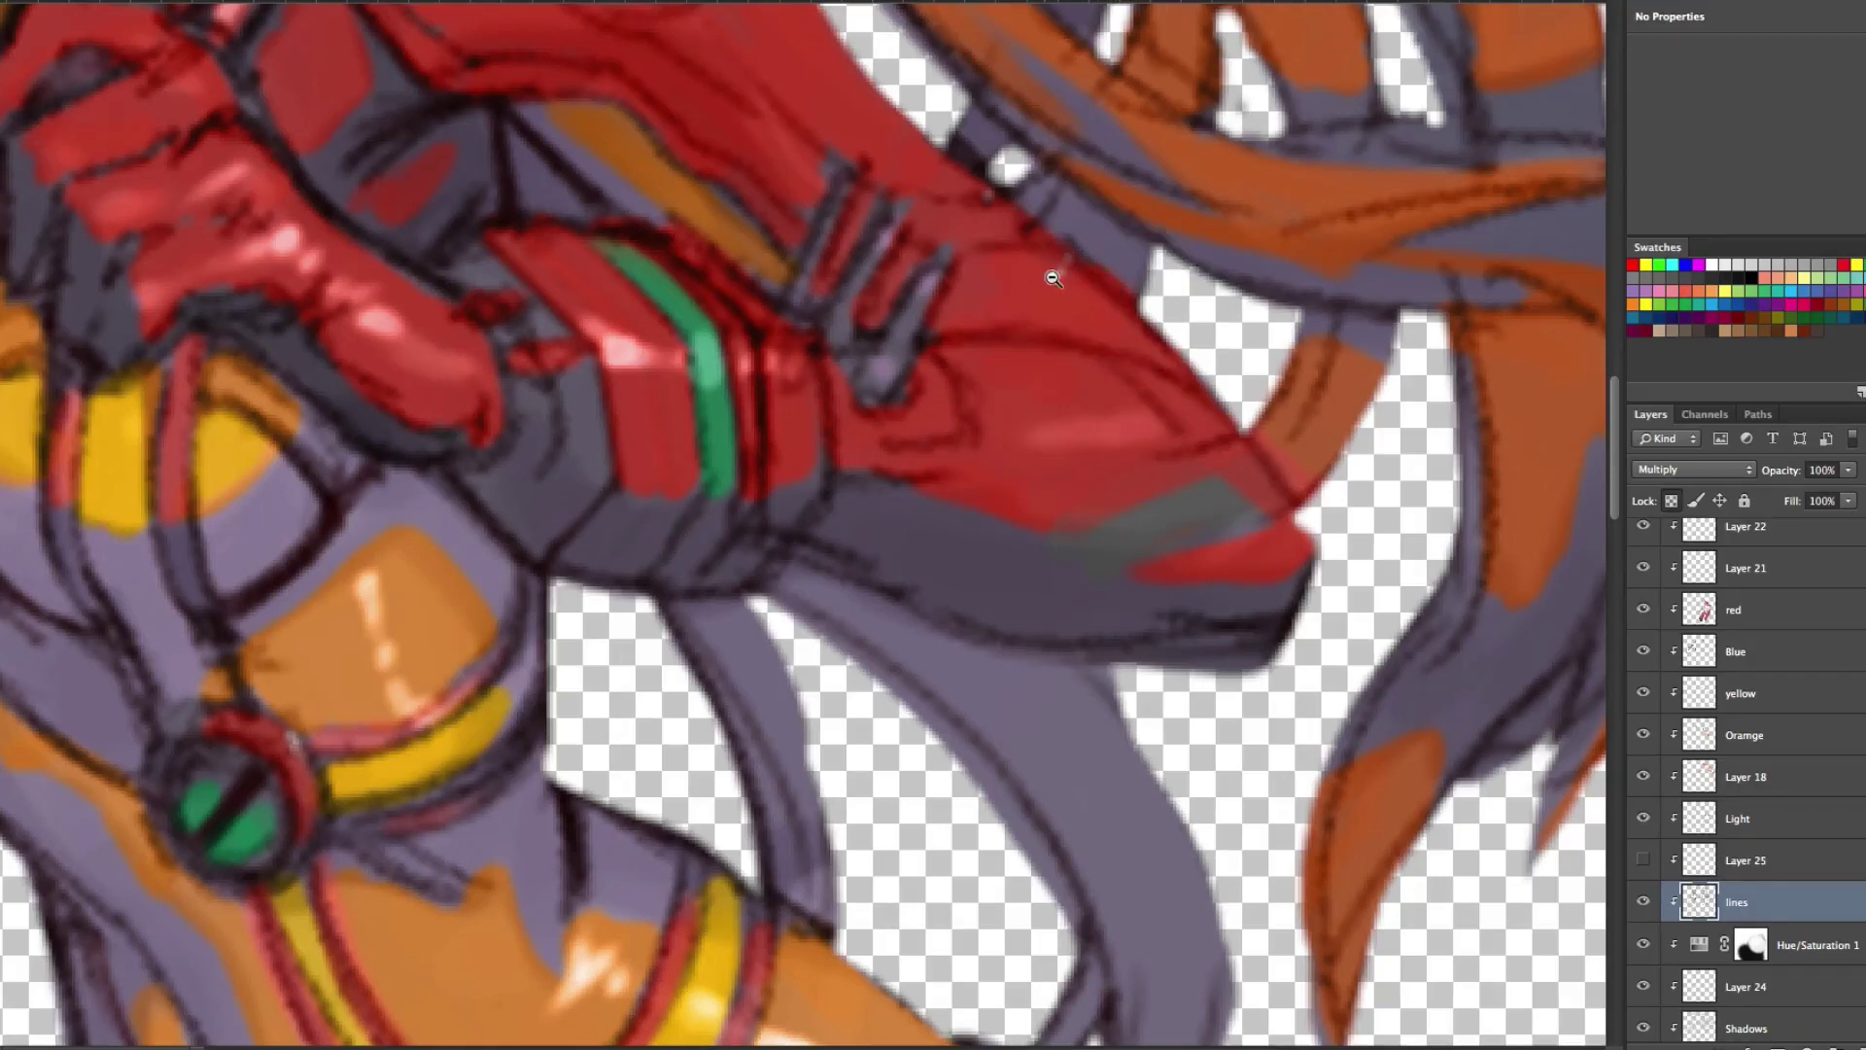
scroll(1049, 259, down, 1)
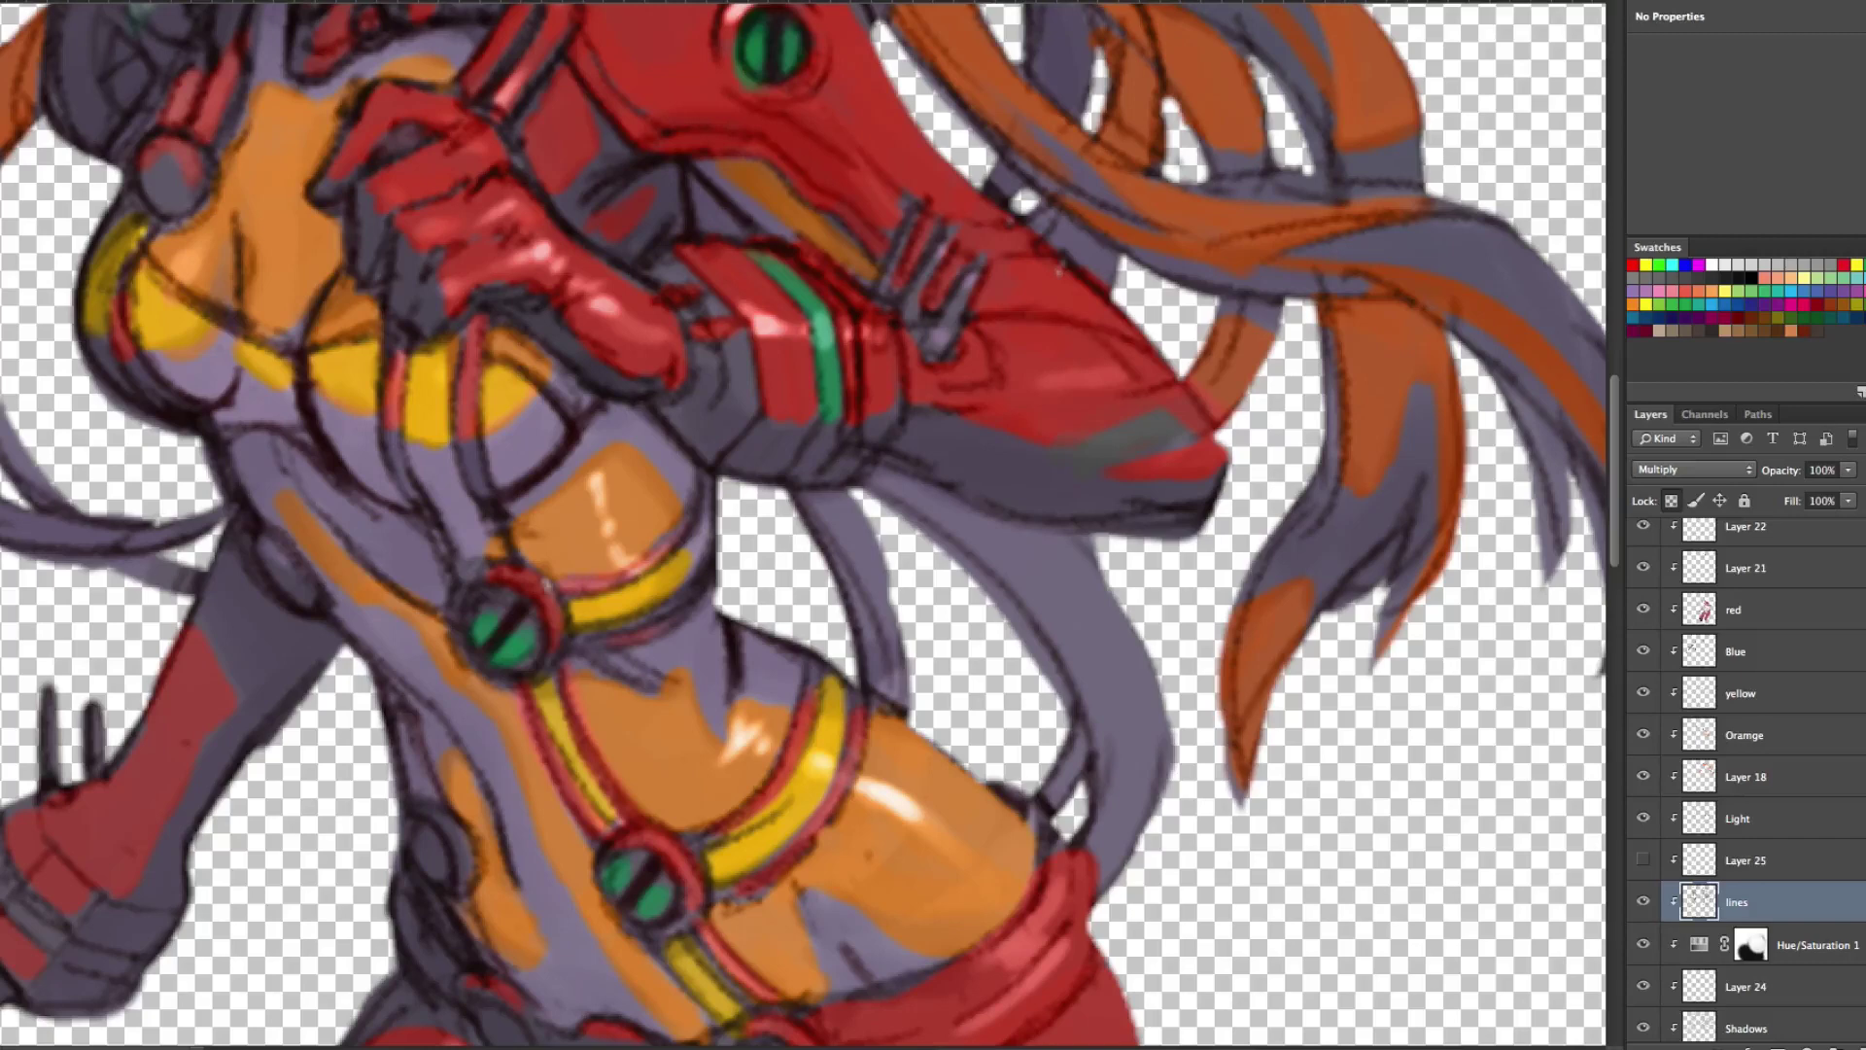
scroll(967, 376, up, 2)
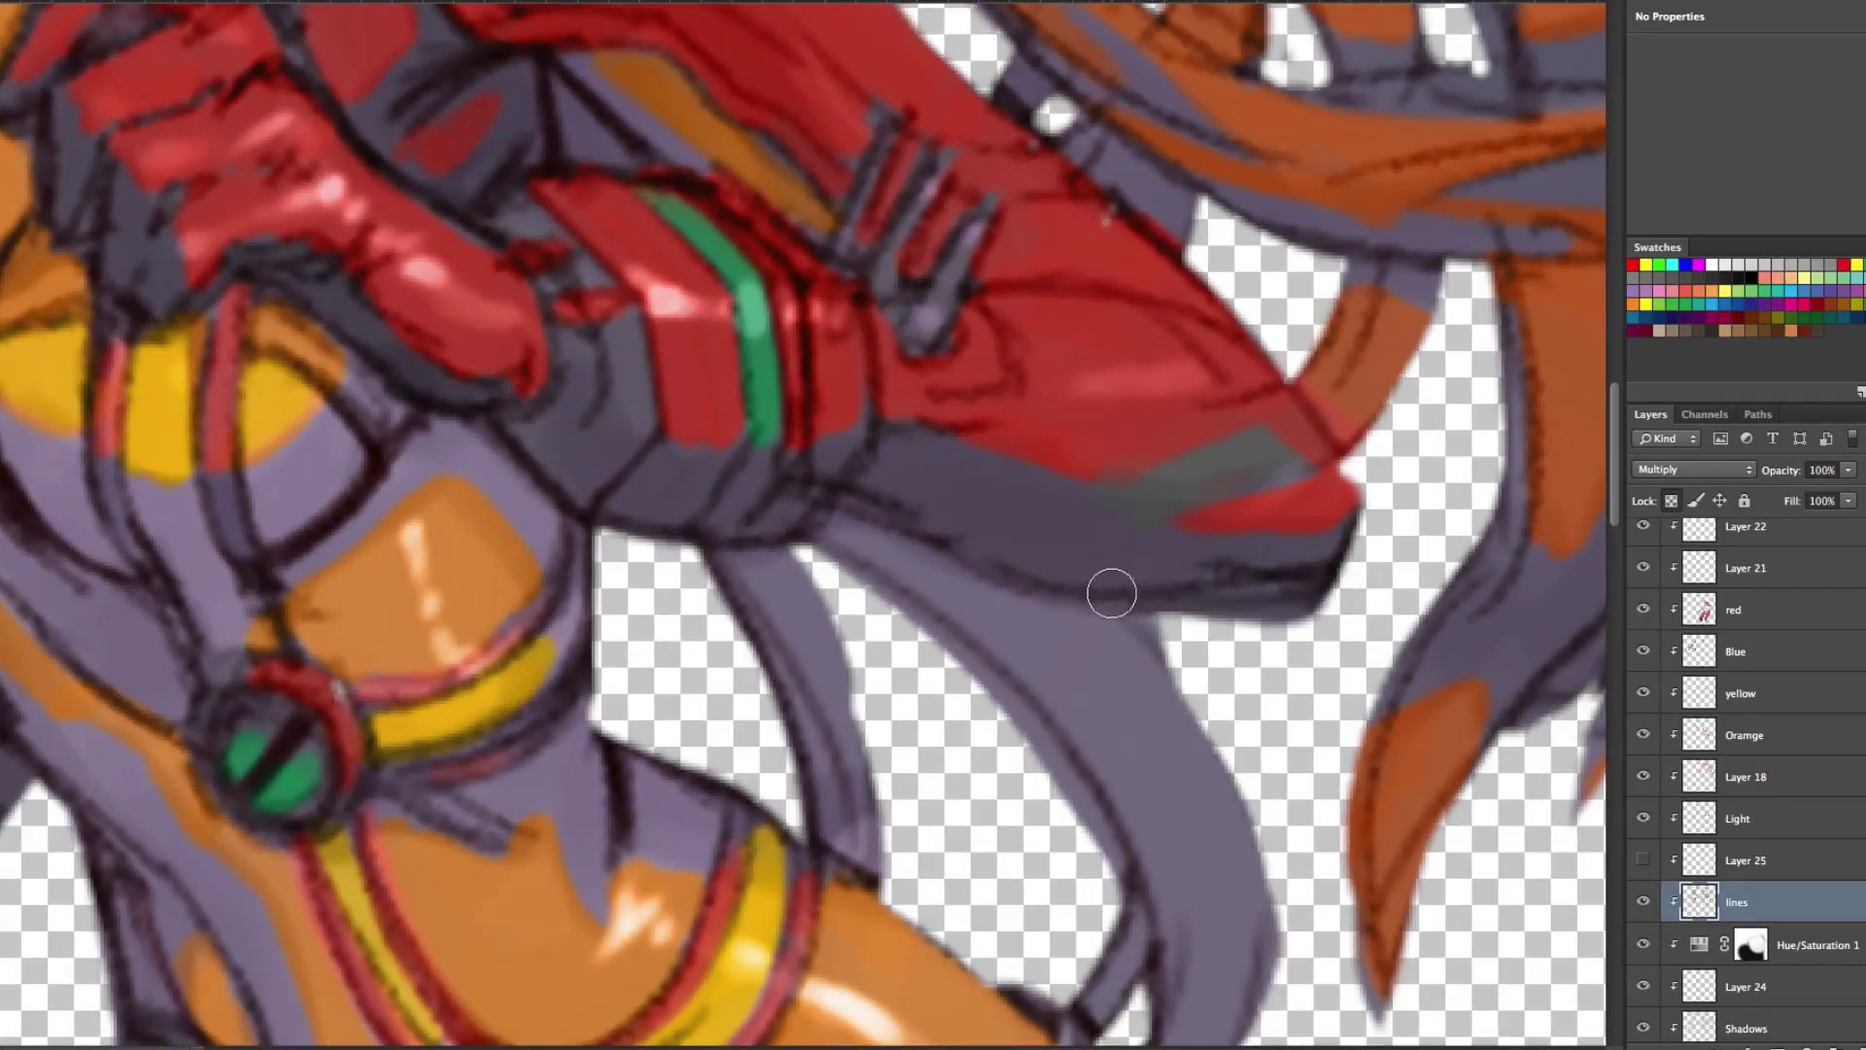
alt+click(1276, 565)
Compare the lines layer in Normal and Multiply, resampling the dark line at the elbow between the switches.
click(1653, 471)
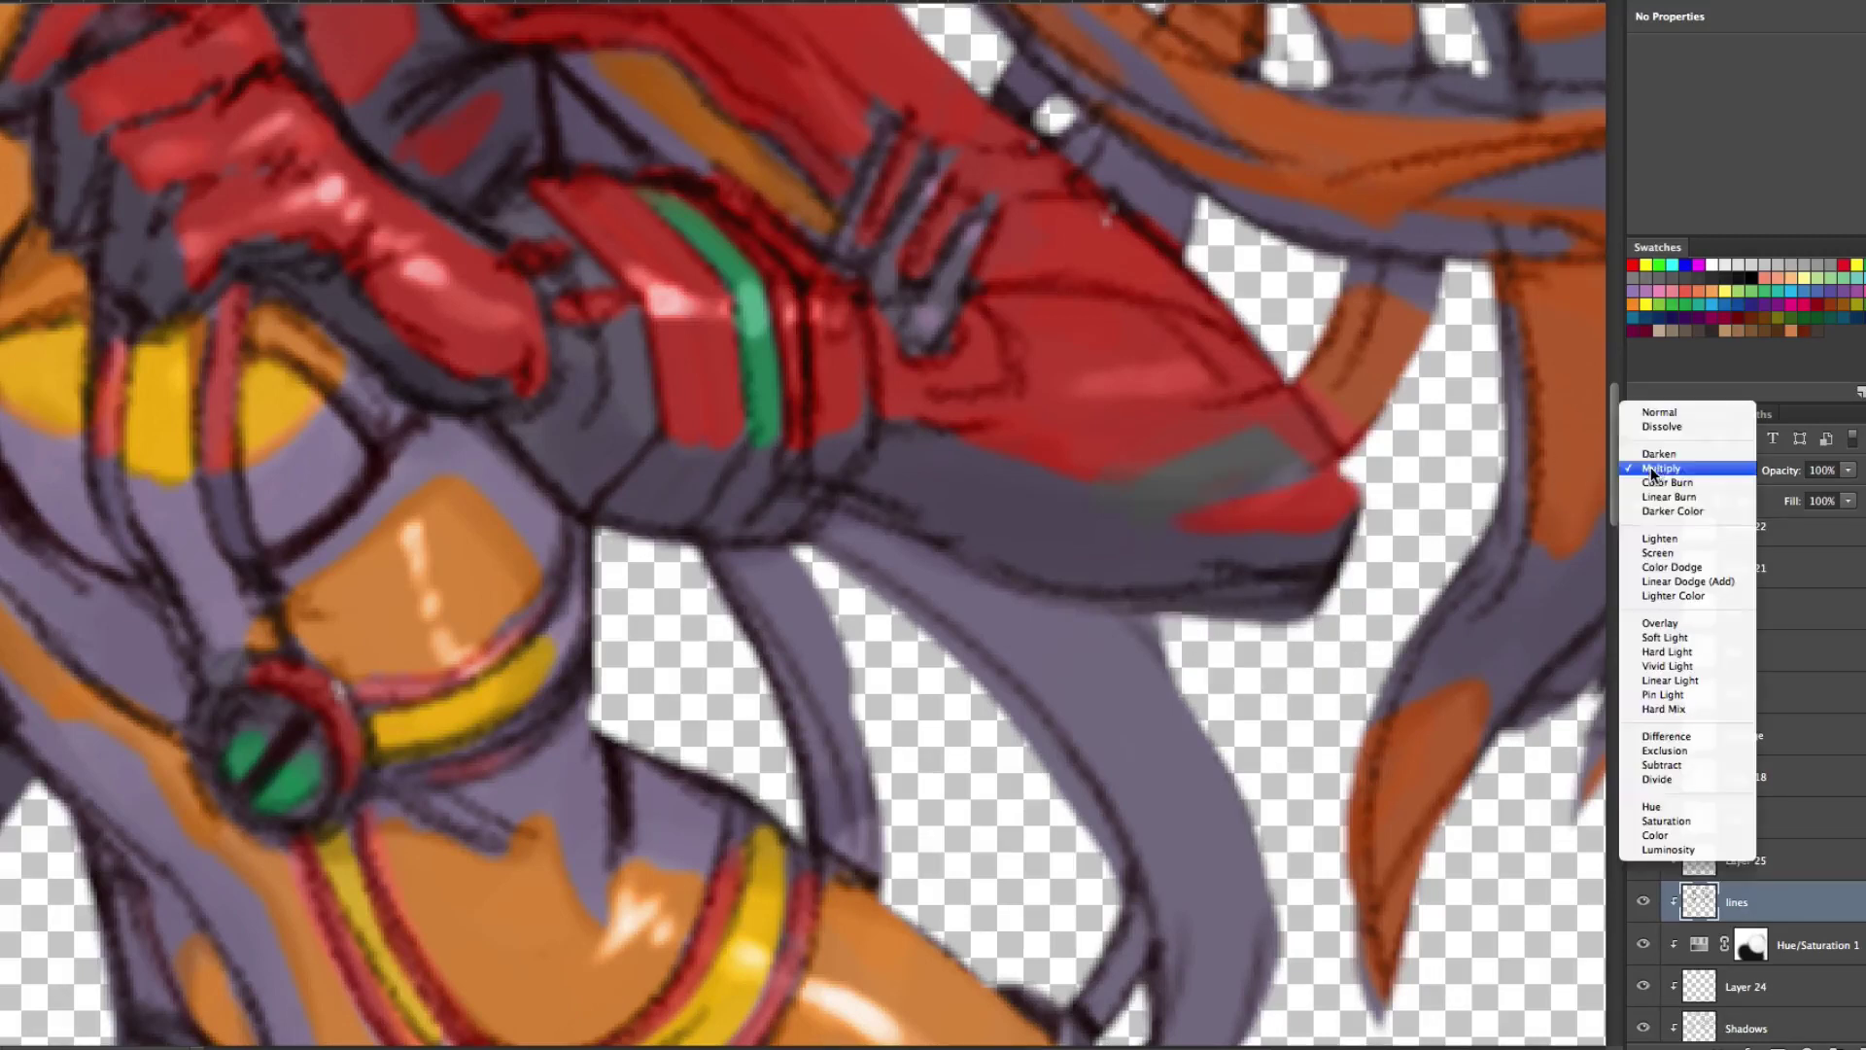
click(1642, 415)
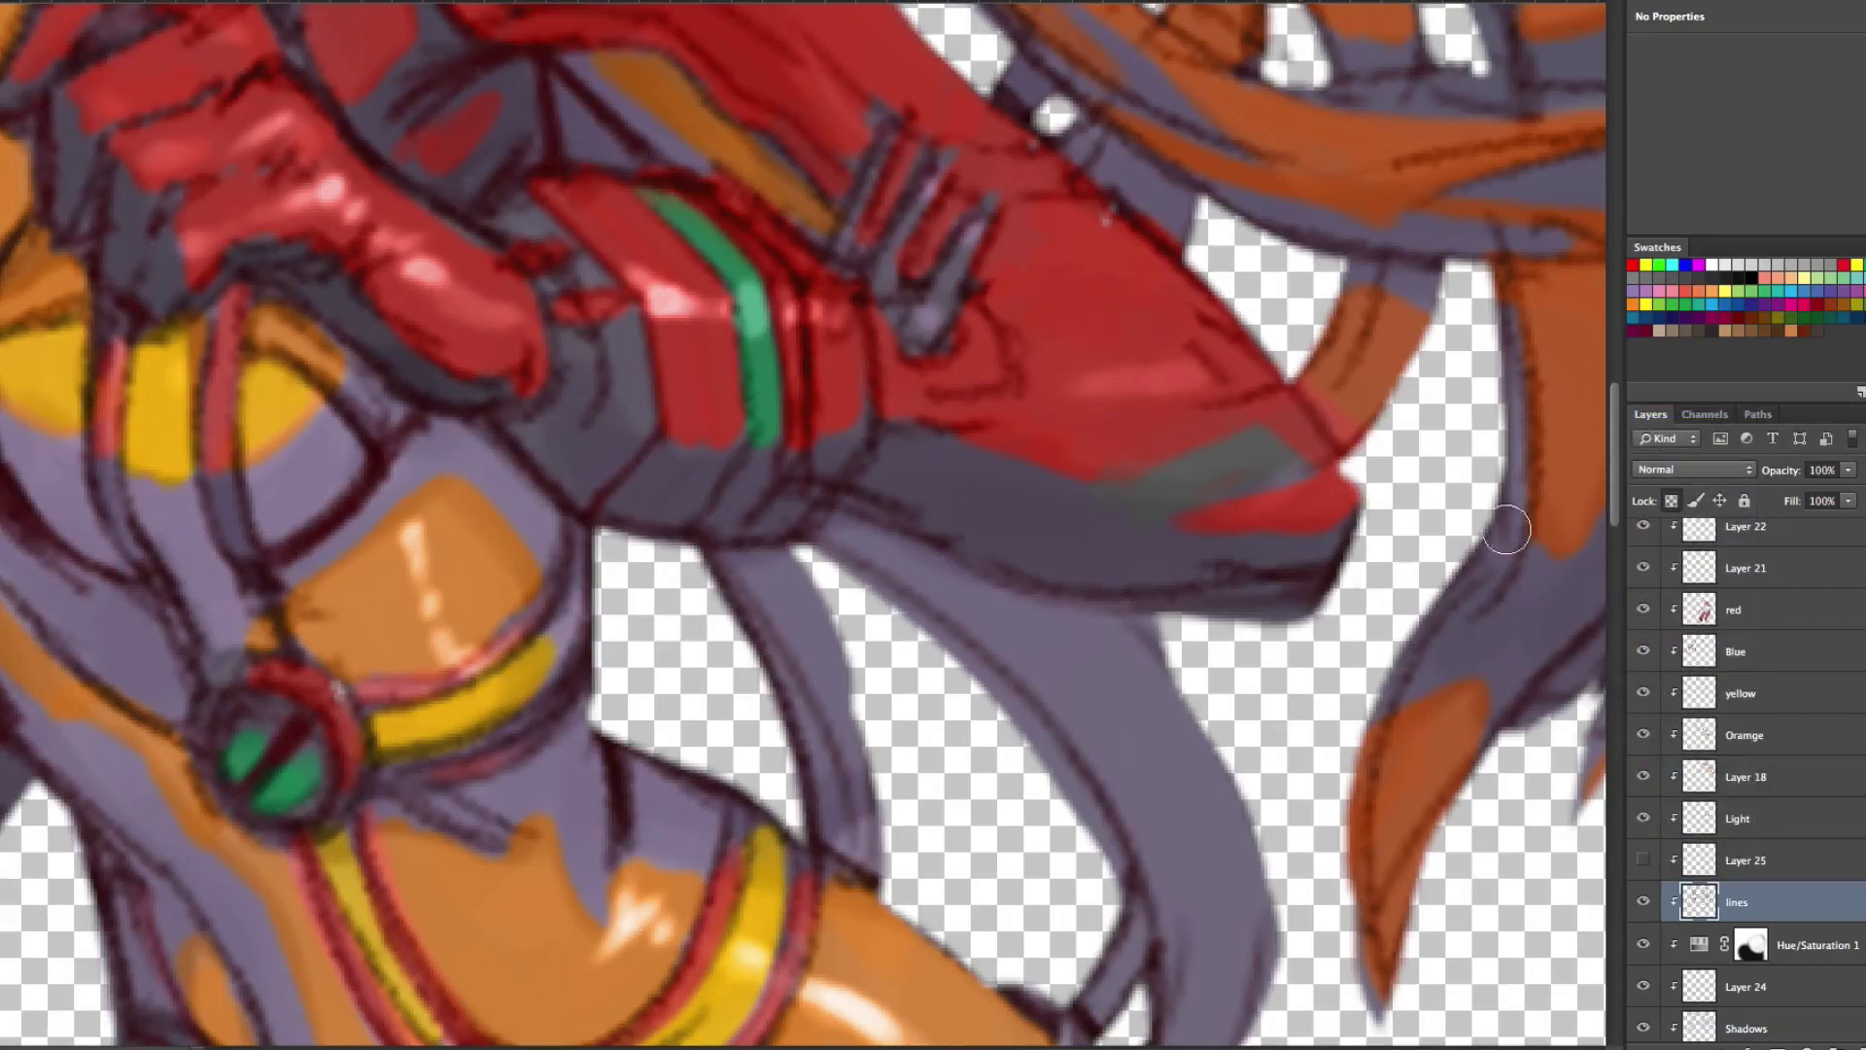
click(1677, 465)
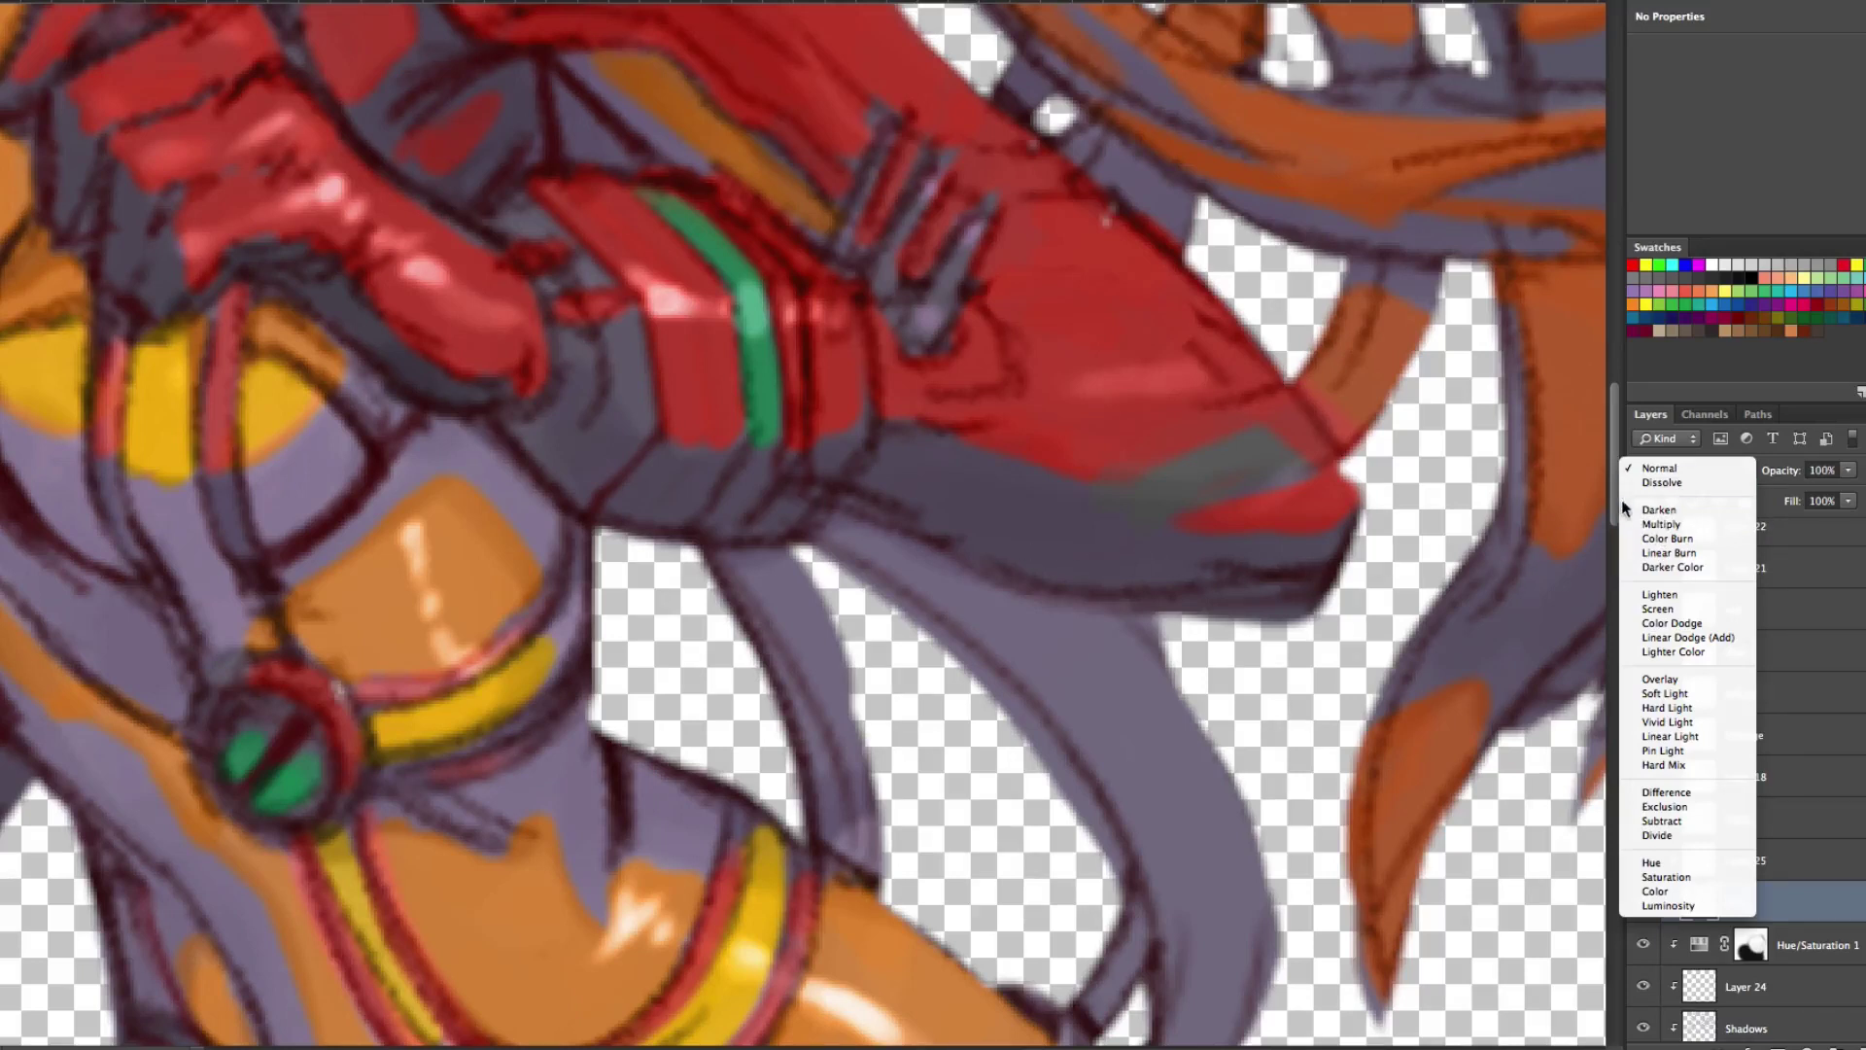
click(1636, 524)
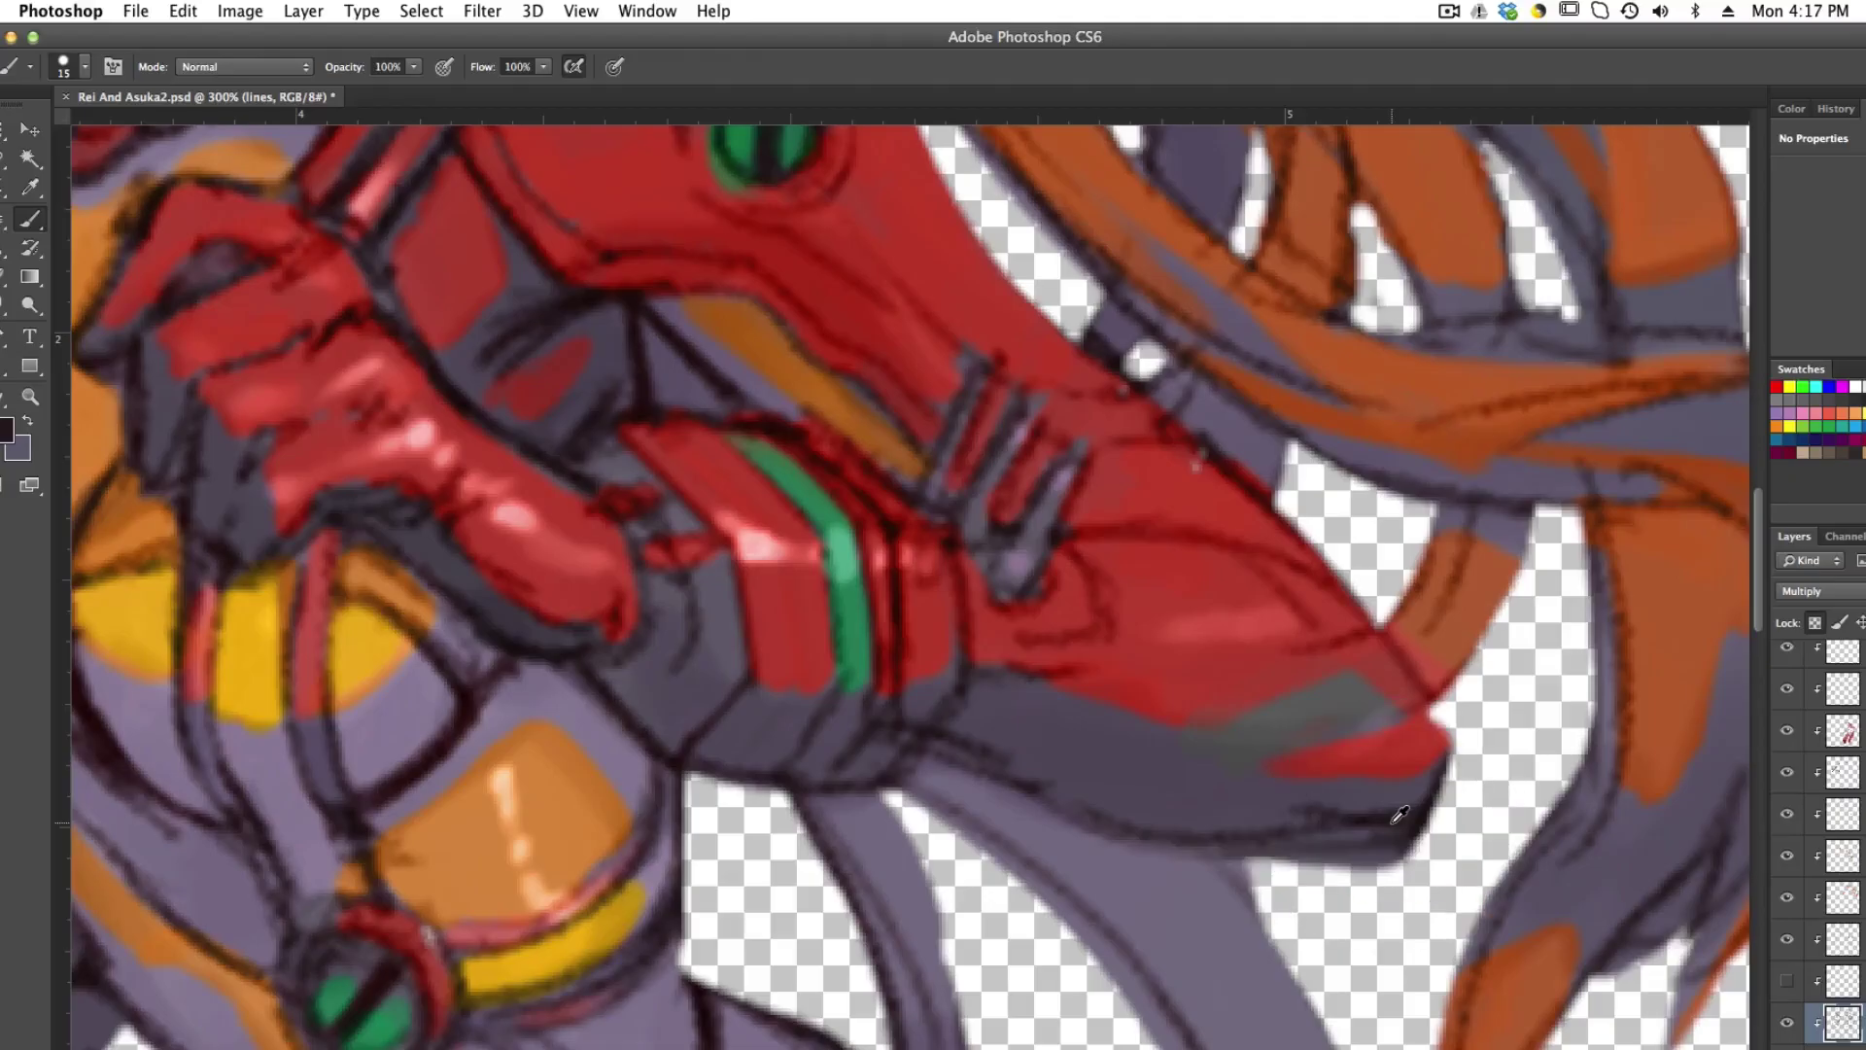
alt+click(1399, 815)
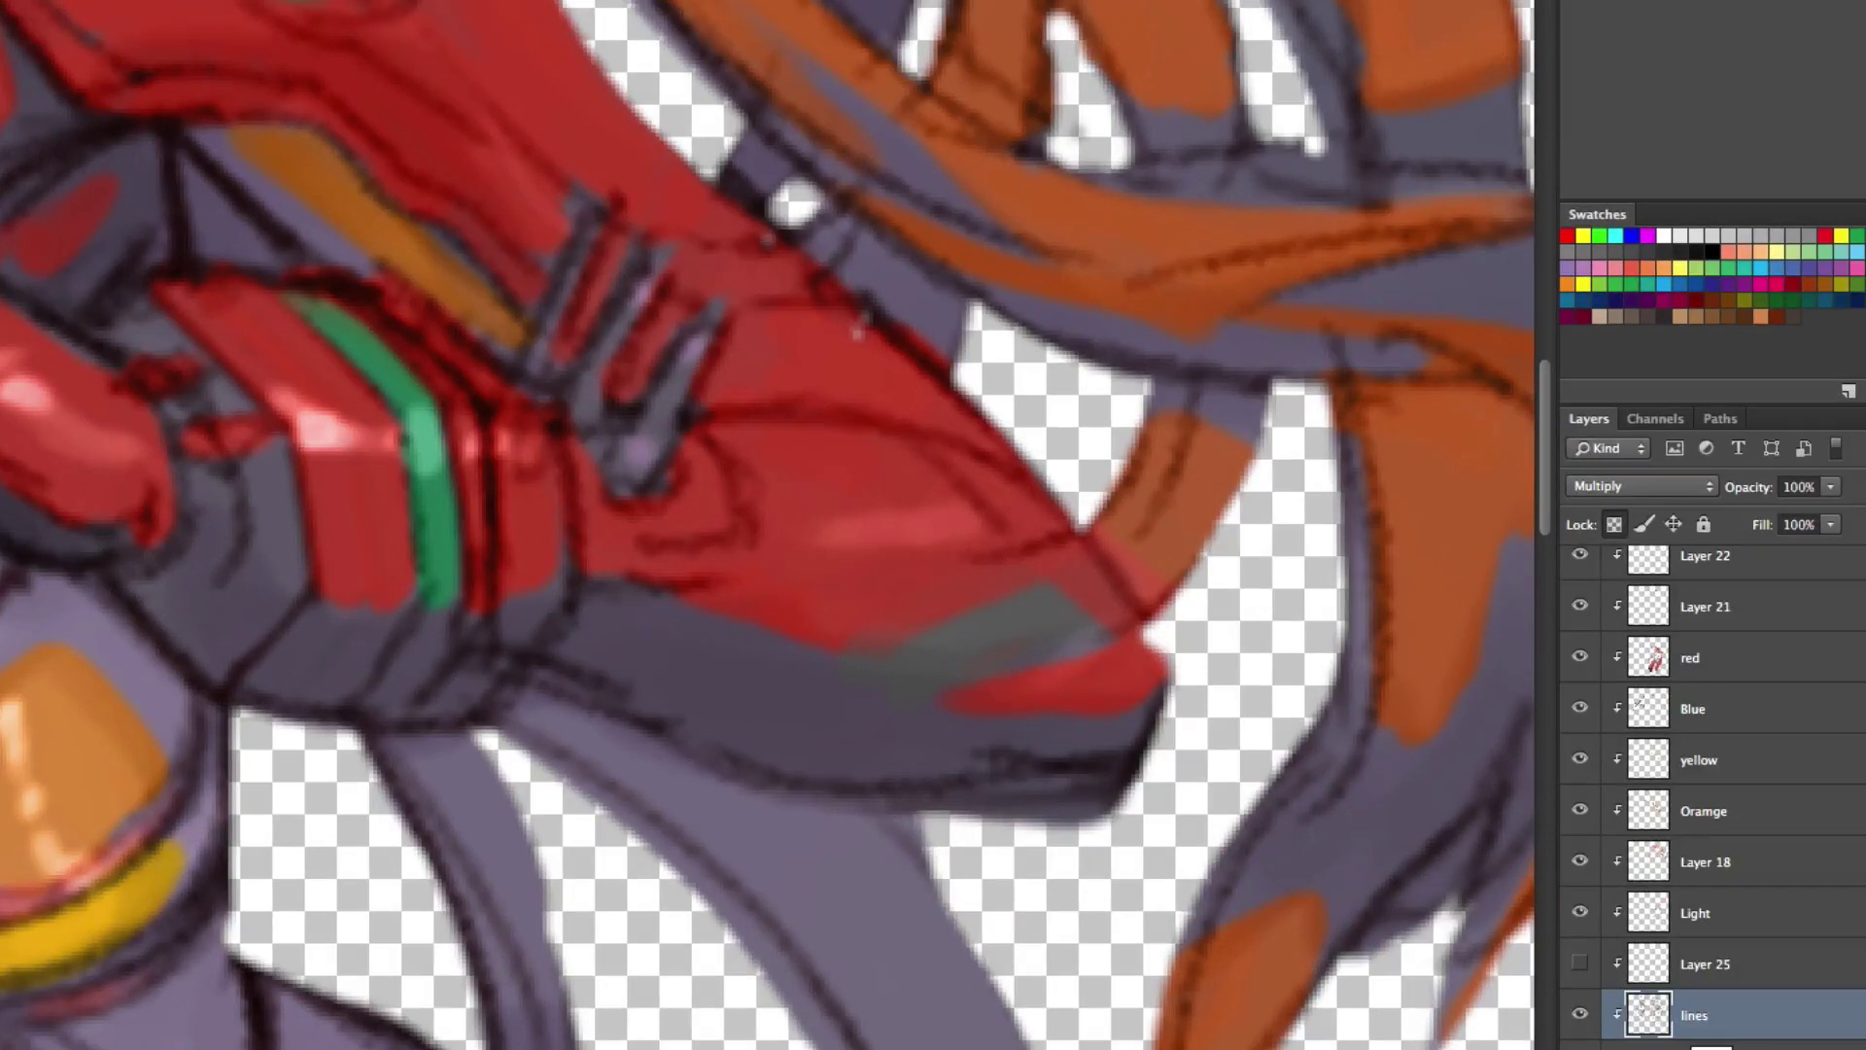
click(1598, 476)
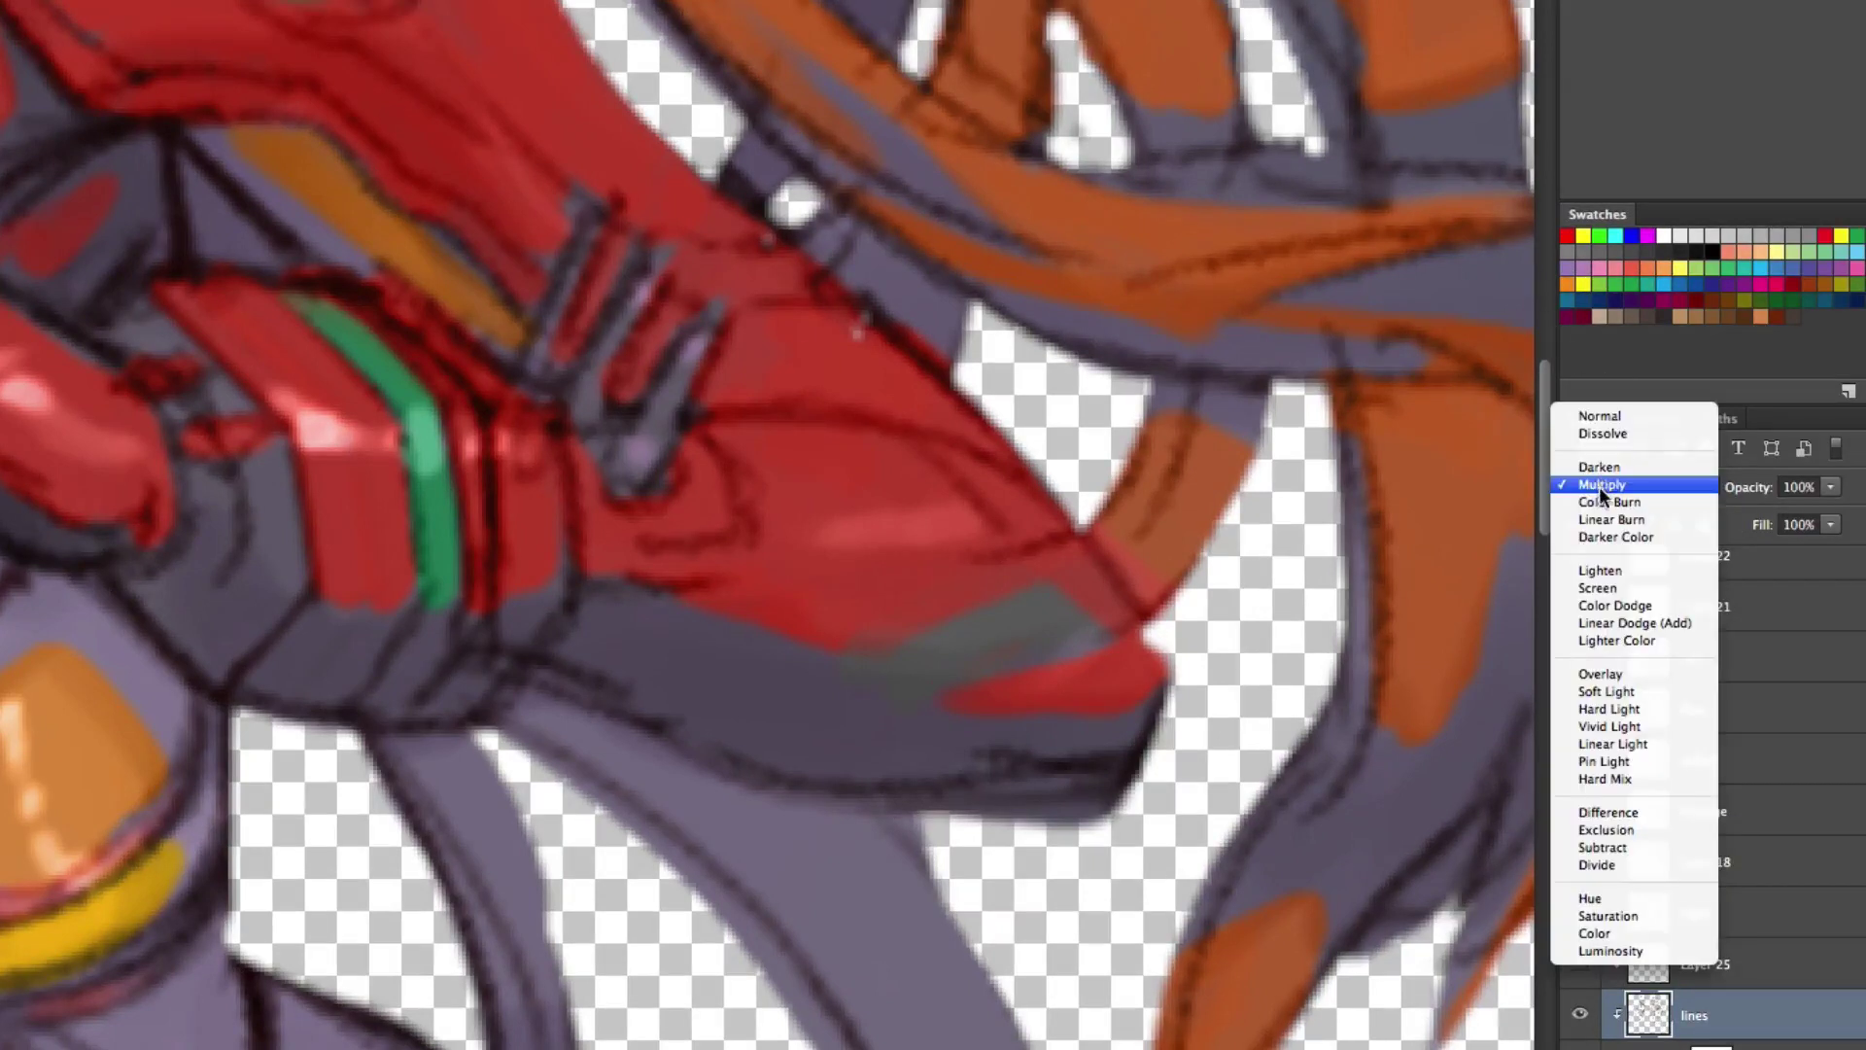
click(1588, 412)
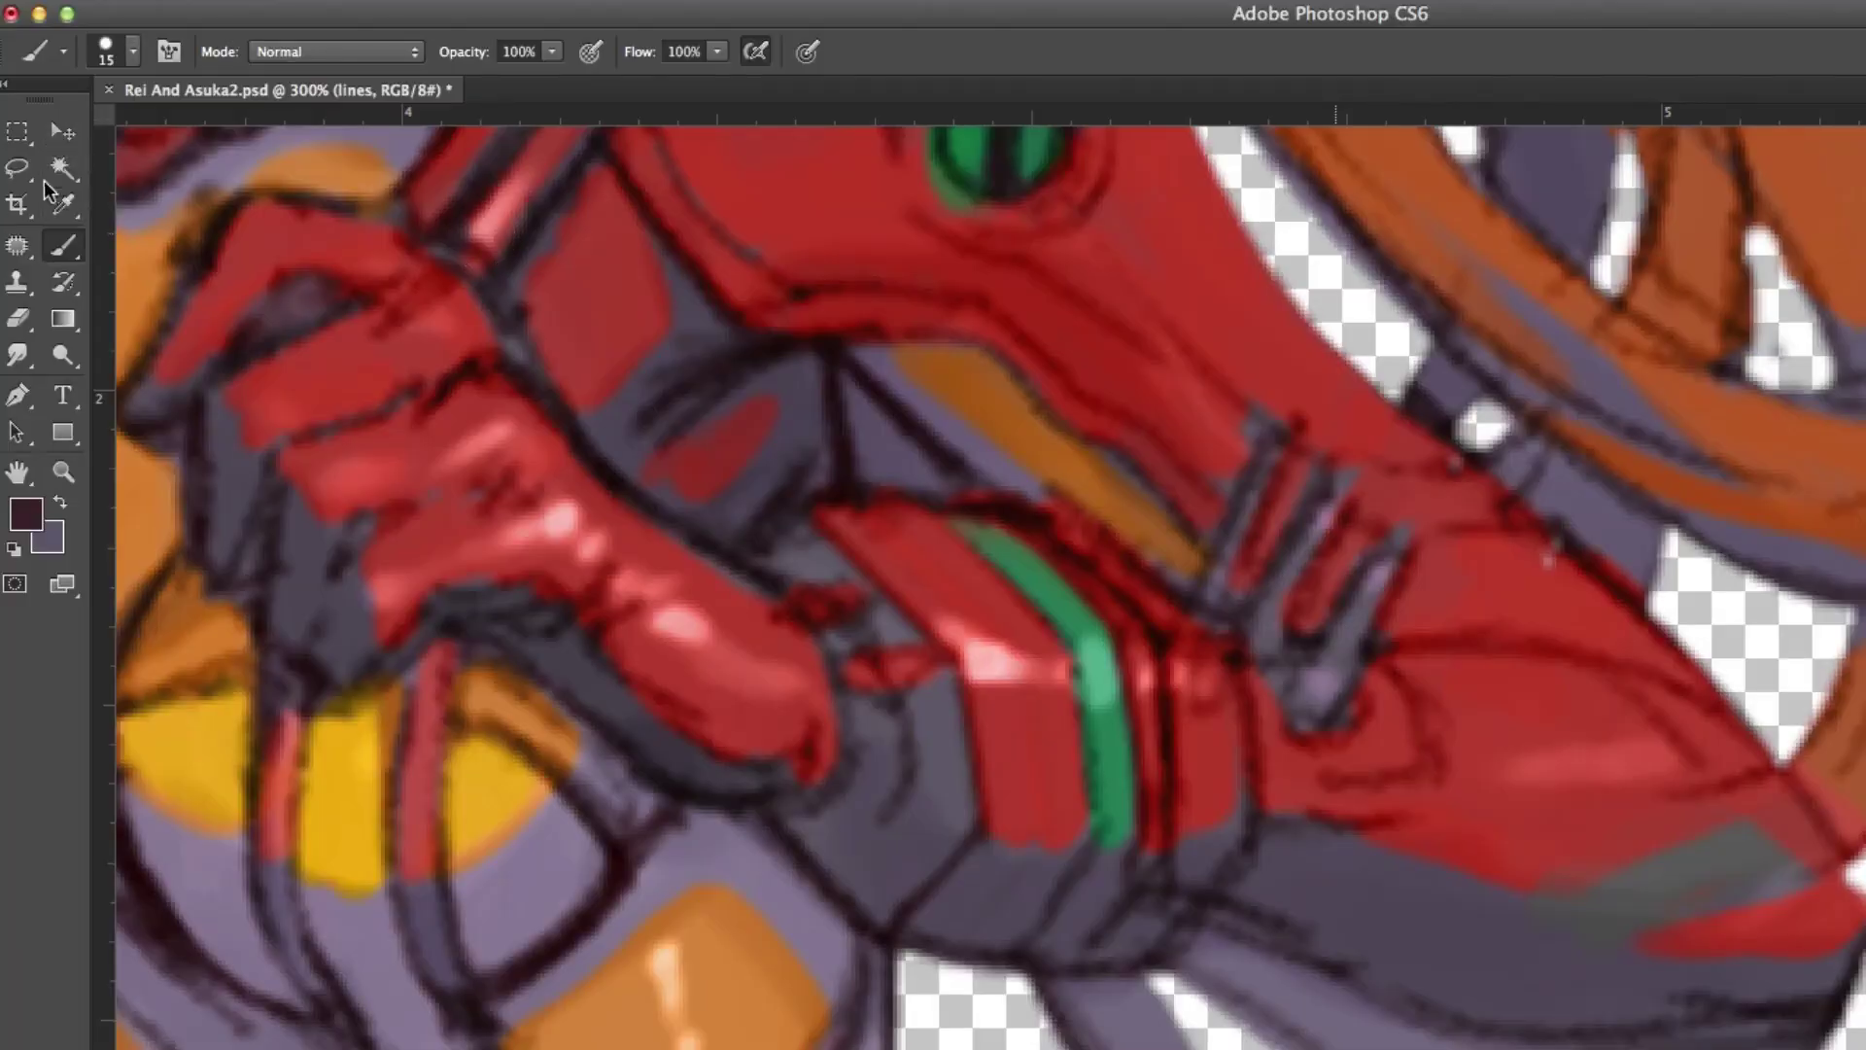
Set the Eyedropper to sample Current Layer and sample the dark line at the elbow from the lines layer.
click(60, 208)
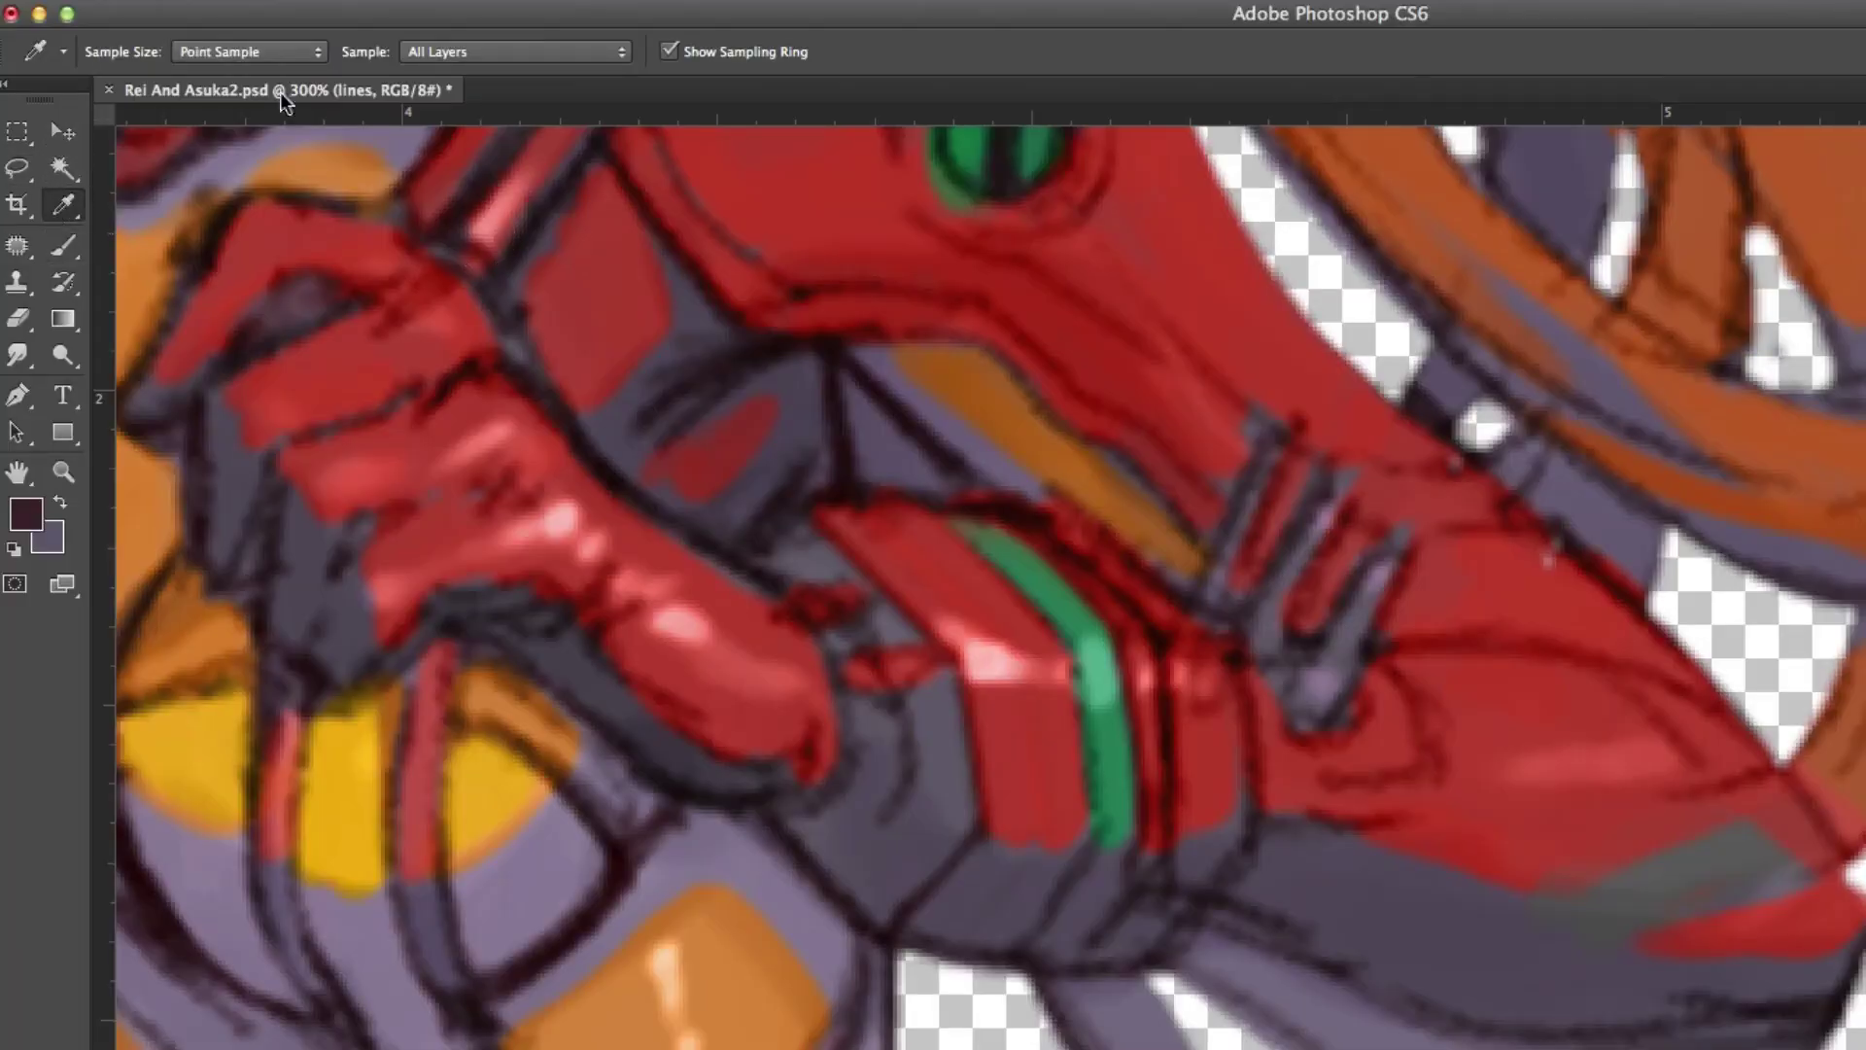
click(449, 55)
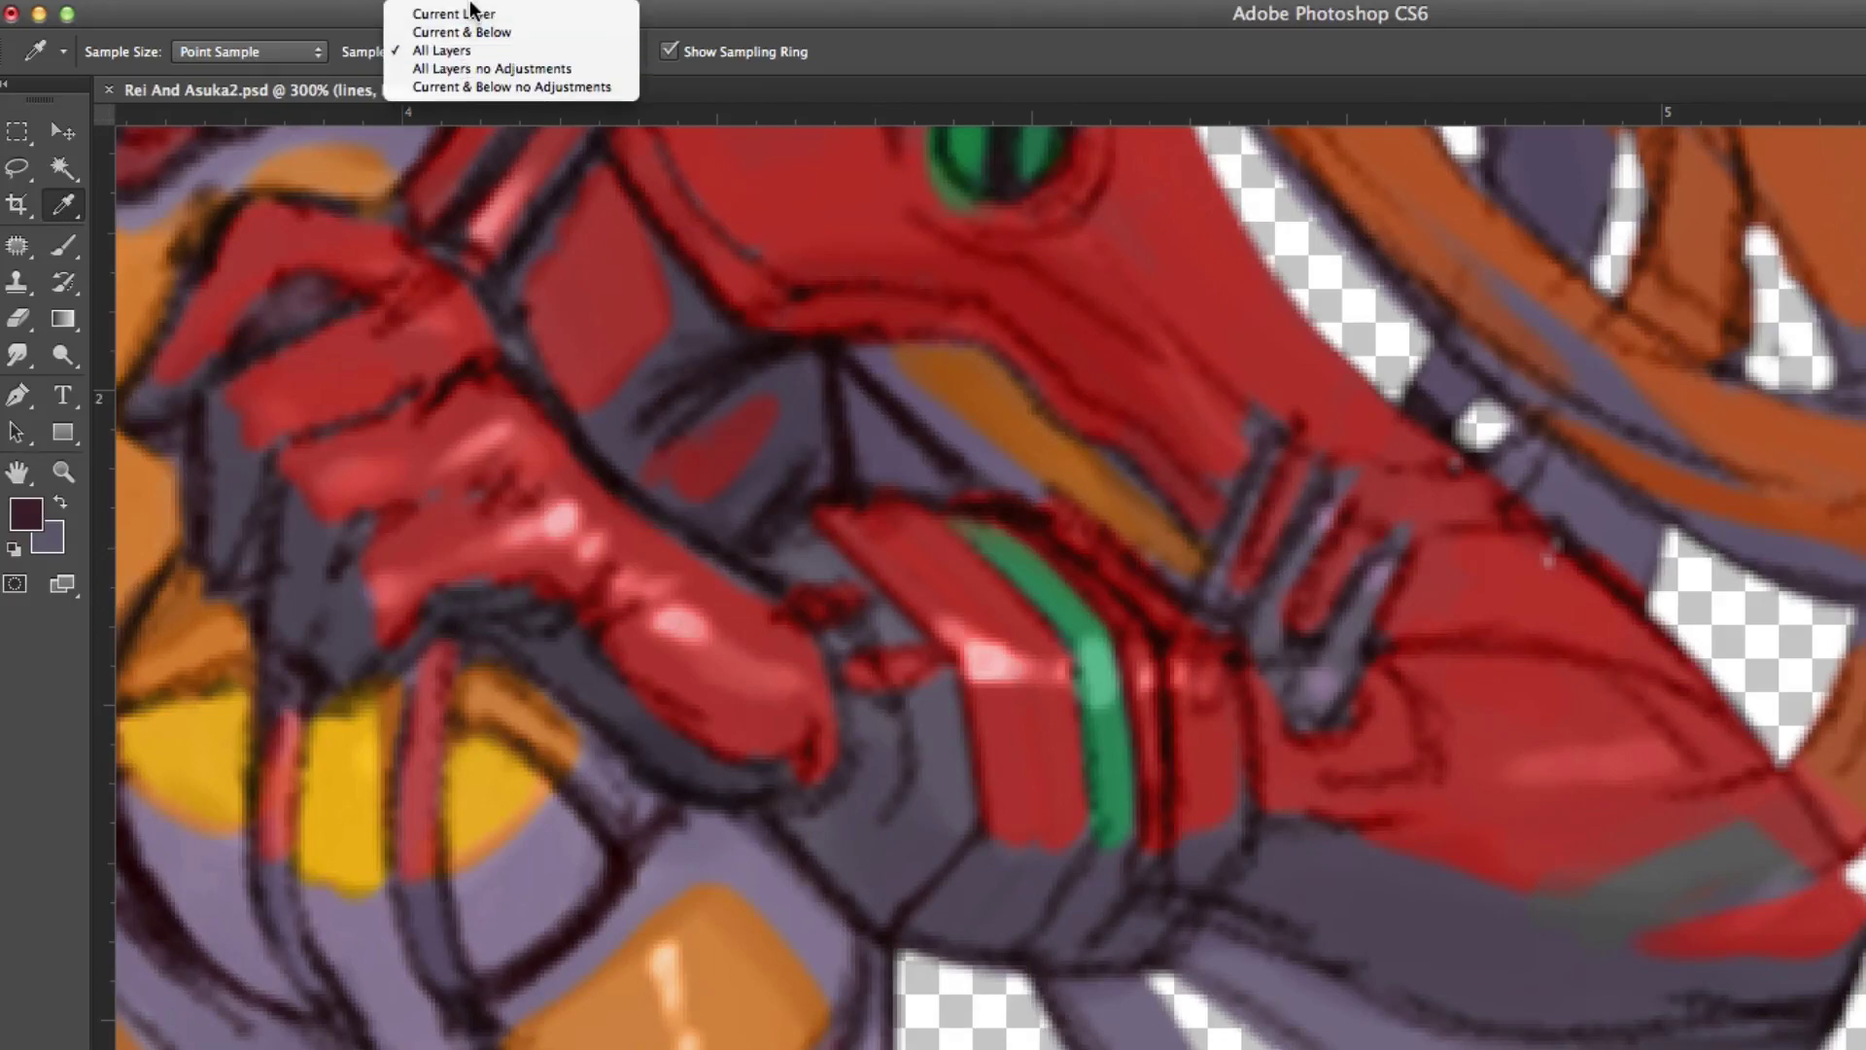
click(470, 12)
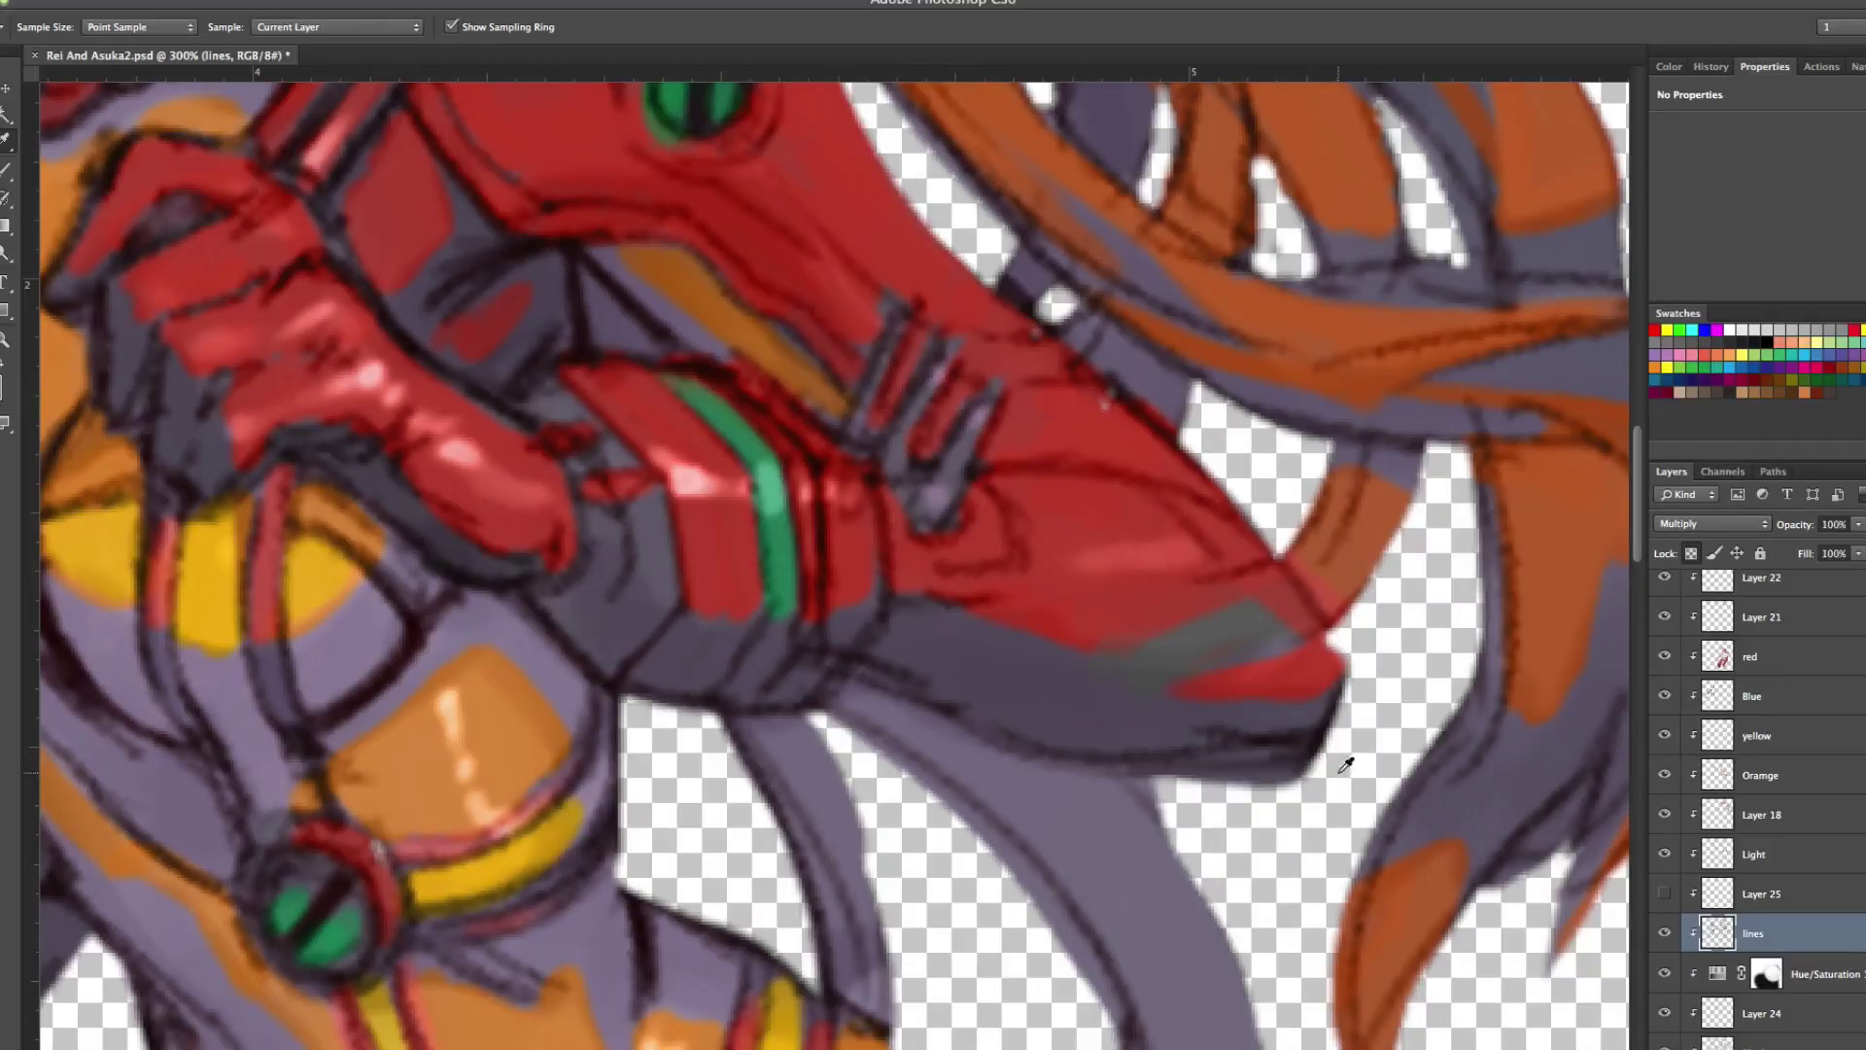
click(1846, 993)
click(1330, 725)
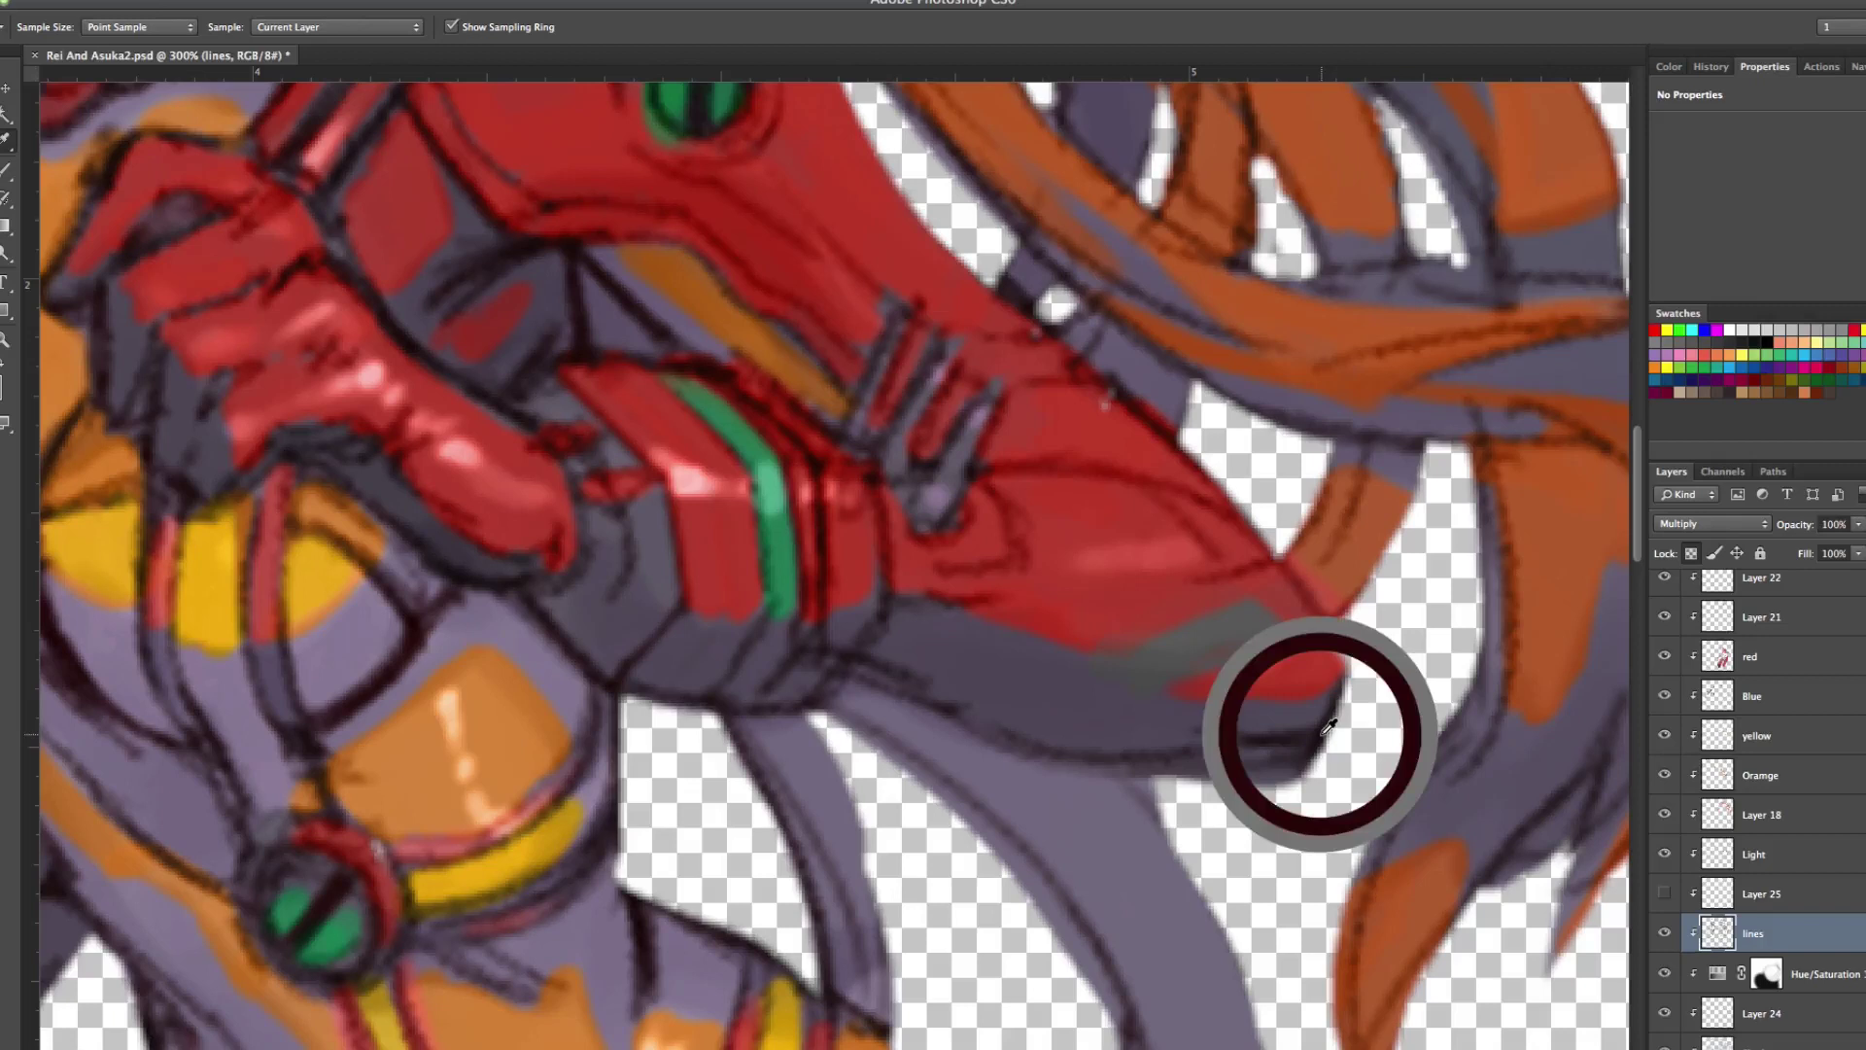
drag(1254, 724, 1320, 722)
Add a new layer above the lines layer and test the sampled dark red near the forearm, undoing the stroke.
key(ctrl+alt+shift+n)
key(b)
mouse_move(1187, 754)
mouse_down()
mouse_move(1293, 563)
mouse_move(1195, 521)
mouse_move(1008, 771)
mouse_move(1227, 757)
mouse_move(1253, 783)
mouse_move(1254, 622)
mouse_move(1108, 845)
mouse_move(1038, 803)
mouse_move(1048, 695)
mouse_up()
key(ctrl+z)
key(ctrl+z)
key(alt+bracketleft)
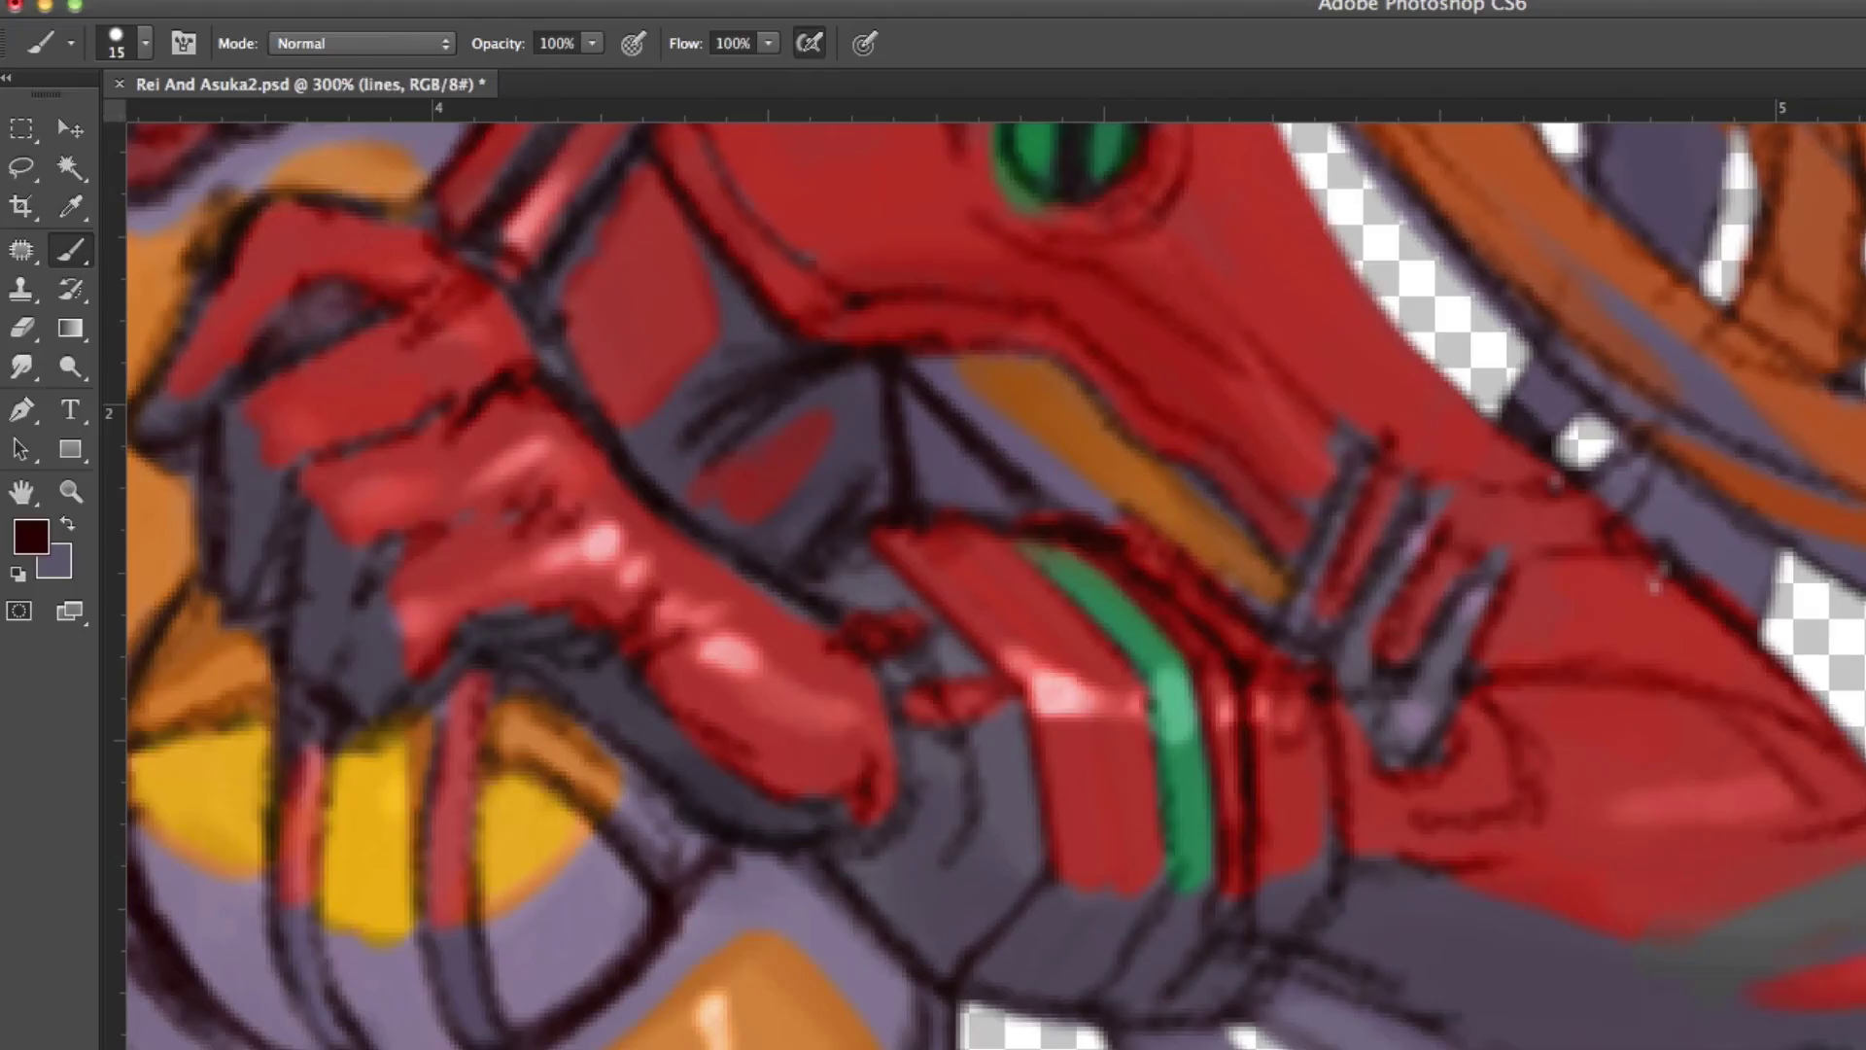
Set the Eyedropper to sample All Layers and test the elbow line's colour with a stroke on Layer 26, undoing it.
click(64, 207)
click(531, 43)
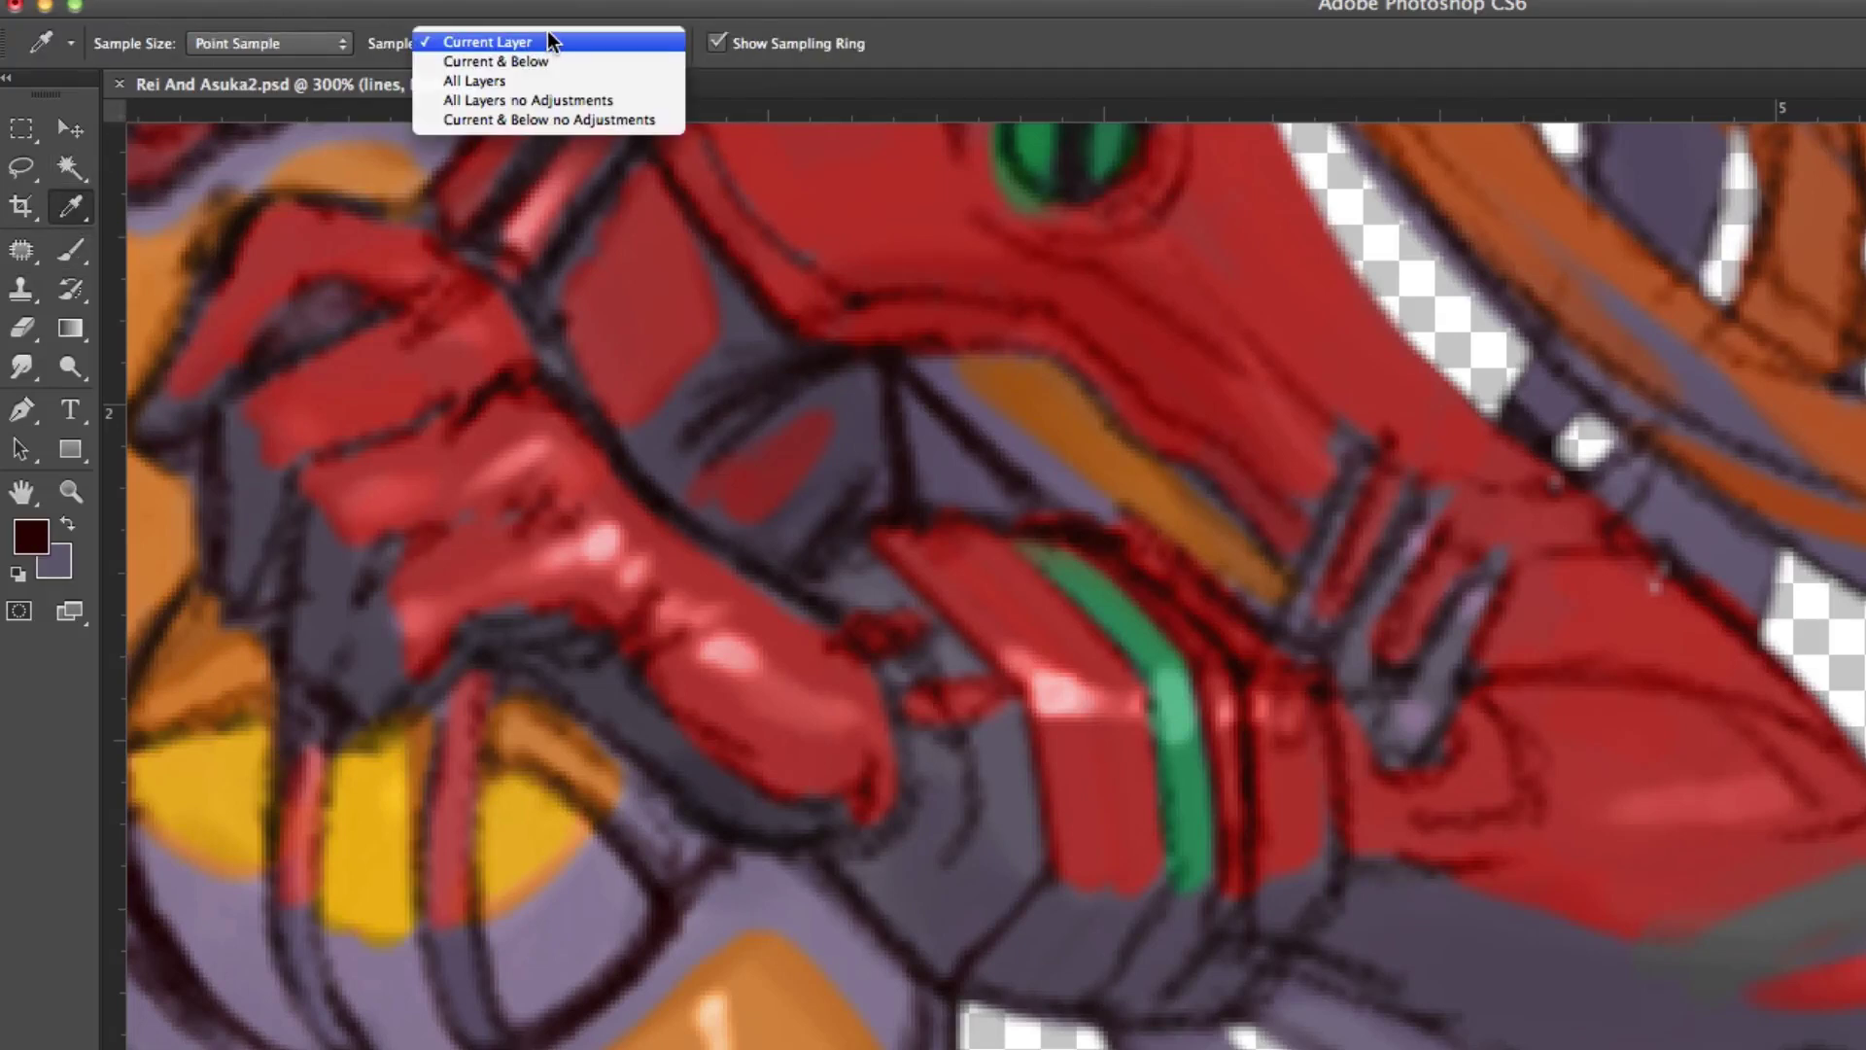
click(522, 81)
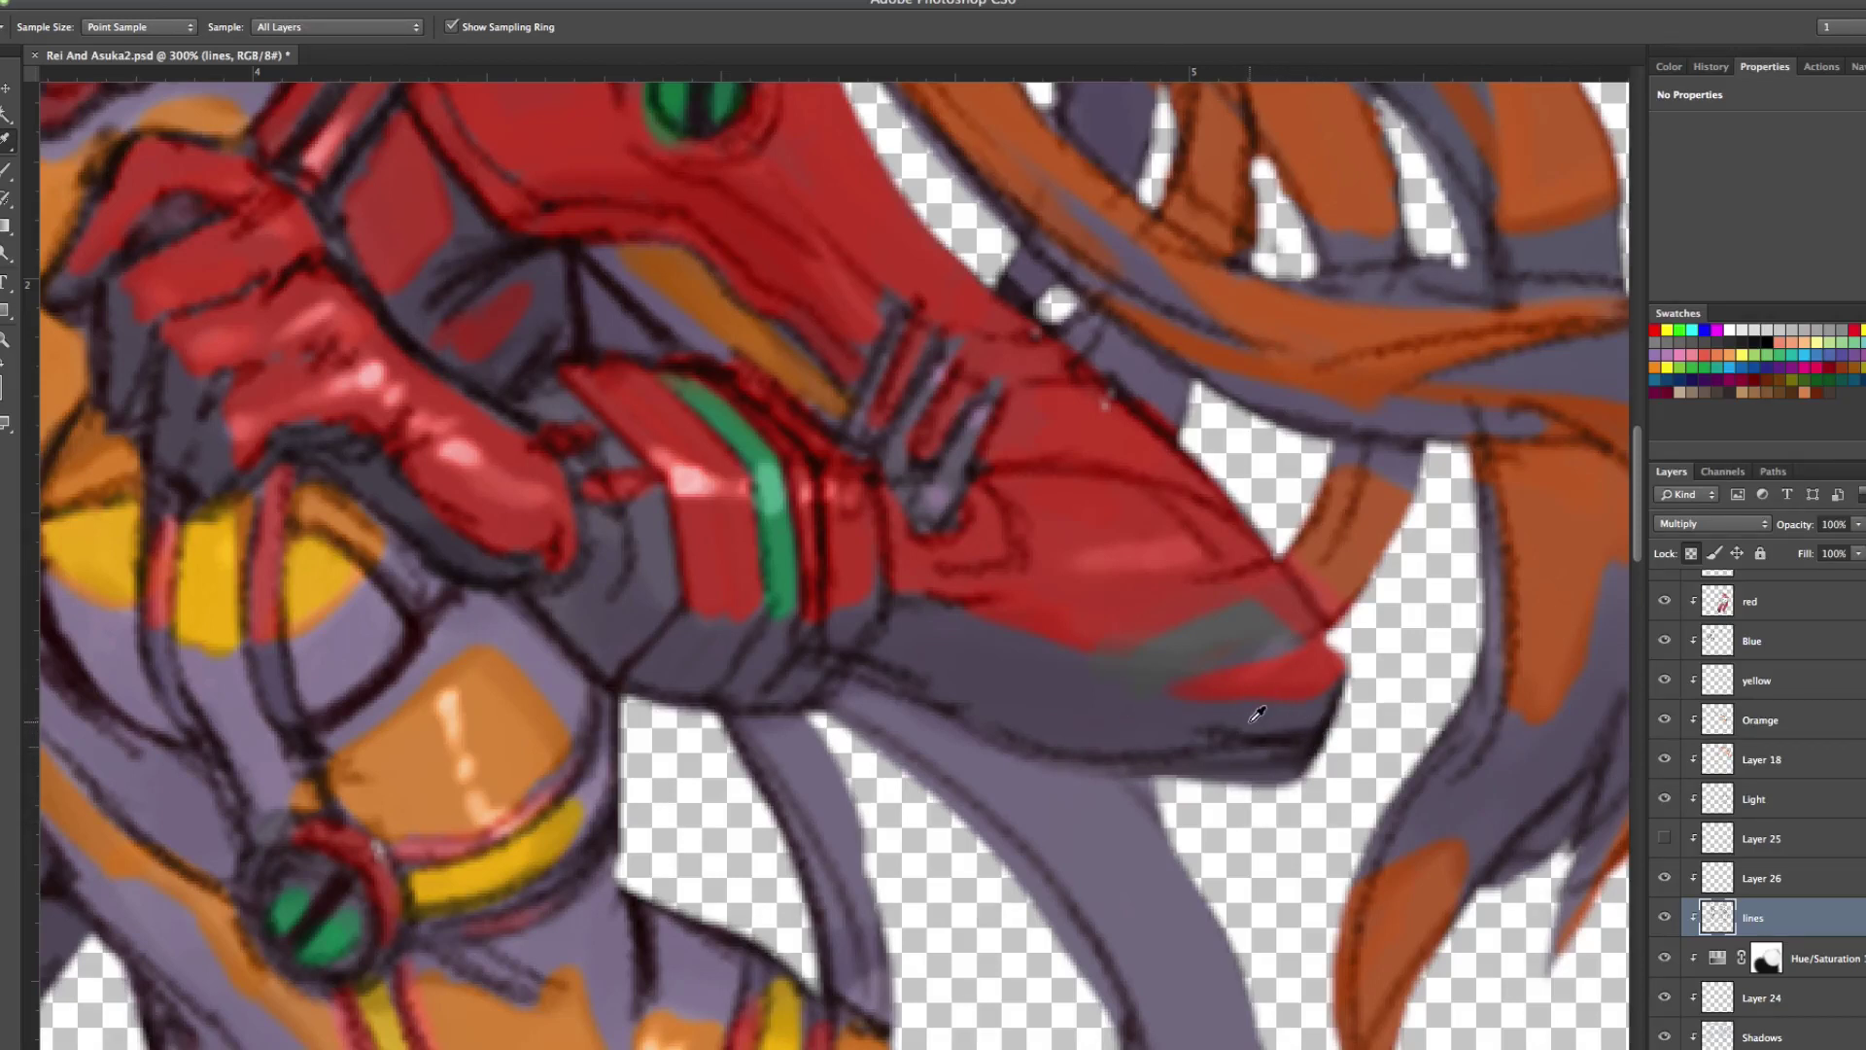
alt+click(1322, 727)
key(alt+])
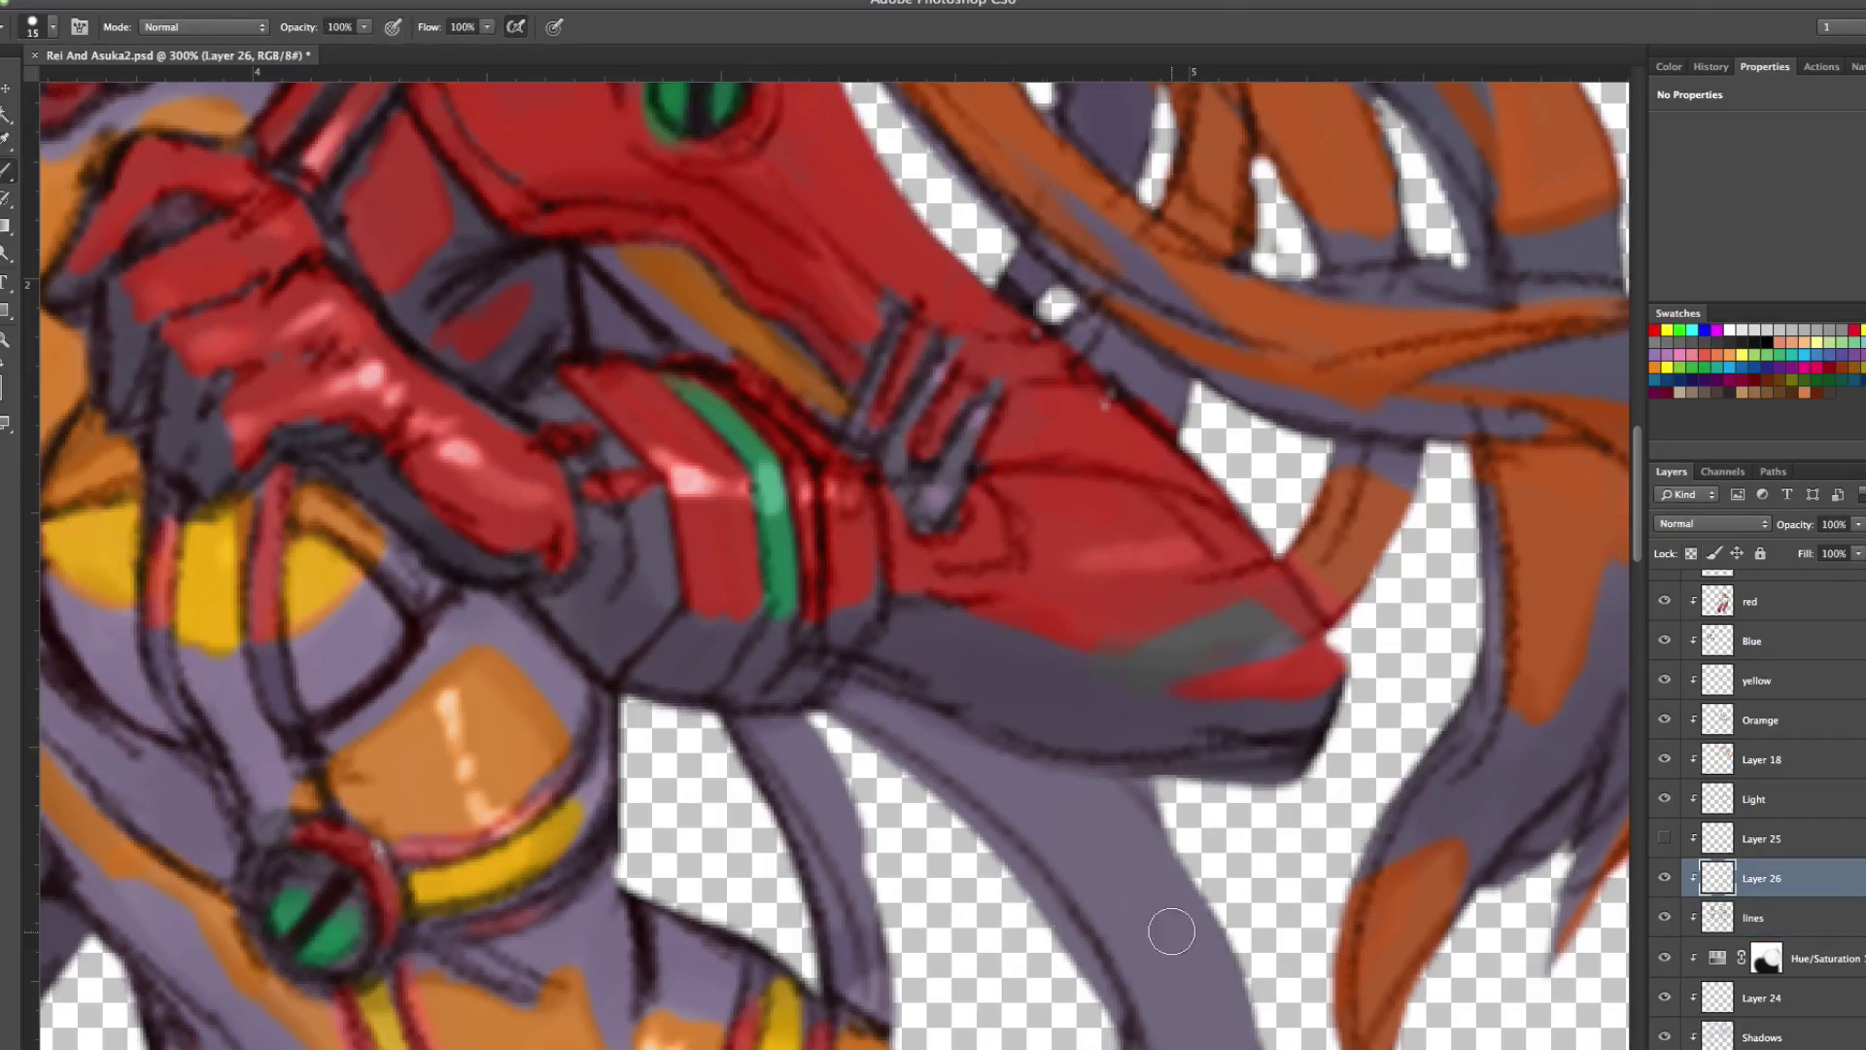
mouse_move(1006, 842)
mouse_down()
mouse_move(1099, 768)
mouse_move(1045, 758)
mouse_move(1001, 792)
mouse_move(1127, 797)
mouse_move(1094, 821)
mouse_move(1049, 692)
mouse_move(1042, 803)
mouse_move(1237, 746)
mouse_move(1070, 846)
mouse_up()
key(ctrl+z)
Set the Eyedropper to sample Current Layer with Layer 26 active, and test a brush stroke below the forearm, undoing it.
click(1717, 916)
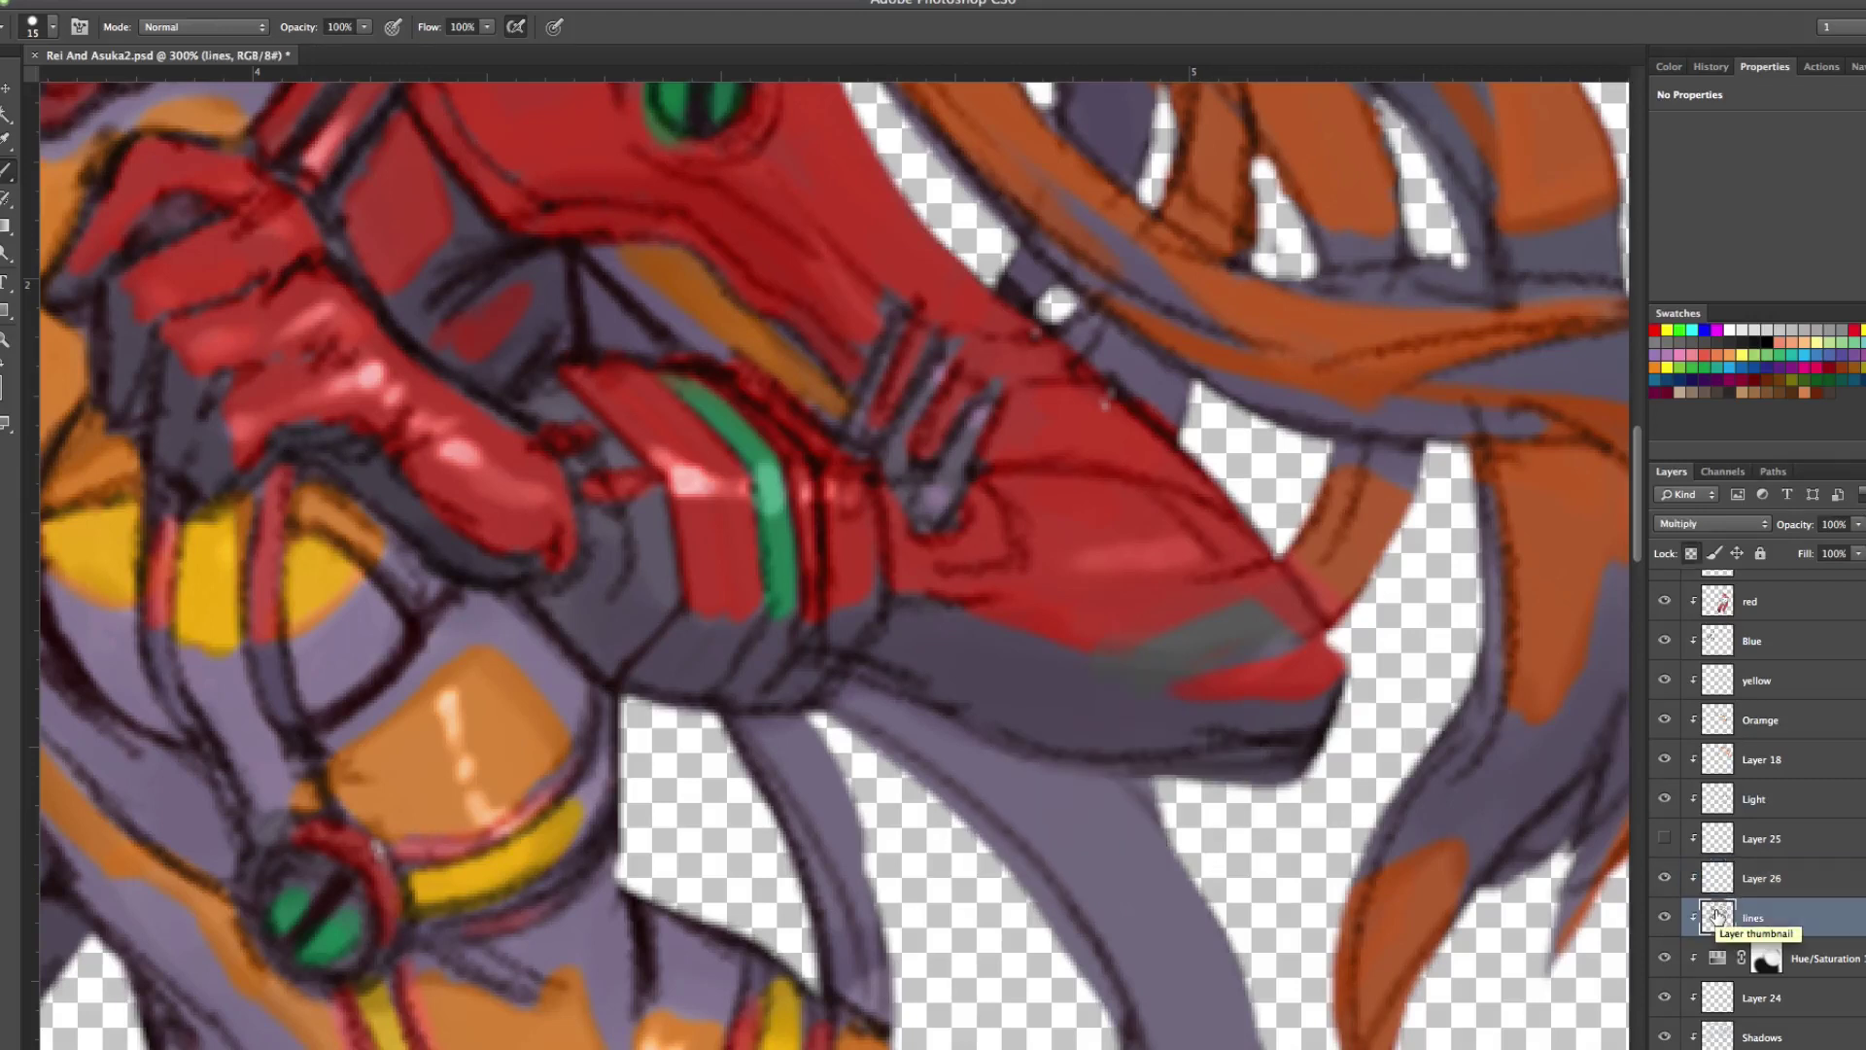
click(1717, 878)
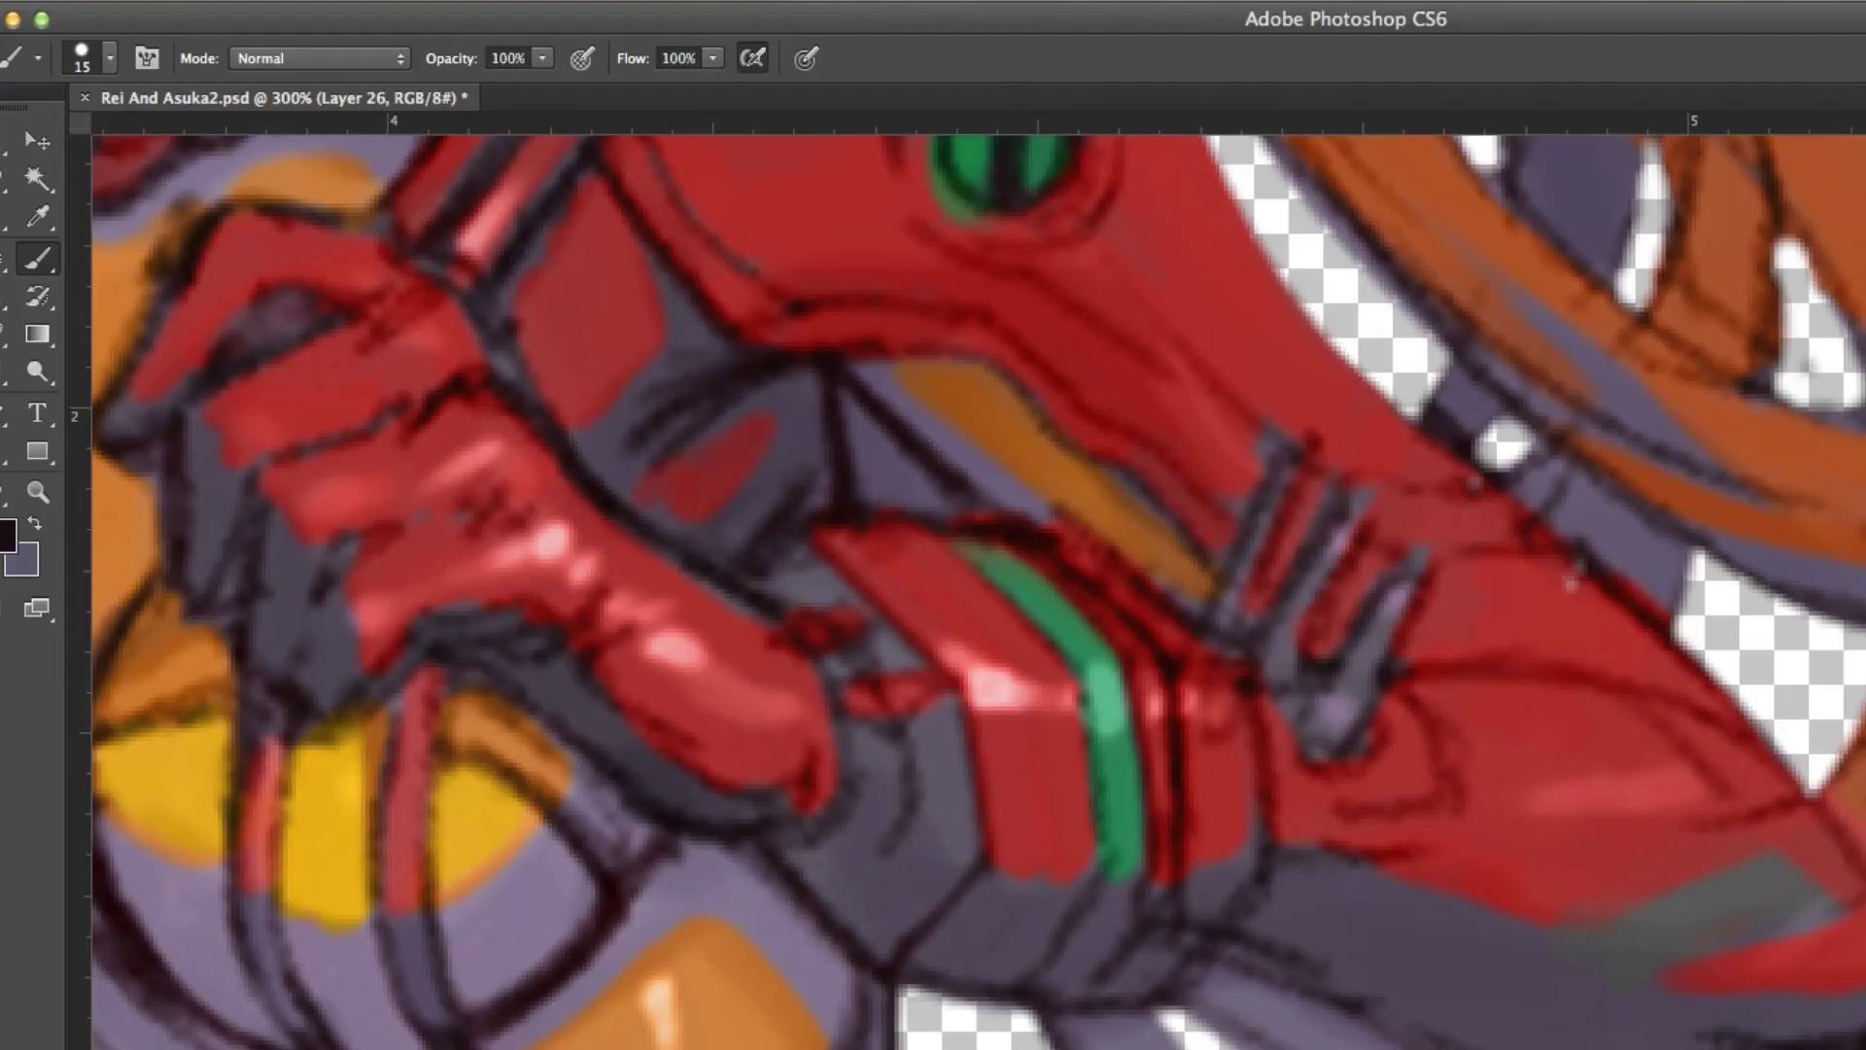
click(38, 218)
click(453, 66)
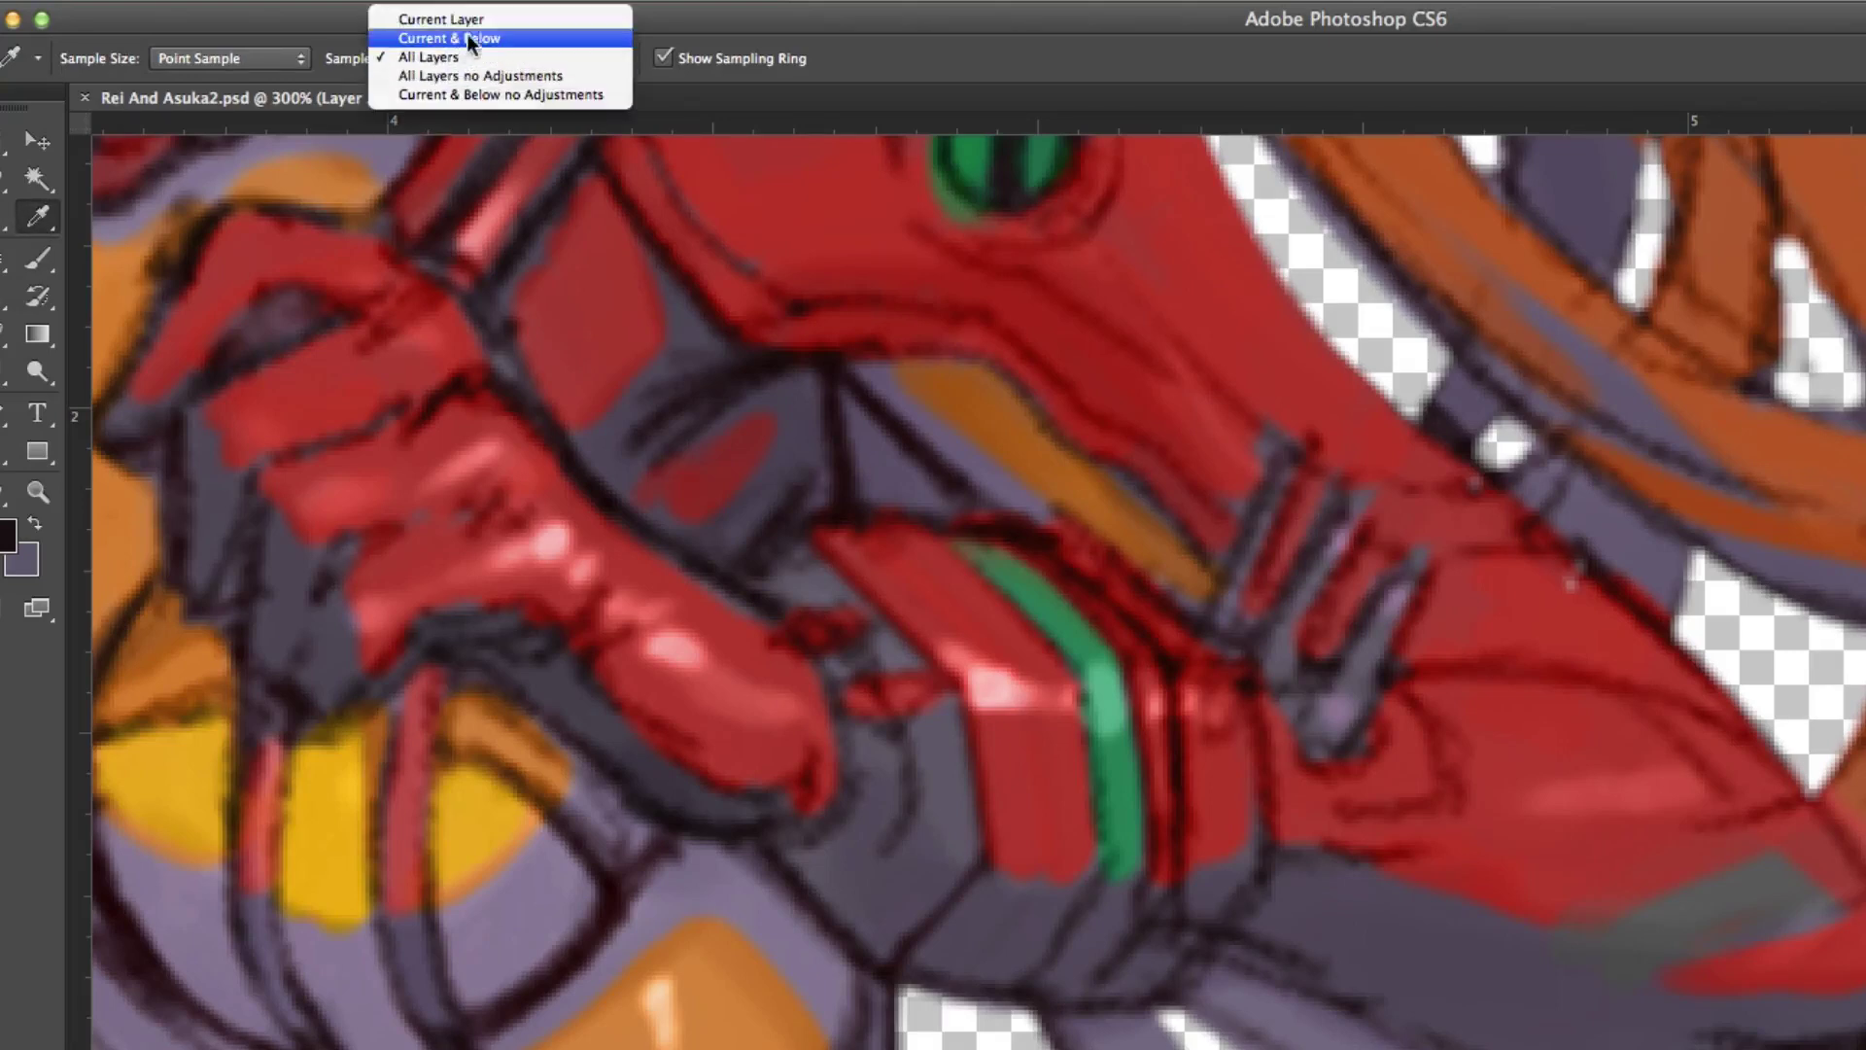
click(476, 25)
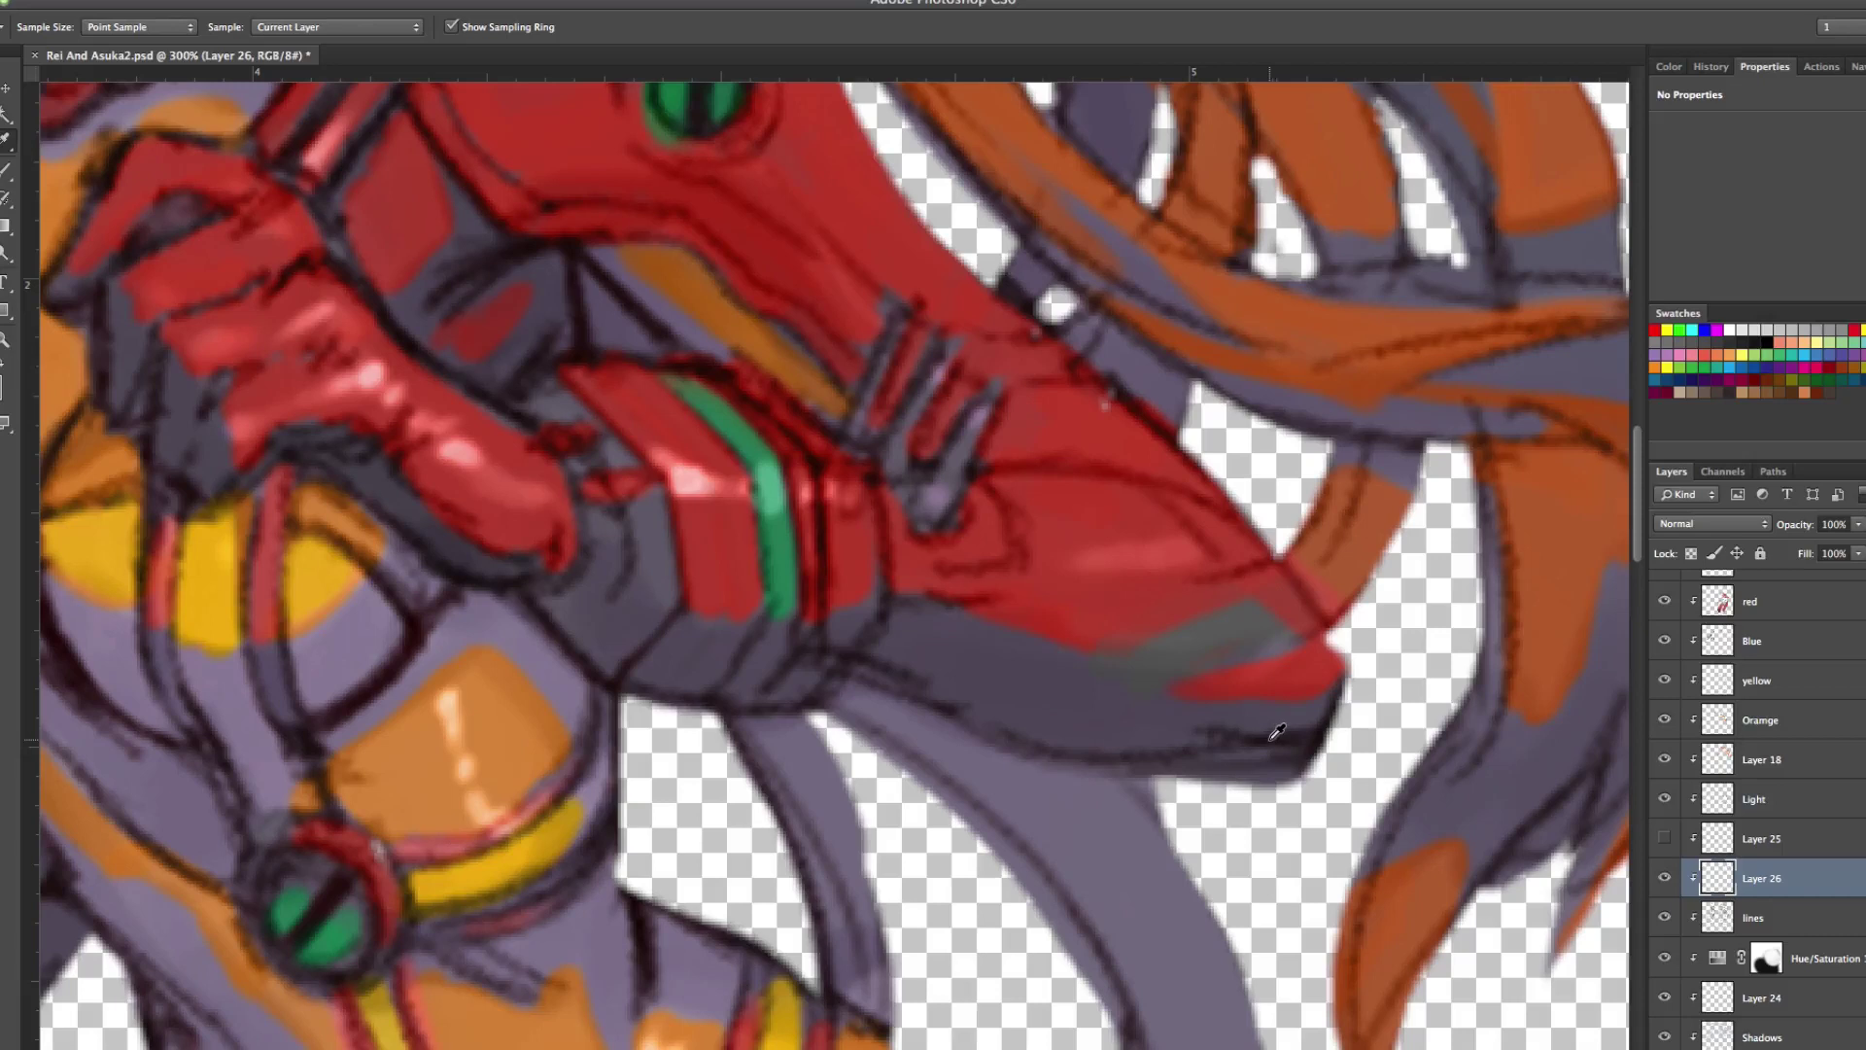
key(b)
mouse_move(1074, 783)
mouse_down()
mouse_move(1118, 845)
mouse_move(1200, 763)
mouse_move(1017, 858)
mouse_move(1033, 775)
mouse_move(1041, 791)
mouse_up()
key(ctrl+z)
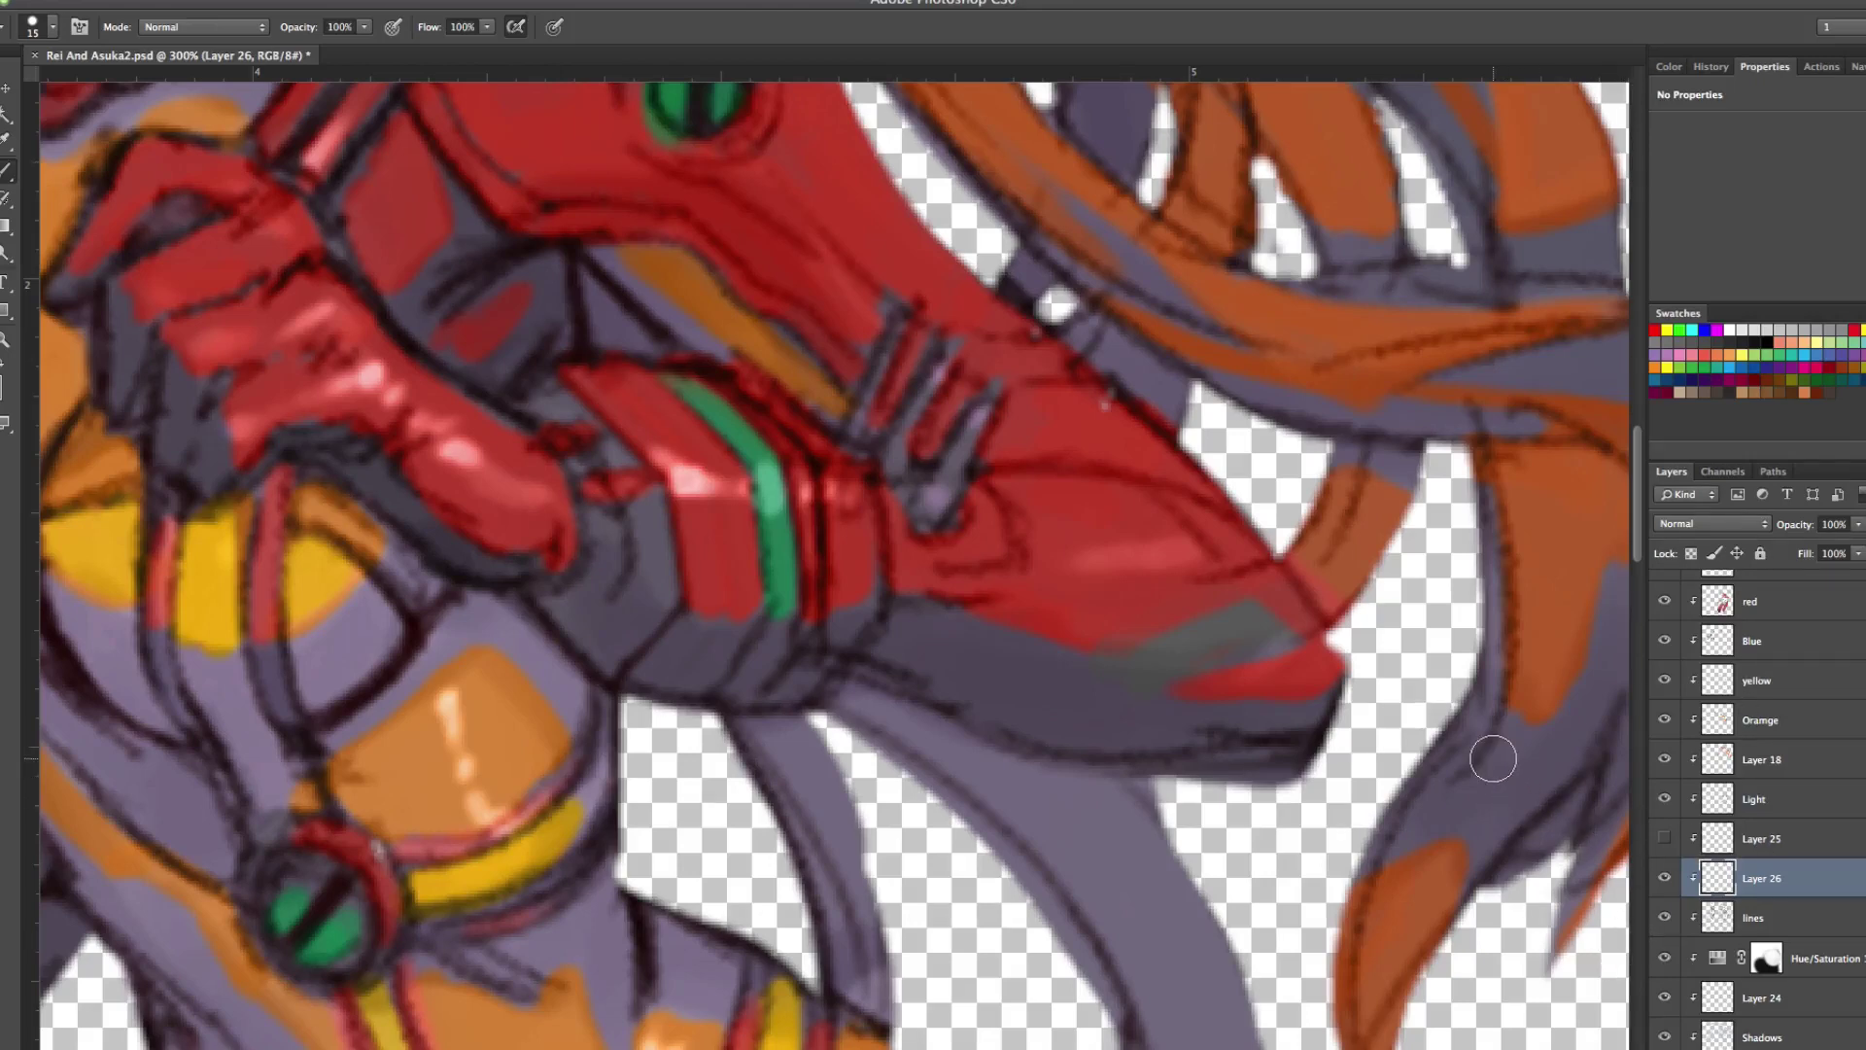
alt+click(1093, 412)
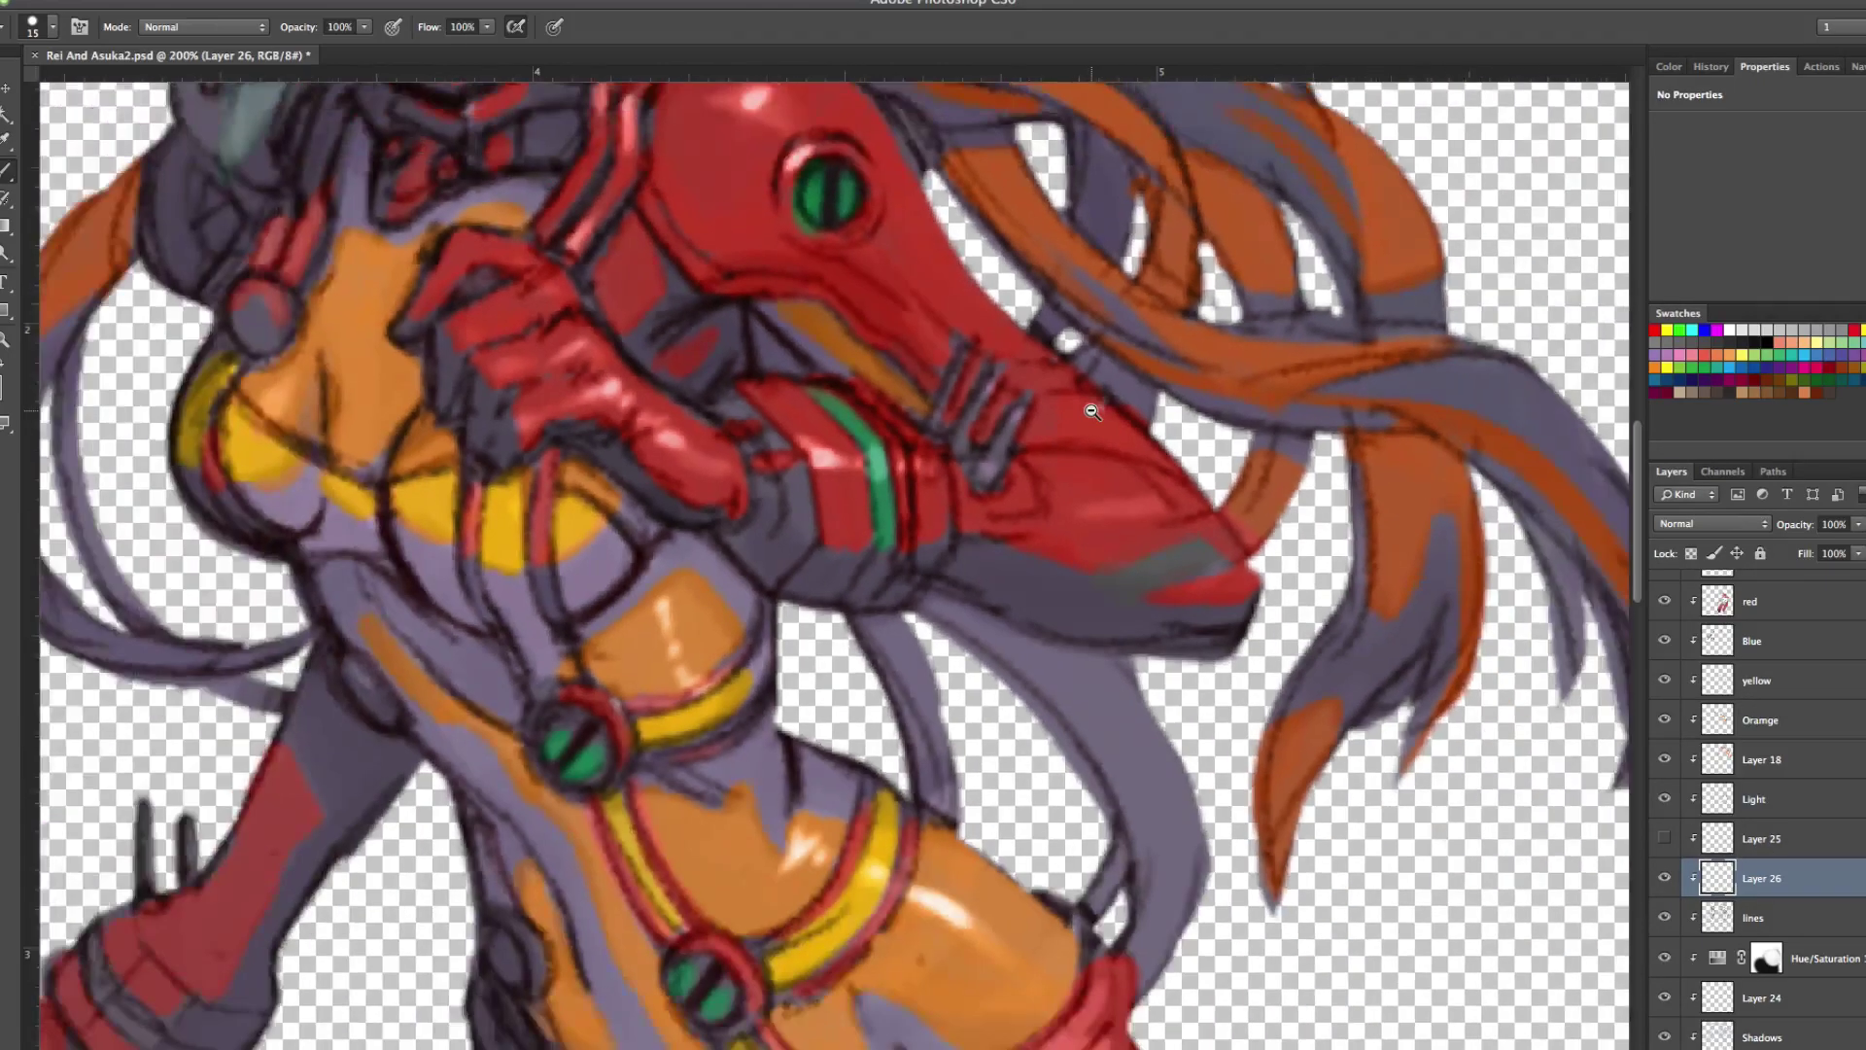
alt+click(1093, 412)
drag(1083, 404, 1134, 462)
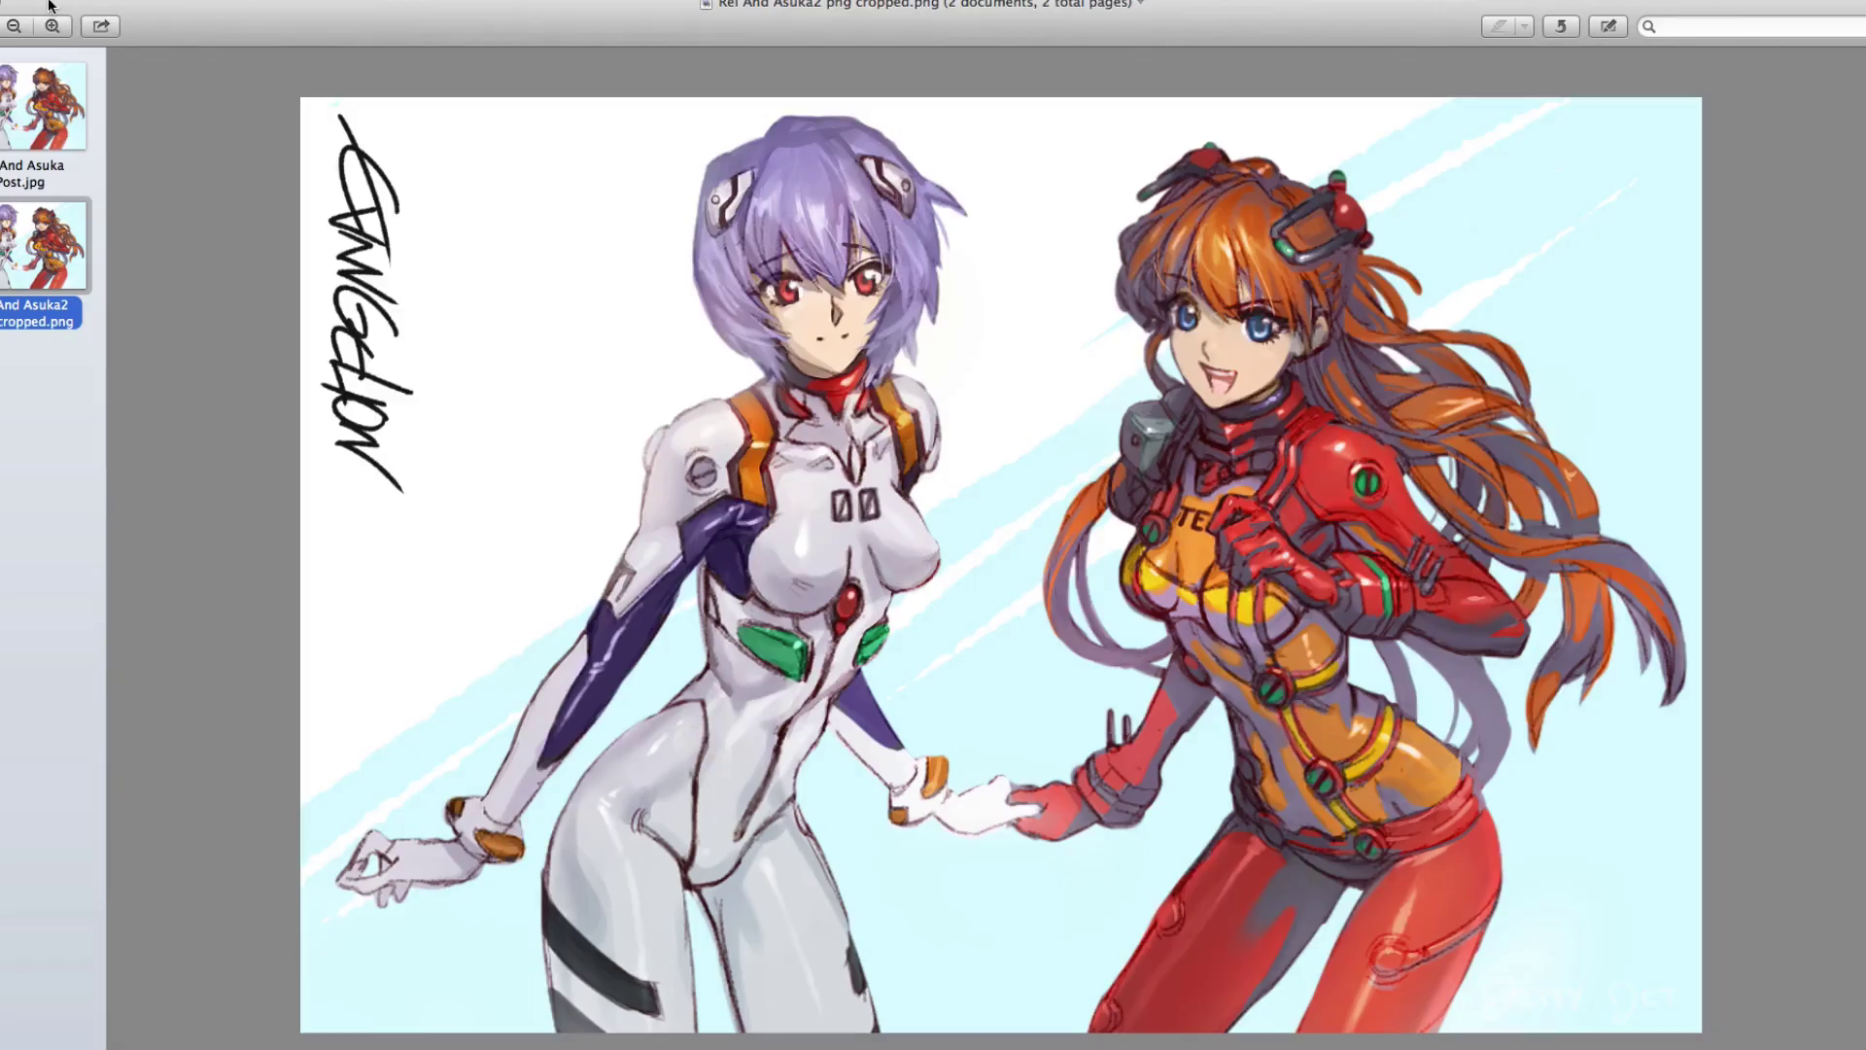